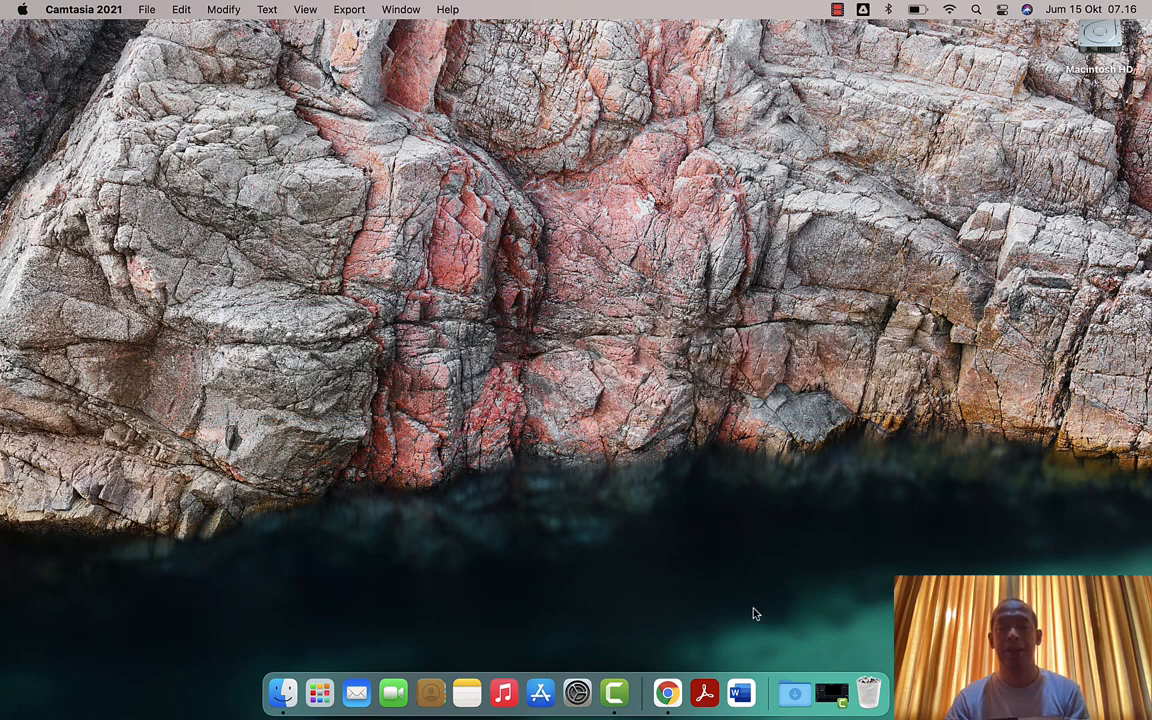
Search Google for "wordpress" in a full-screen Chrome window and open the organic WordPress.com result
left_click(668, 692)
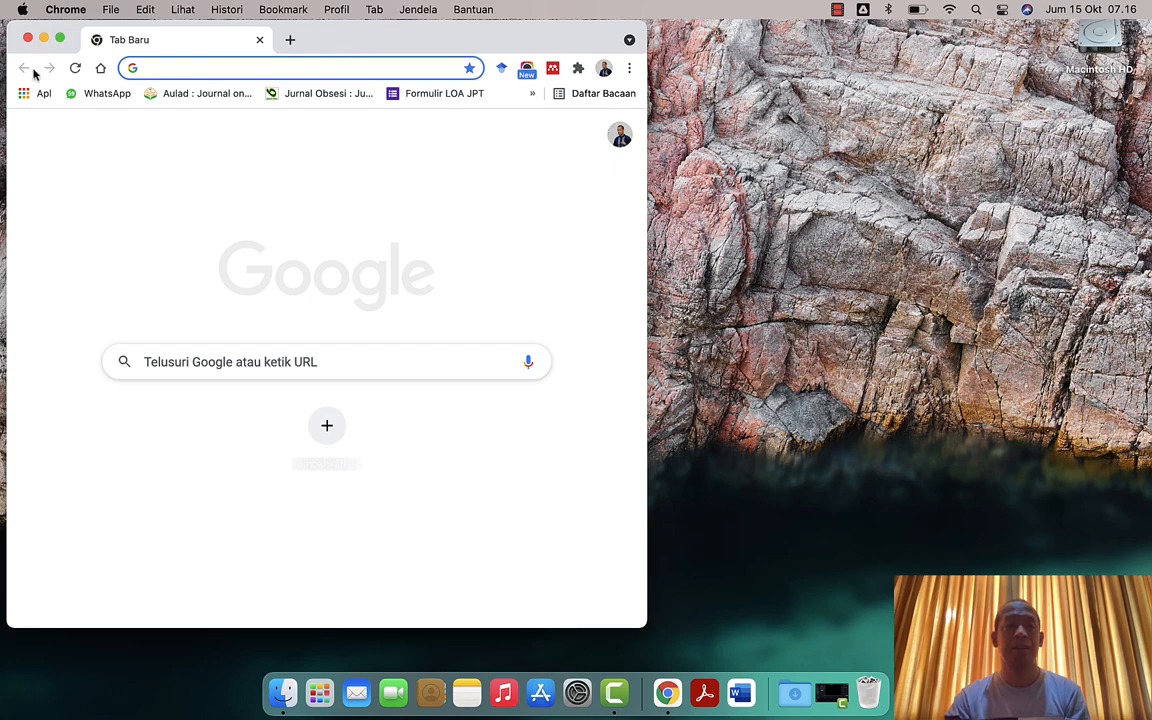
left_click(59, 39)
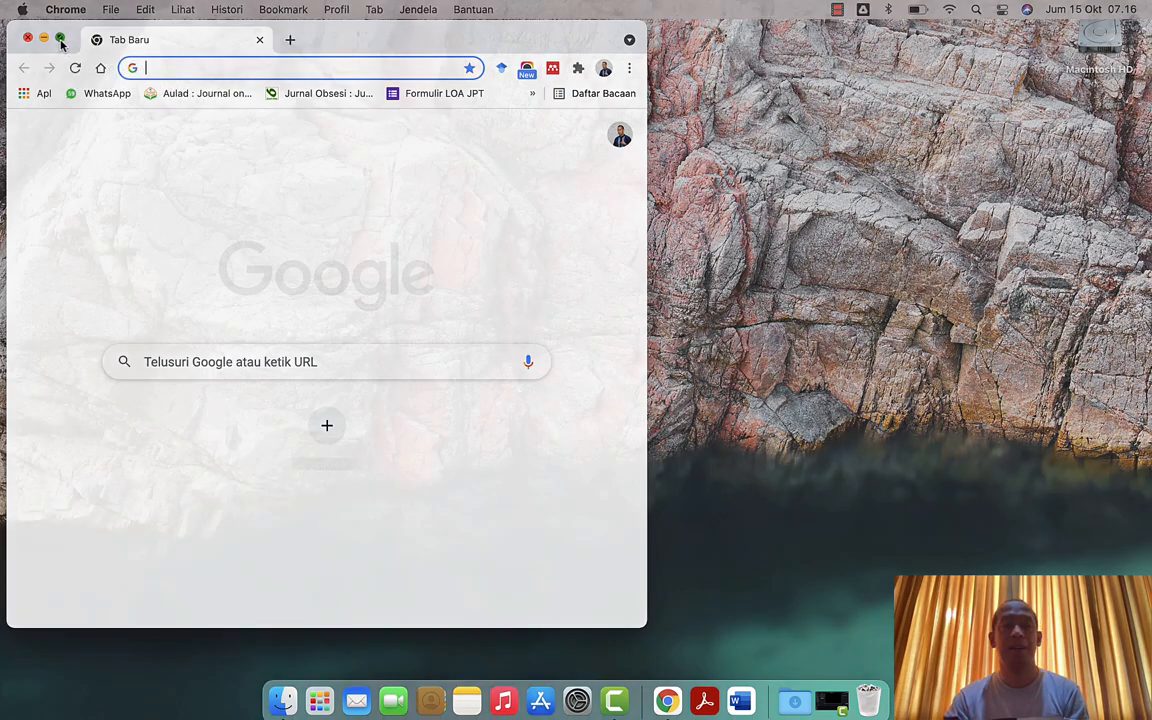
left_click(309, 49)
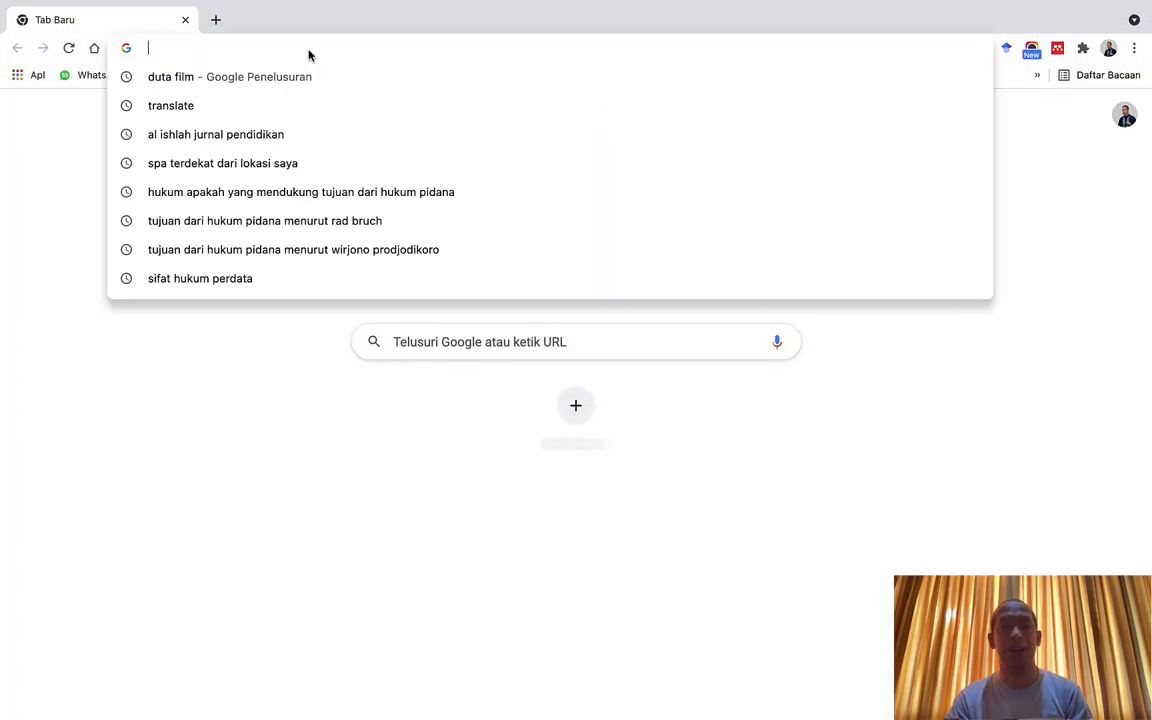
type("wordpress")
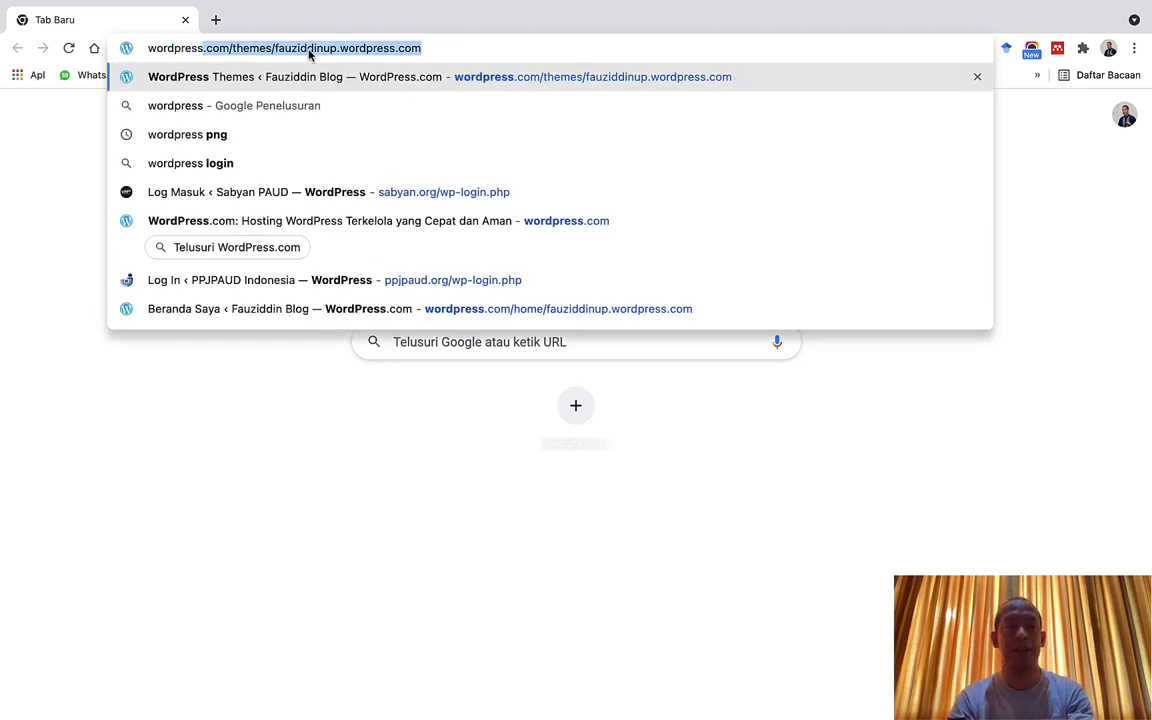
key("Delete")
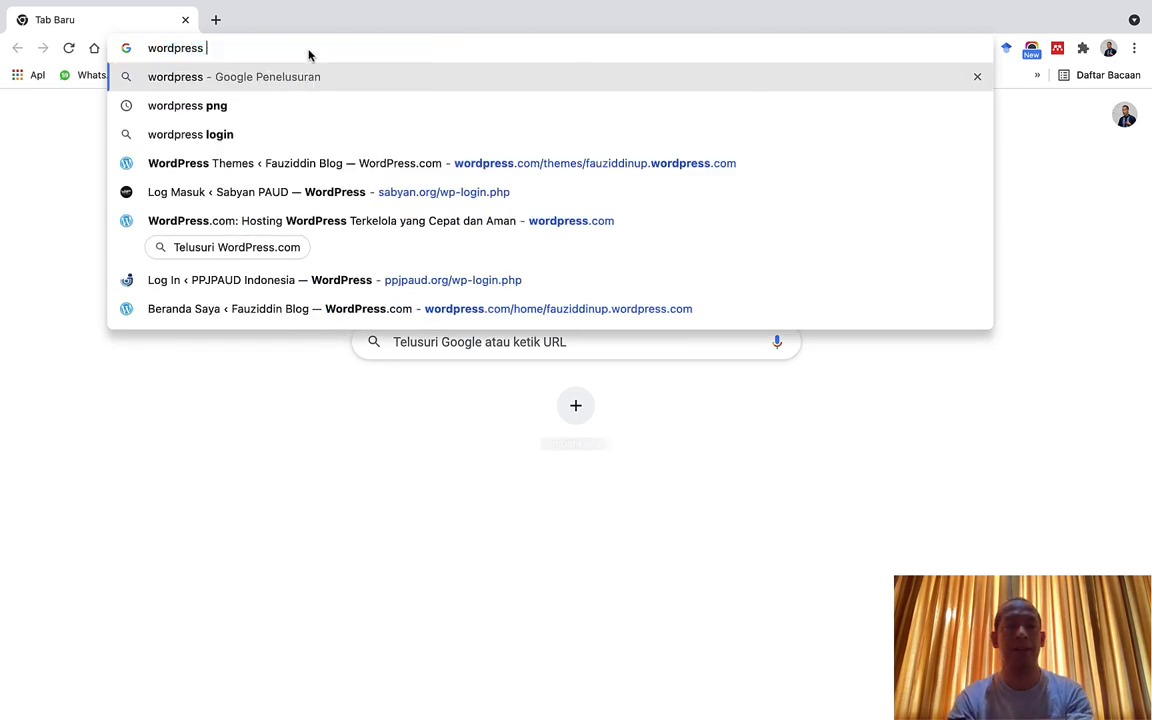
key("Return")
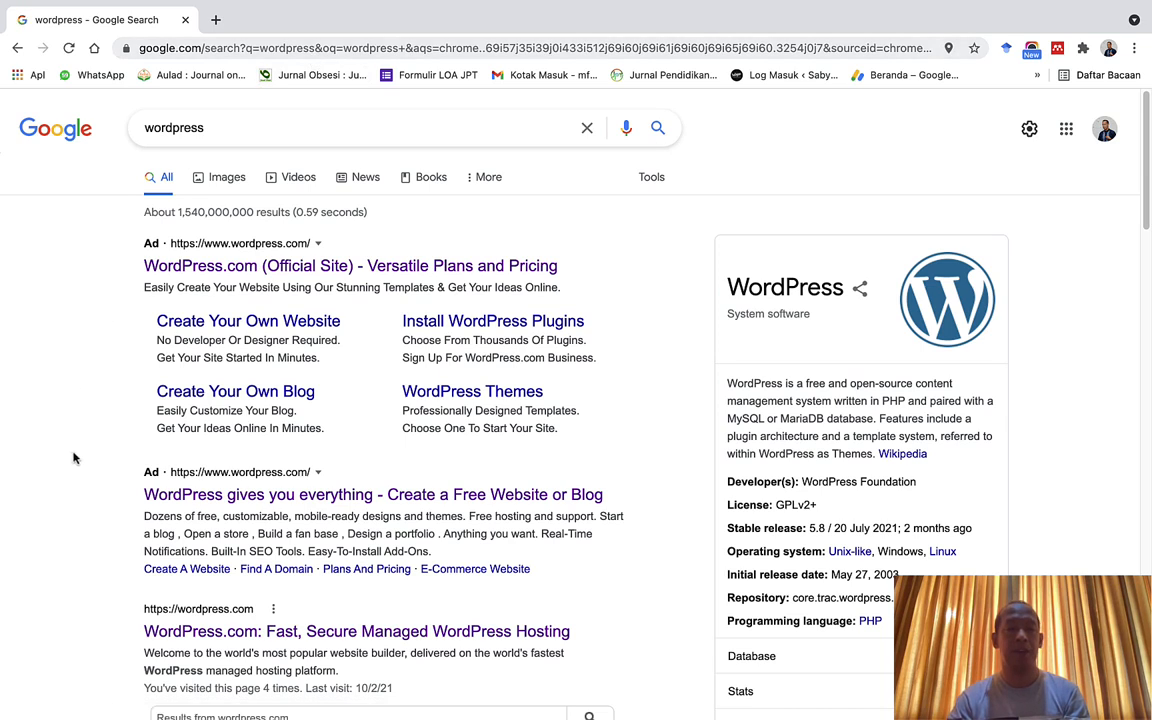
left_click(233, 628)
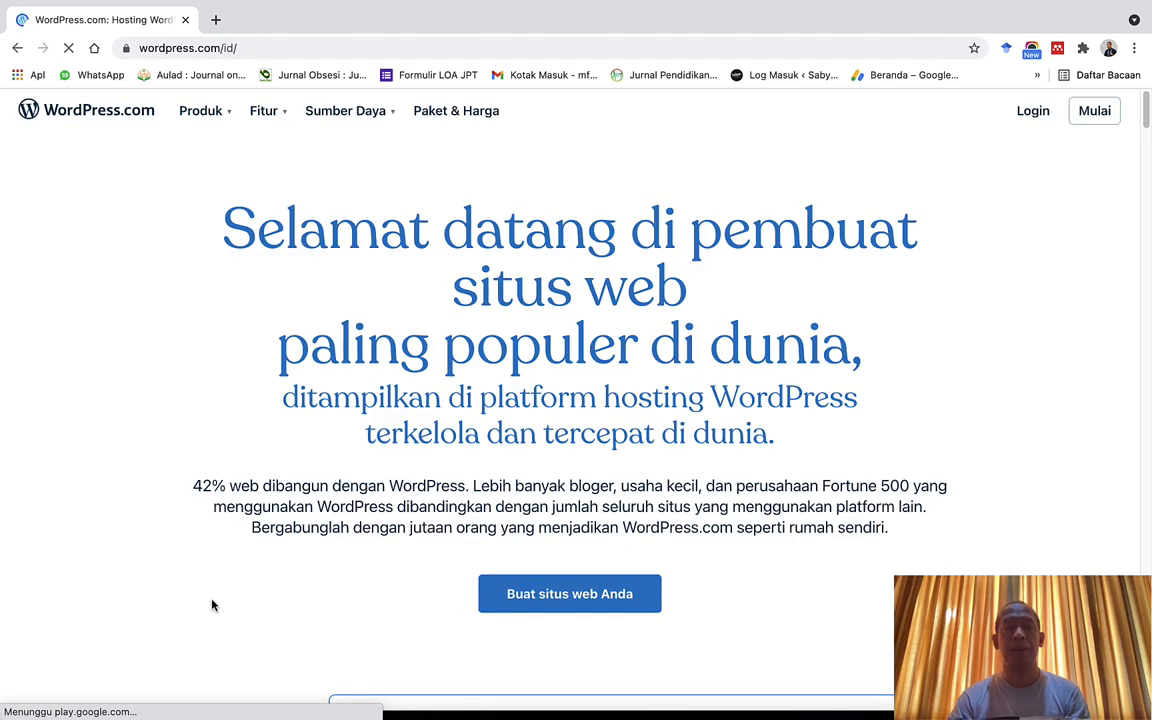
Log in to the WordPress.com account with the prefilled e-mail and password
left_click(1033, 117)
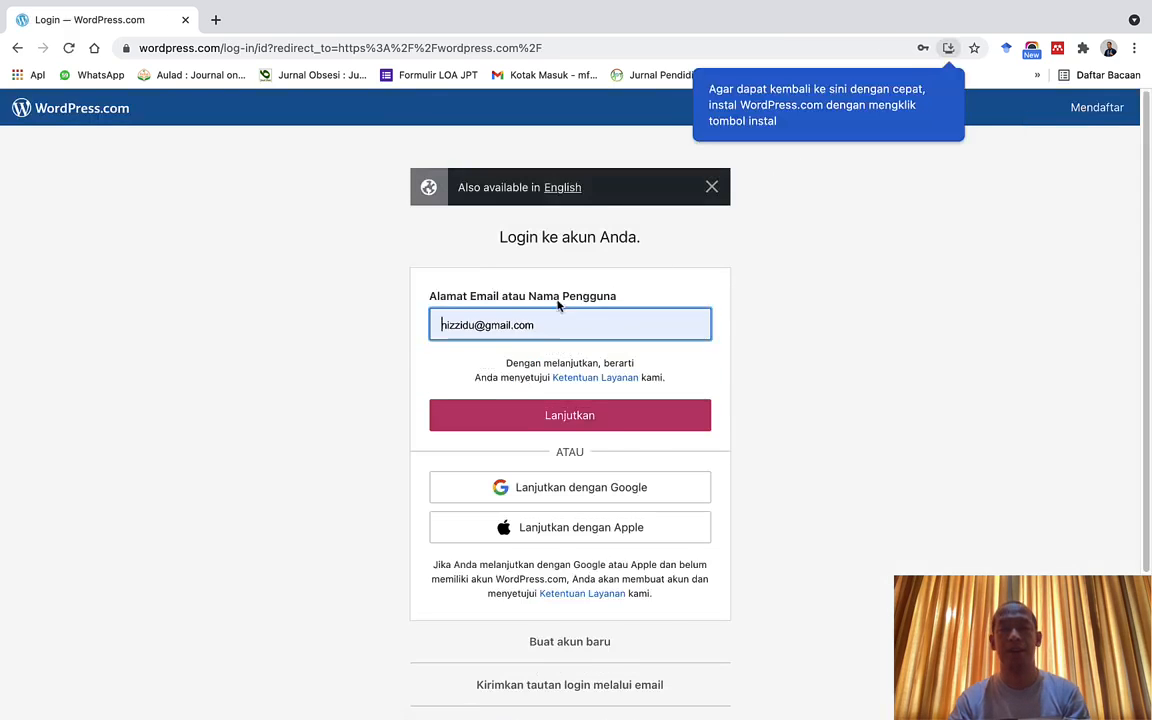
left_click(544, 416)
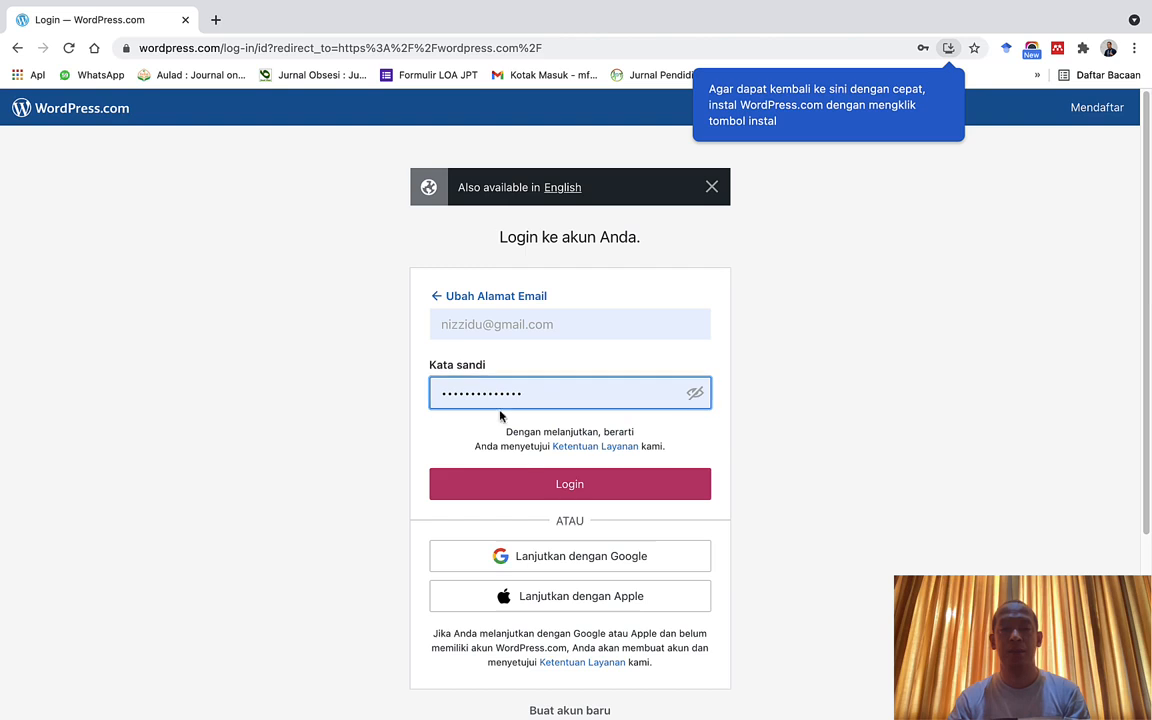
left_click(553, 486)
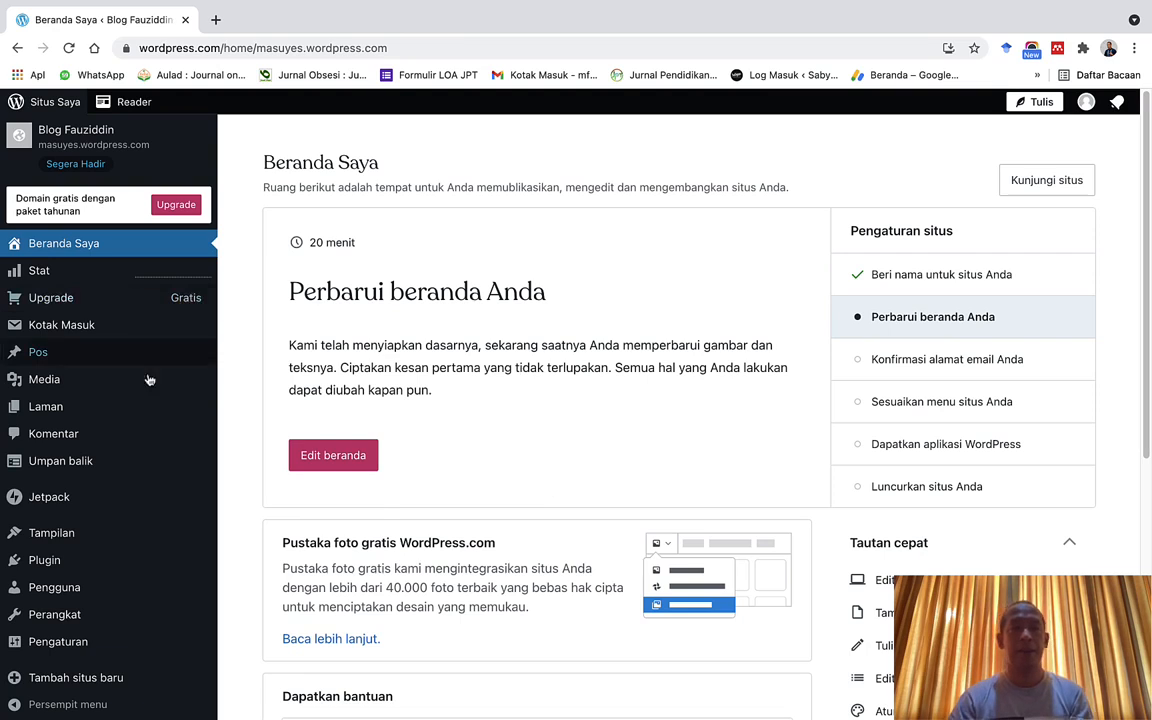
Open the blog's public page in a new tab and look through its homepage
mouse_move(165, 296)
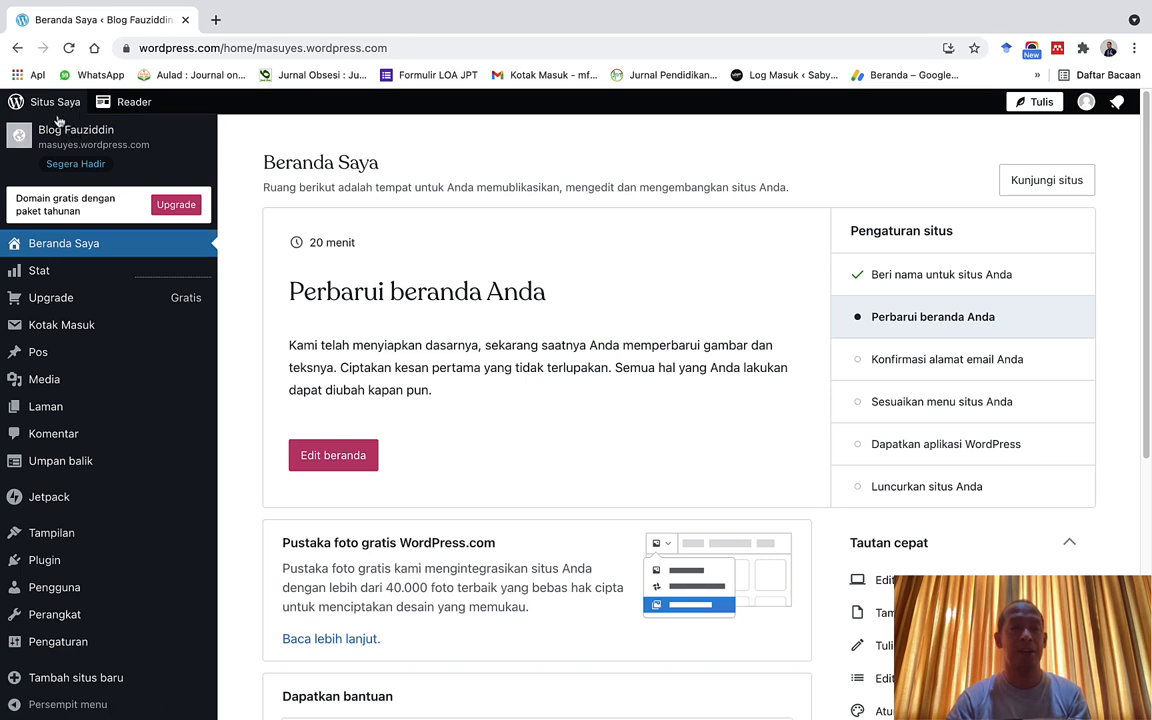
right_click(62, 128)
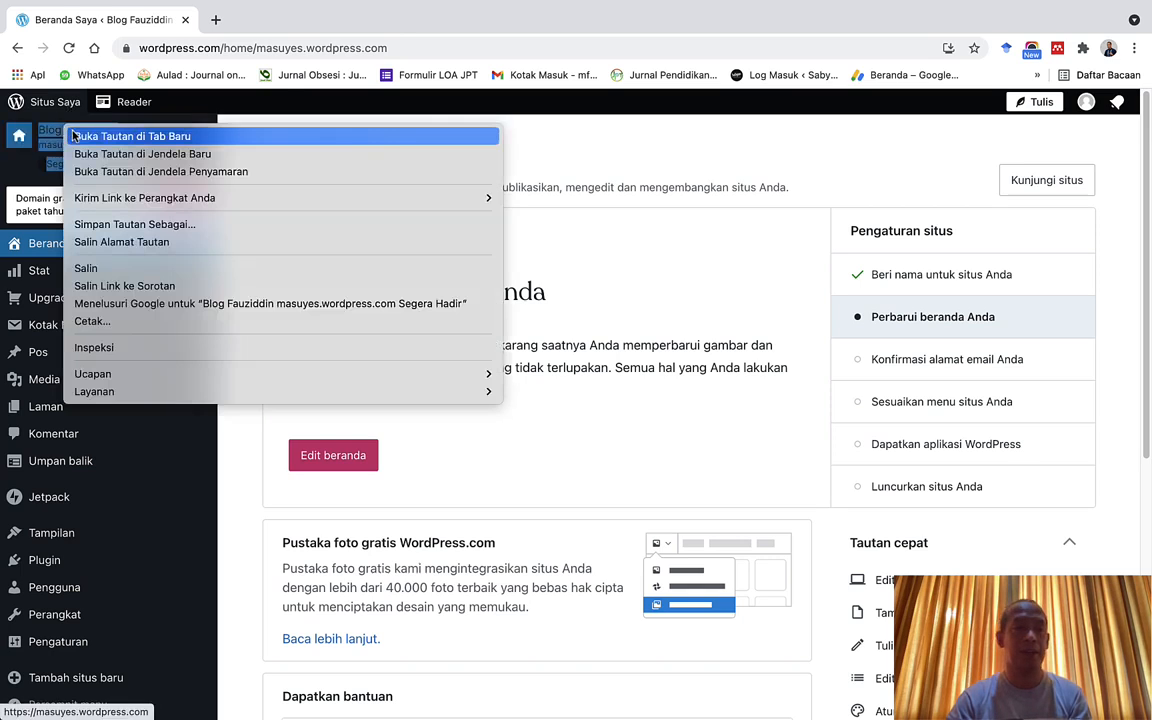
left_click(86, 137)
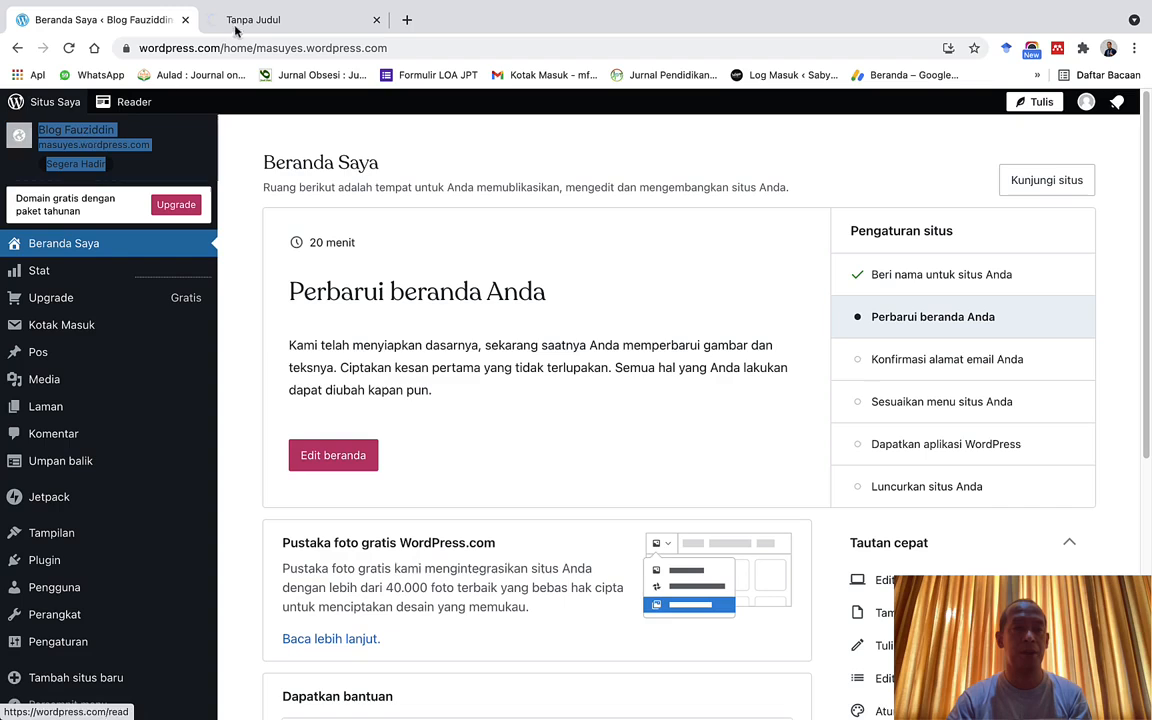
left_click(292, 22)
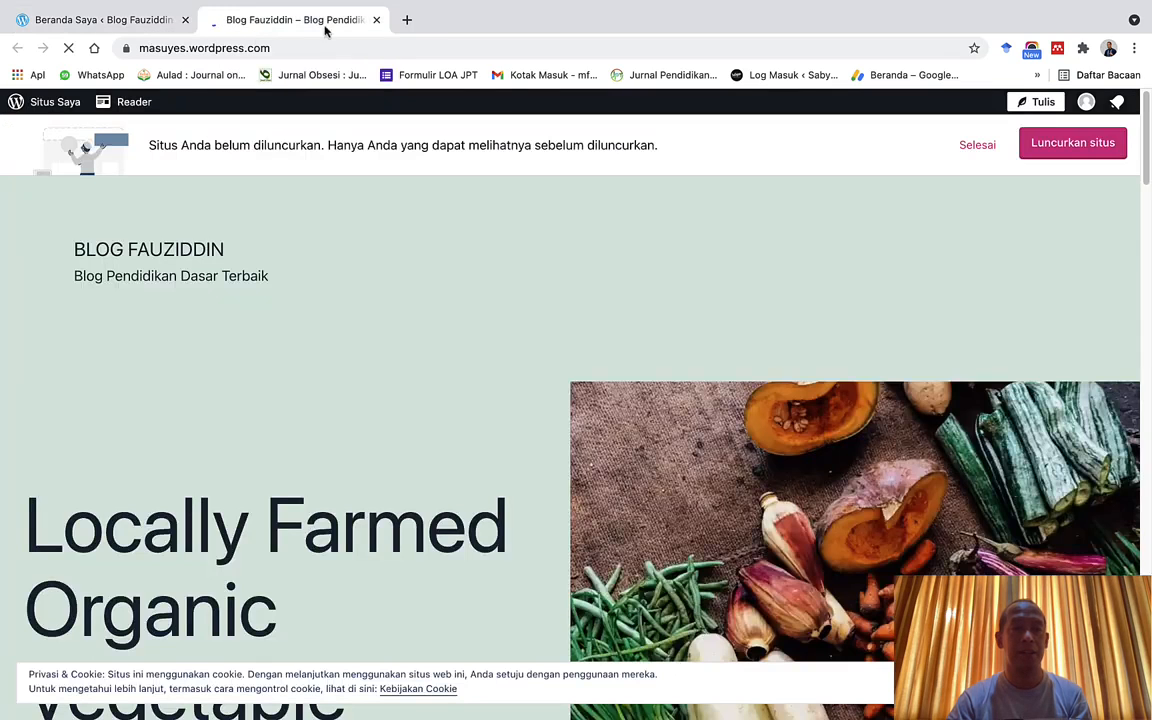
scroll(506, 362, "down", 15)
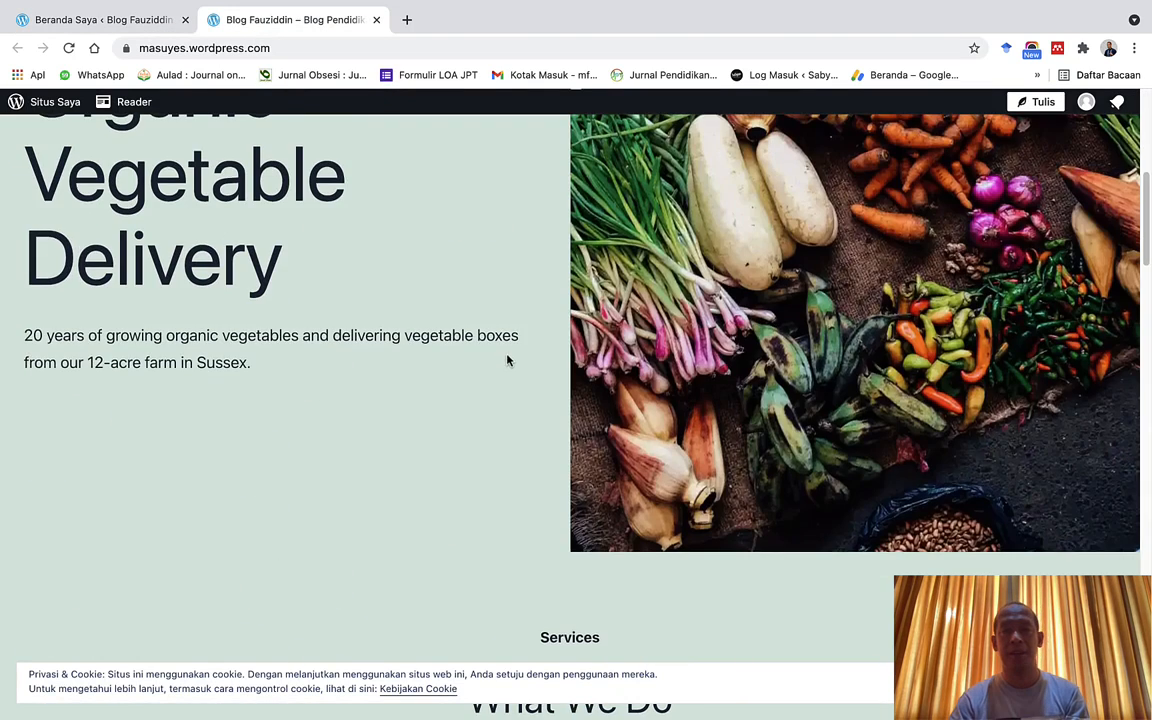
scroll(513, 344, "up", 14)
scroll(513, 344, "up", 3)
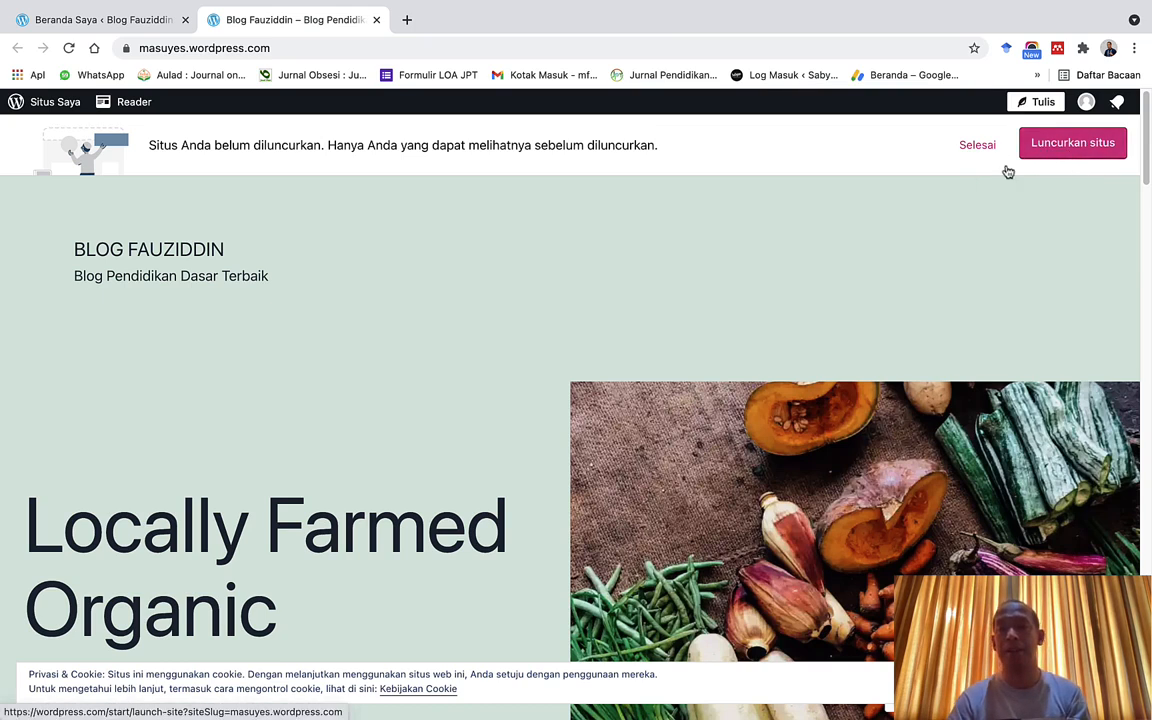
Launch the site with the free masuyes.wordpress.com address, skipping the domain purchase and starting with a free site
left_click(1060, 145)
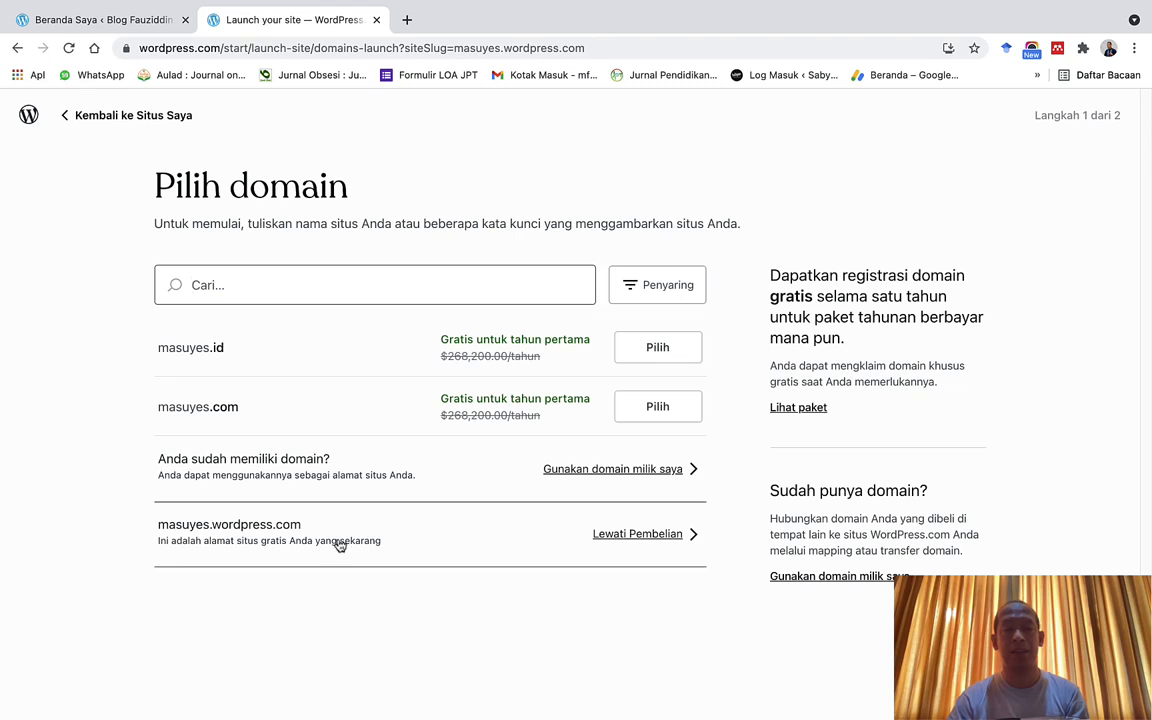
left_click(635, 534)
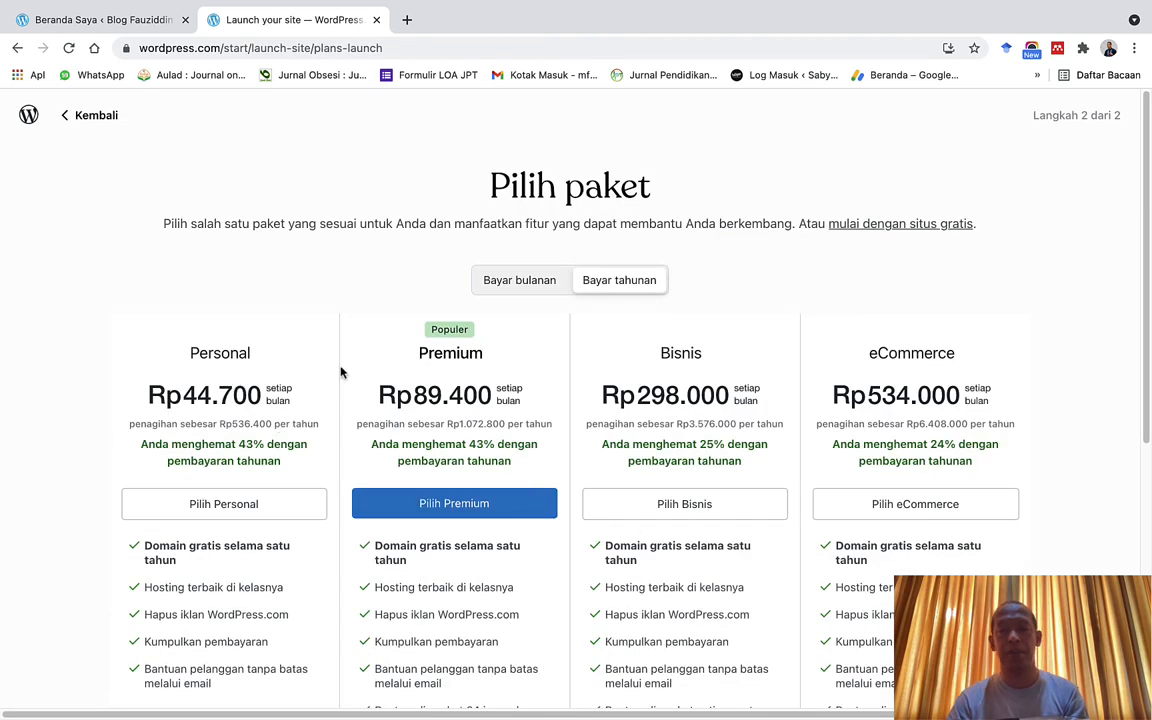
left_click(914, 226)
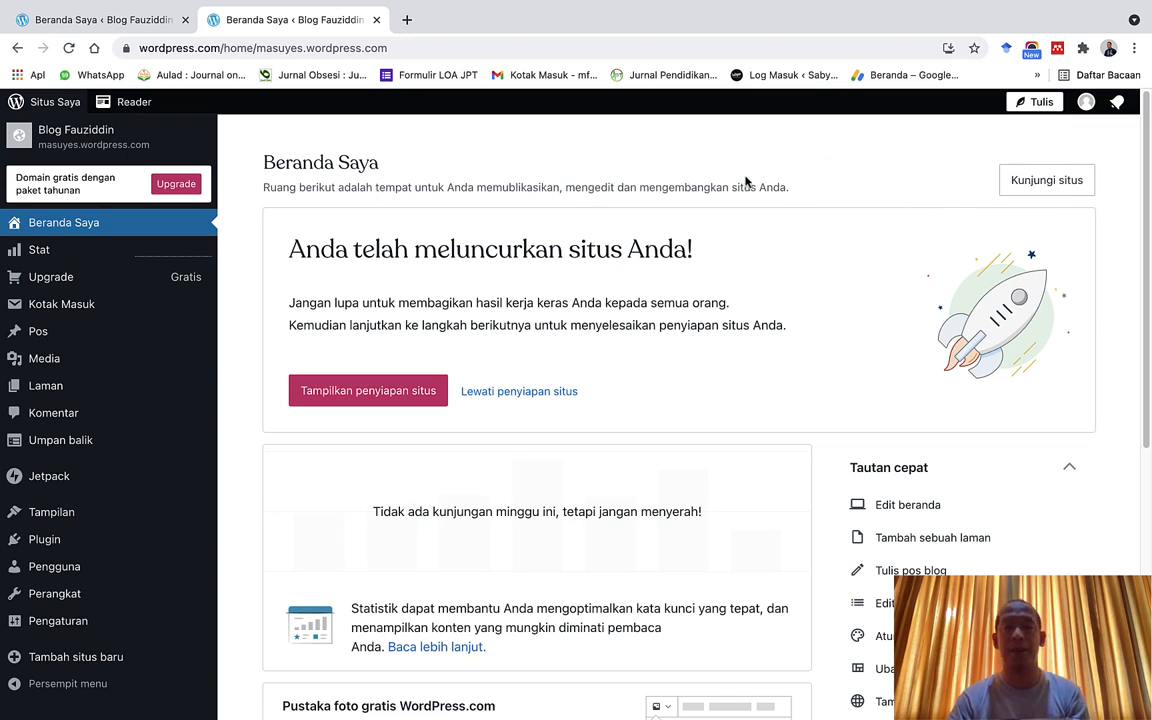
Visit the launched site in a new tab and review its homepage sections
right_click(1030, 183)
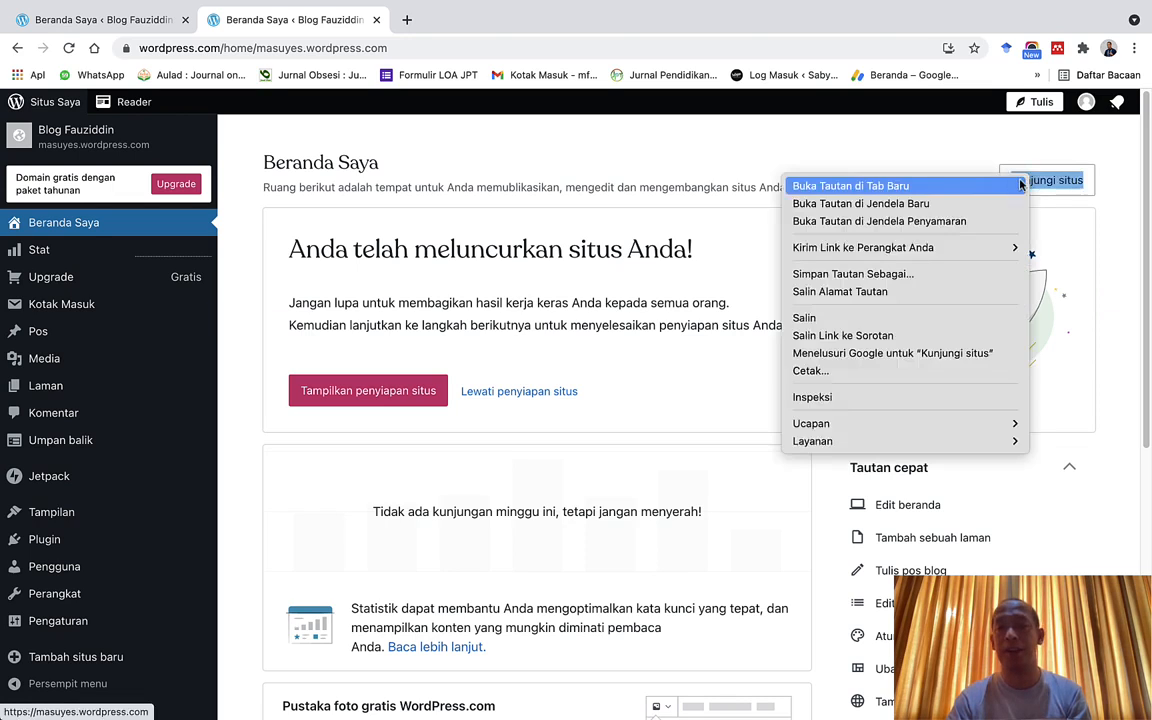
left_click(900, 168)
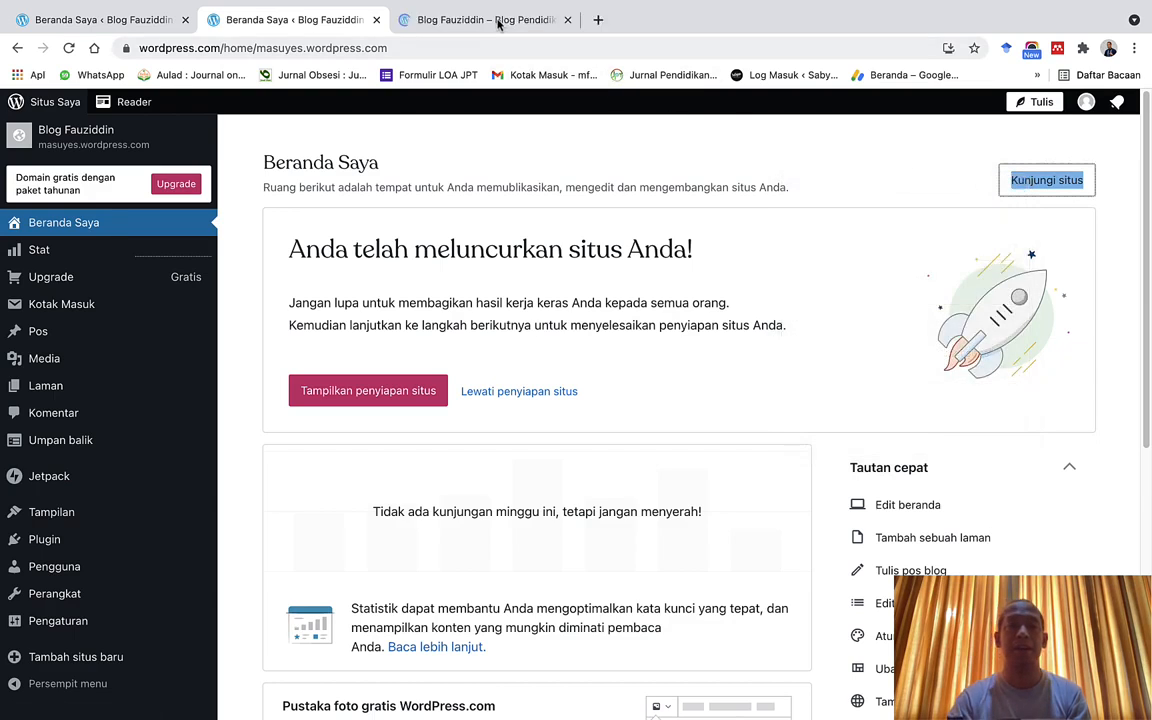
left_click(498, 21)
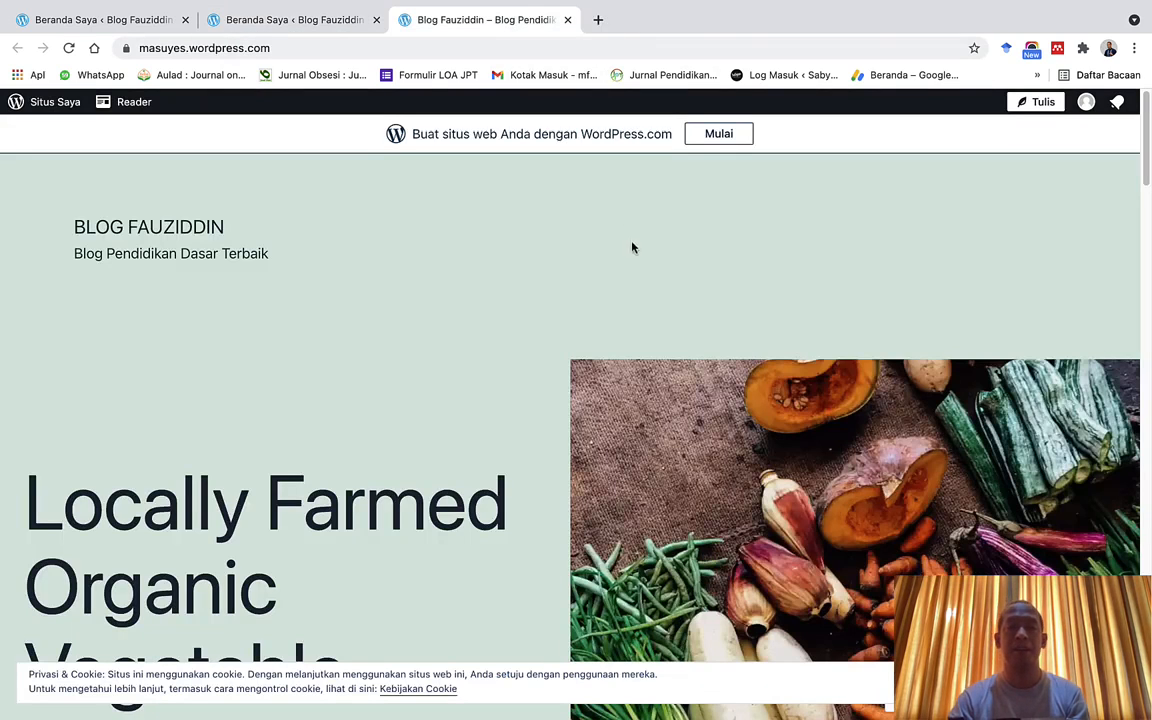
scroll(632, 247, "down", 8)
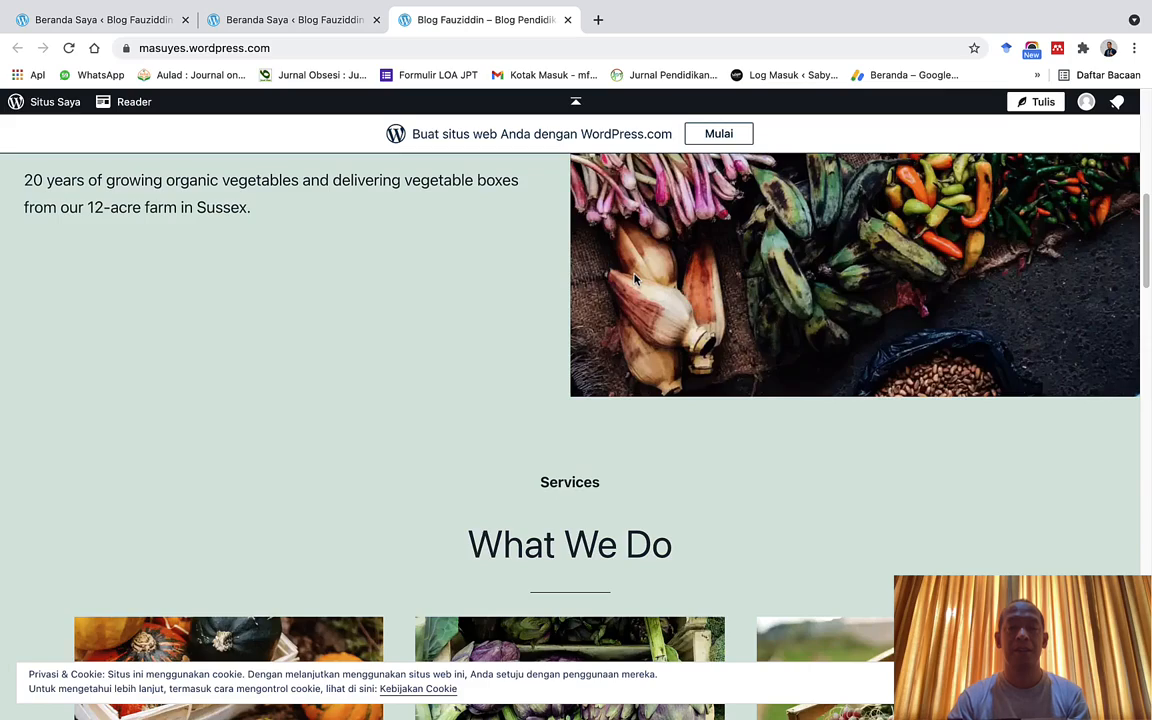
scroll(635, 279, "down", 5)
scroll(635, 279, "up", 12)
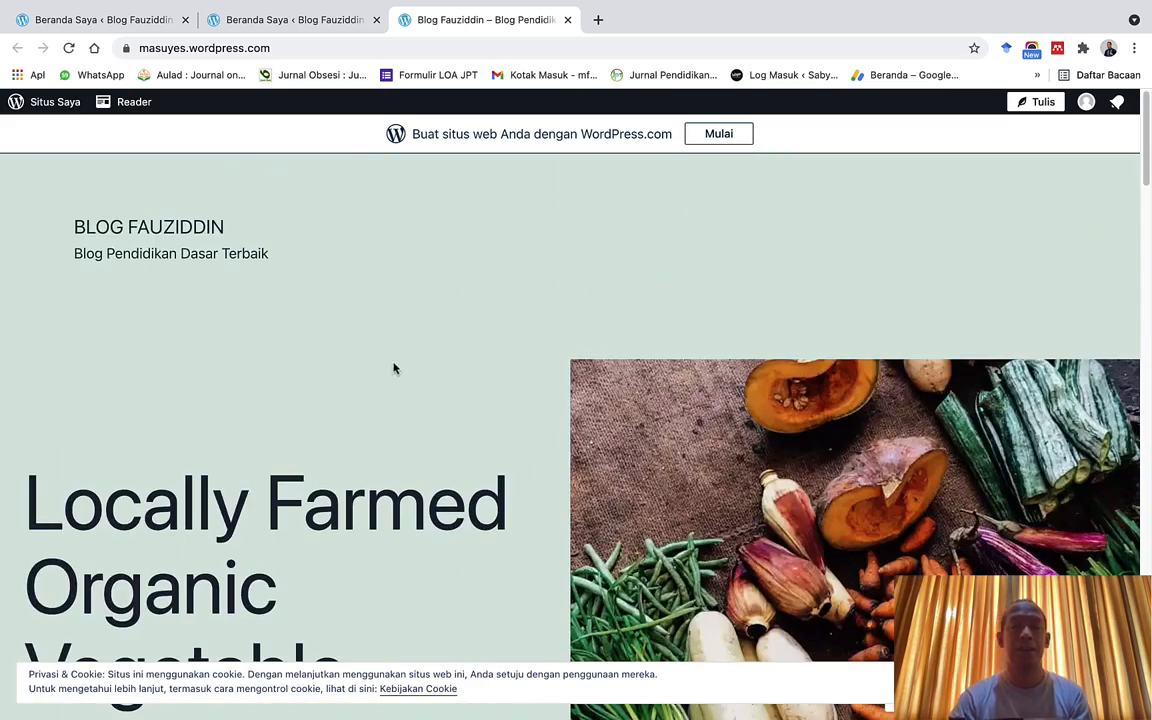
scroll(478, 419, "down", 13)
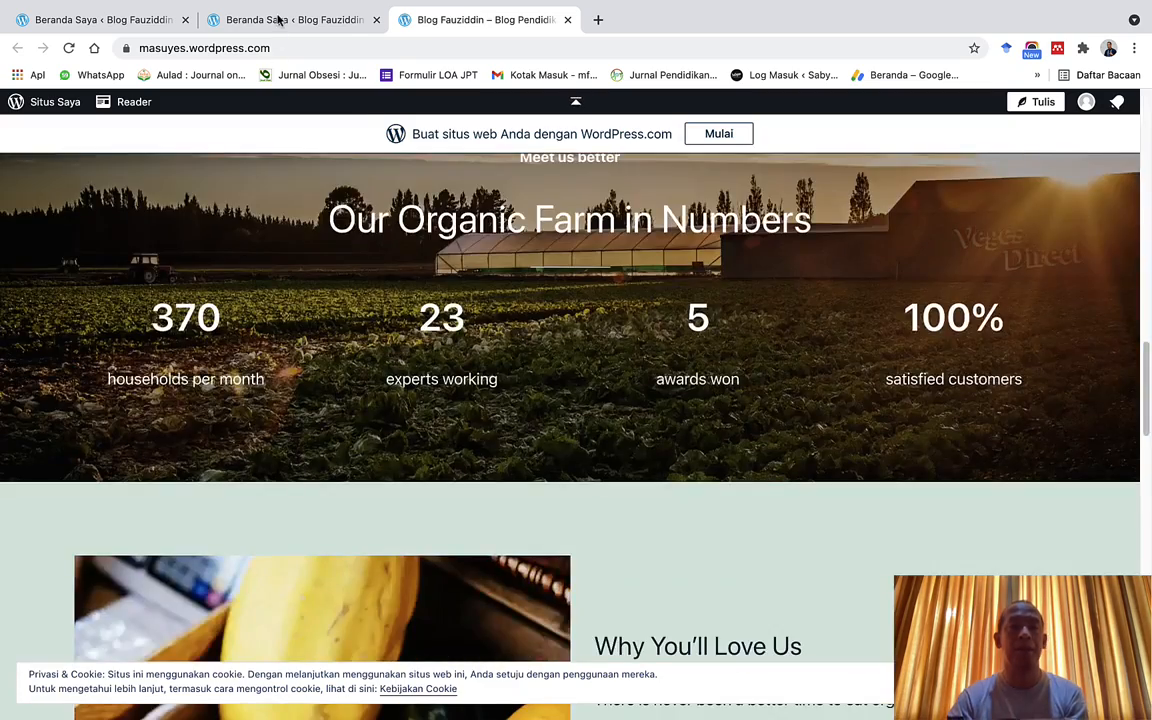
Close the outdated dashboard tab and open the homepage for editing from the site setup checklist
left_click(279, 18)
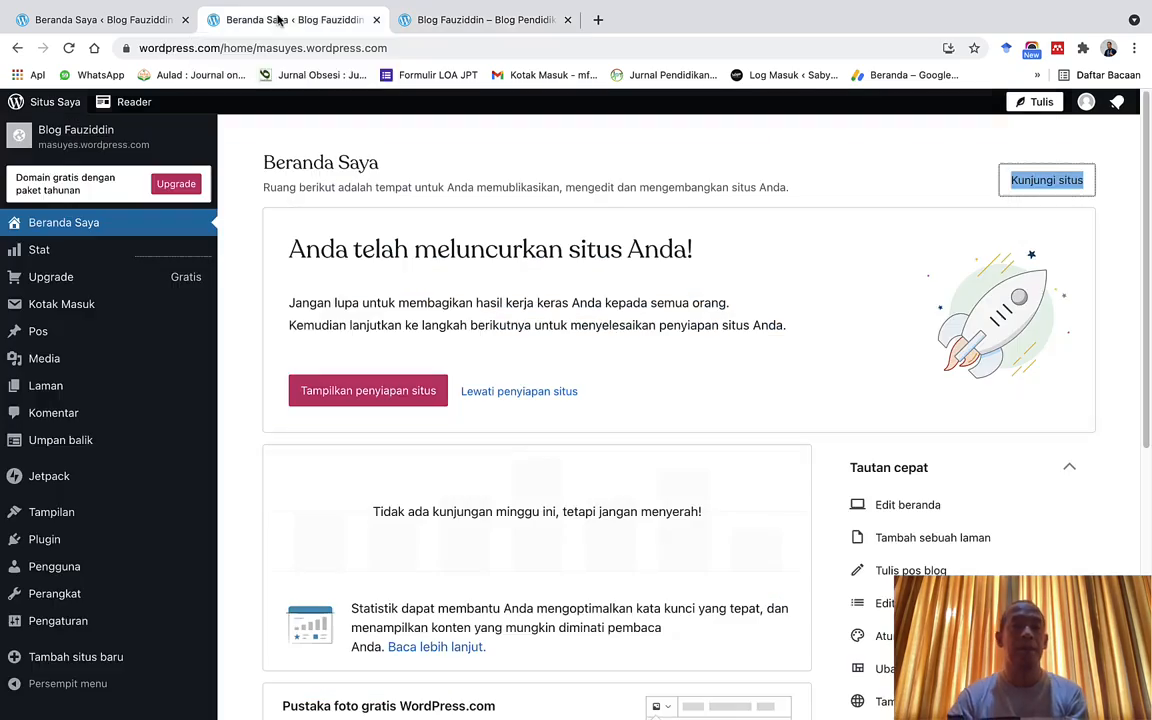
left_click(126, 20)
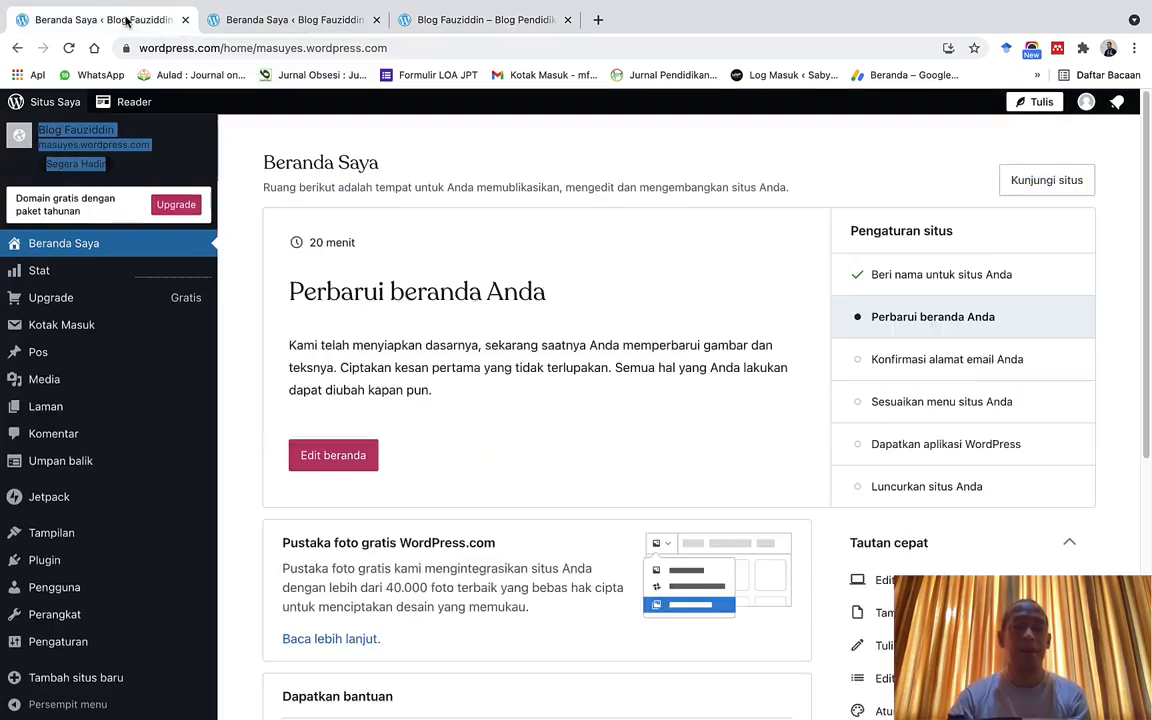
left_click(185, 19)
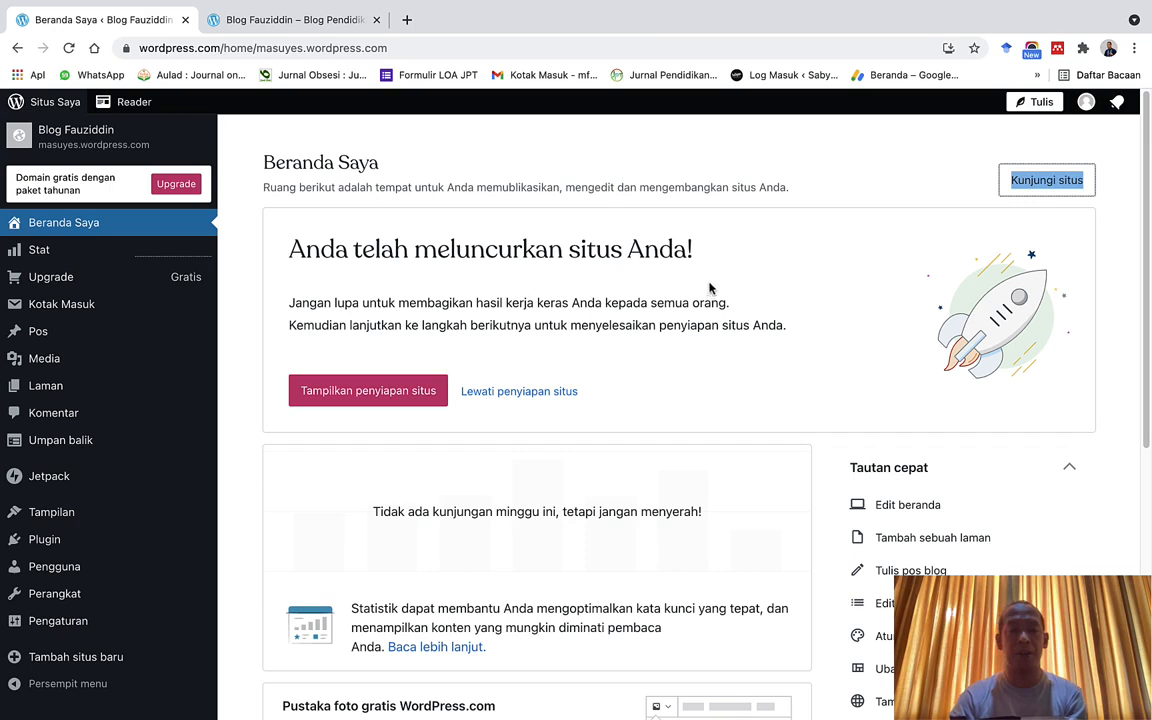
left_click(350, 392)
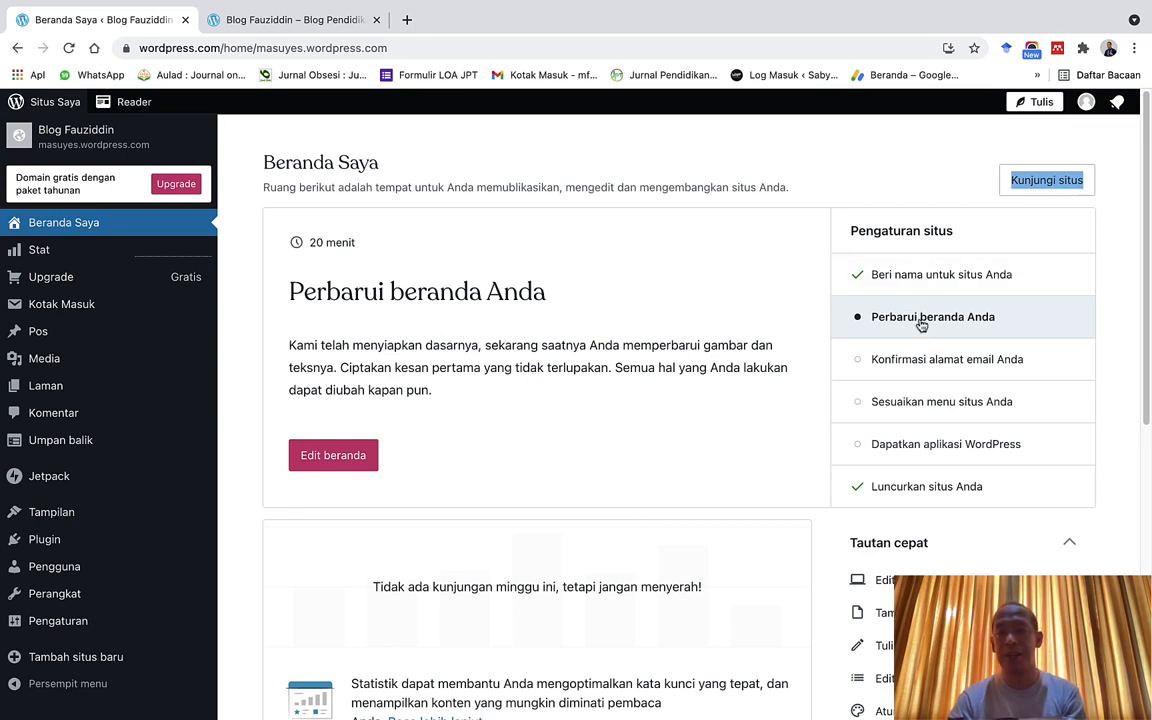
left_click(336, 457)
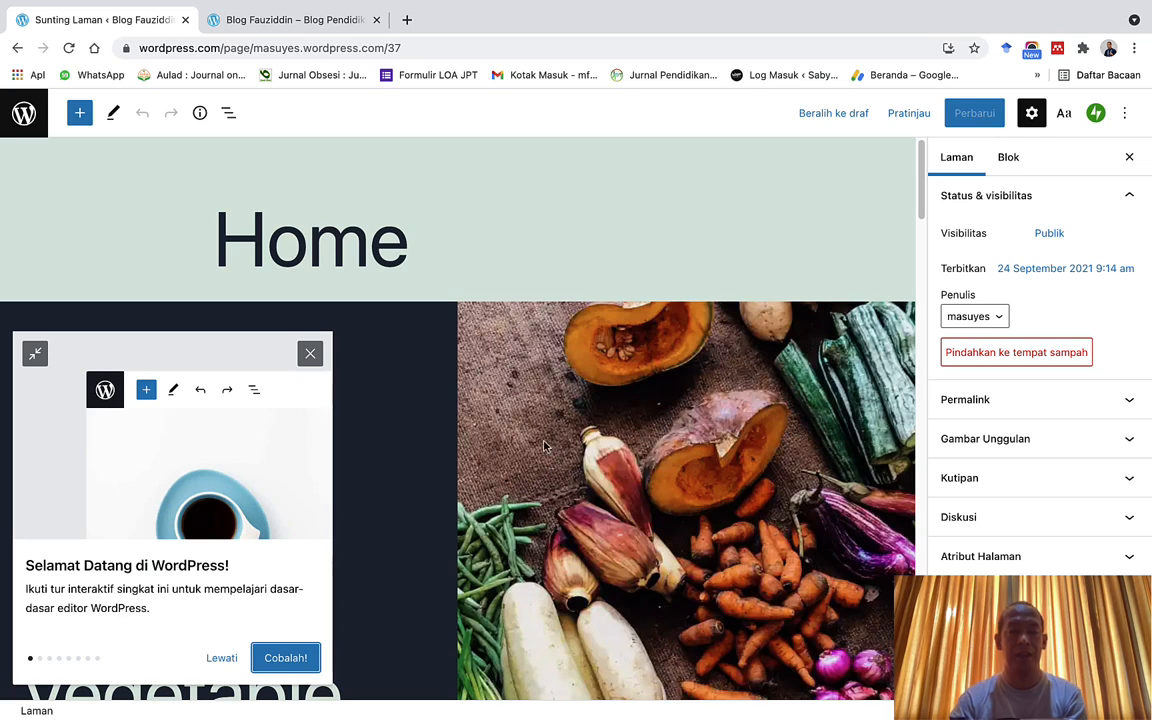
Go through the WordPress editor's welcome tour from its start to the final card and close it
left_click(290, 657)
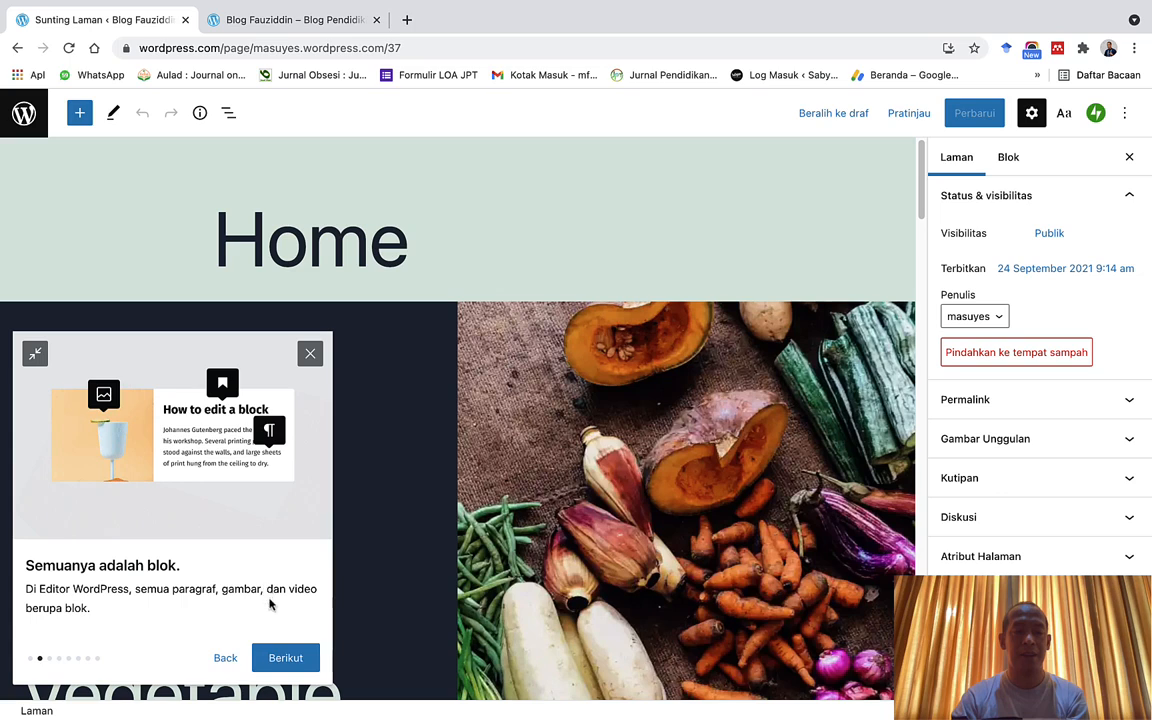
left_click(292, 658)
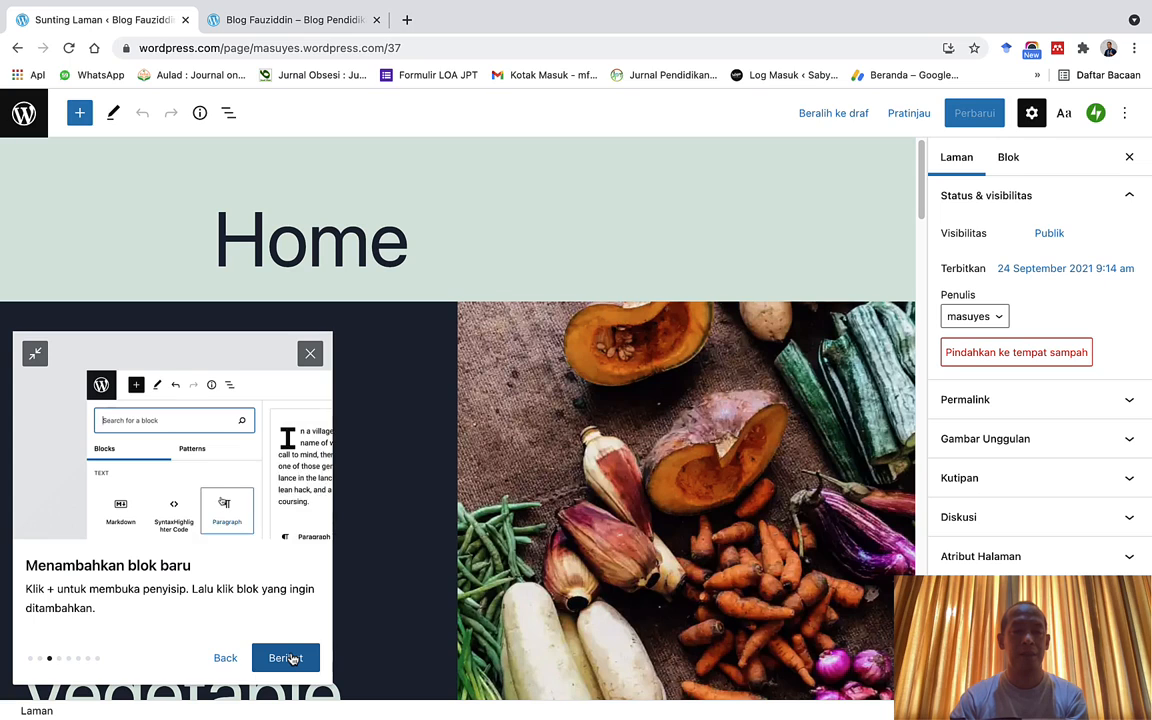
left_click(286, 658)
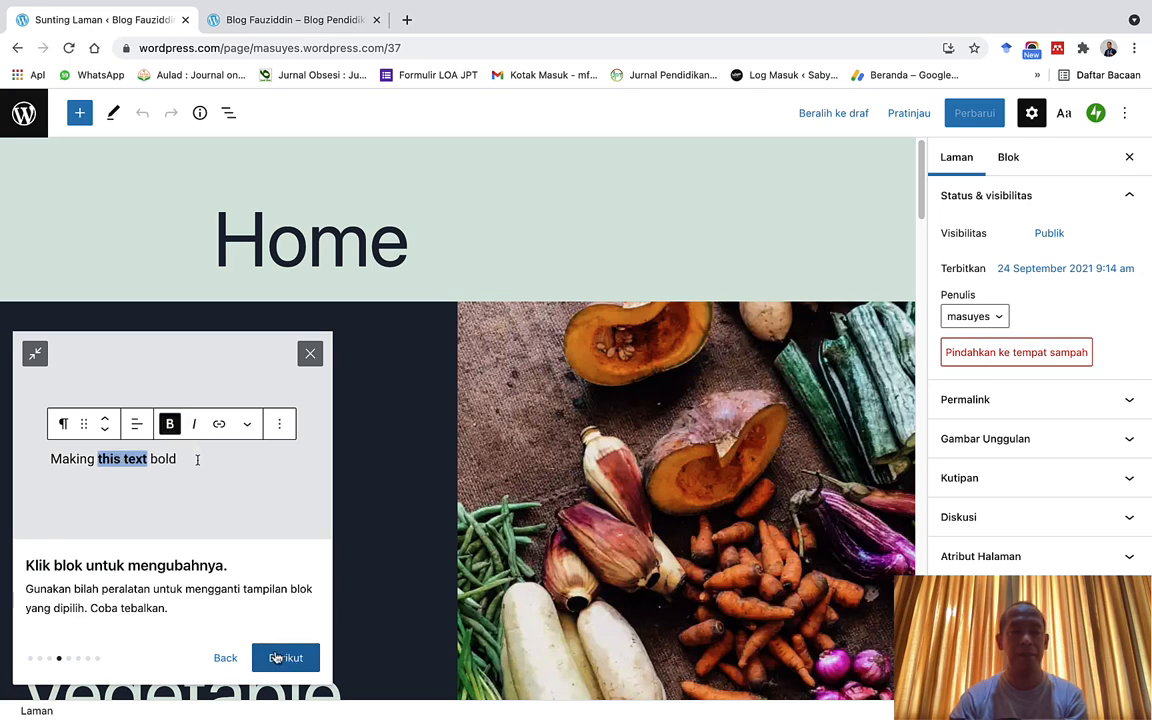
left_click(276, 658)
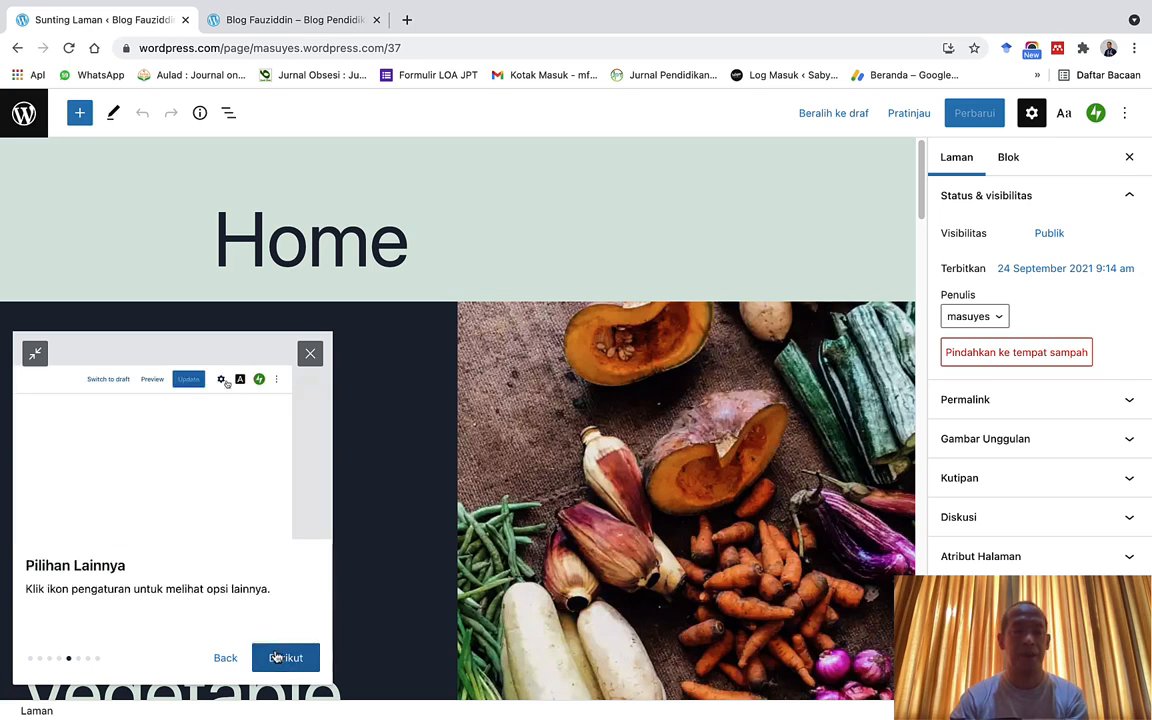
left_click(276, 658)
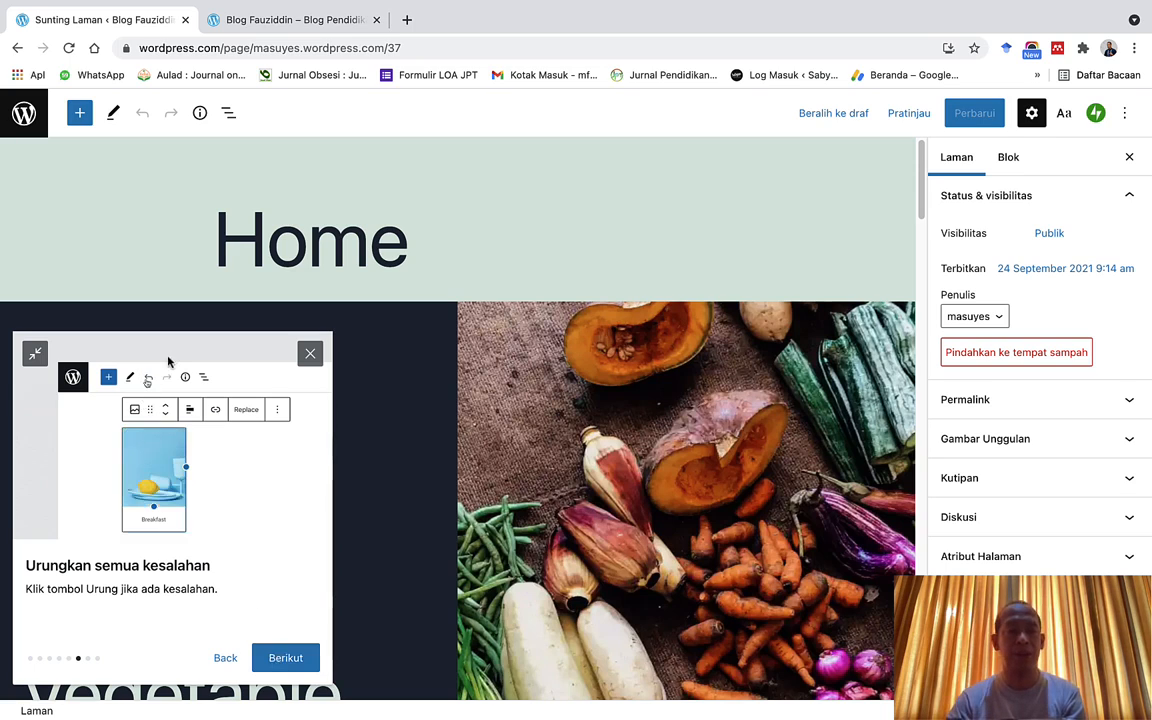
left_click(287, 657)
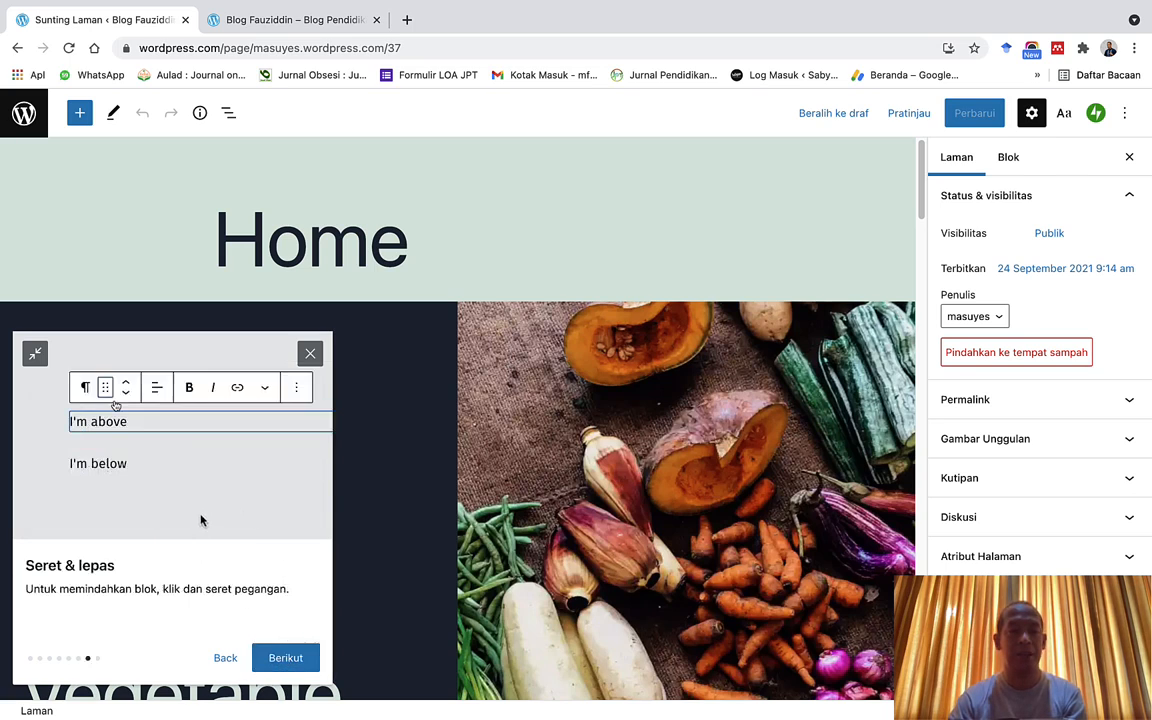
left_click(286, 658)
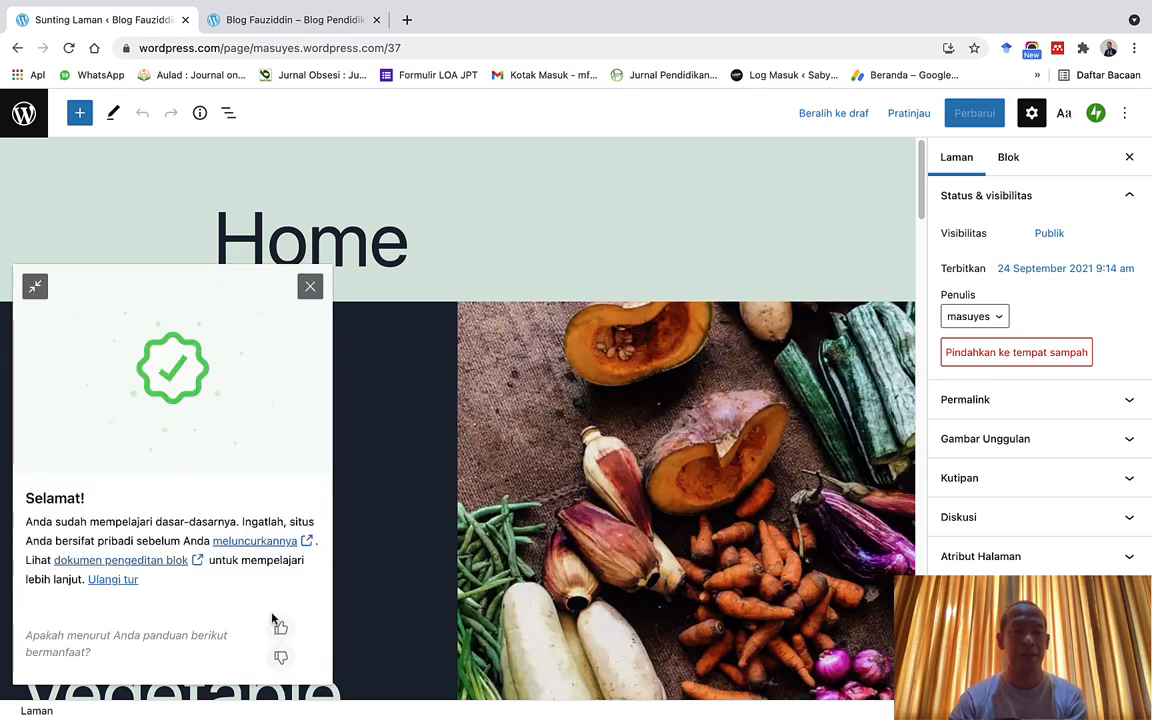
left_click(309, 287)
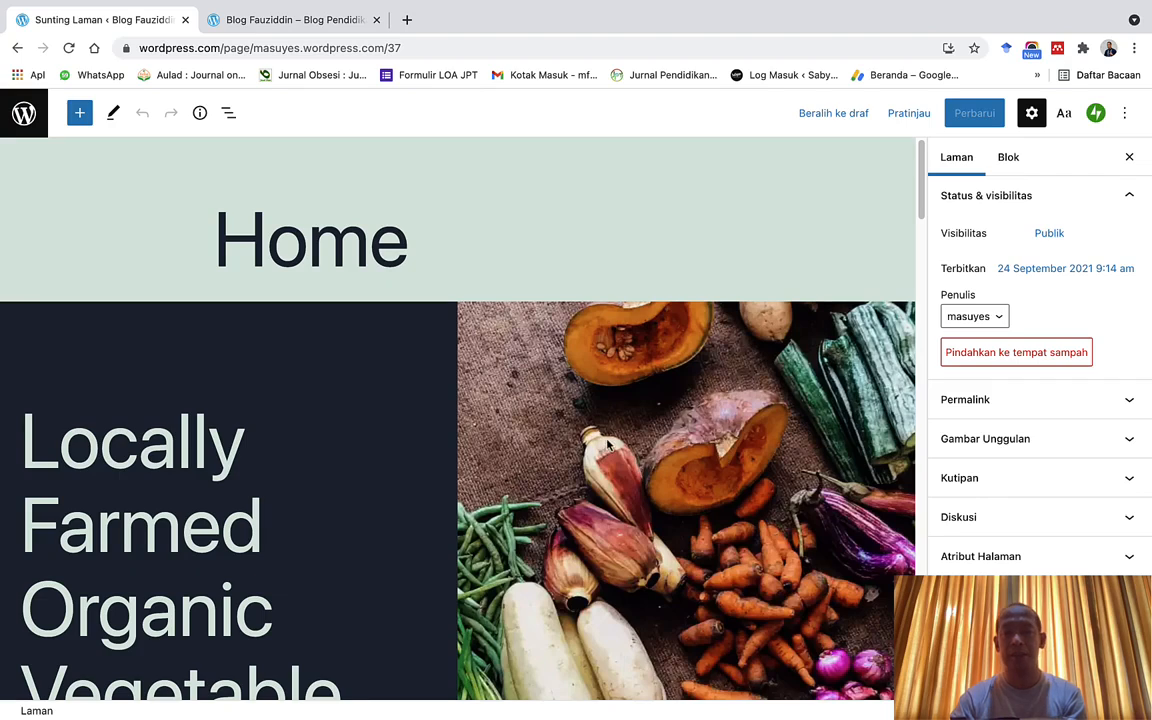
Review the homepage's permalink, featured image and excerpt settings, allow comments on it (Izinkan komentar), and update the page
scroll(609, 446, "down", 8)
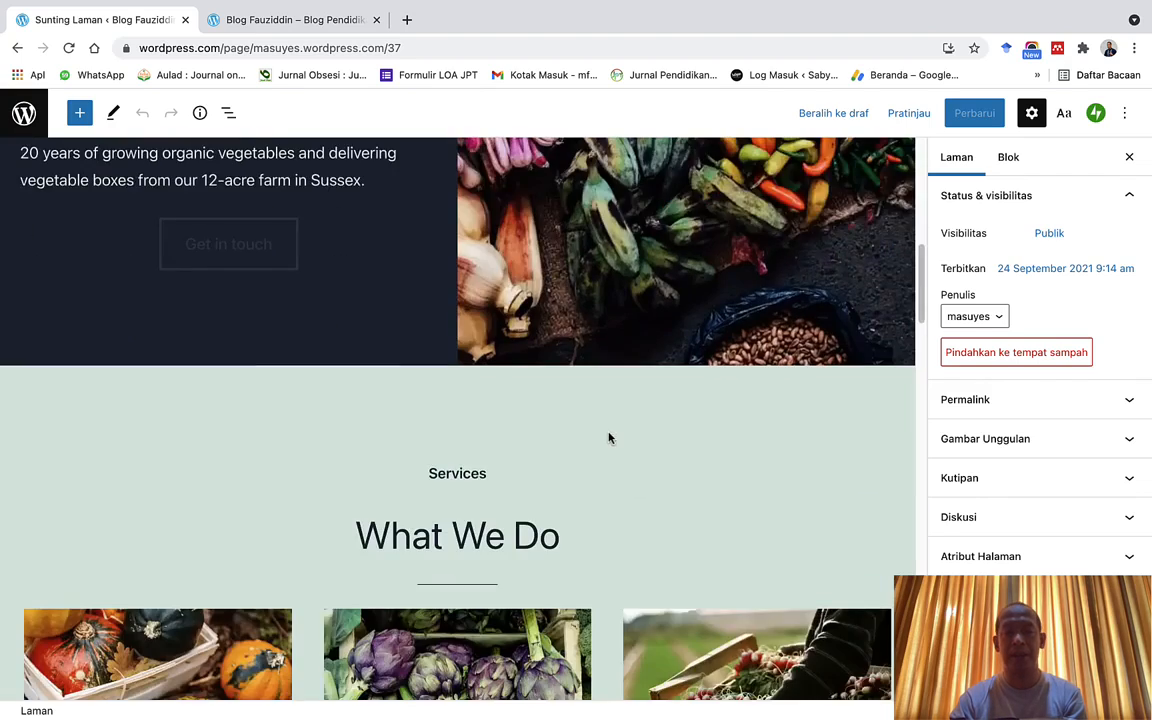
scroll(609, 437, "up", 8)
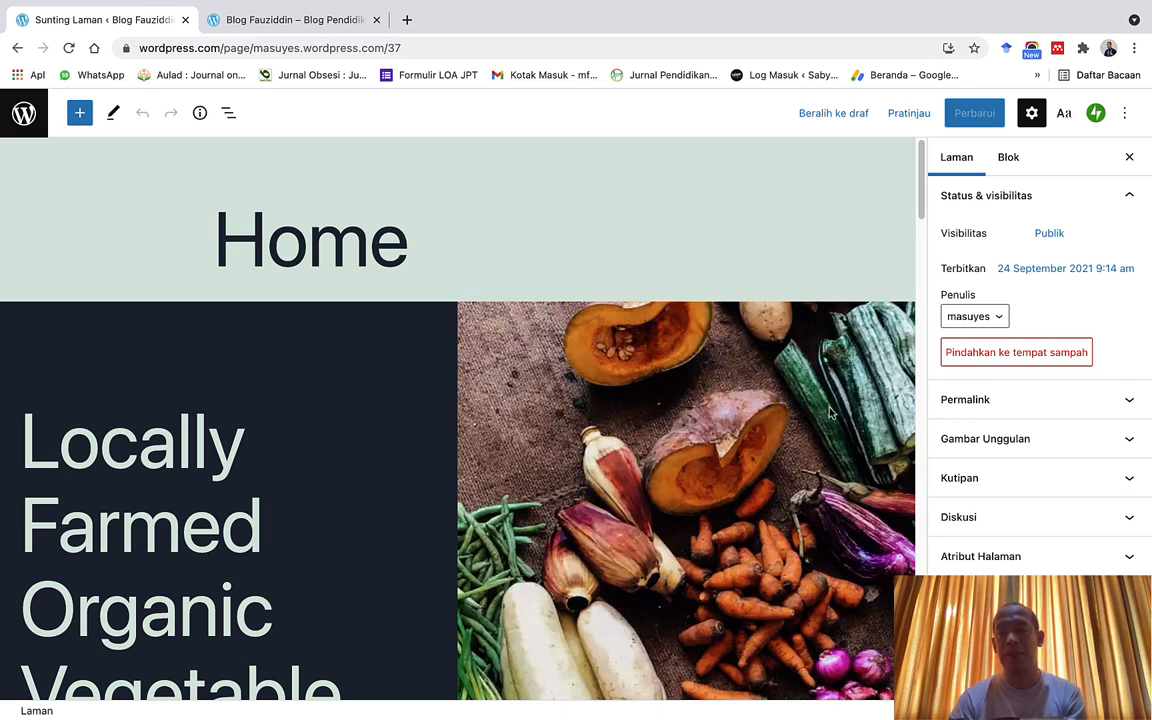
left_click(1133, 403)
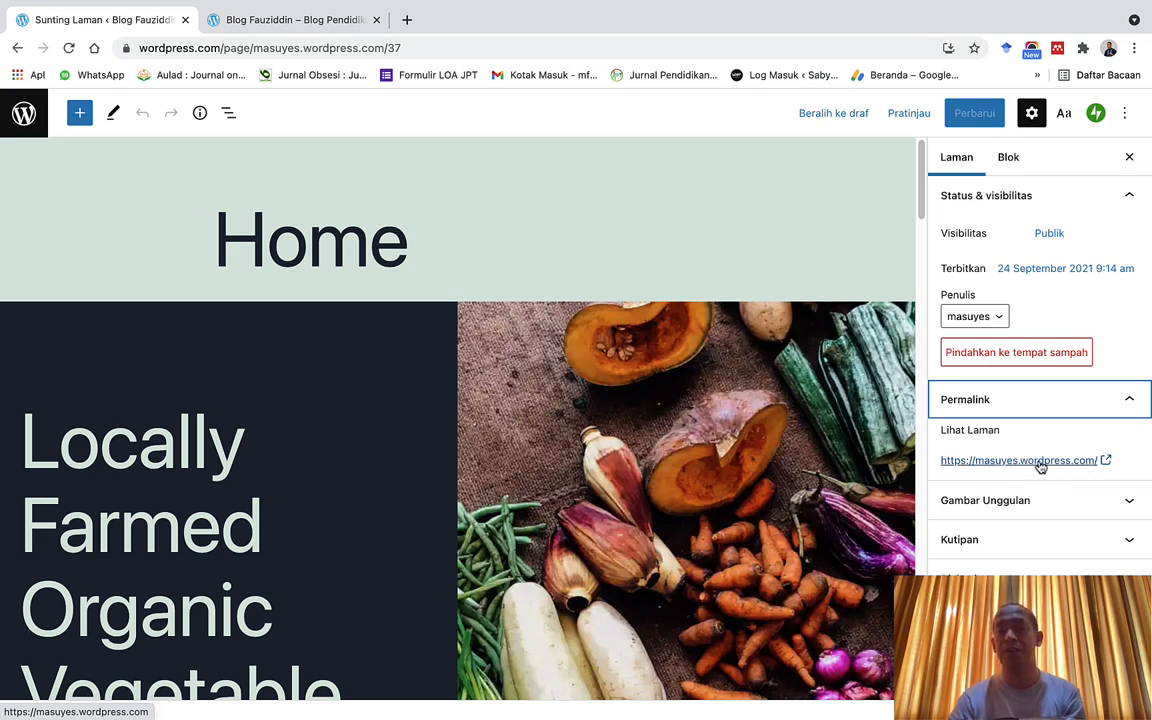
left_click(1105, 500)
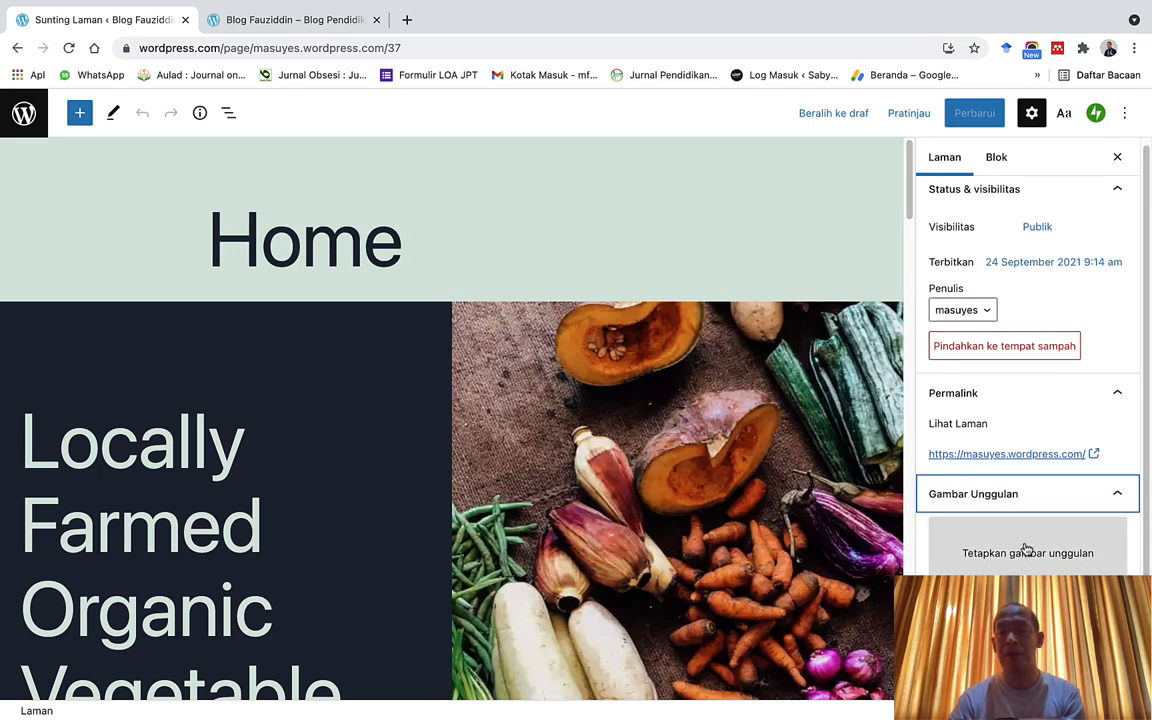
scroll(1025, 549, "down", 1)
scroll(1025, 500, "down", 3)
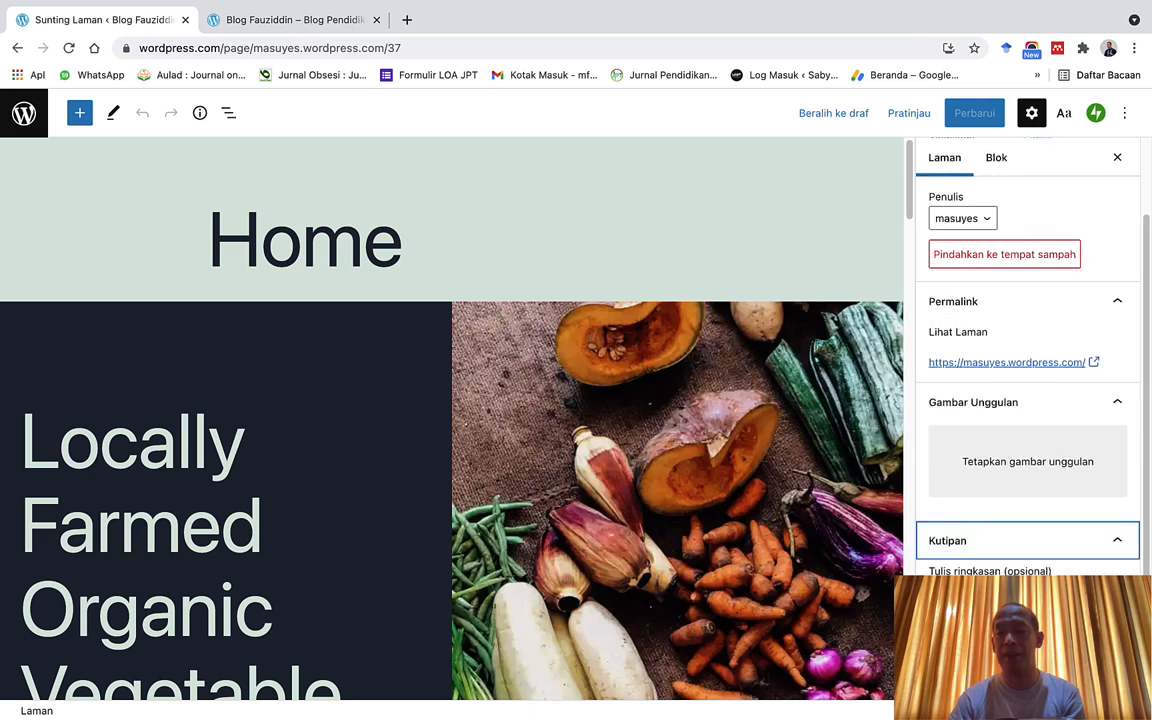
scroll(1027, 400, "down", 3)
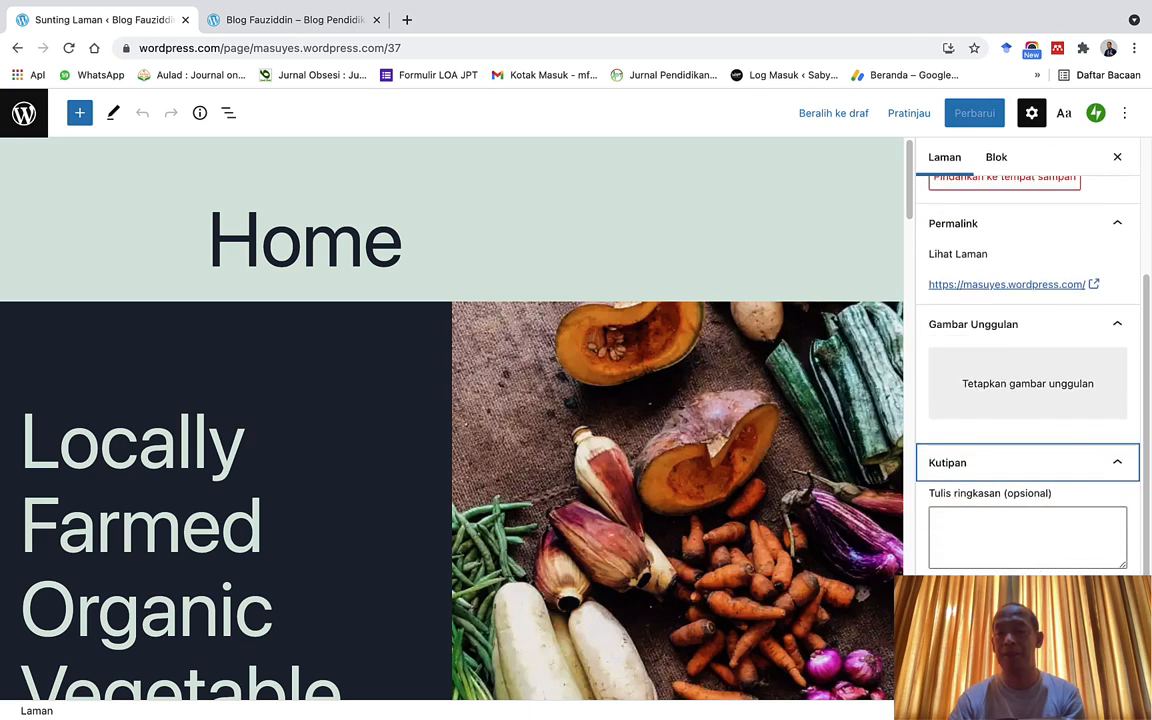
scroll(1027, 400, "down", 2)
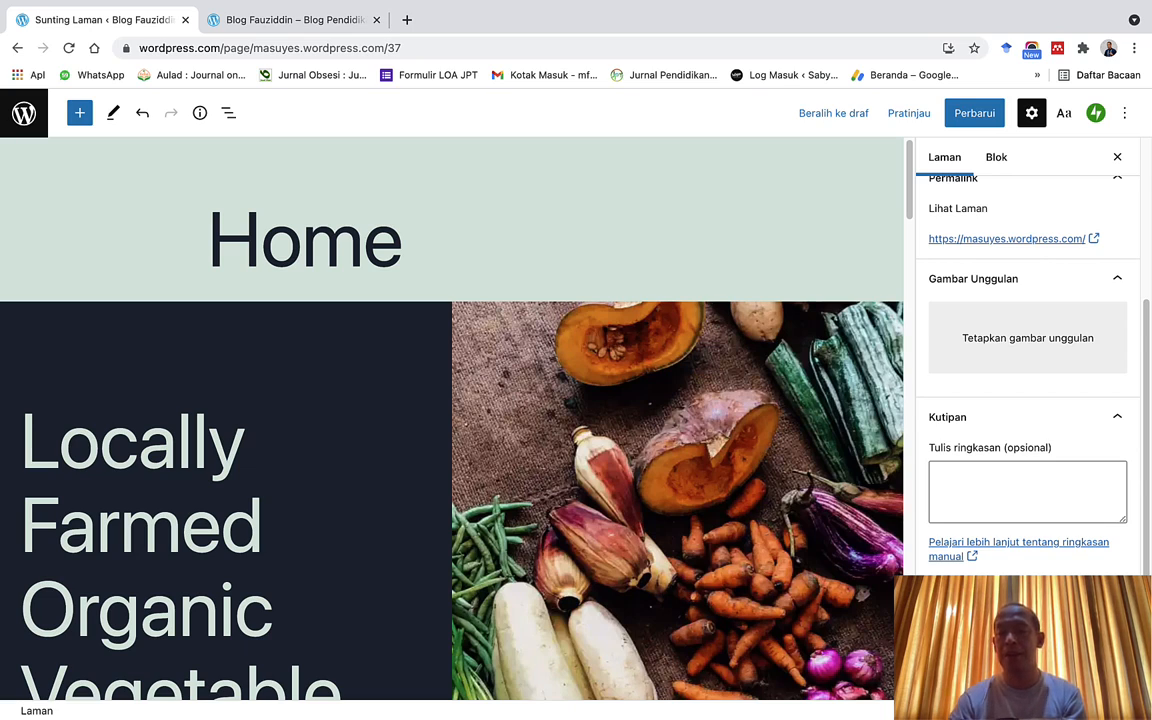
scroll(1027, 400, "down", 2)
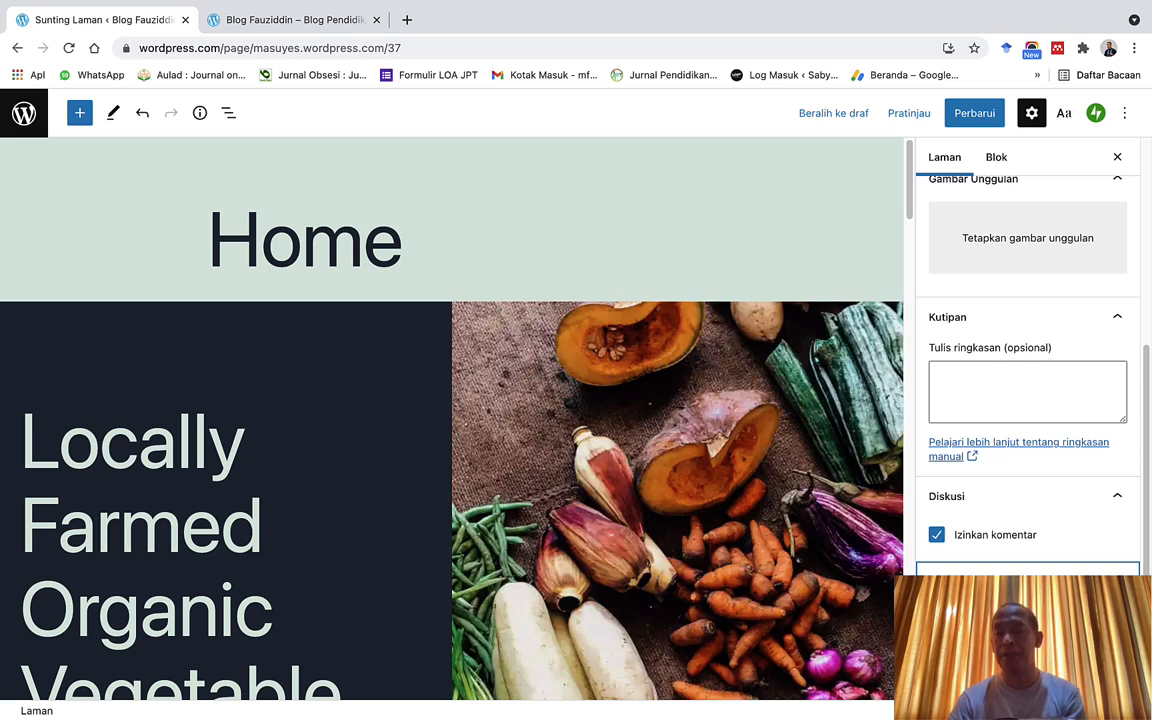
left_click(968, 115)
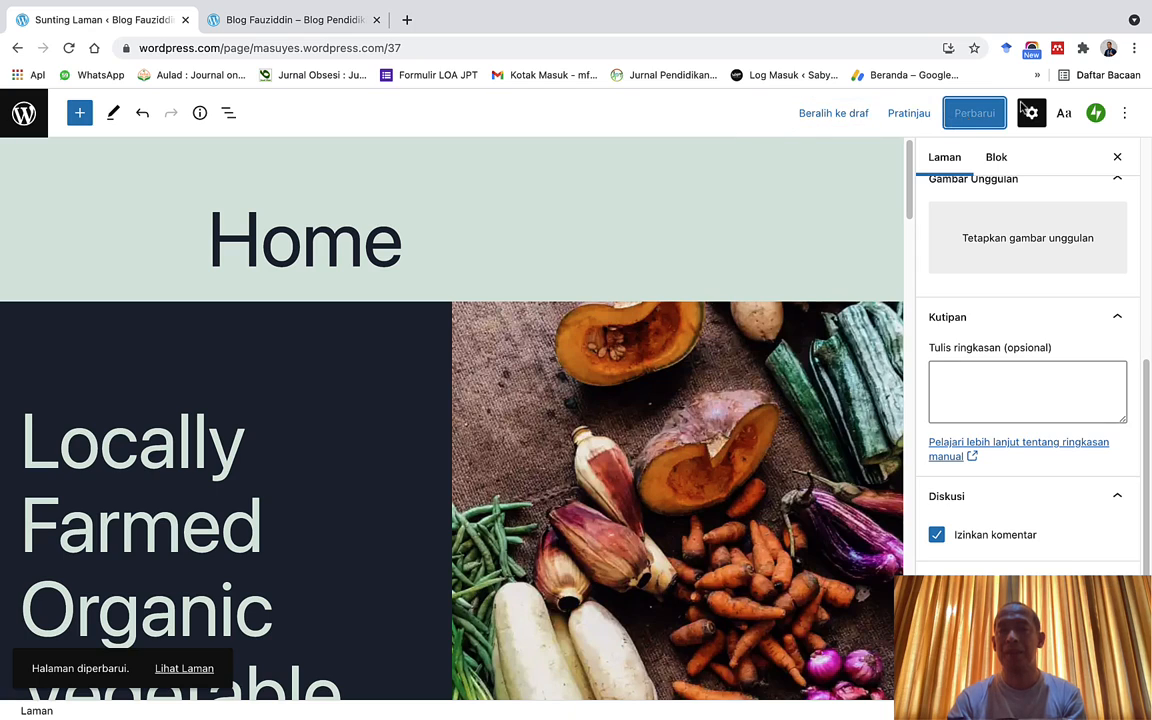
Leave the page editor for the site dashboard and open the general settings (Umum)
left_click(20, 118)
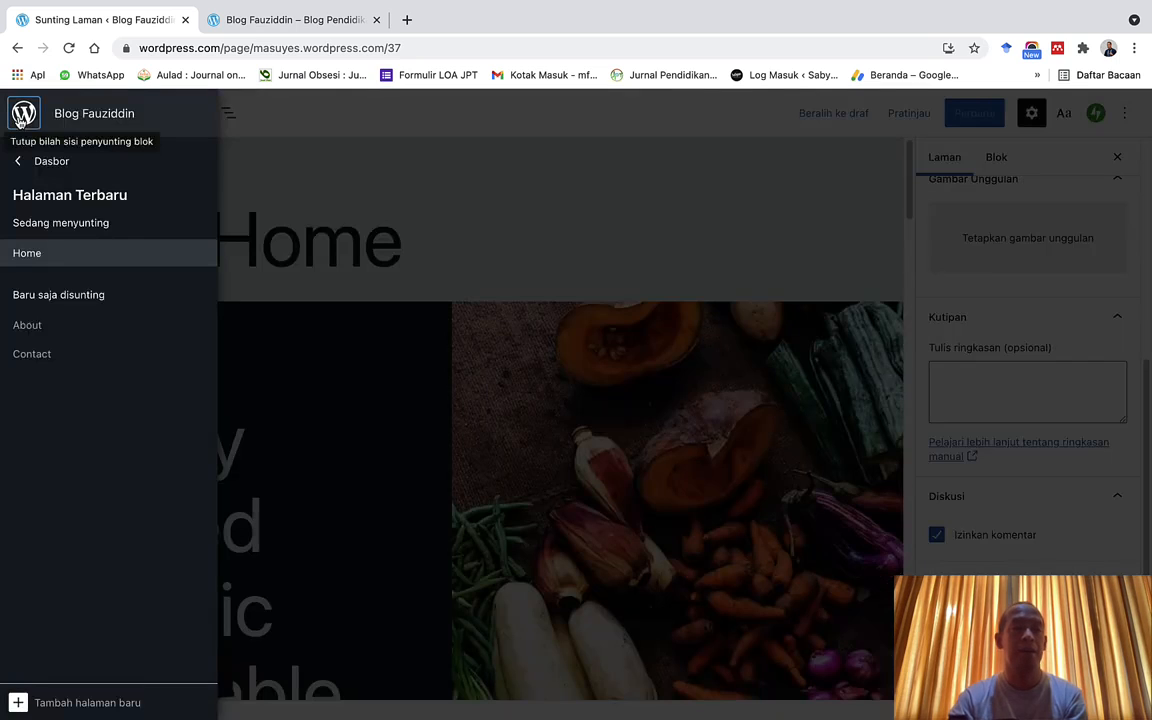
left_click(28, 162)
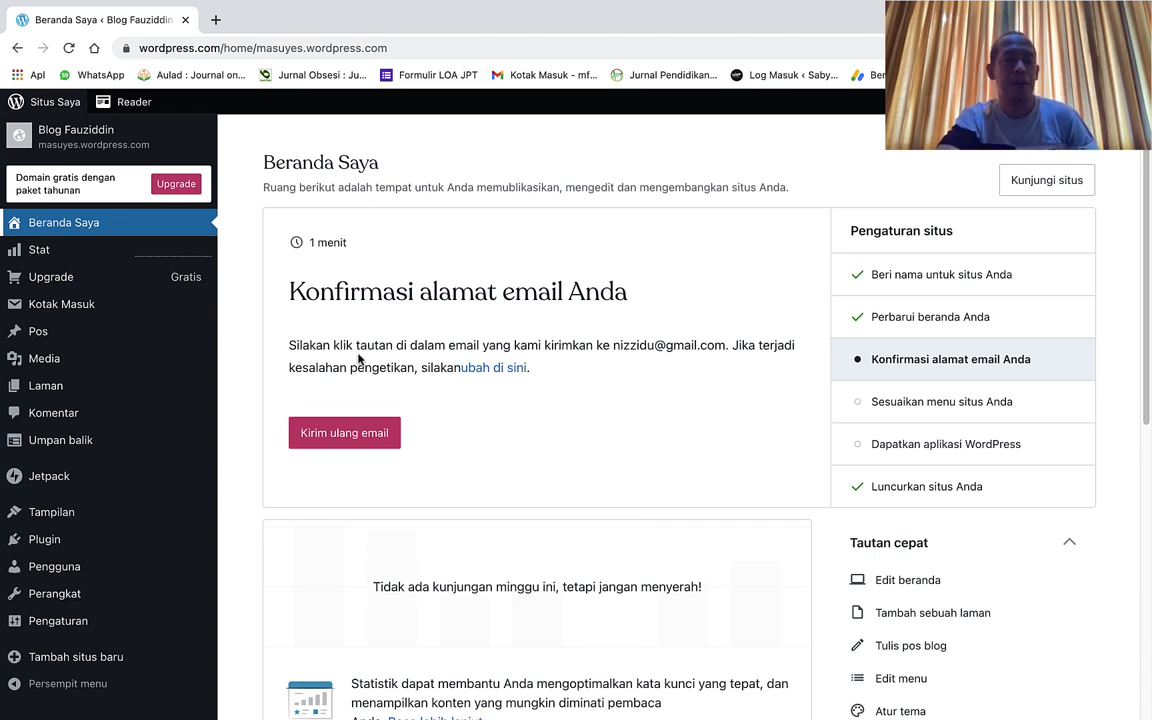
mouse_move(52, 630)
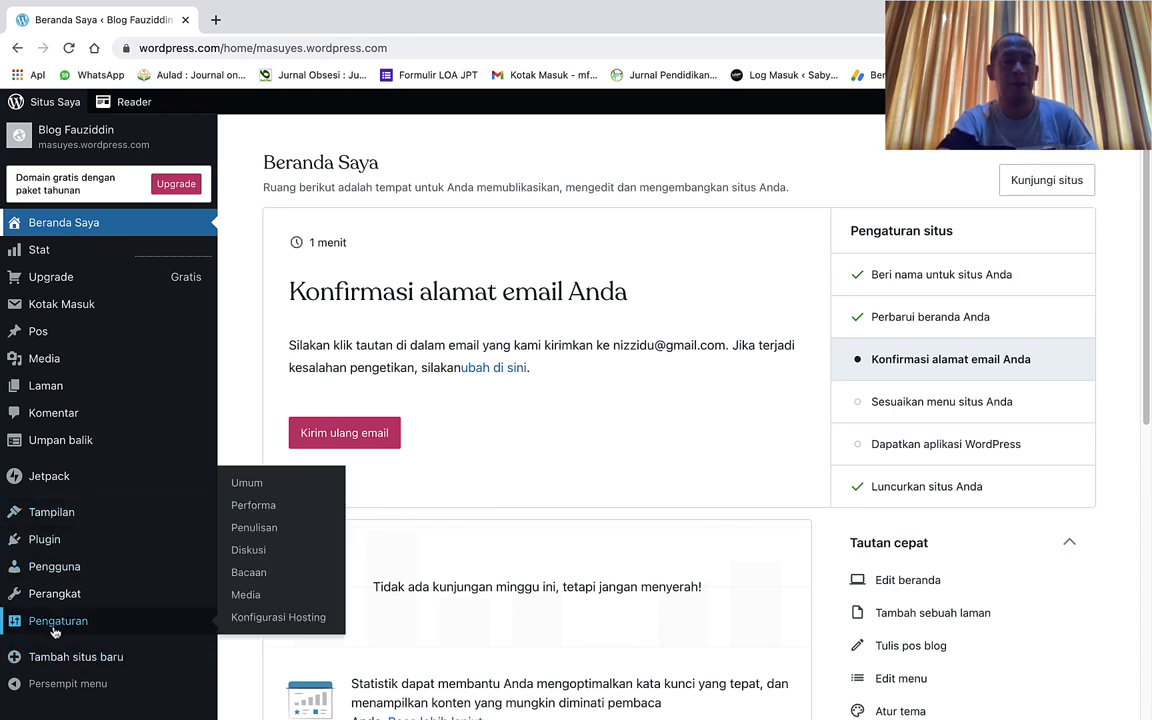
left_click(267, 488)
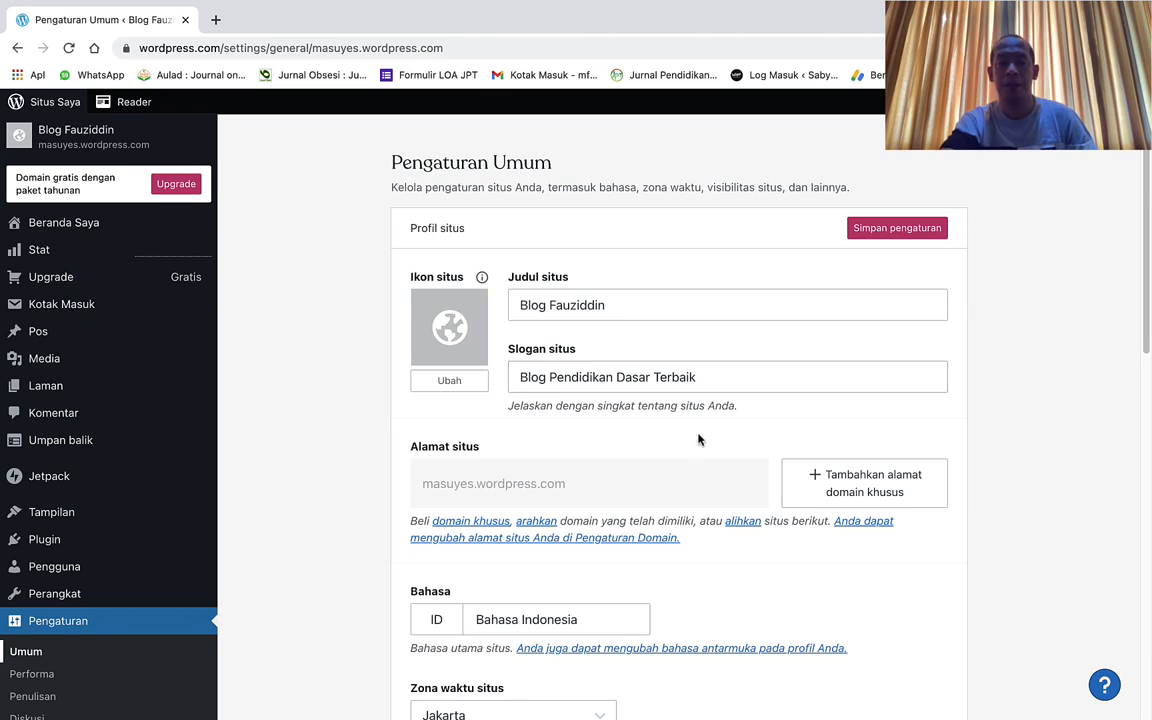
Review the general settings for site language, time zone, privacy, footer credit and site tools
scroll(700, 438, "down", 3)
scroll(700, 438, "down", 1)
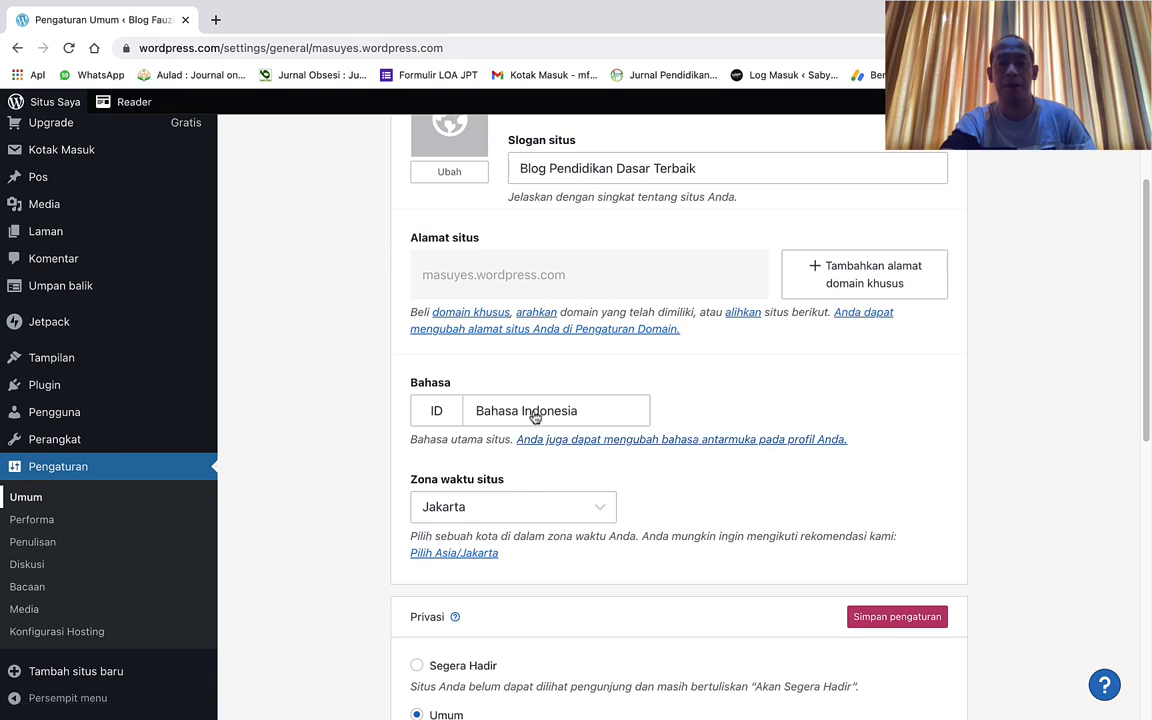
scroll(738, 414, "down", 1)
scroll(738, 414, "down", 3)
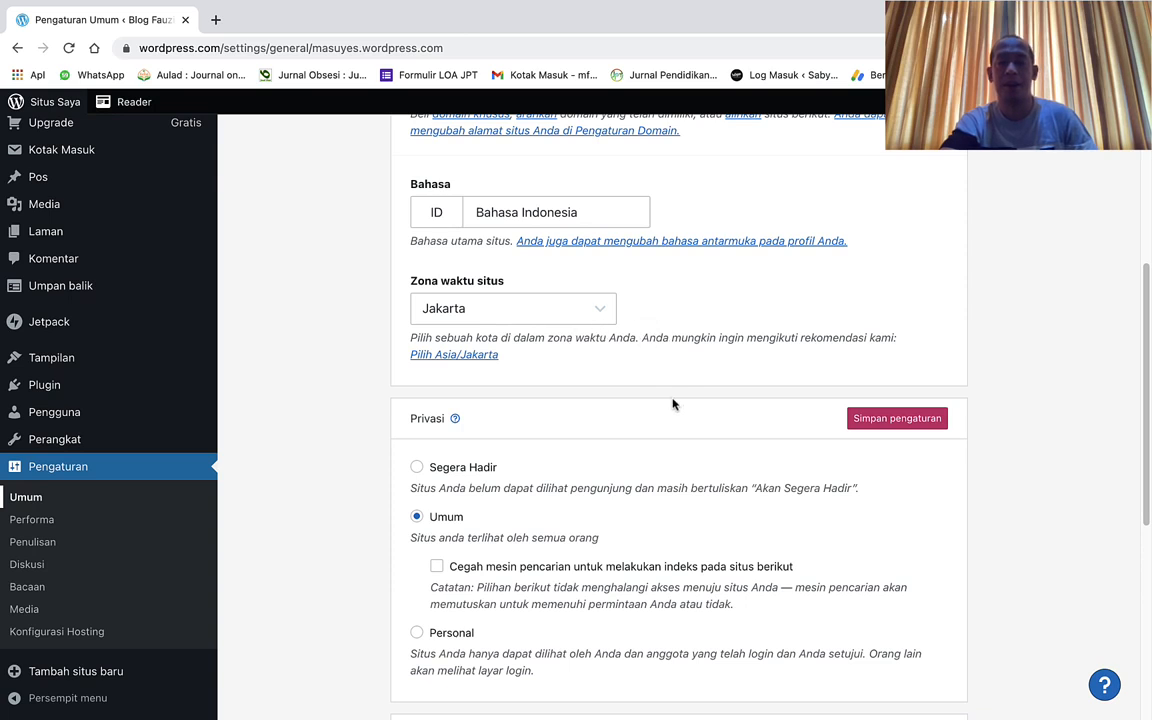
scroll(673, 403, "down", 4)
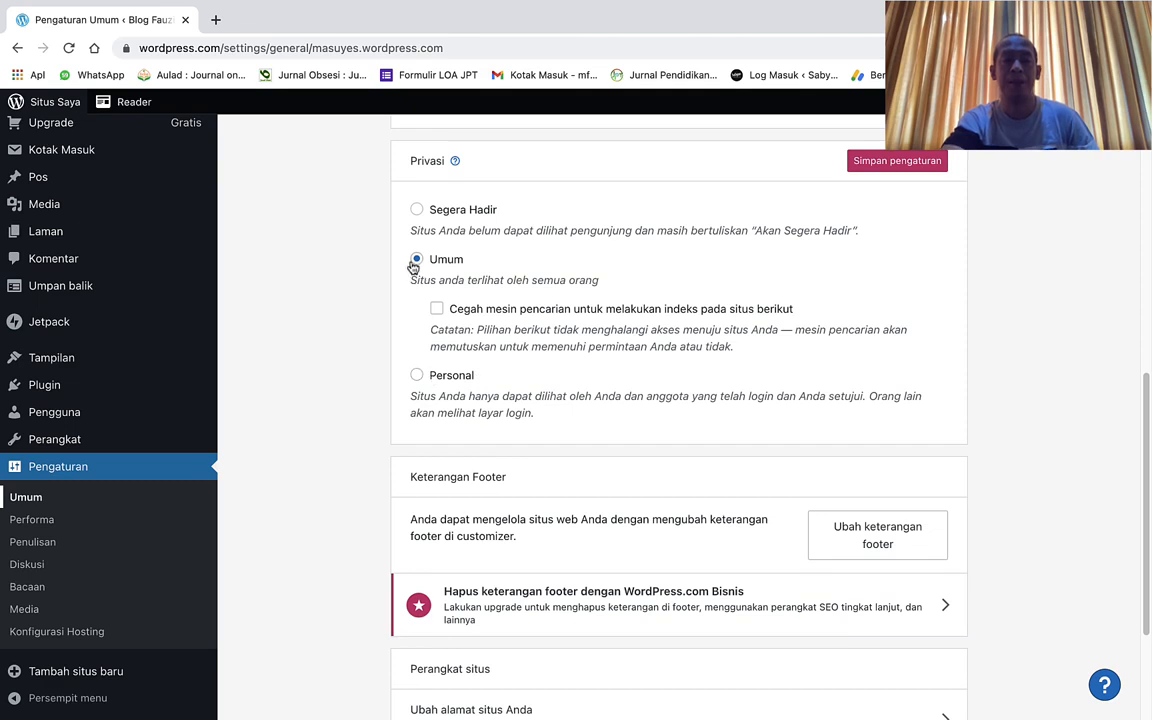
scroll(540, 415, "down", 2)
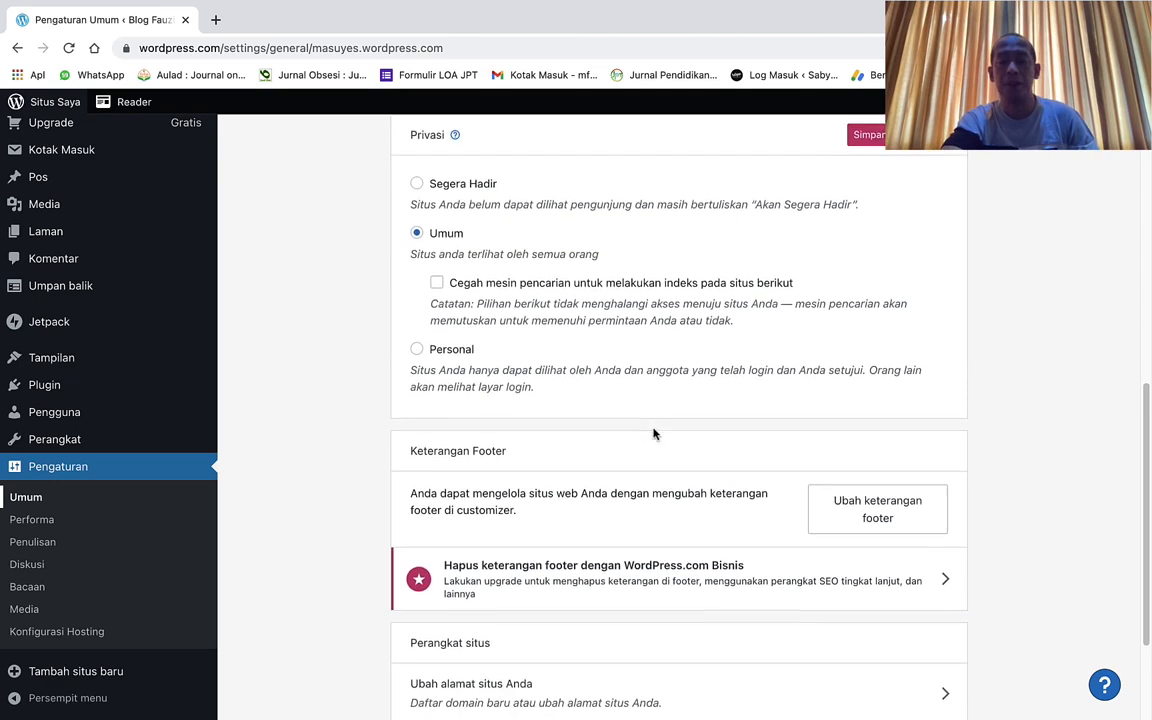
scroll(650, 427, "down", 2)
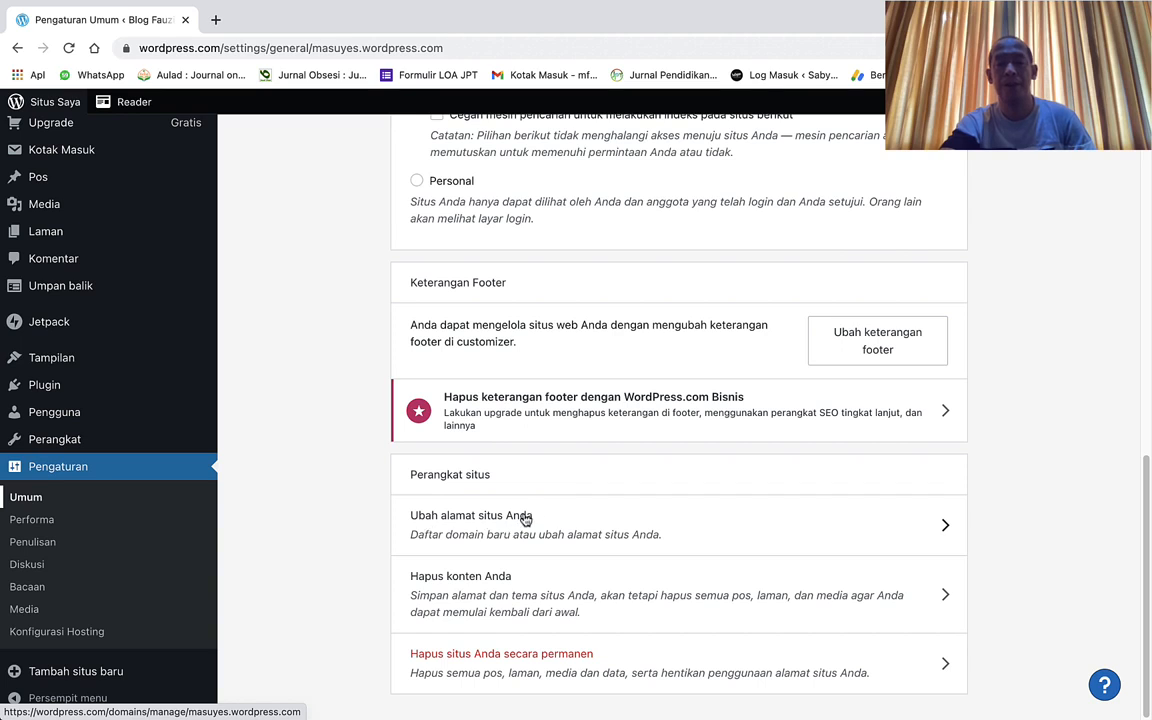
View the domain management page for changing the site address and return to the site tools in the general settings
left_click(451, 525)
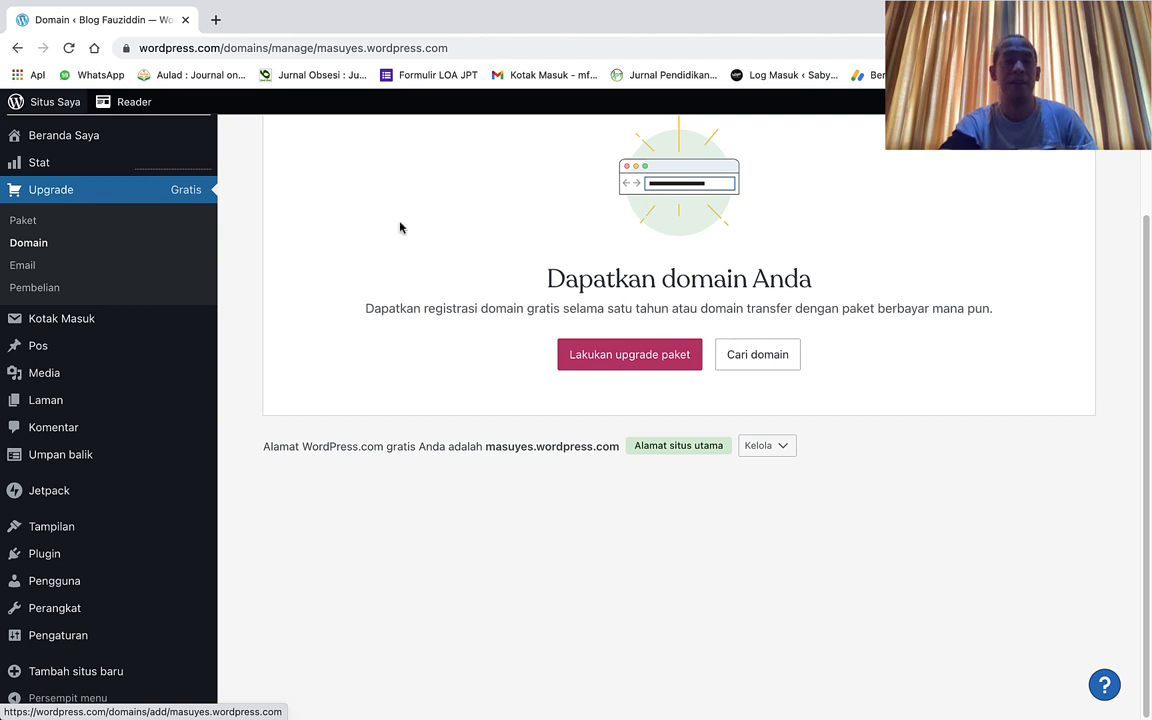
left_click(18, 48)
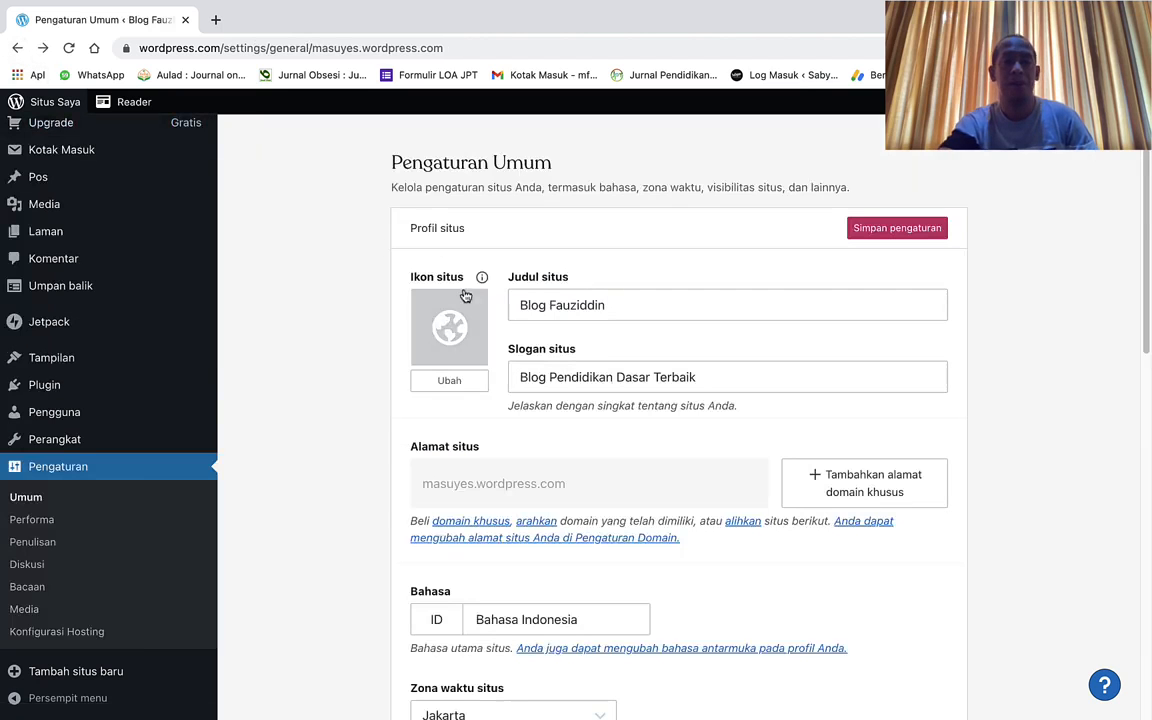
scroll(520, 457, "down", 10)
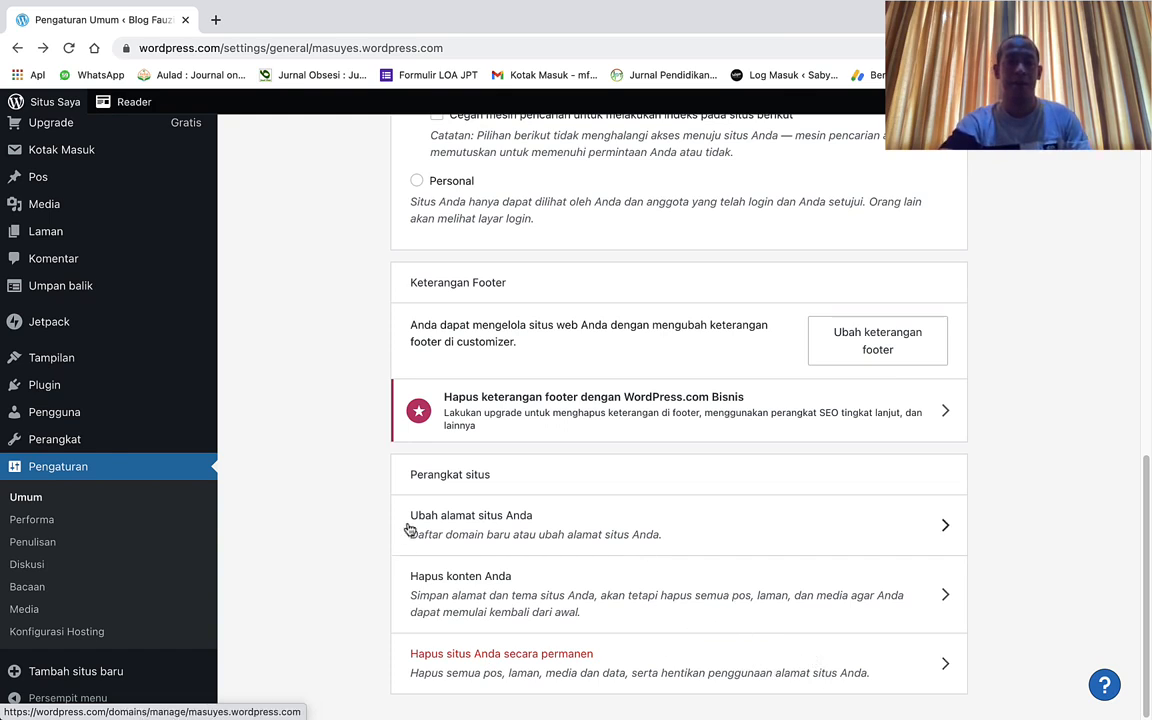
Open the performance settings (Performa) and review the Jetpack Search, CDN and Accelerated Mobile Pages options
left_click(45, 525)
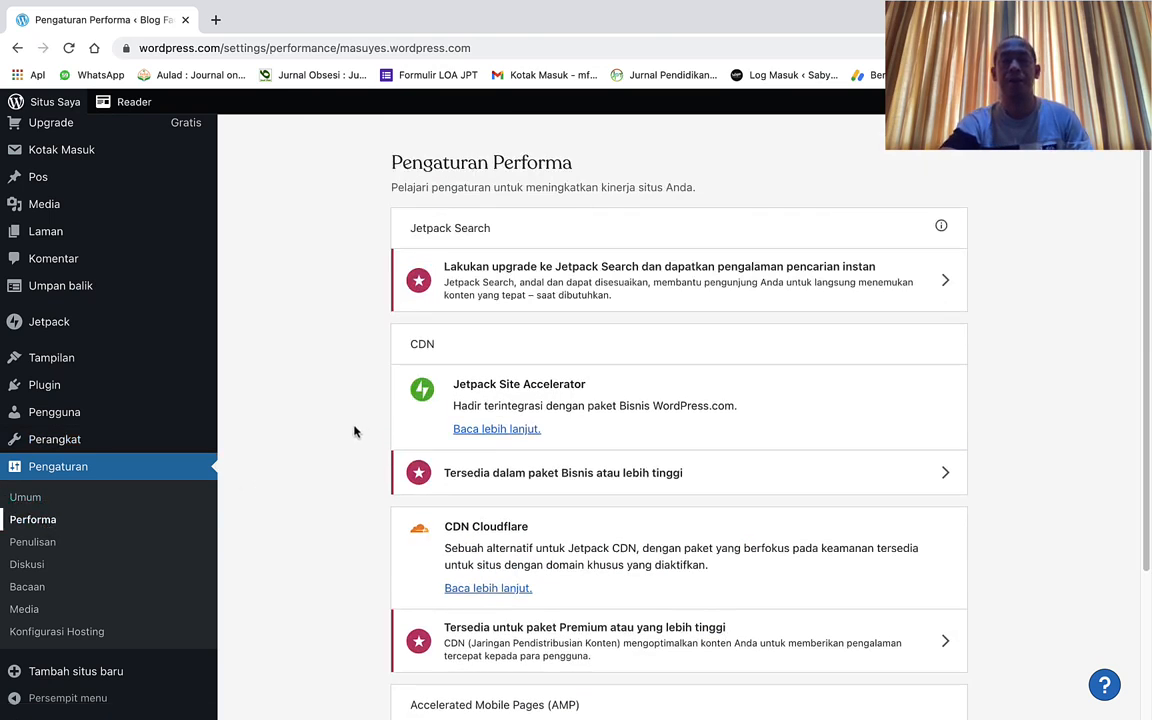
scroll(390, 400, "down", 2)
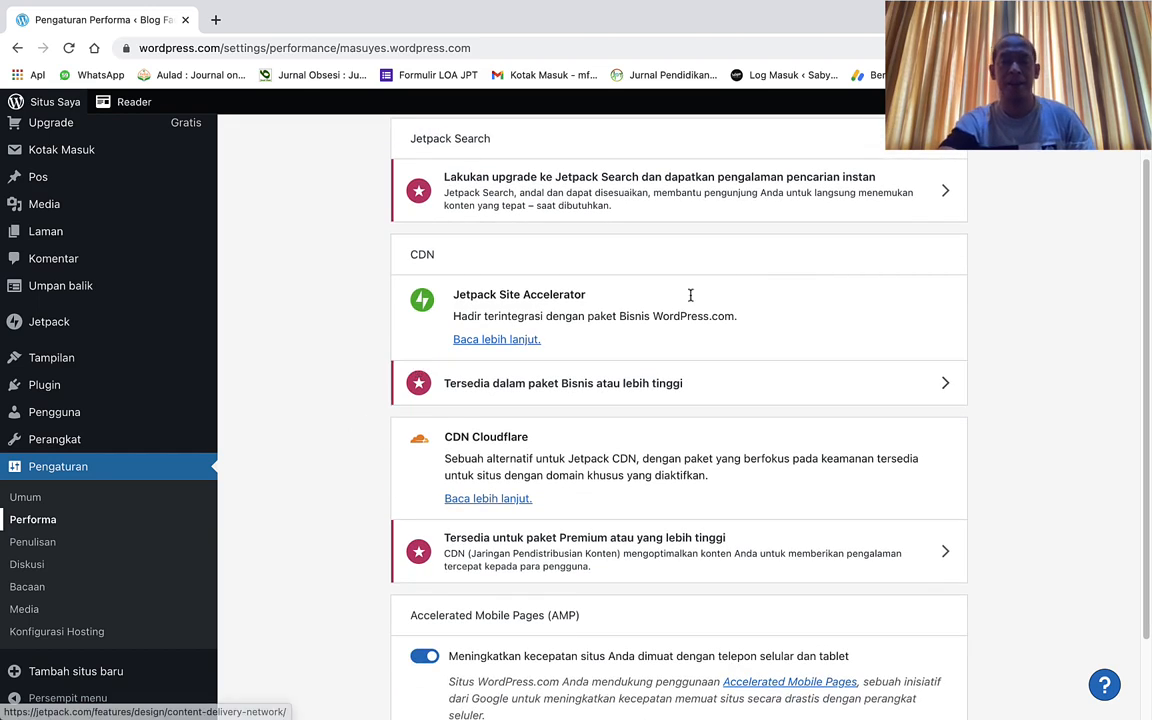
scroll(695, 320, "down", 2)
scroll(700, 345, "down", 1)
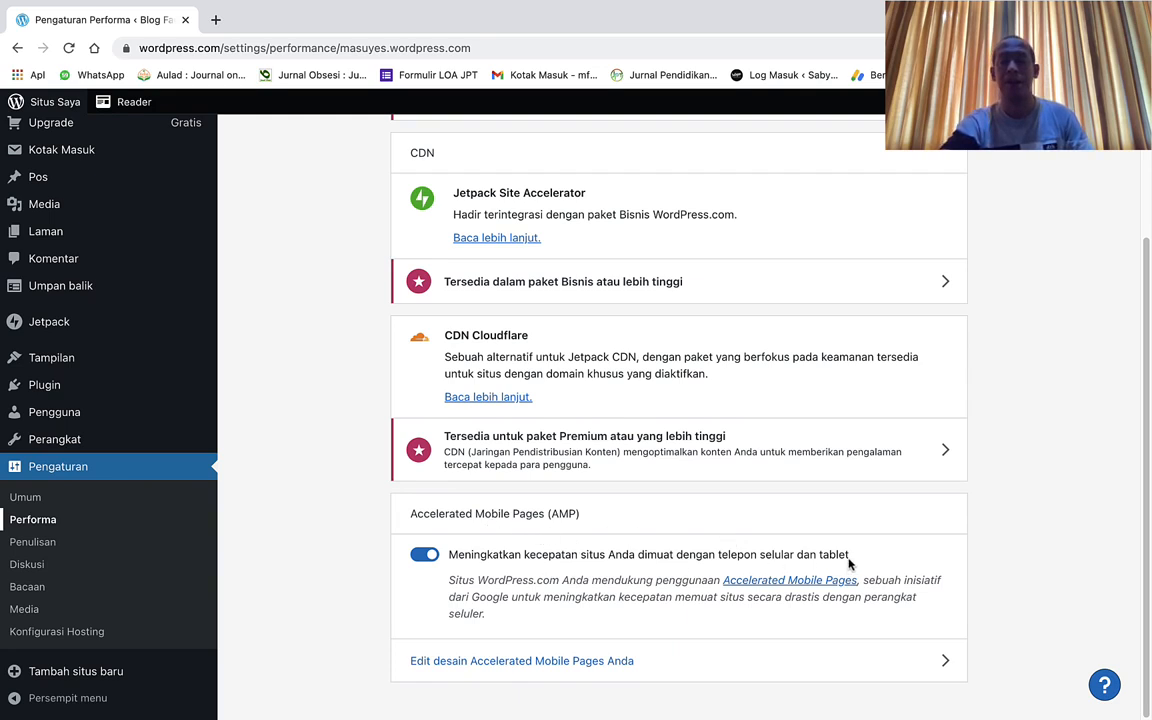
Open the writing settings (Penulisan), check the available default post formats and choose Standar
left_click(38, 541)
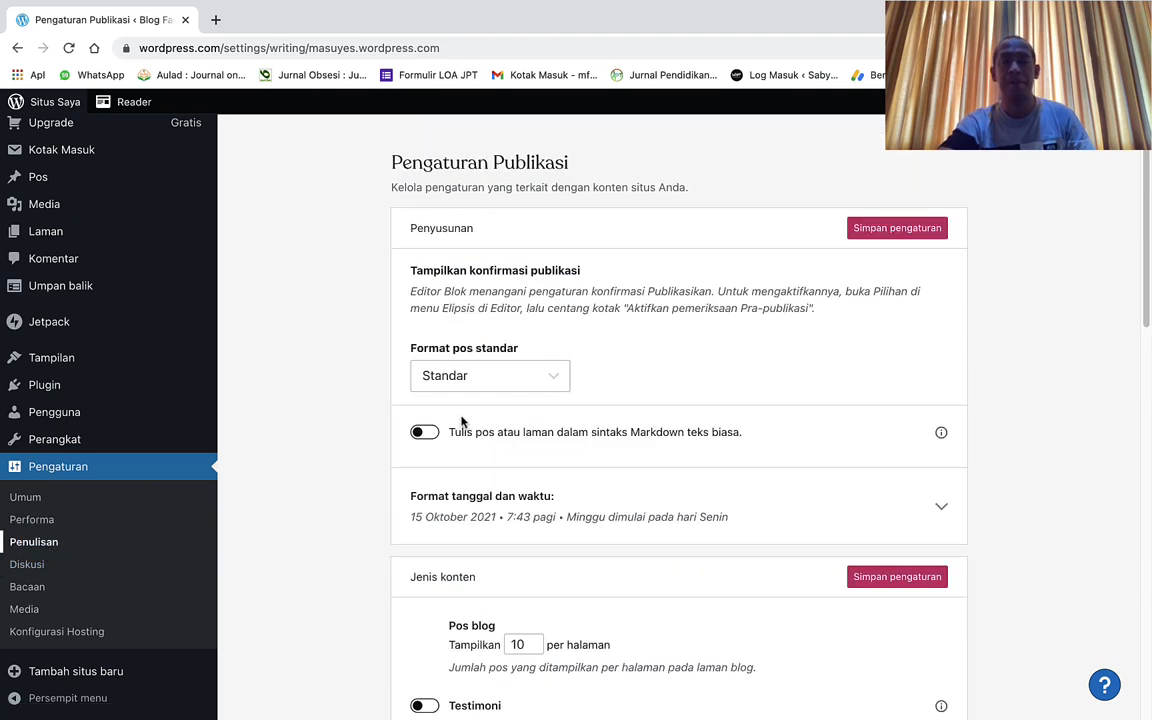
left_click(532, 376)
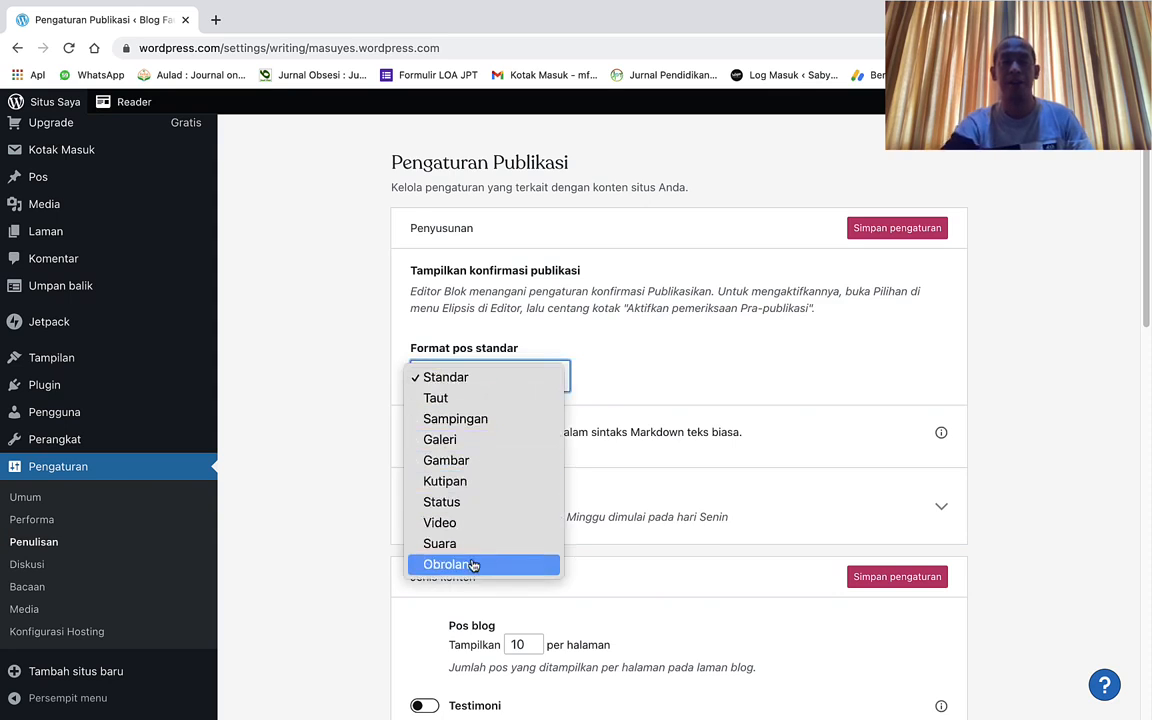
left_click(447, 379)
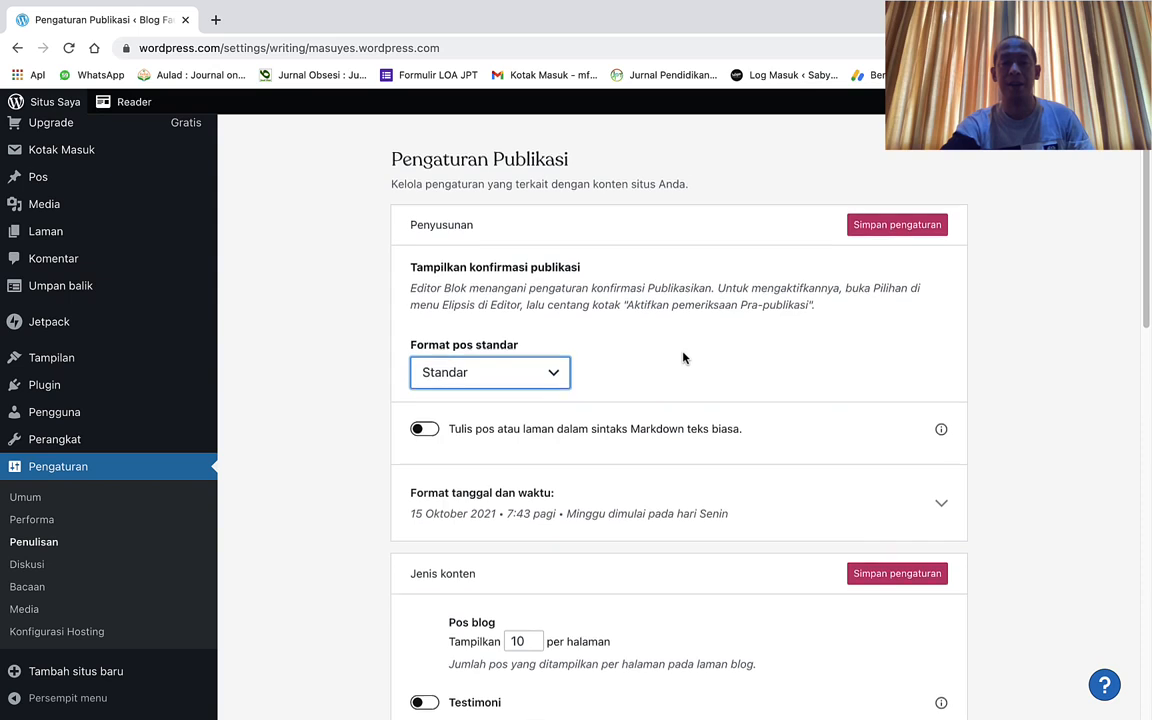
Try 11 blog posts per page under Jenis konten, and return the value to 10
scroll(682, 359, "down", 1)
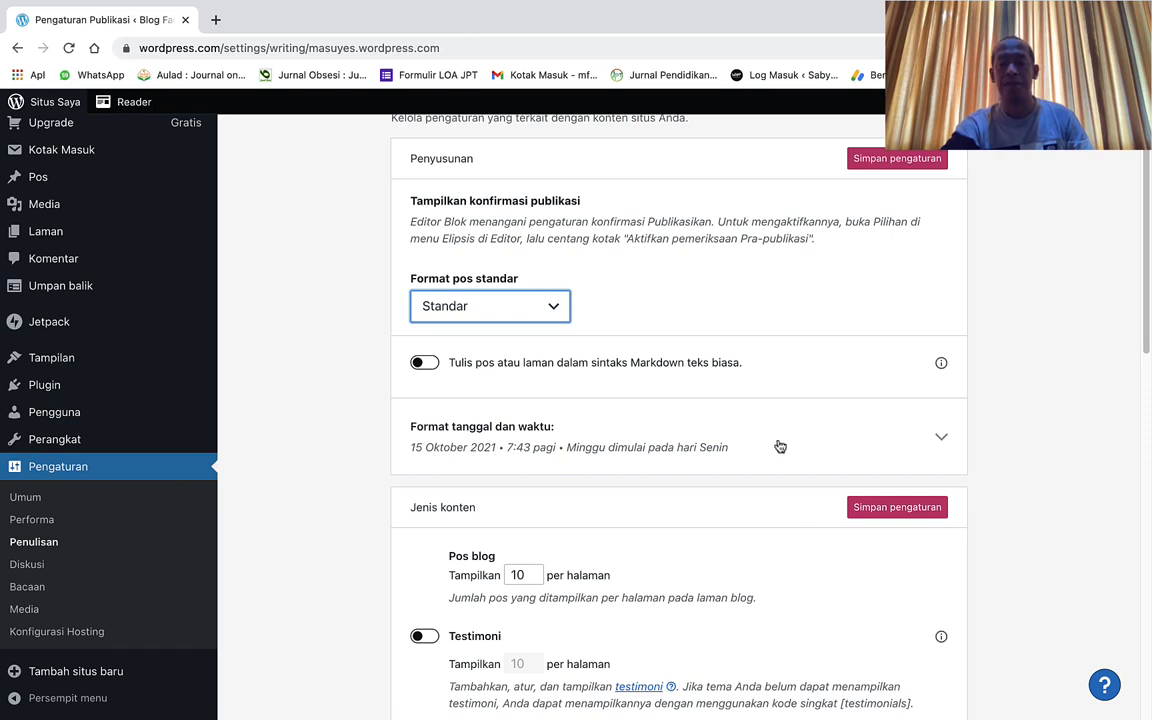
scroll(736, 503, "down", 1)
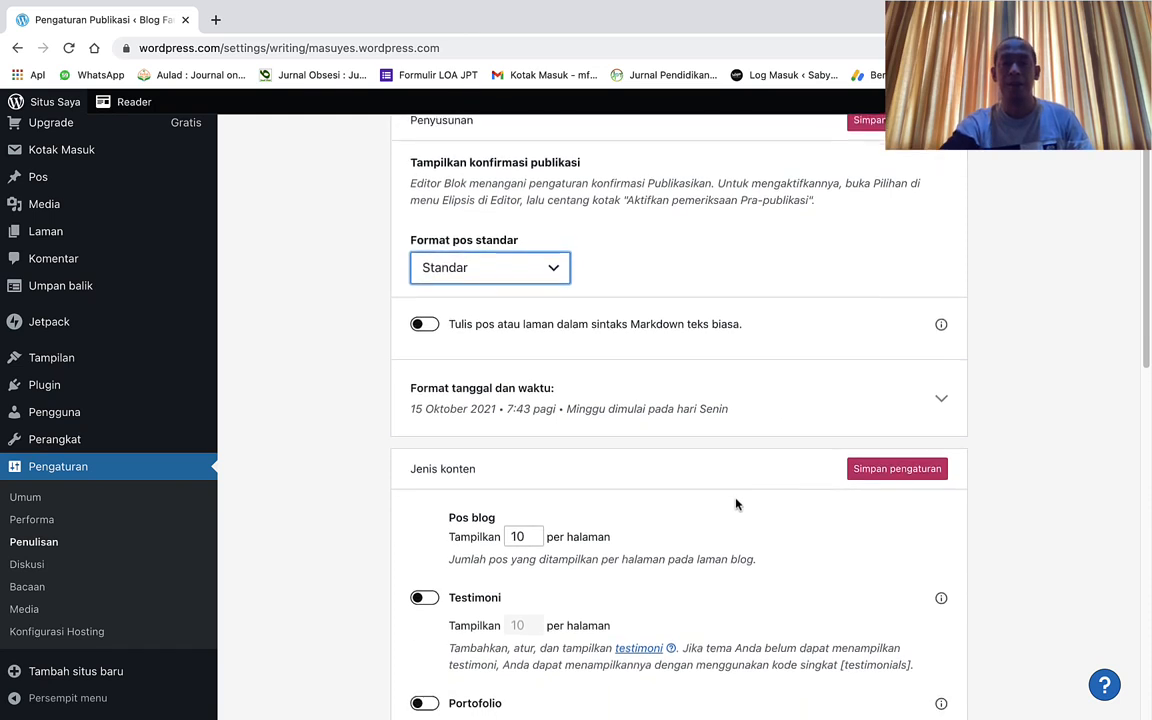
scroll(735, 503, "down", 3)
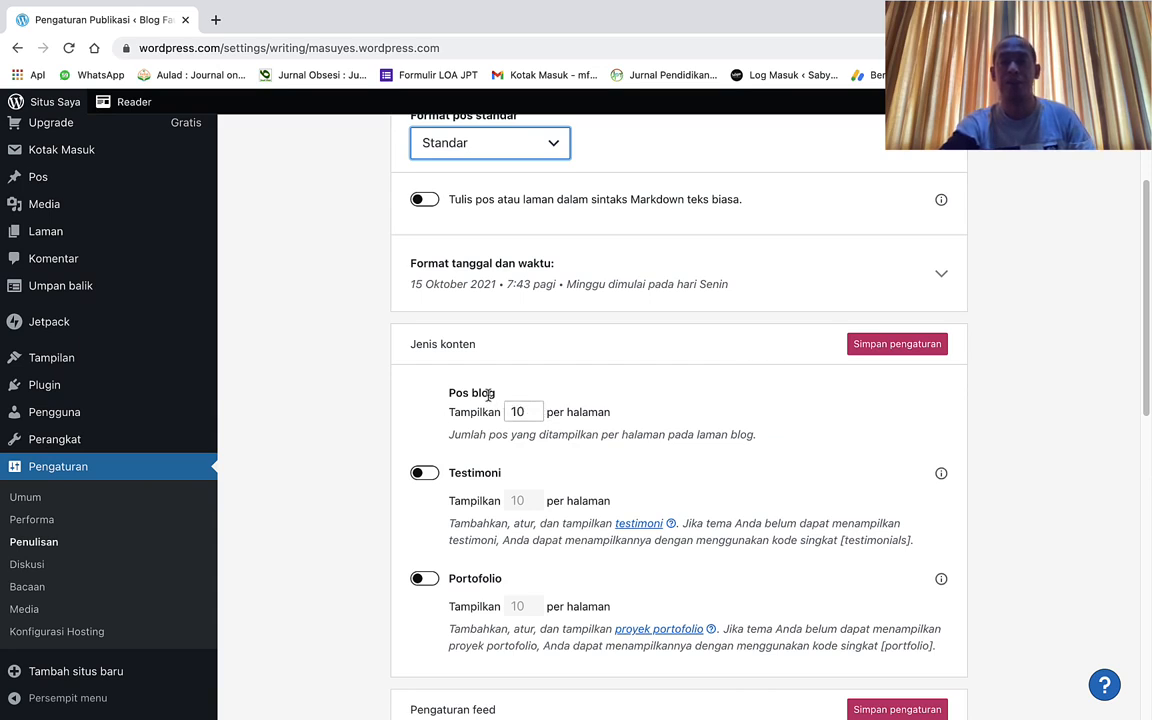
left_click(538, 409)
left_click(538, 409)
left_click(538, 417)
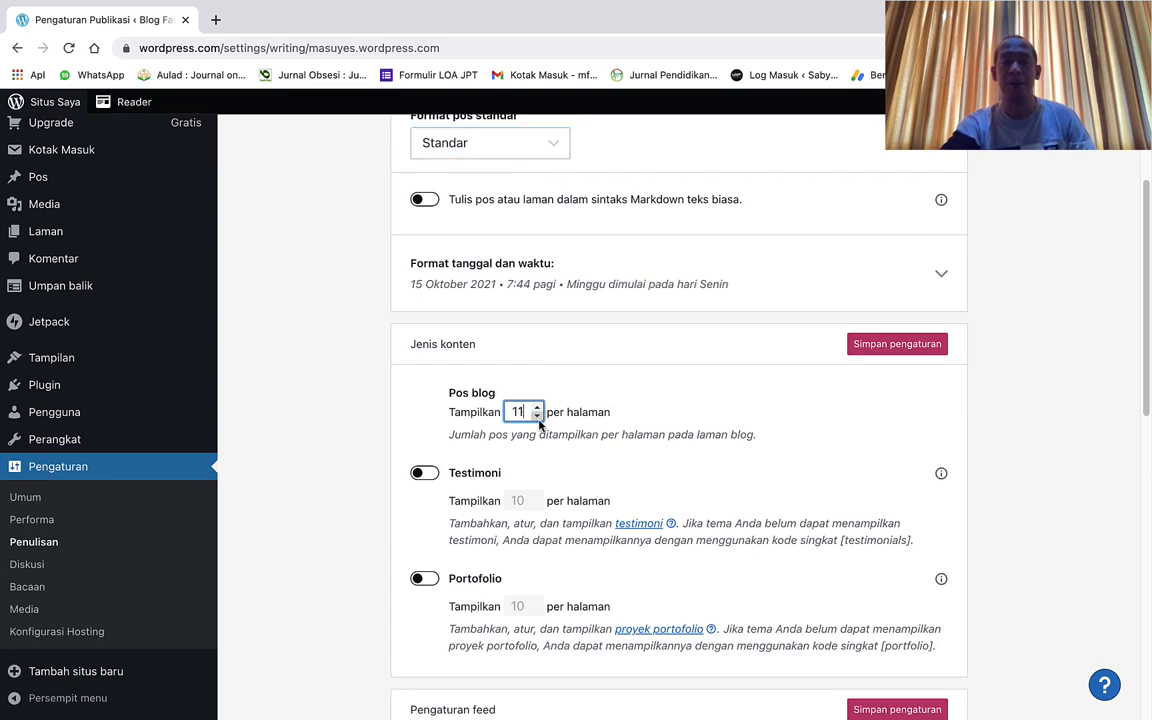
left_click(537, 408)
left_click(537, 418)
Review the content type, feed and podcast settings, and switch Gulir Tanpa Batas off and back on
scroll(617, 475, "down", 1)
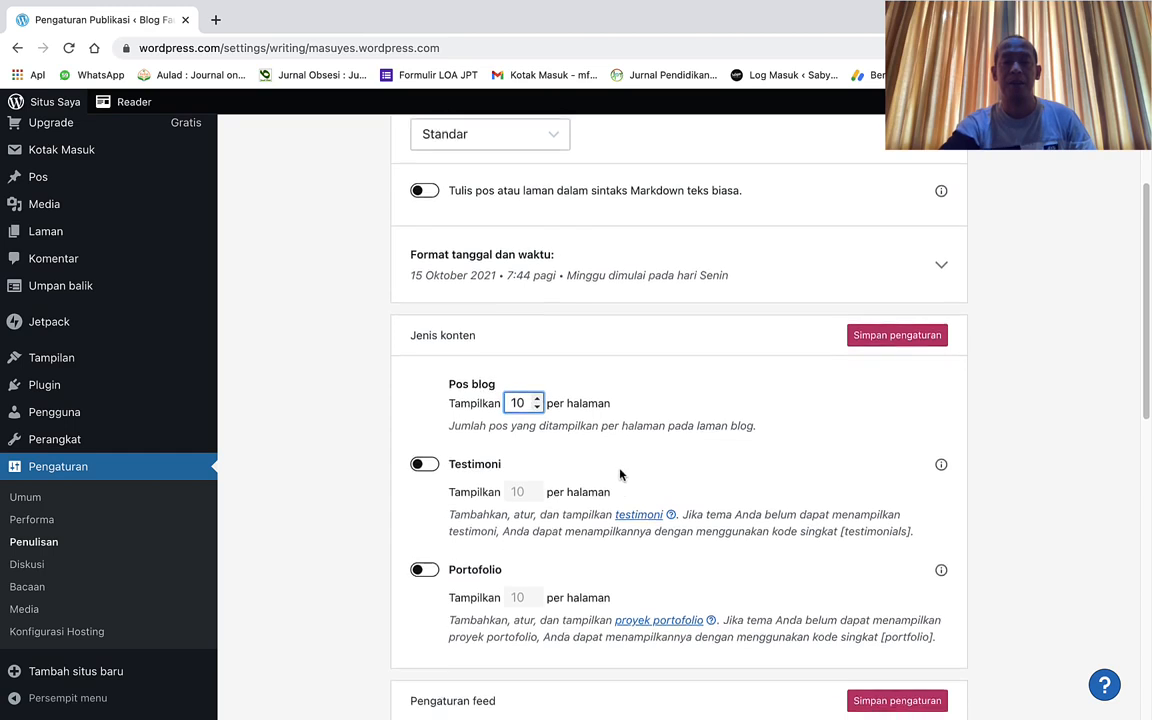
scroll(620, 474, "down", 5)
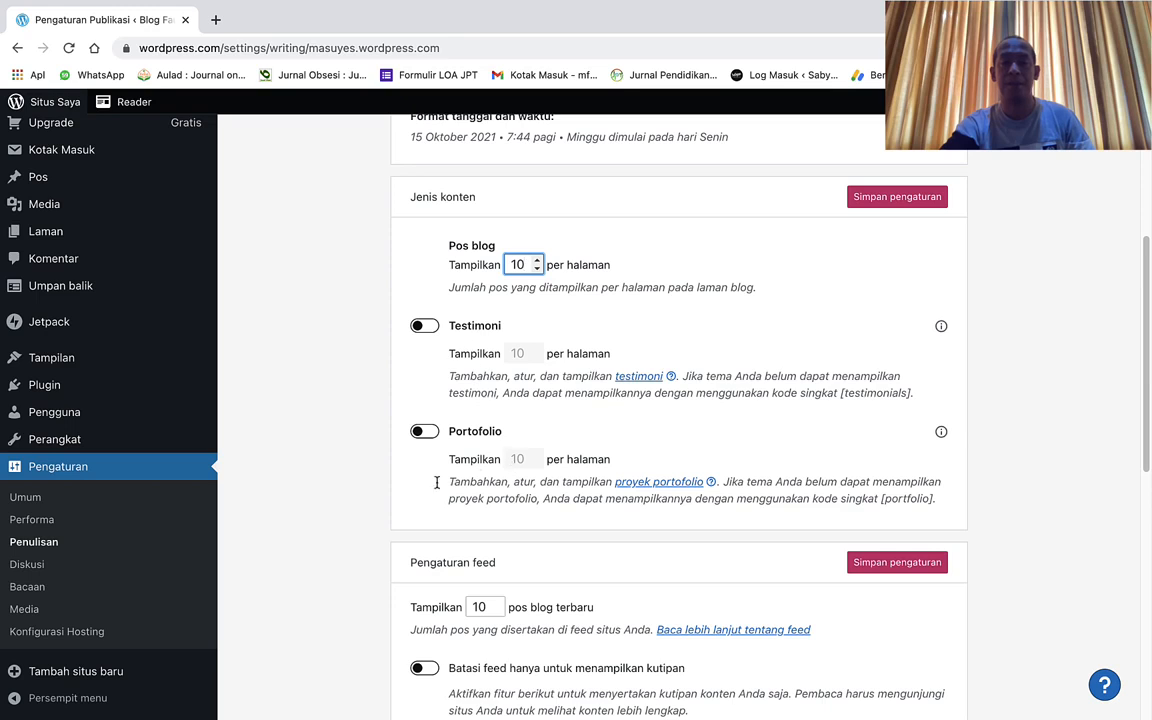
scroll(577, 497, "down", 10)
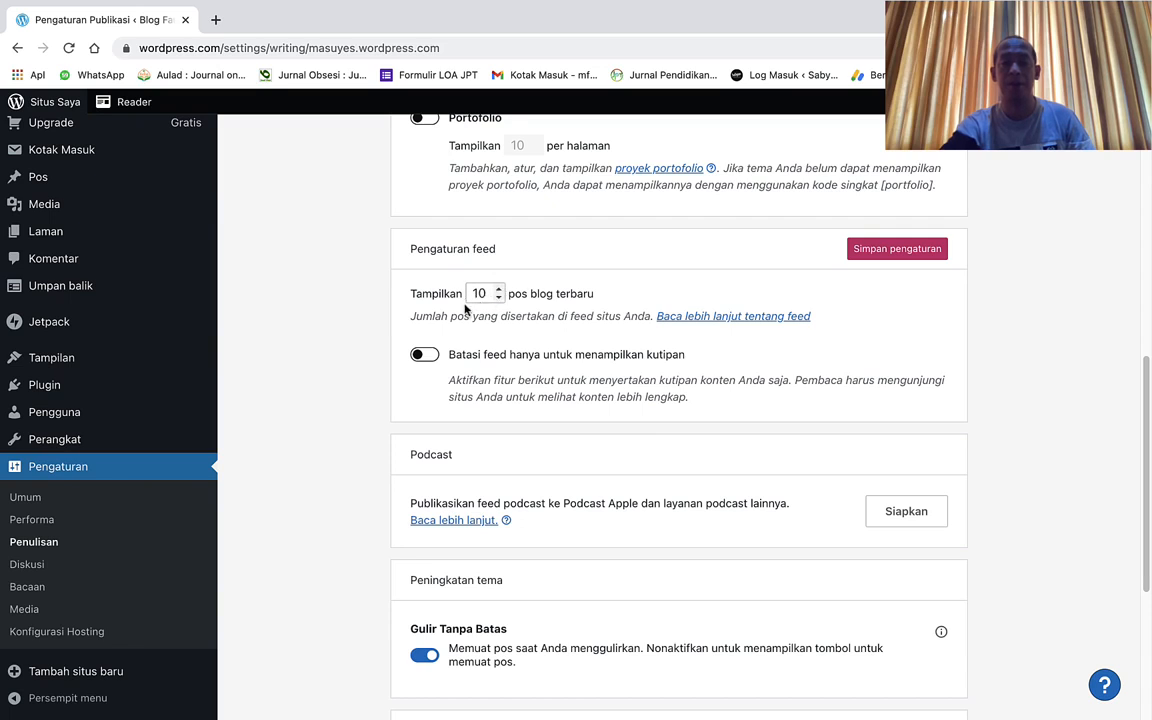
scroll(664, 433, "down", 4)
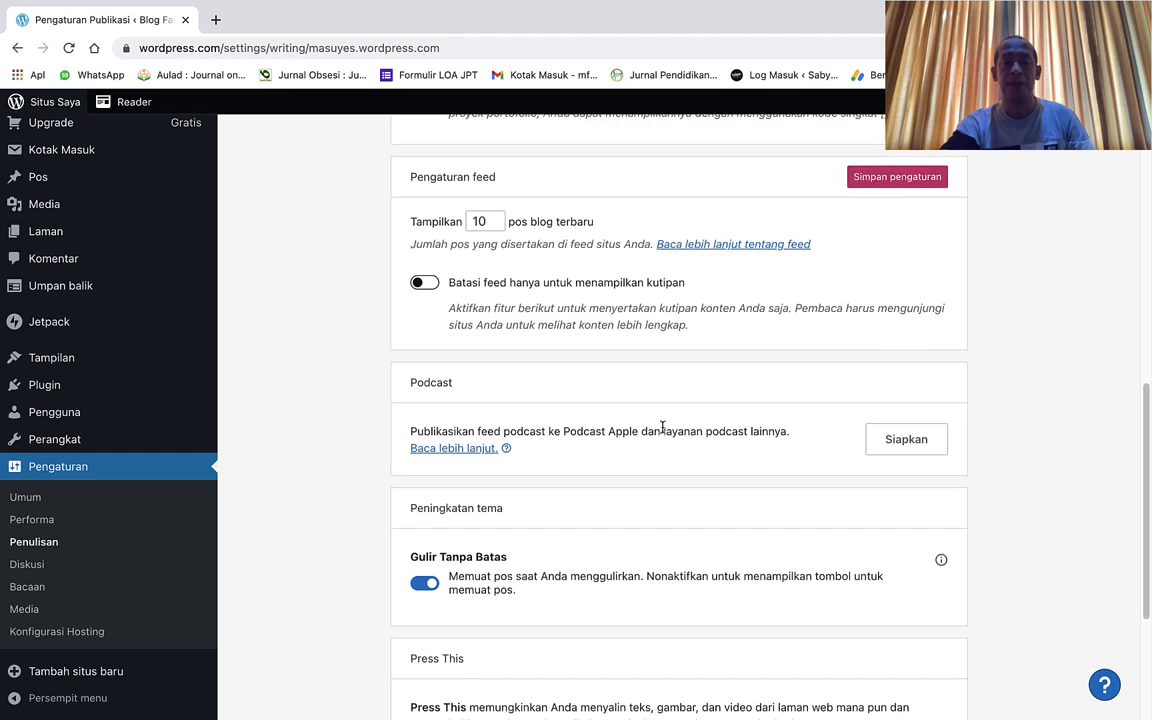
scroll(632, 480, "down", 3)
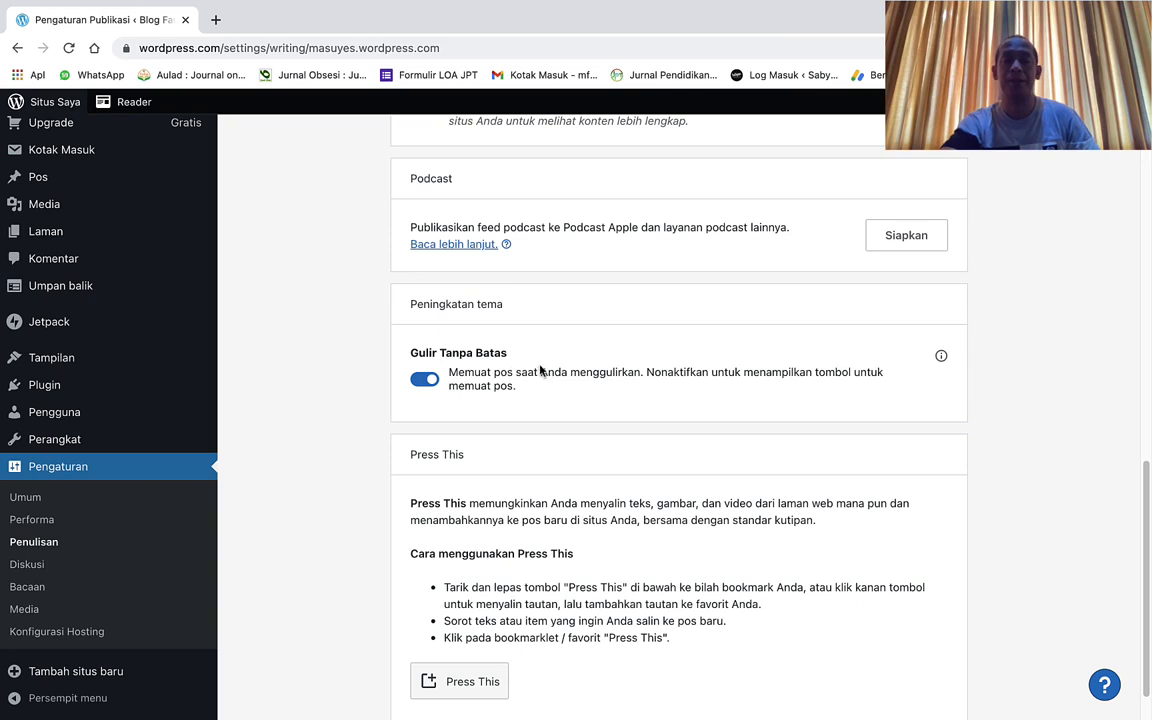
left_click(420, 382)
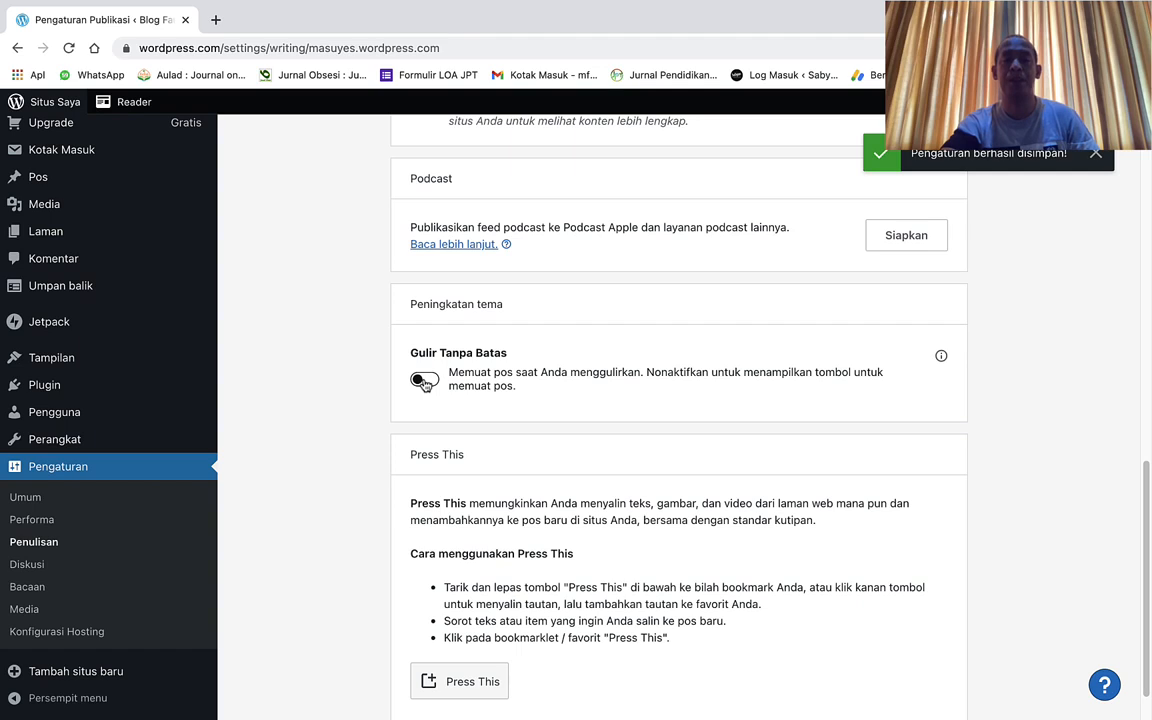
left_click(424, 382)
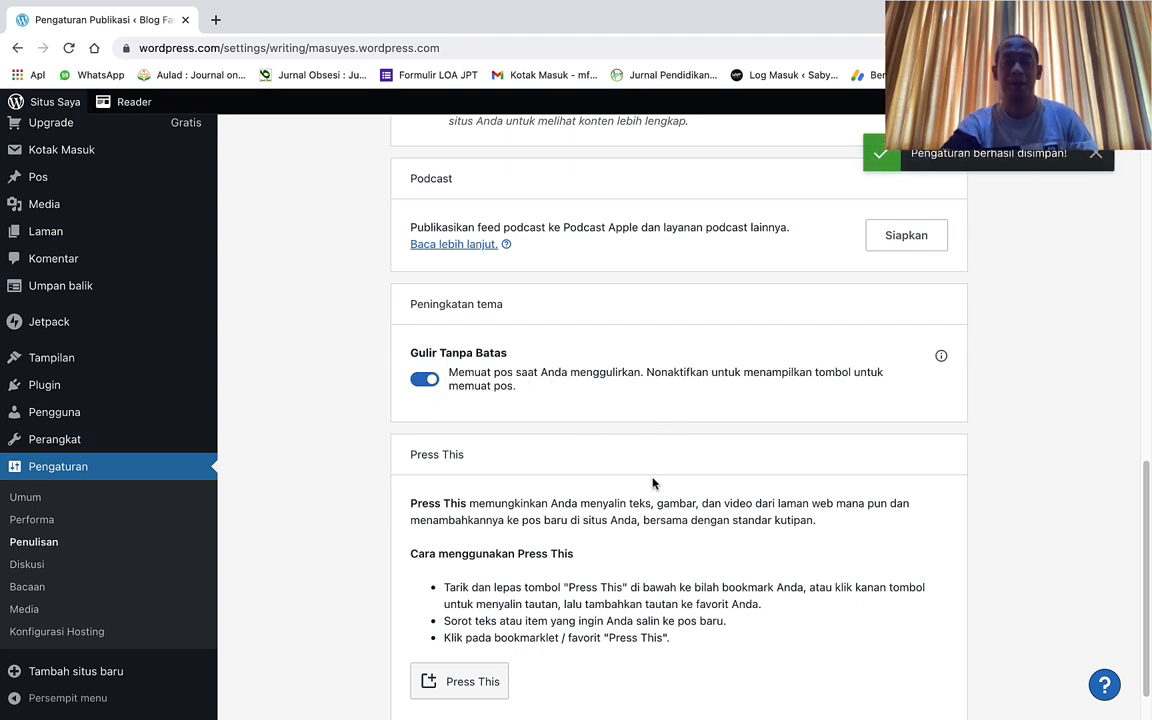
scroll(656, 440, "down", 1)
Open the discussion settings (Diskusi) and review the default article and comment options
scroll(655, 467, "up", 5)
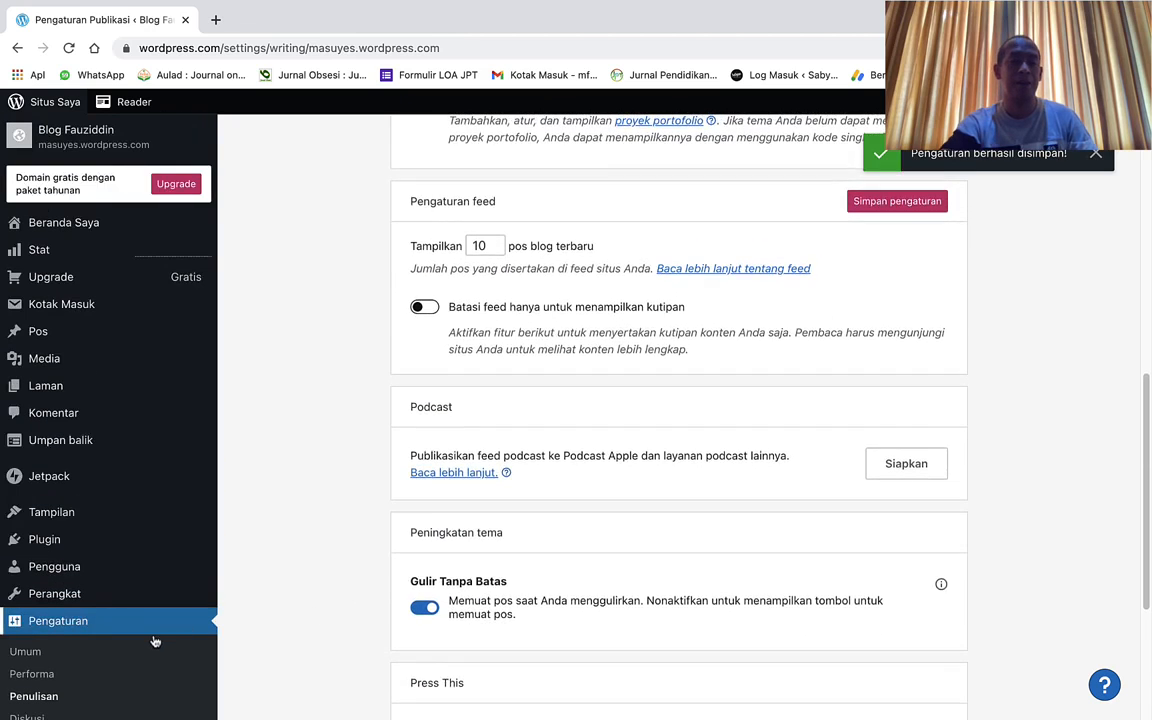
scroll(152, 645, "down", 1)
left_click(40, 669)
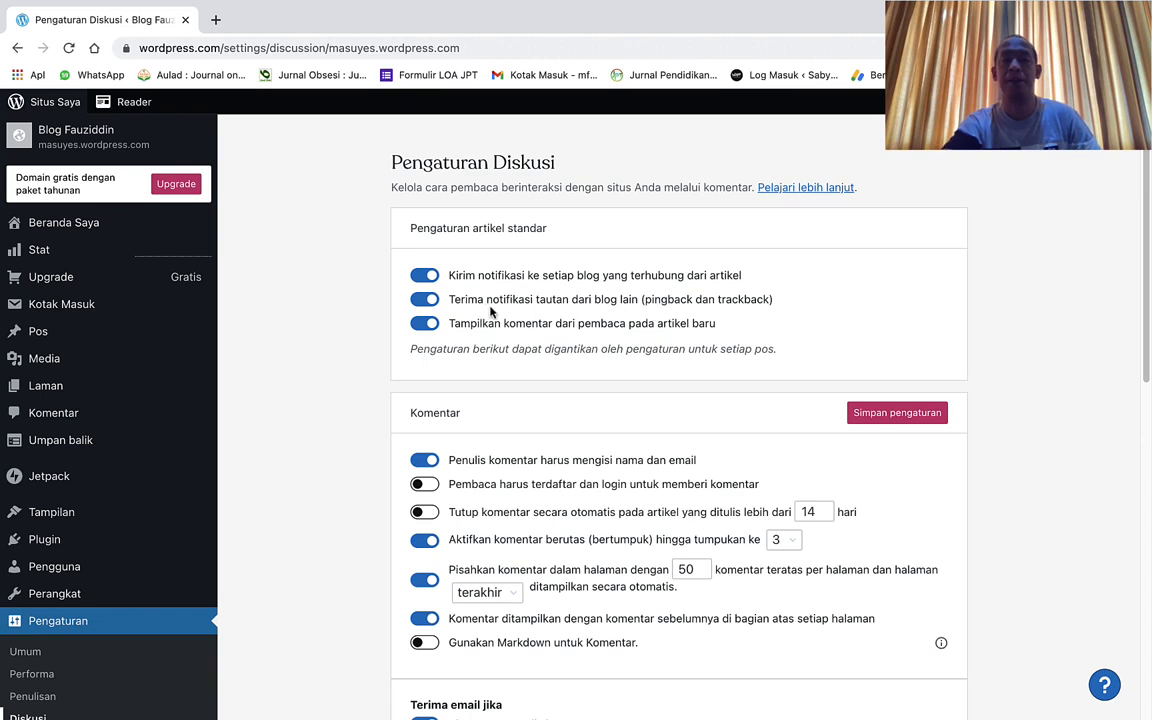
scroll(514, 338, "down", 1)
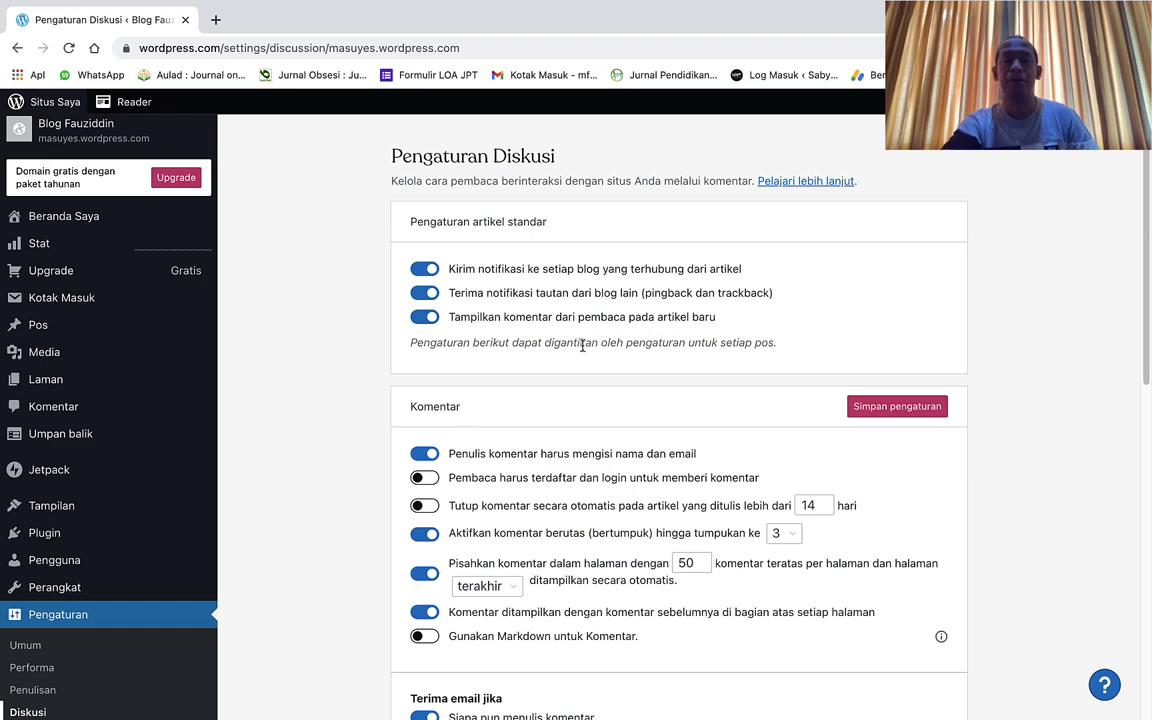
scroll(496, 358, "down", 1)
scroll(563, 419, "down", 3)
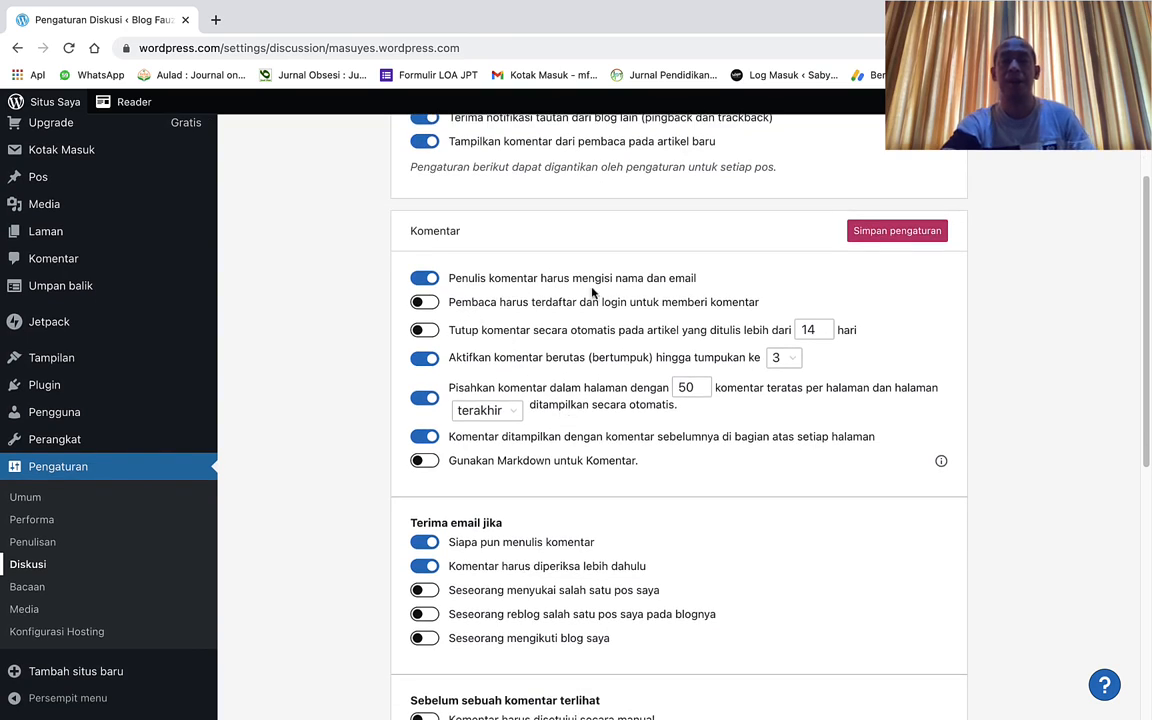
Set comment pages to break at 10 top-level comments, and review the email notification and comment moderation options
left_click(418, 280)
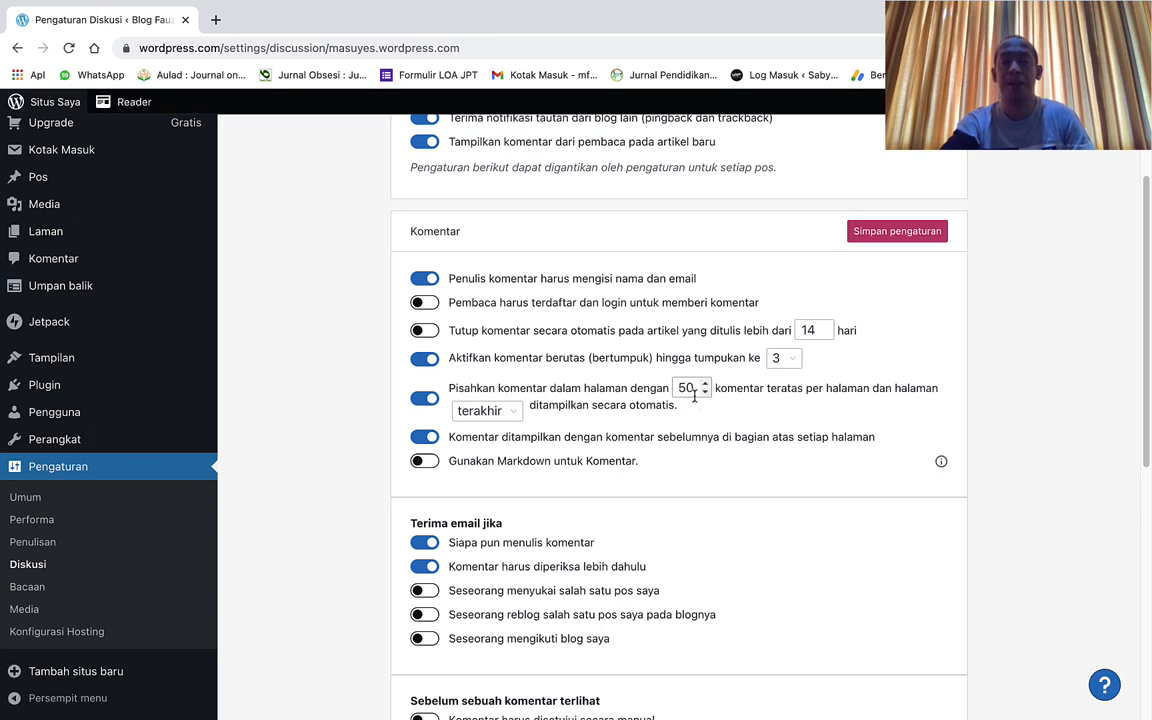
left_click_drag(696, 392, 683, 390)
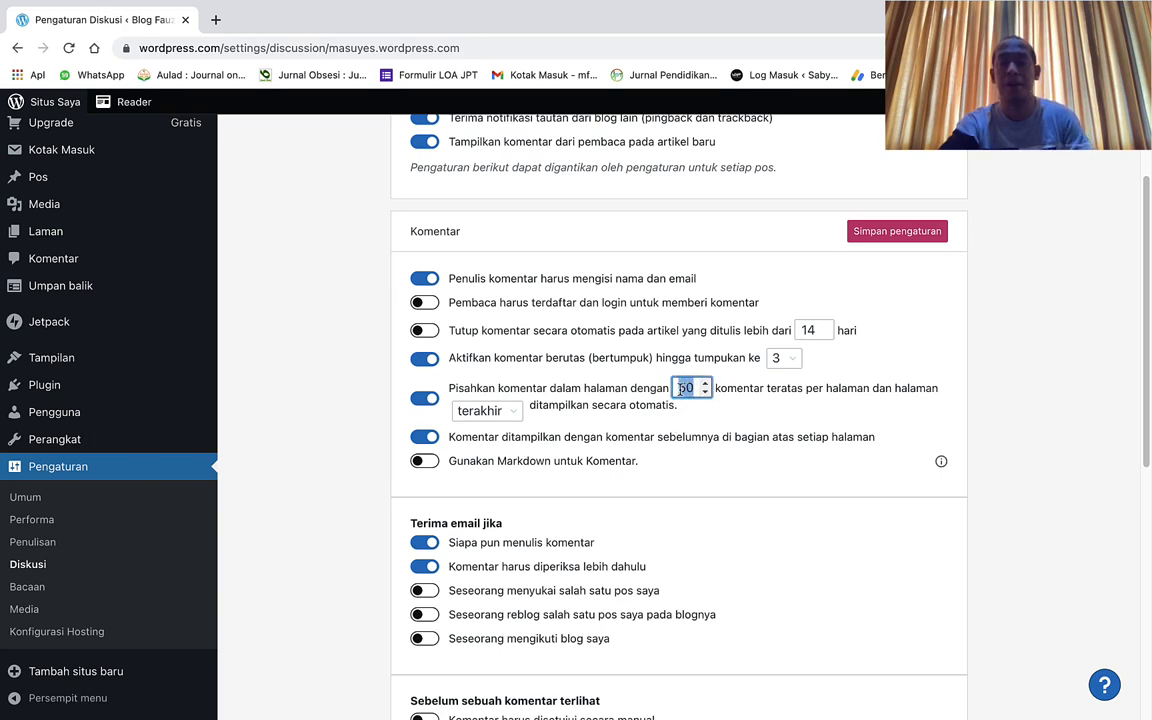
type("1")
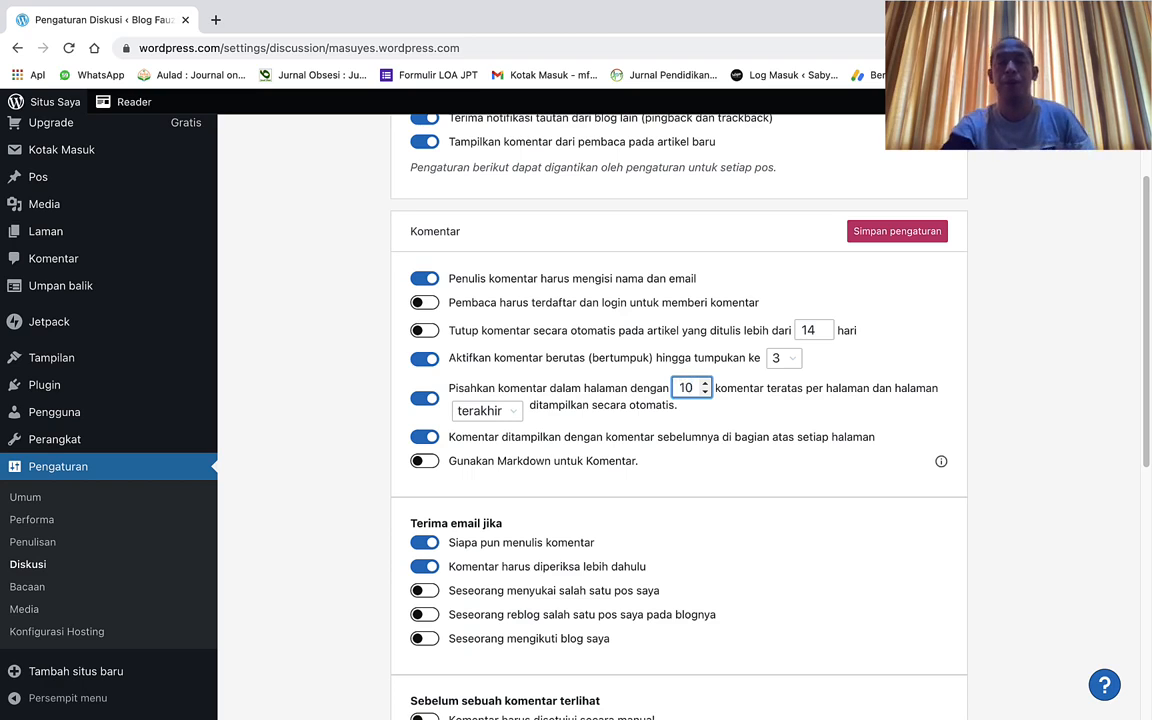
type("0")
scroll(658, 514, "down", 5)
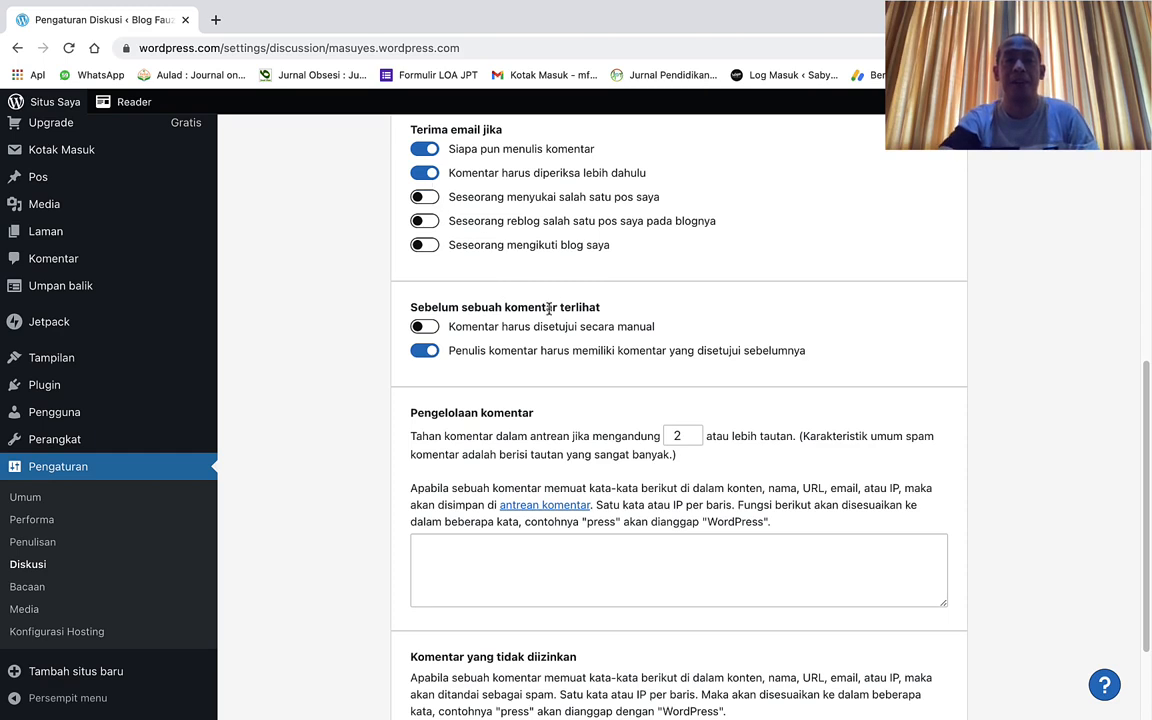
scroll(454, 412, "down", 3)
Open the reading settings (Bacaan) and review the homepage display, feed, site visibility and related post options
left_click(27, 586)
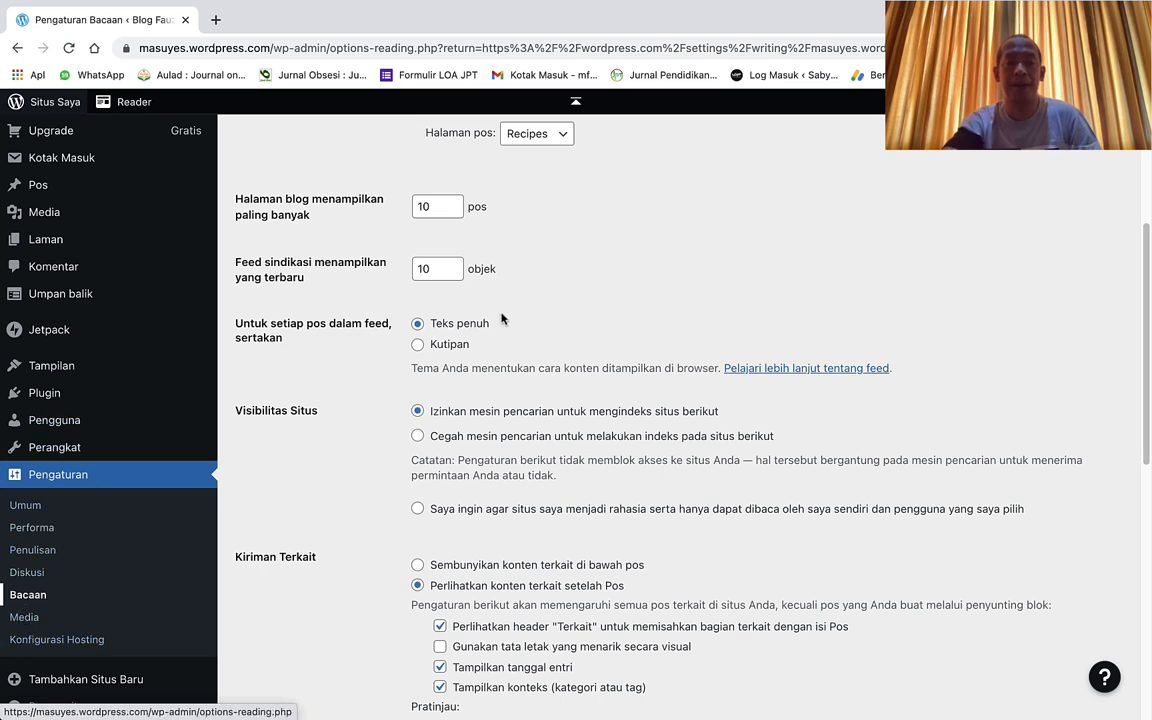
scroll(714, 289, "down", 1)
scroll(712, 289, "down", 3)
scroll(712, 285, "up", 7)
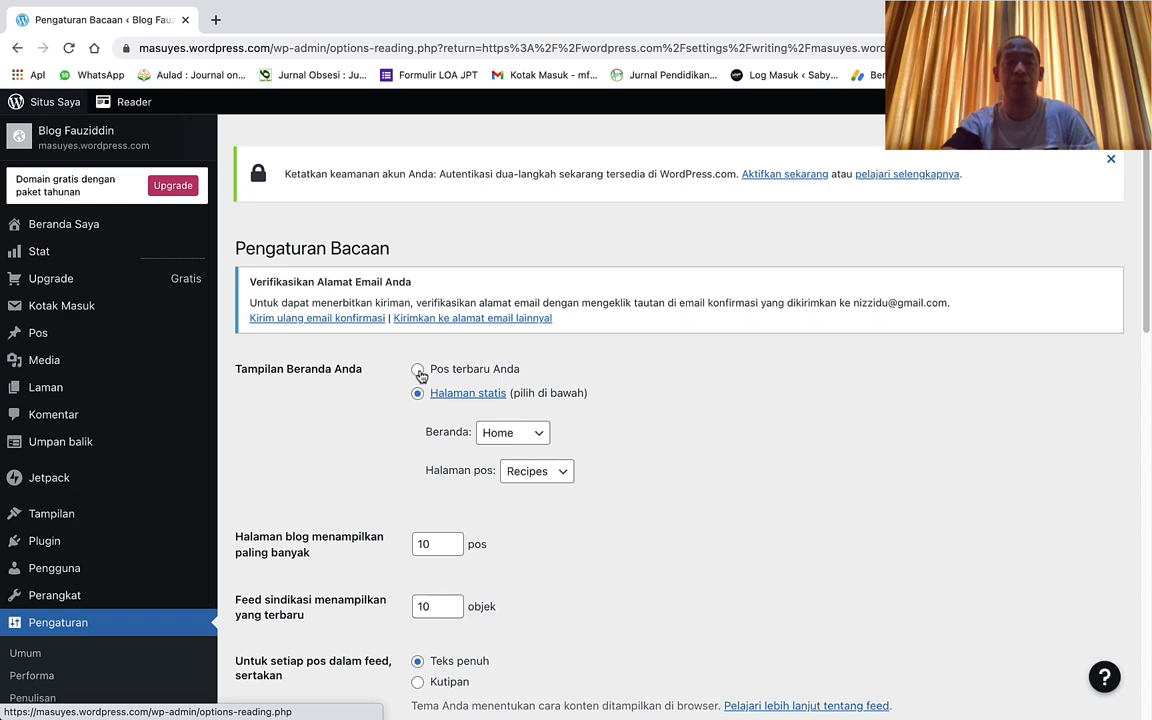
Open the live blog in a new tab, look through its current homepage and return to the reading settings
right_click(46, 131)
left_click(58, 139)
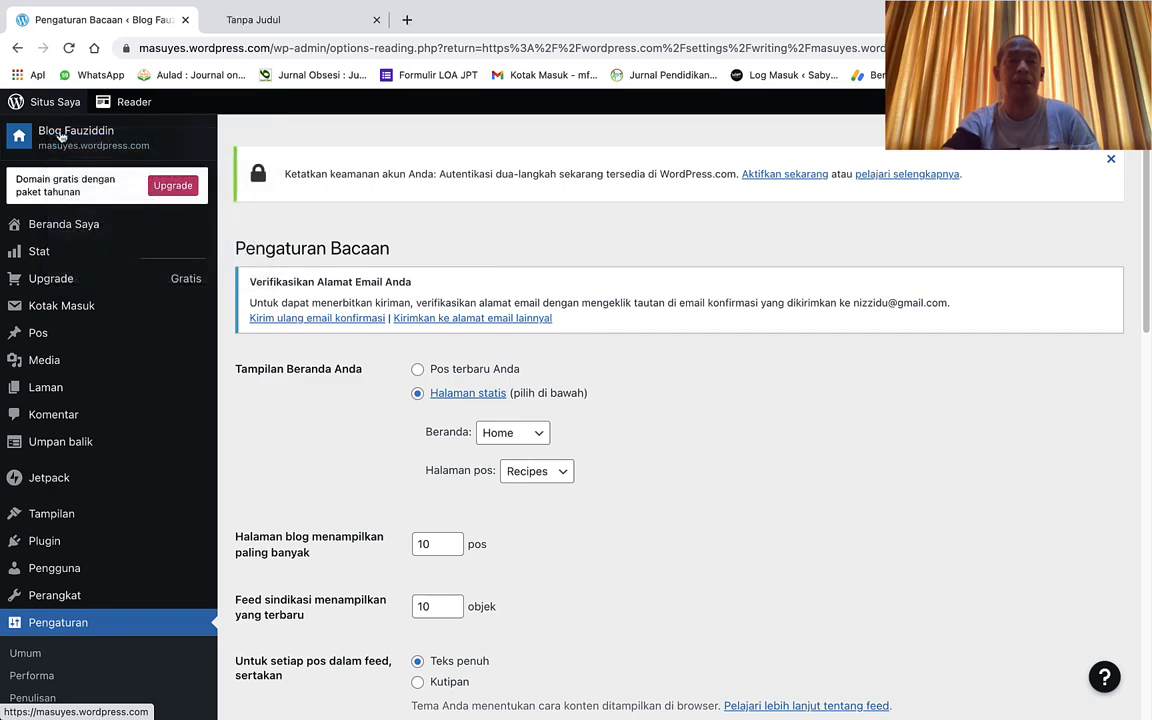
left_click(246, 22)
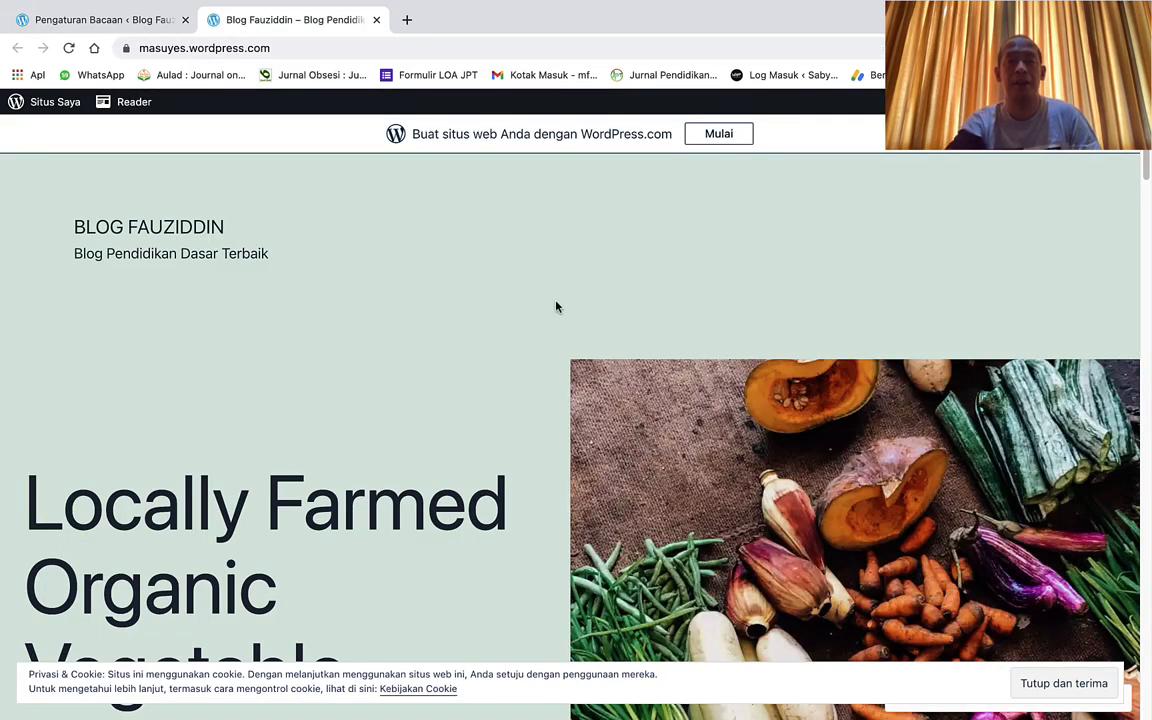
scroll(550, 320, "down", 15)
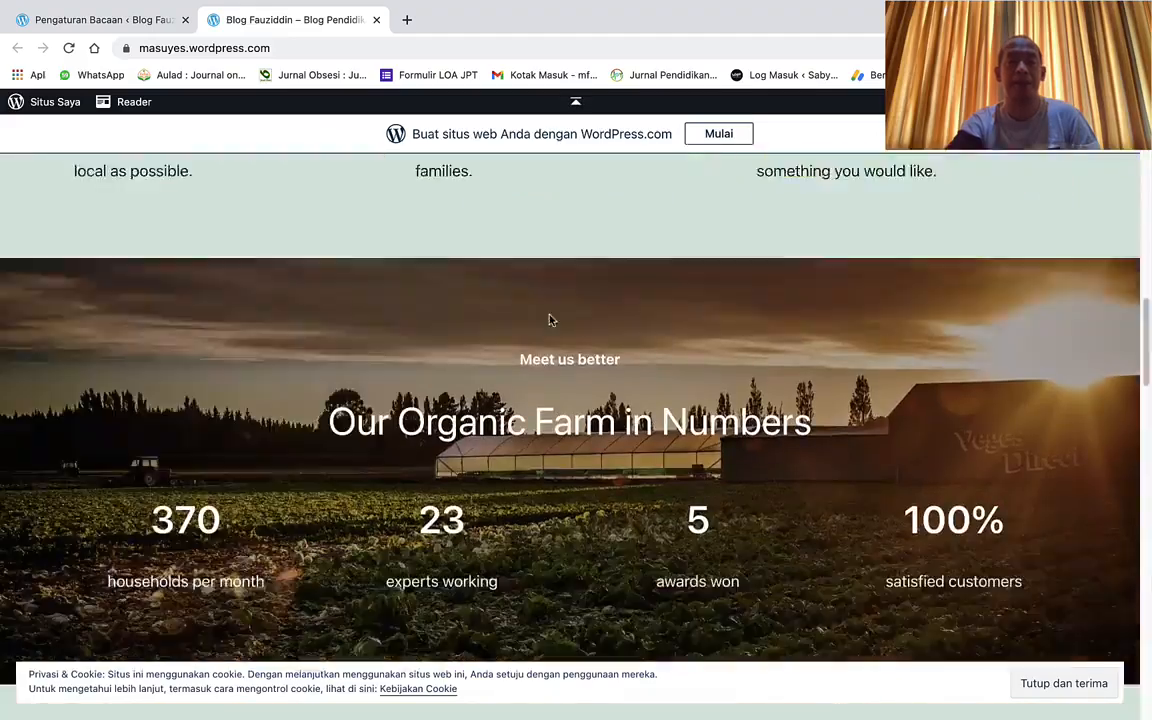
scroll(549, 320, "down", 12)
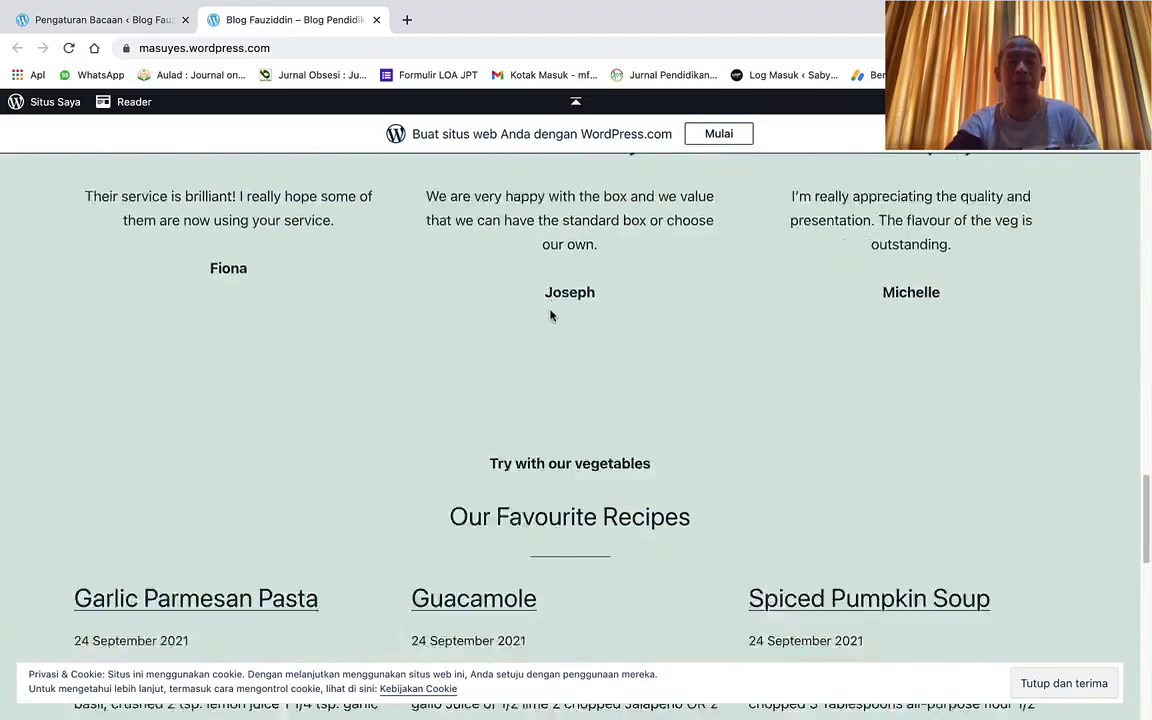
scroll(550, 316, "up", 20)
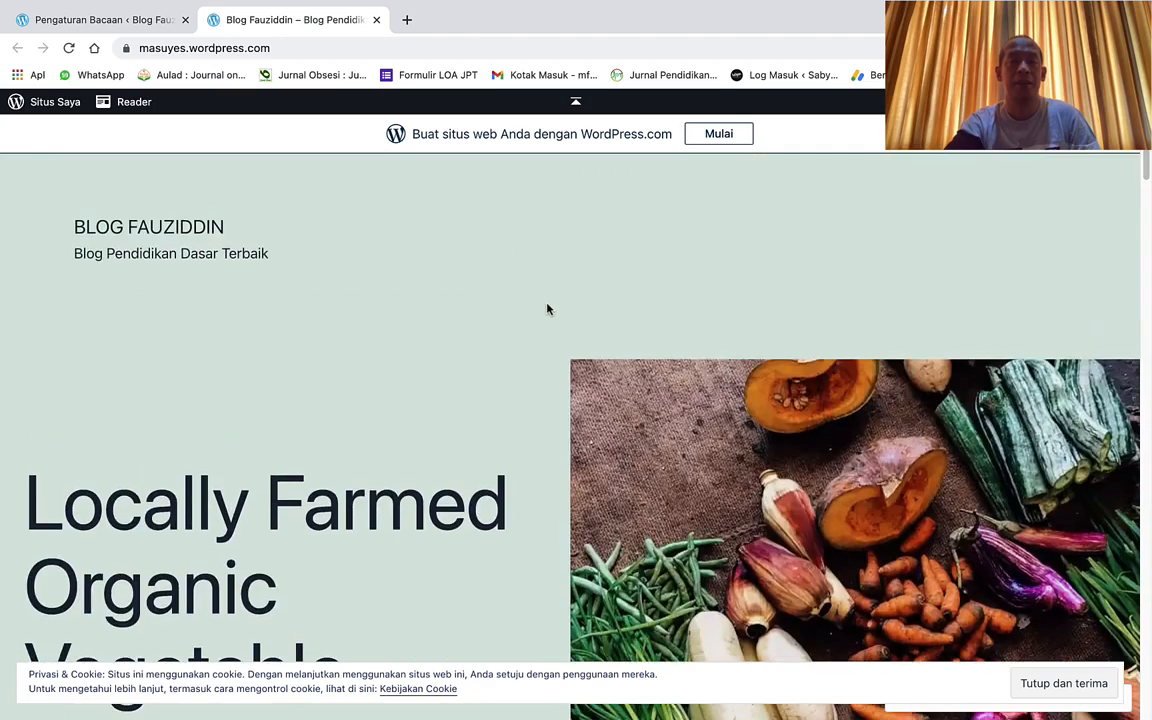
left_click(116, 20)
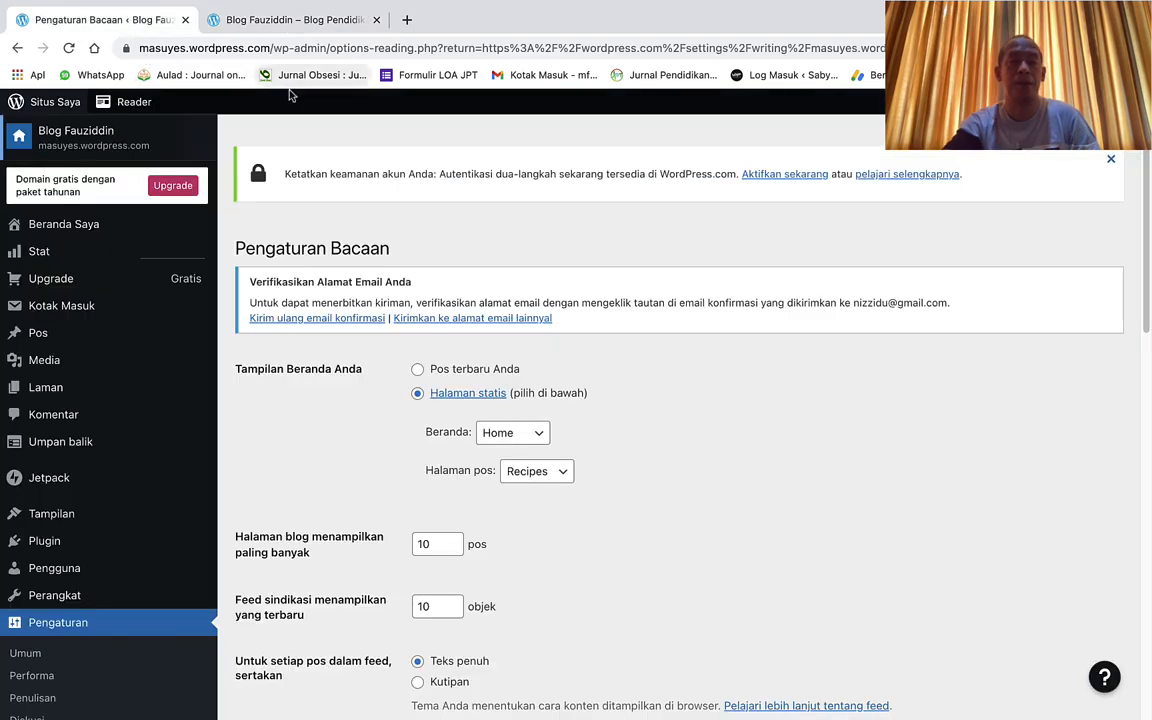
Set the homepage display (Tampilan Beranda Anda) to Pos terbaru Anda and save the reading settings
left_click(419, 370)
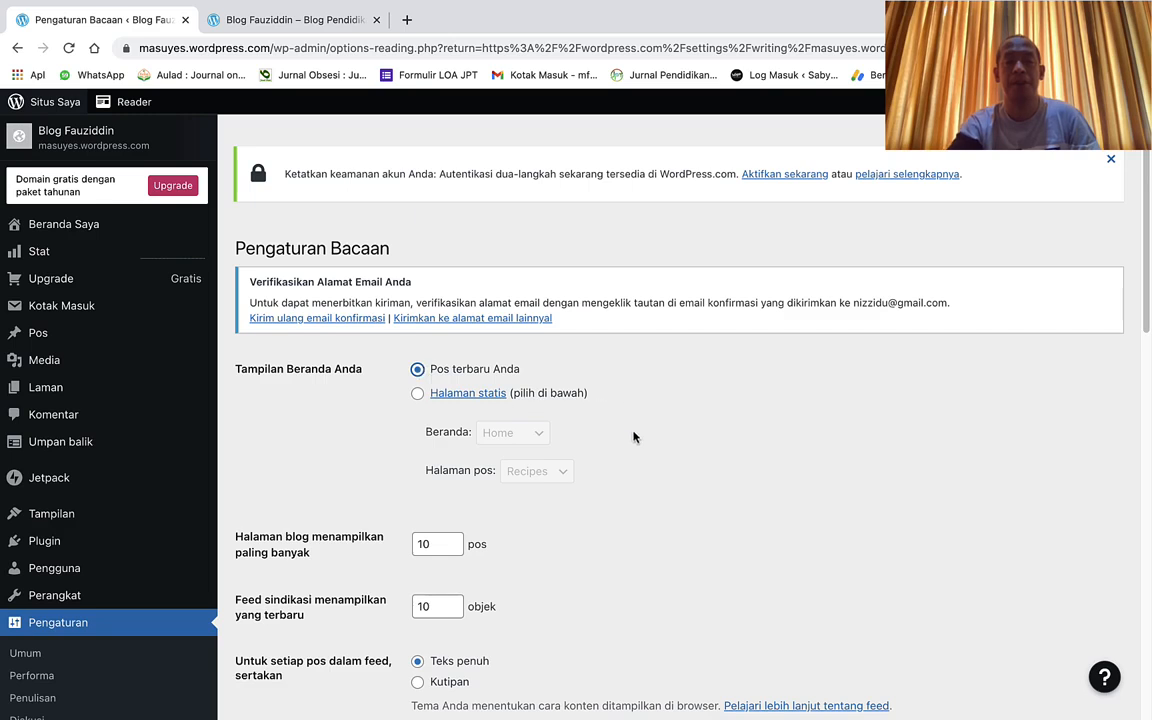
scroll(711, 492, "down", 1)
scroll(711, 492, "down", 3)
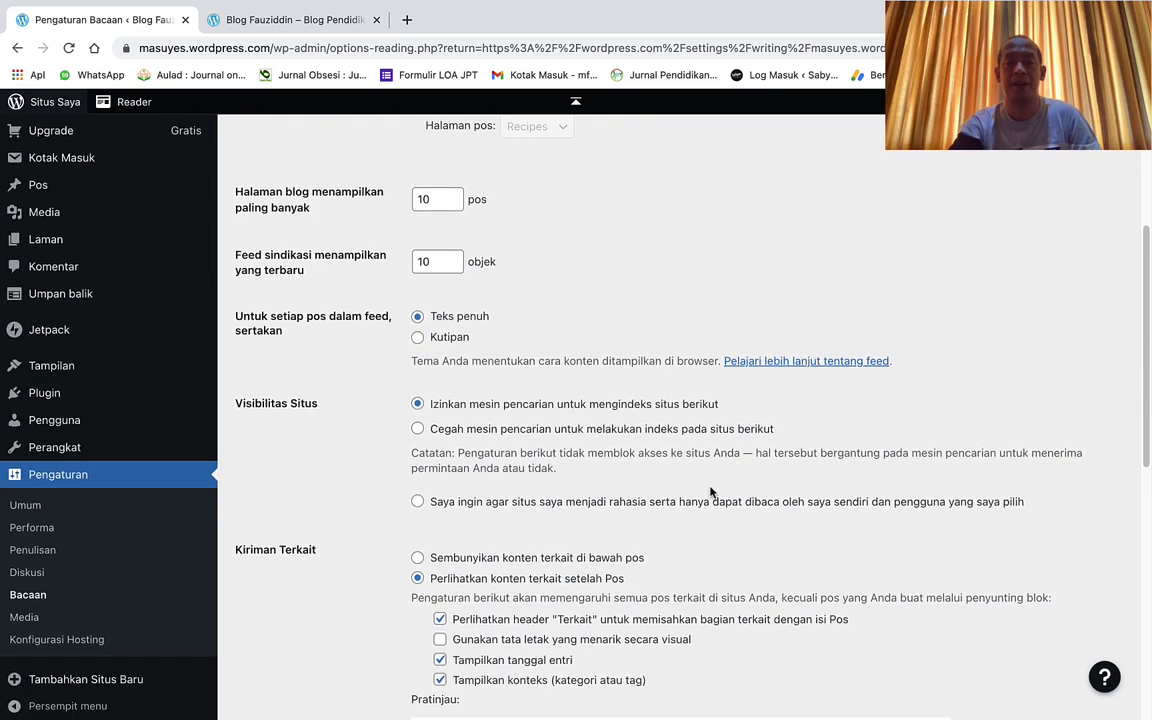
scroll(711, 492, "down", 6)
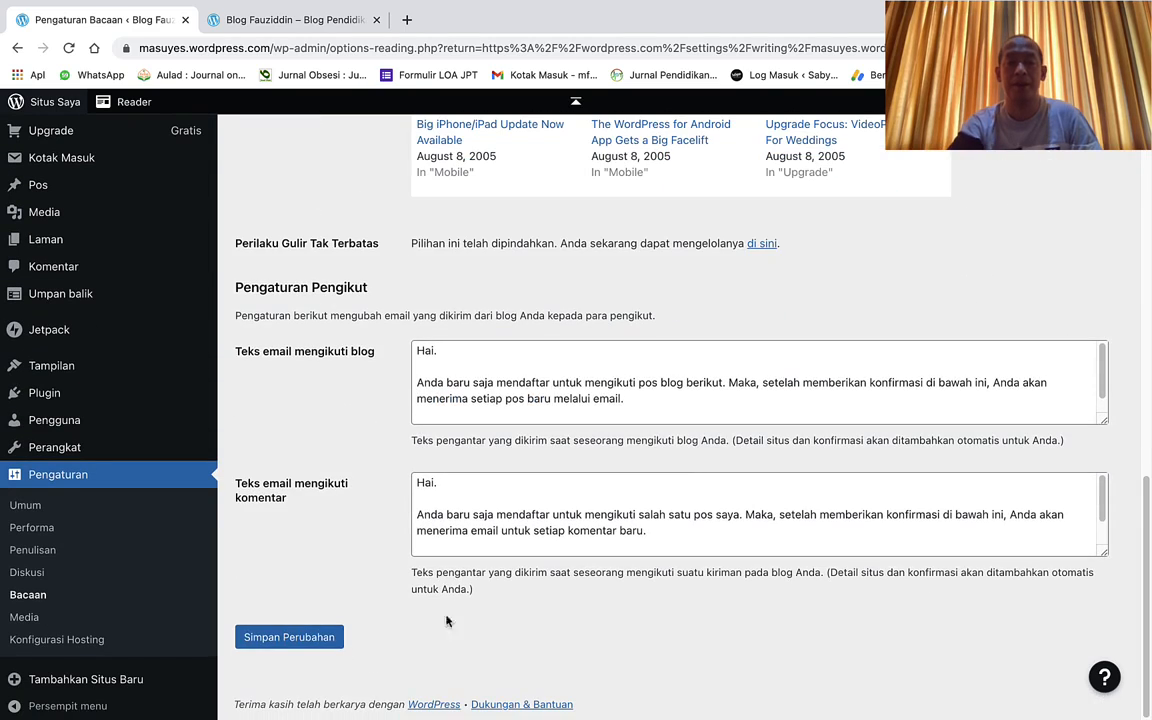
left_click(305, 637)
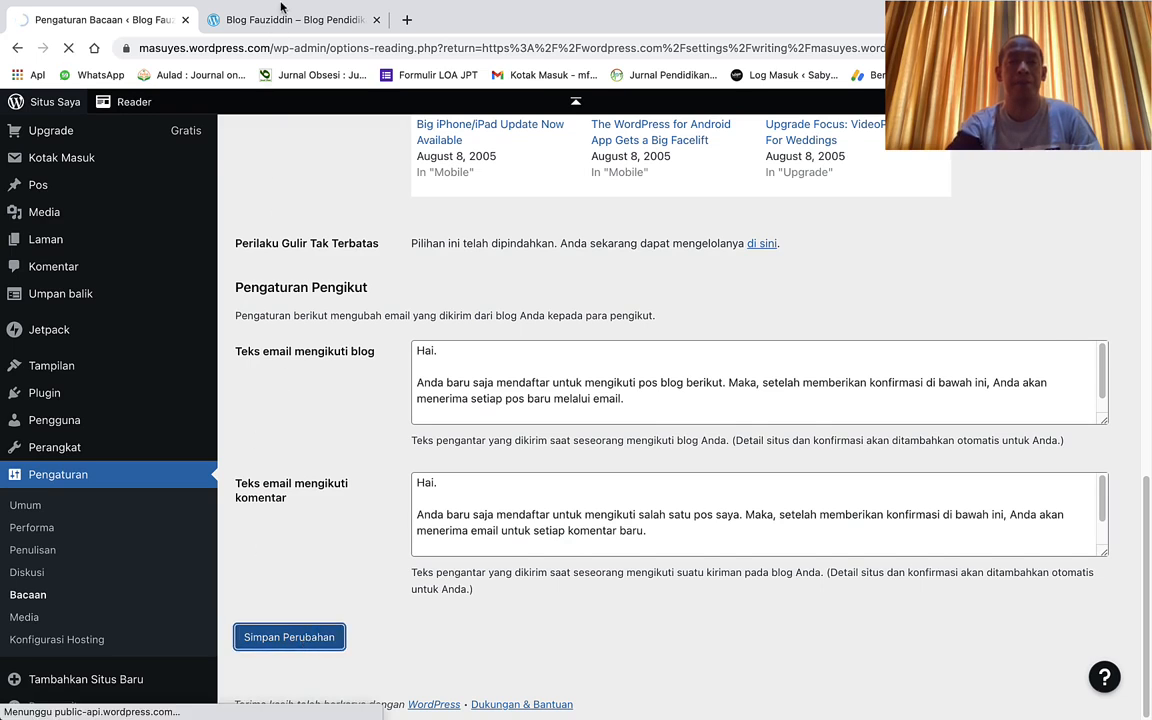
Reload the live blog in its open tab and look through the homepage from top to footer
mouse_move(283, 15)
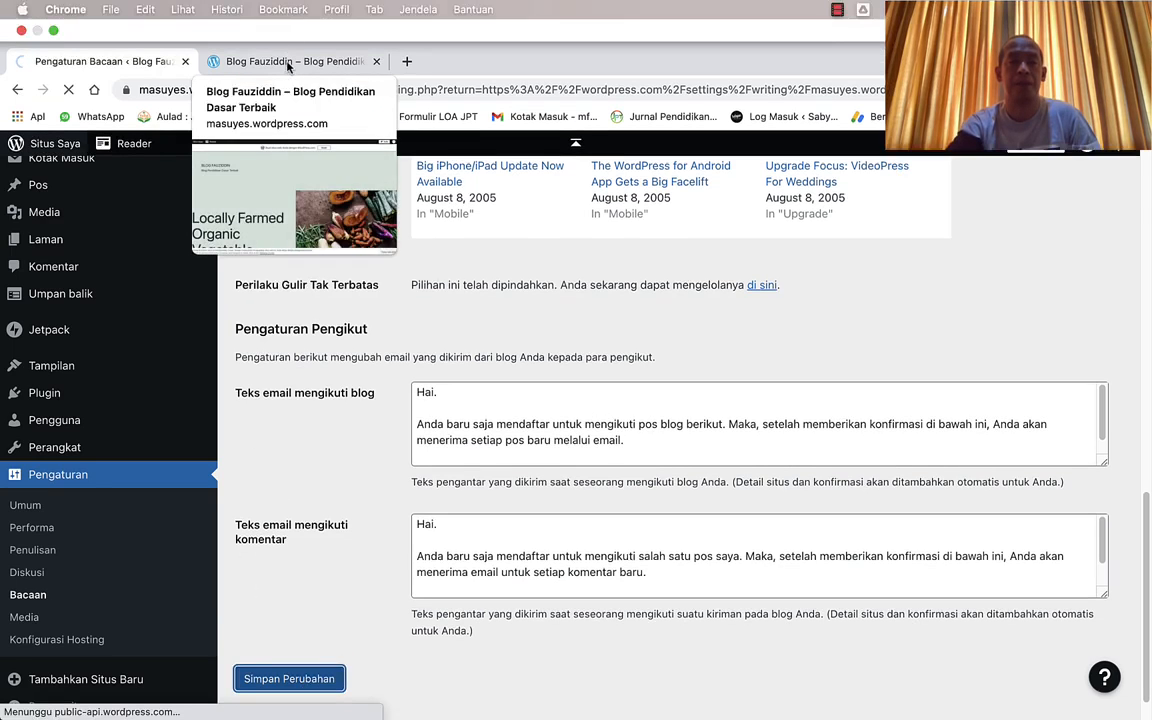
left_click(288, 62)
left_click(68, 92)
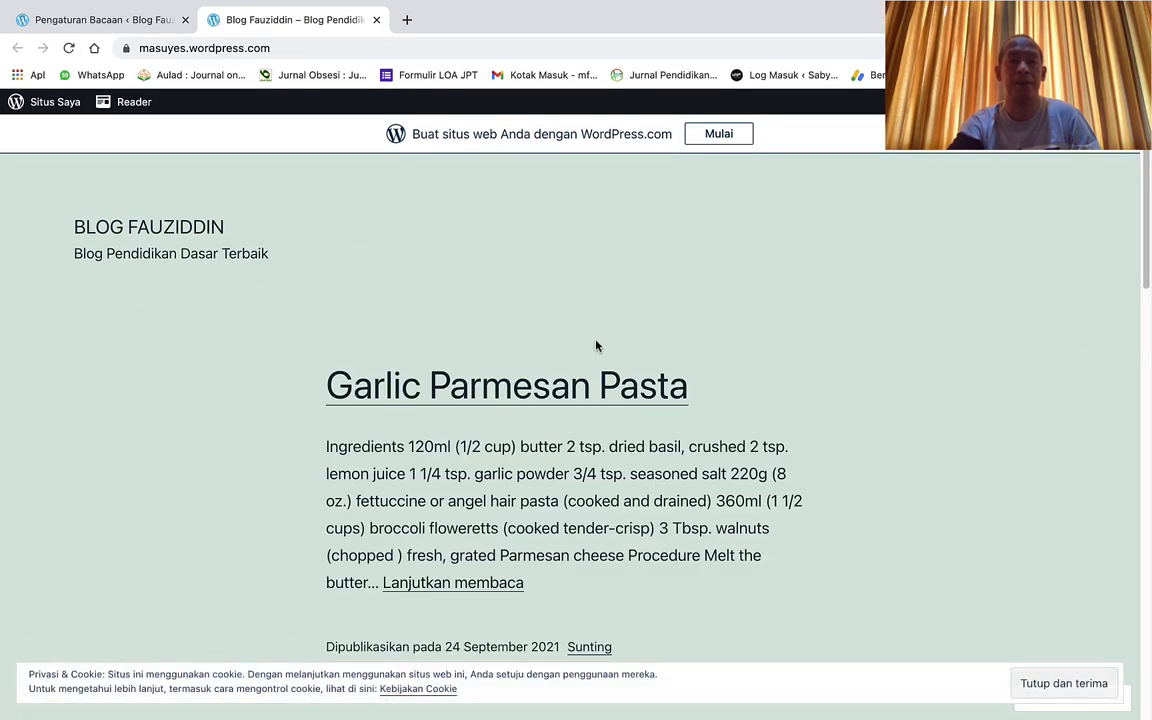
scroll(540, 468, "down", 15)
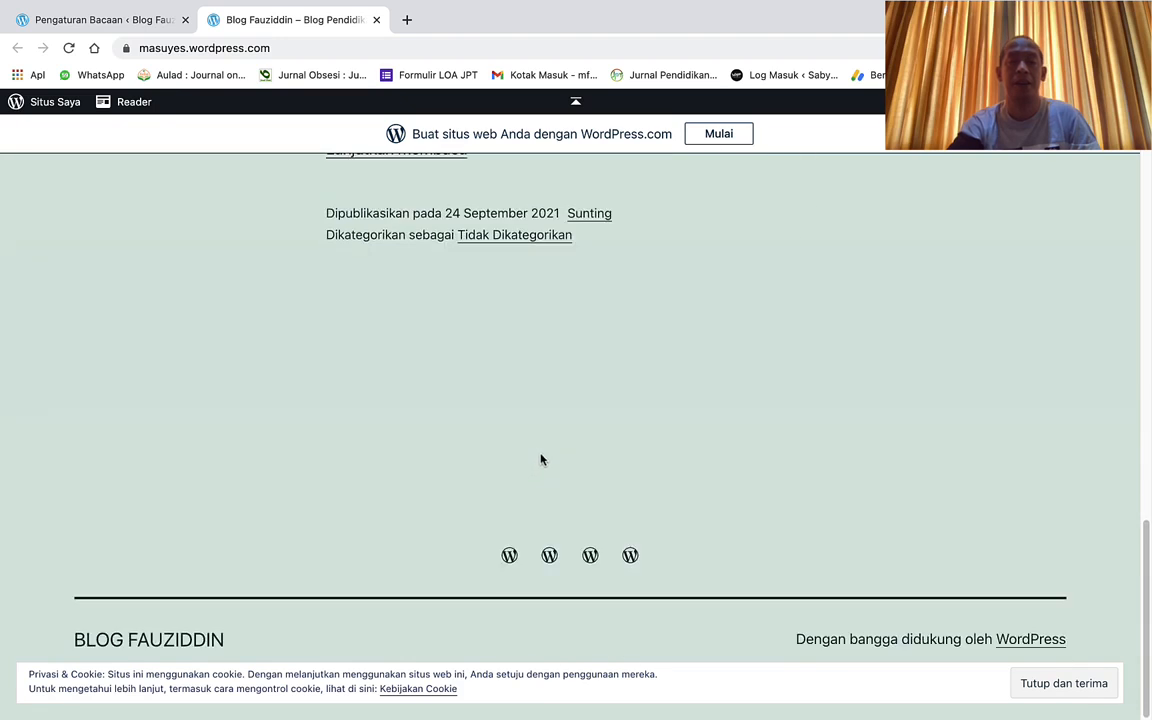
scroll(540, 458, "up", 15)
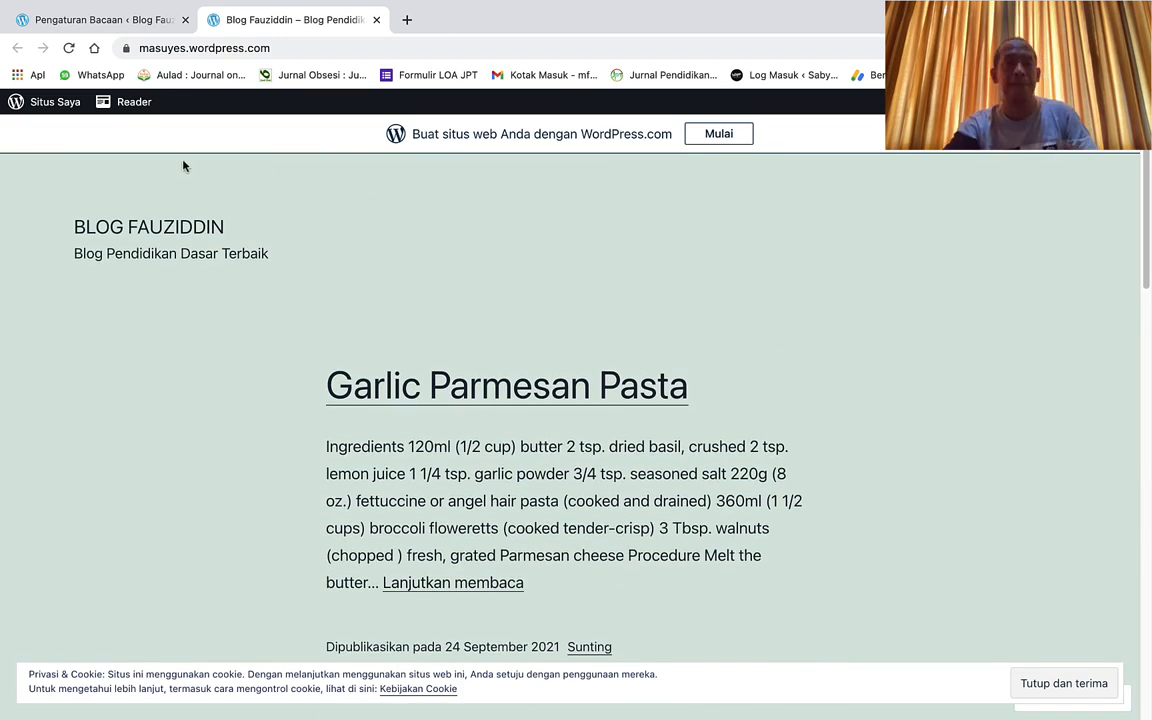
Return to the reading settings, set the feed content for each post to Kutipan and save the changes
left_click(128, 14)
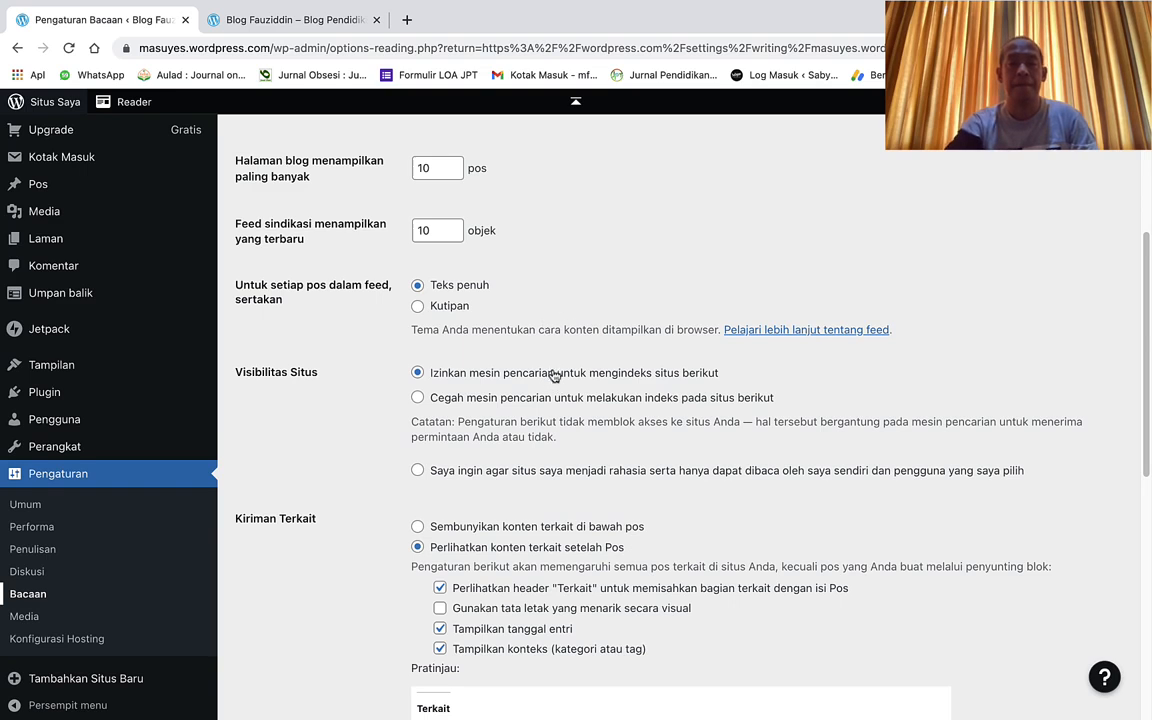
scroll(550, 368, "down", 3)
scroll(557, 372, "up", 7)
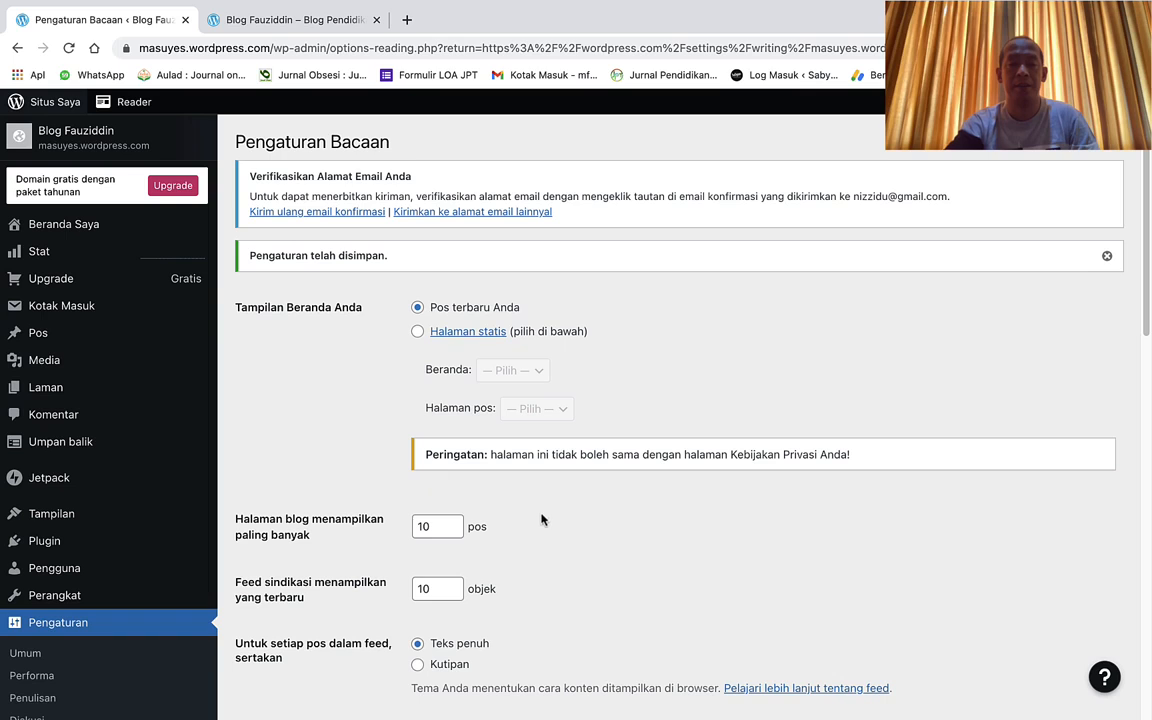
scroll(540, 520, "down", 1)
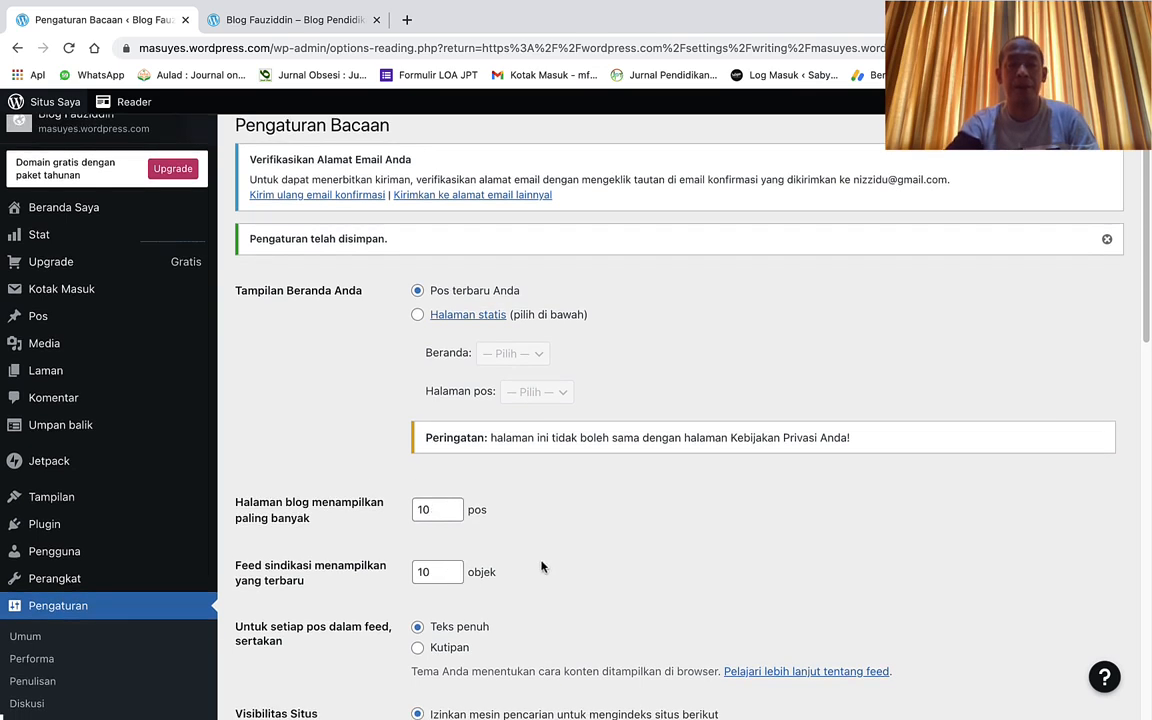
scroll(541, 566, "down", 1)
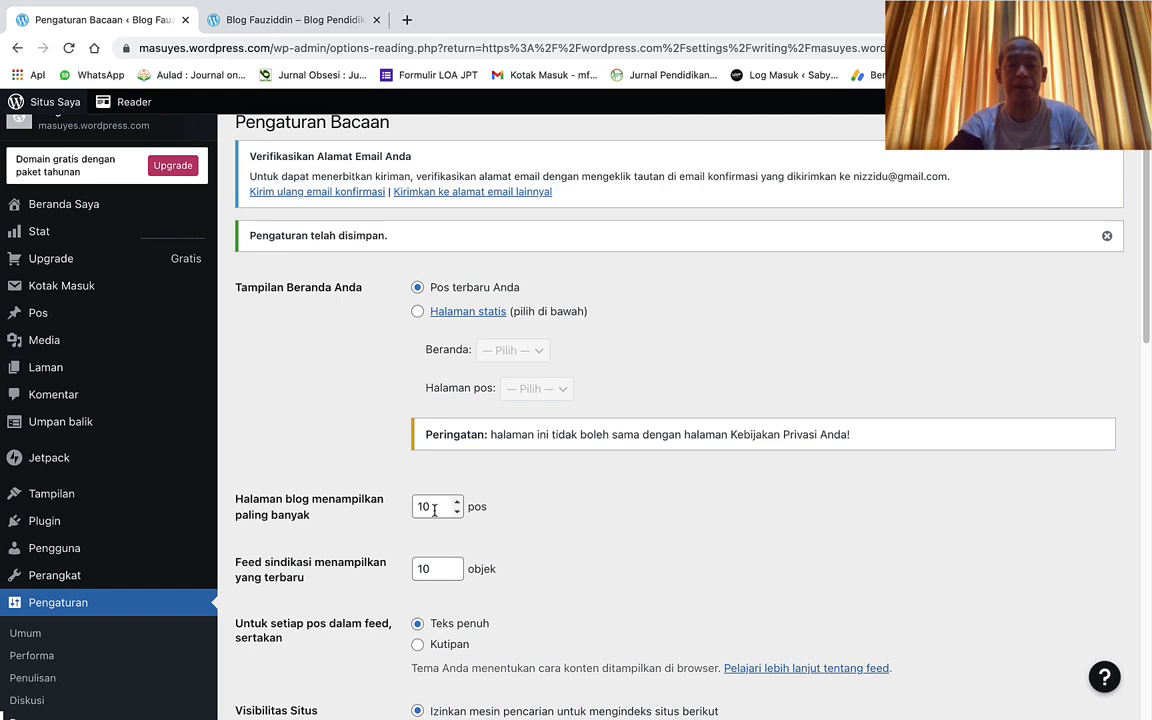
scroll(535, 543, "down", 1)
scroll(536, 543, "down", 5)
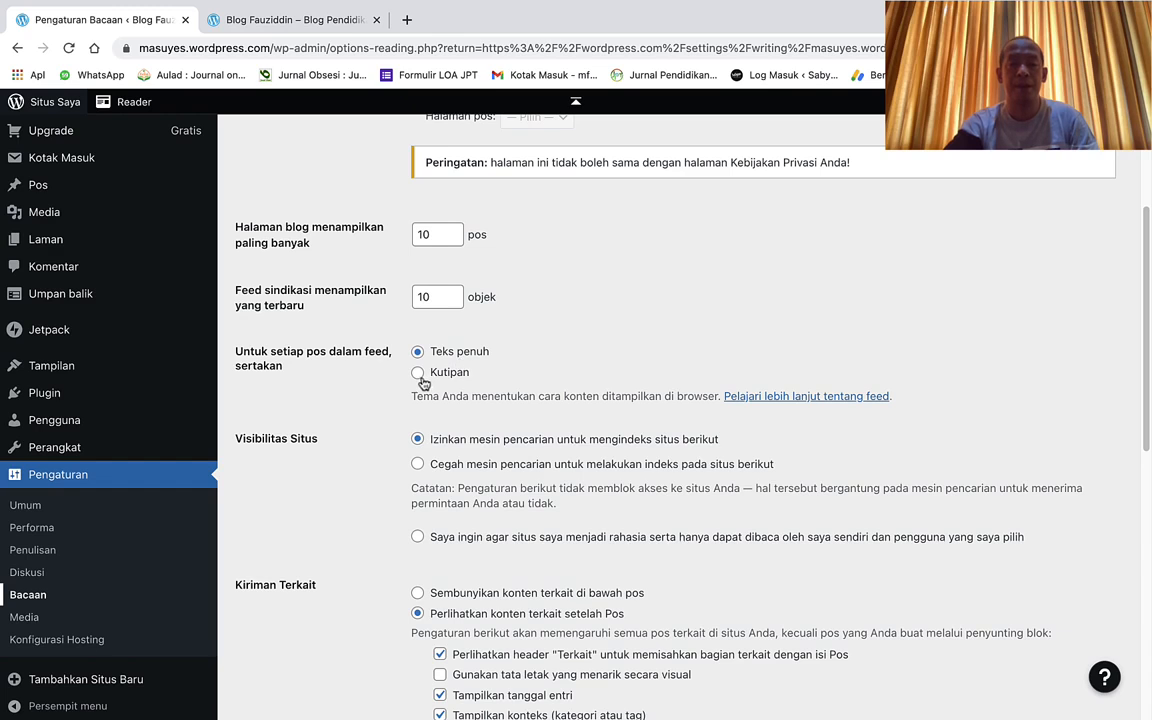
left_click(419, 375)
scroll(314, 542, "down", 10)
left_click(289, 653)
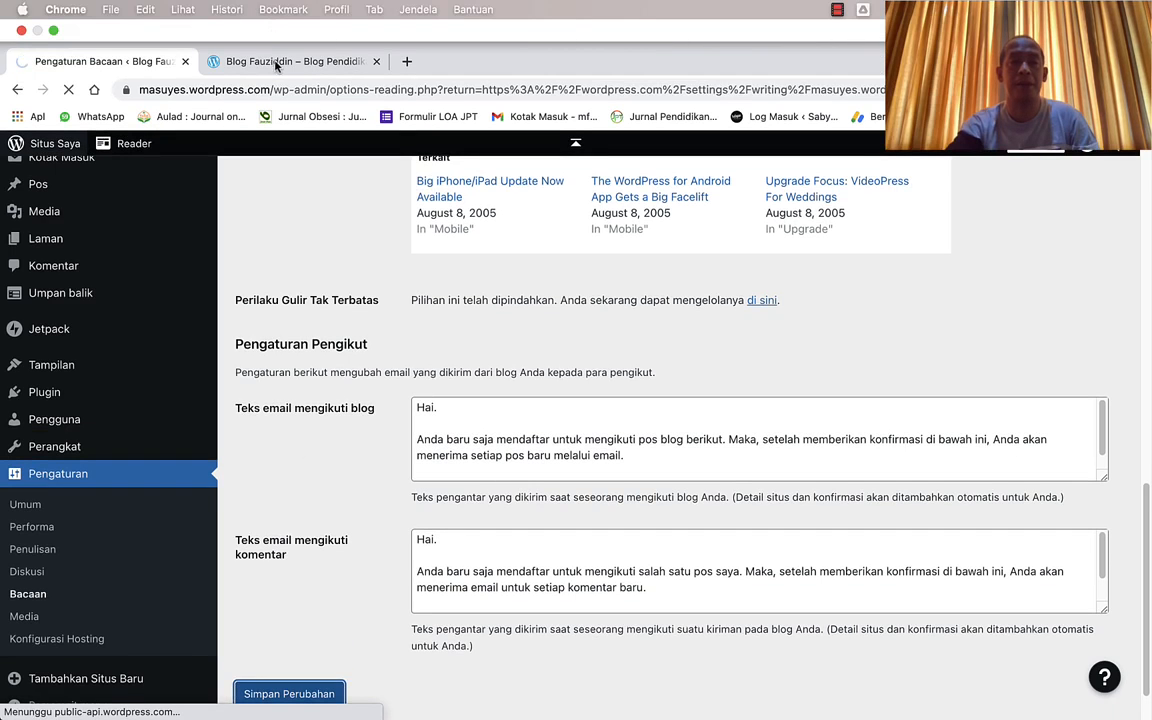
Open the full Garlic Parmesan Pasta post from the live blog, look through it and compare it with the feed setting
left_click(276, 64)
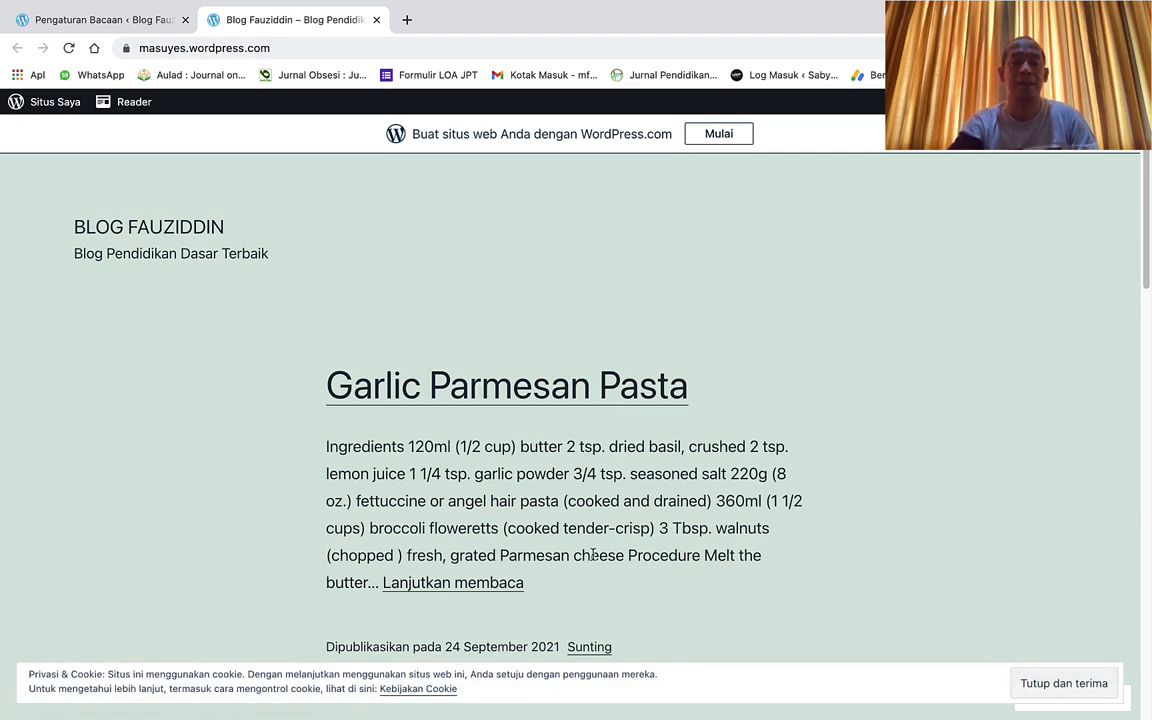
scroll(593, 555, "down", 1)
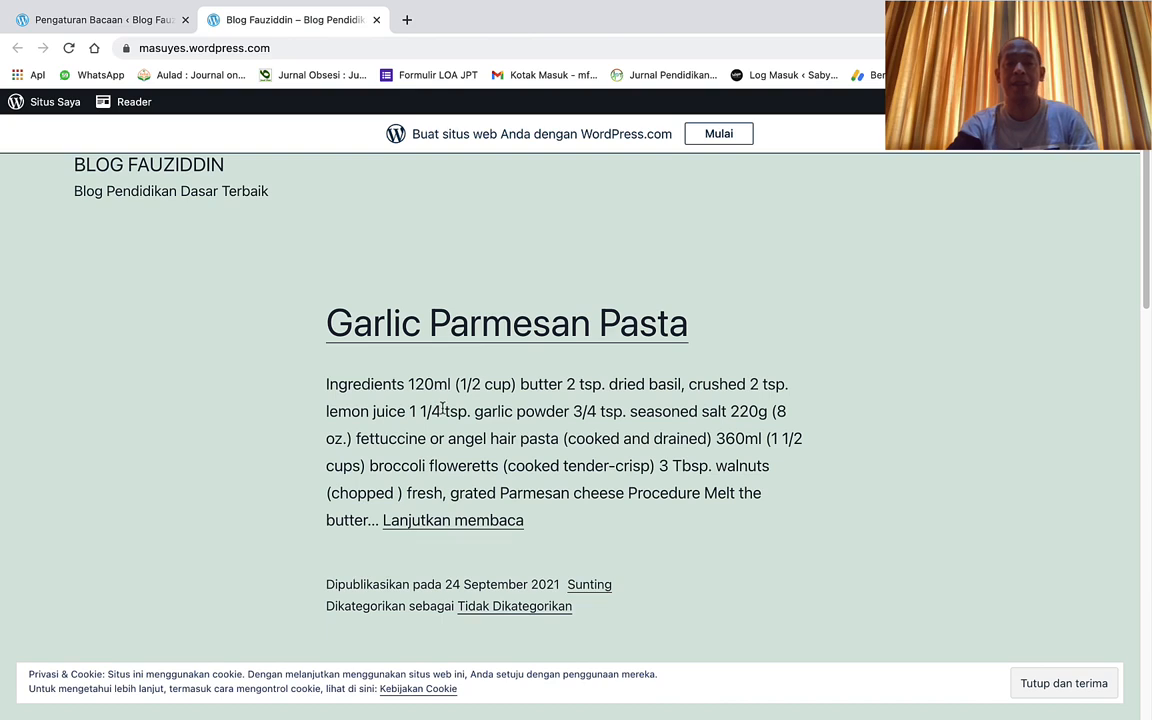
left_click(477, 526)
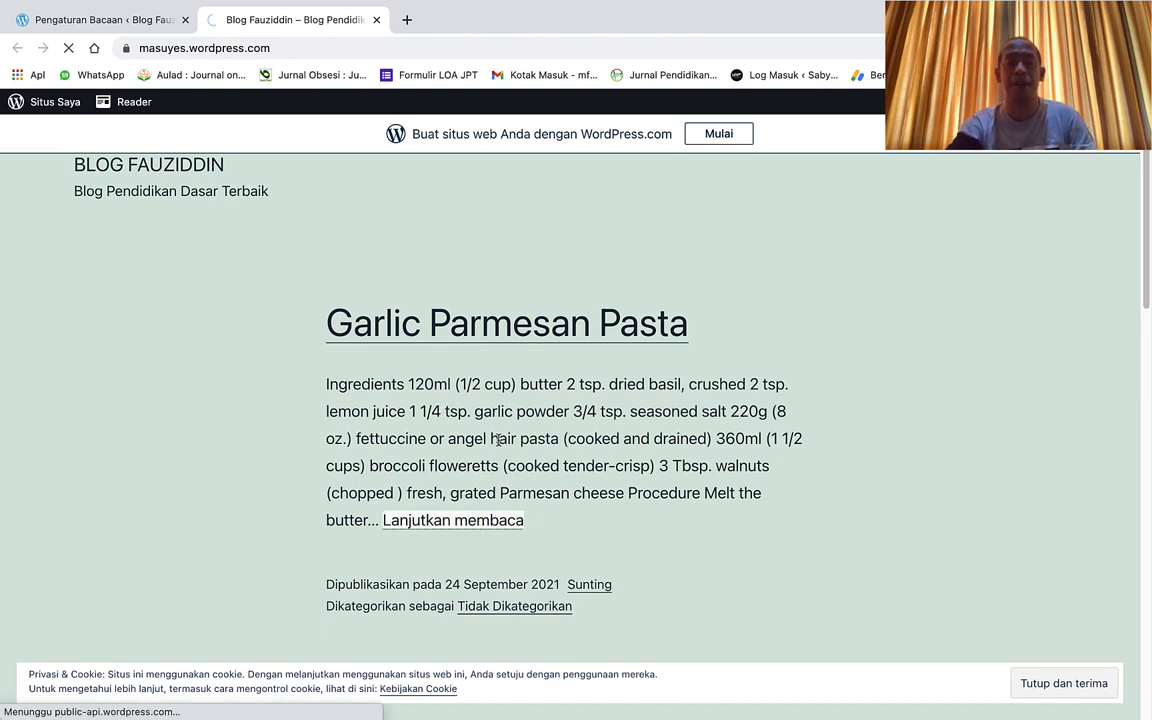
scroll(576, 442, "down", 11)
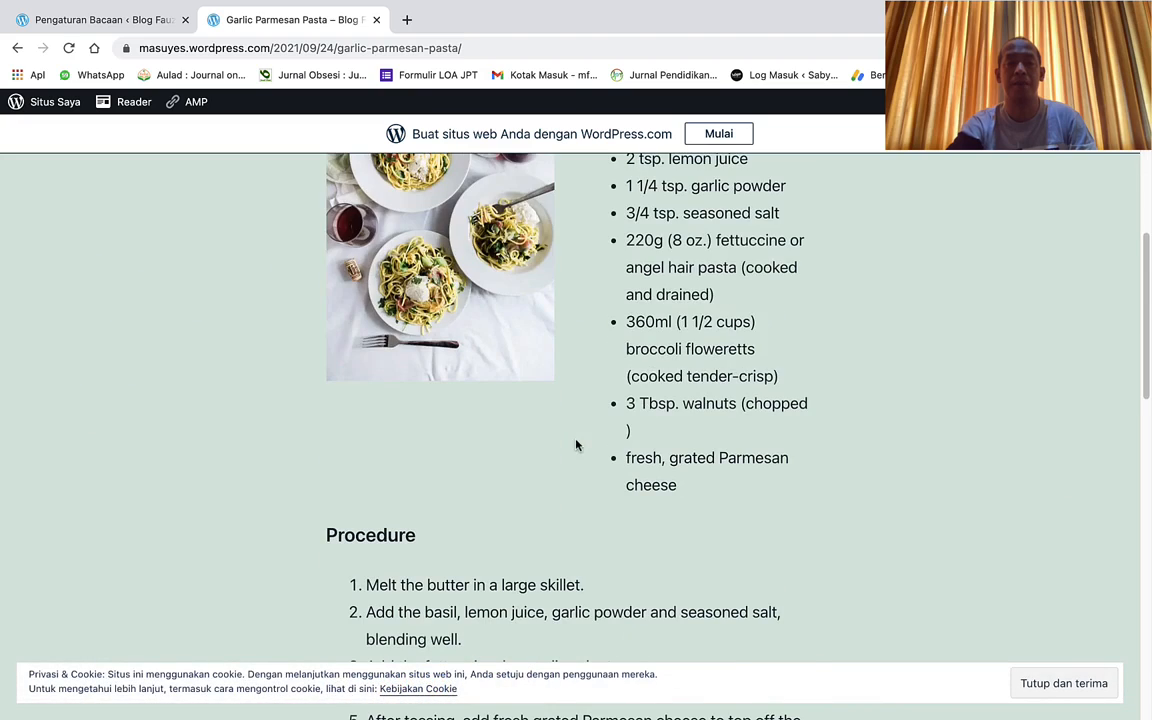
scroll(587, 449, "down", 5)
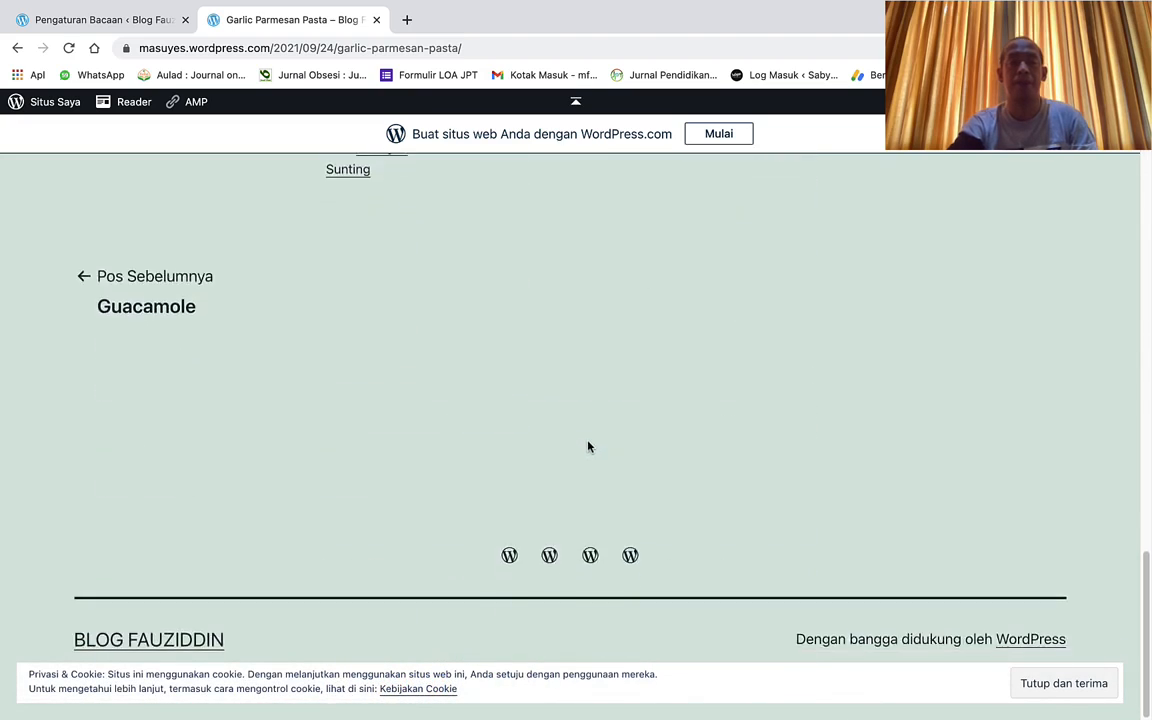
scroll(588, 446, "up", 16)
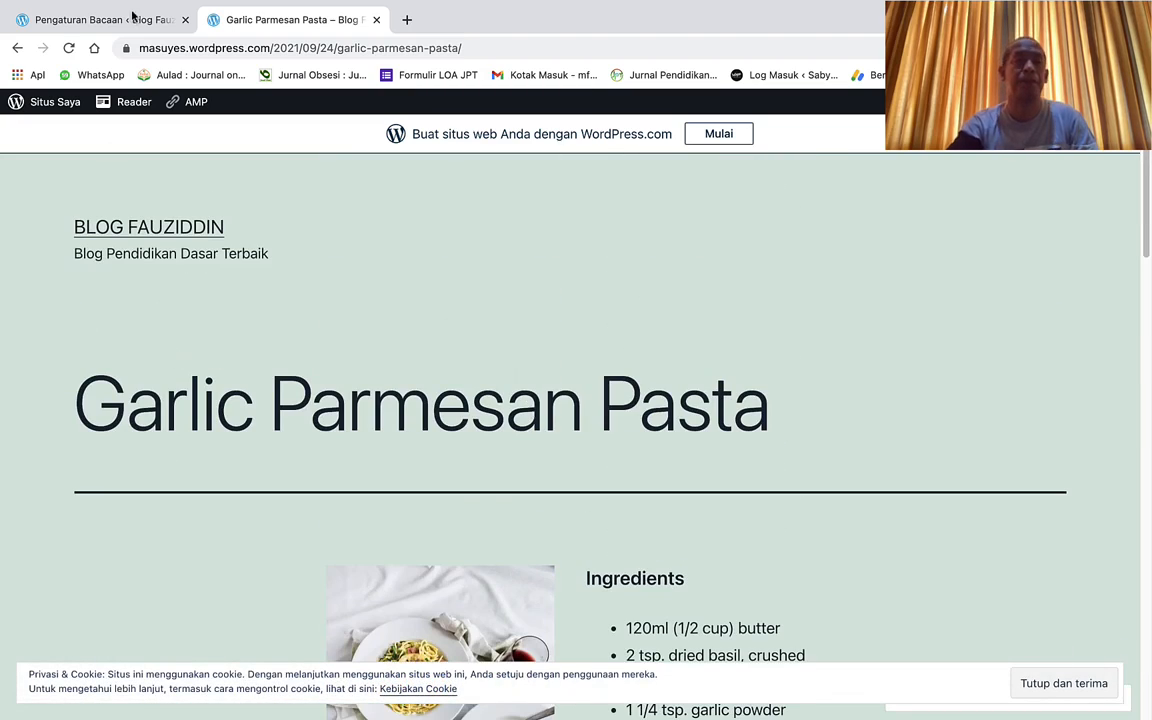
mouse_move(51, 31)
left_click(156, 64)
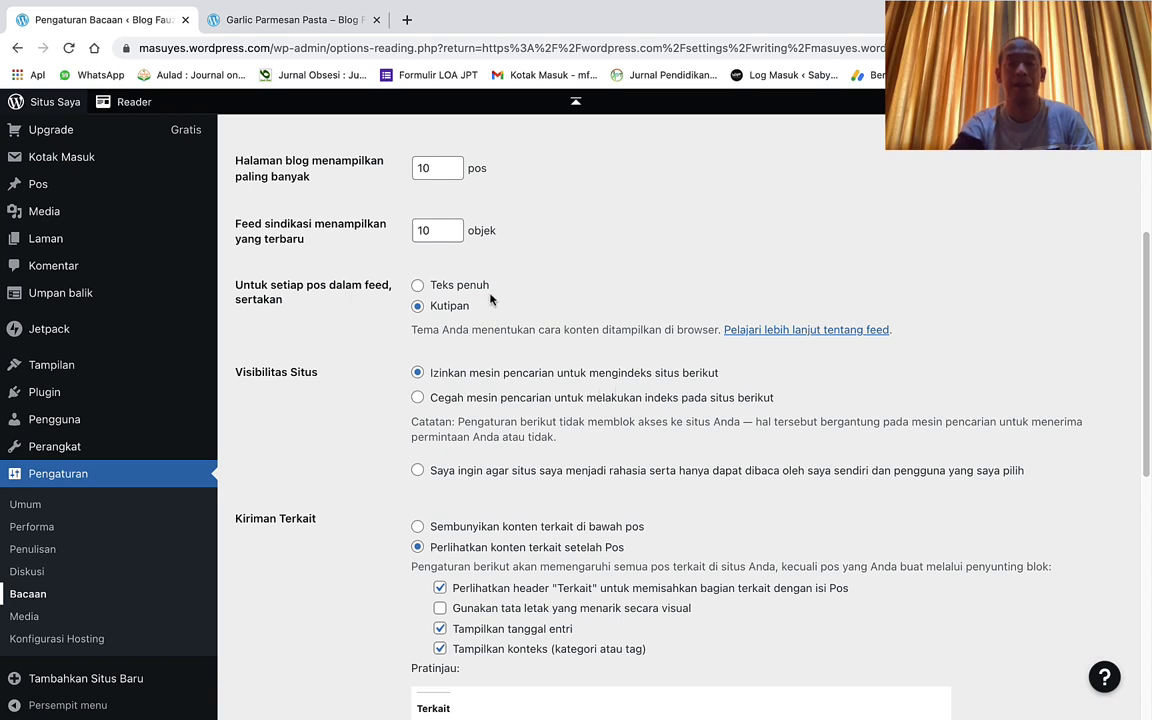
left_click(290, 20)
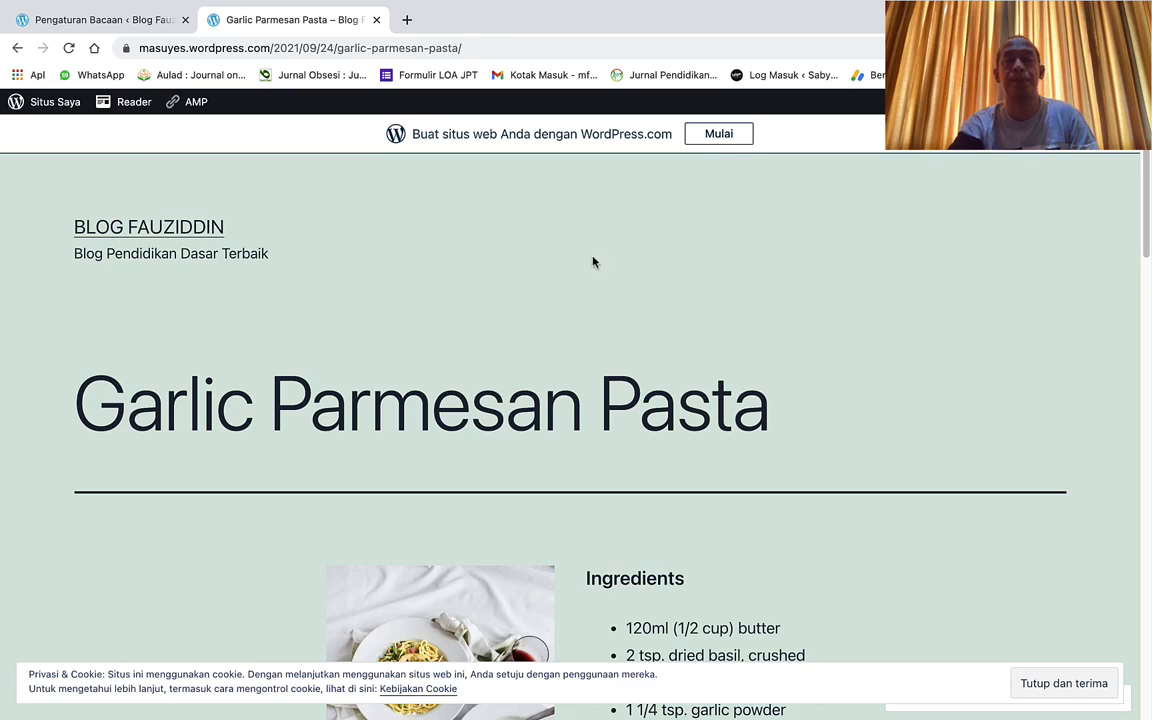
left_click(125, 64)
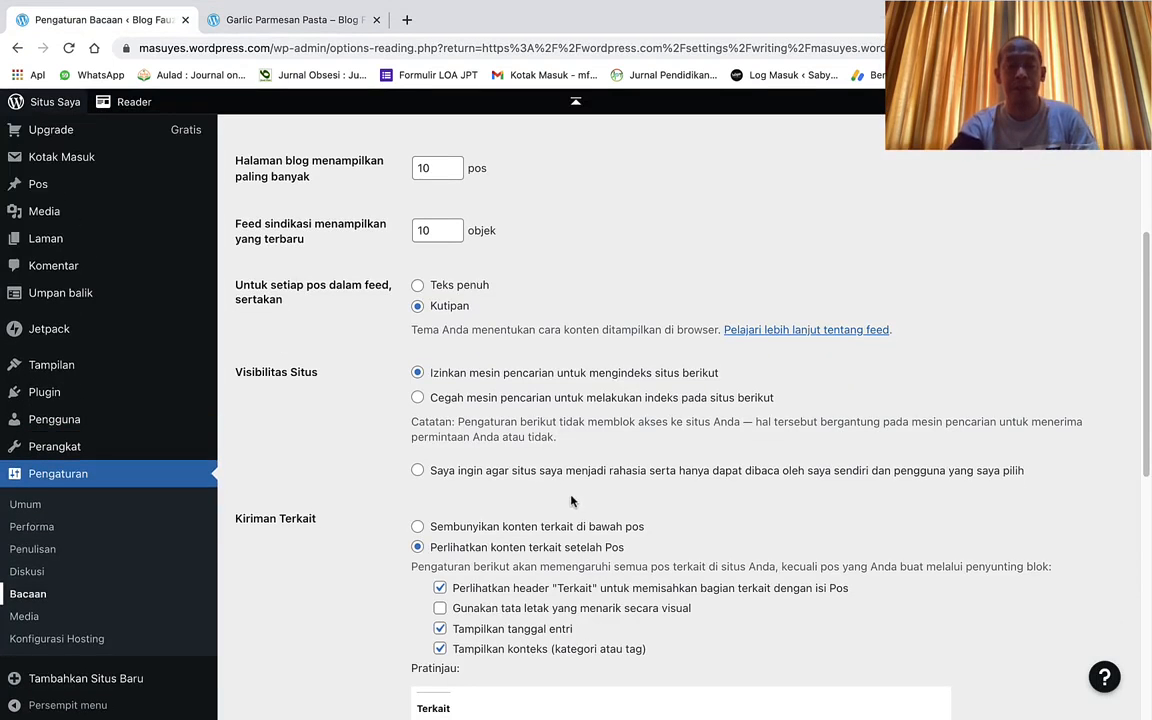
Review the site visibility, related post and follower email sections of the reading settings
scroll(571, 500, "down", 2)
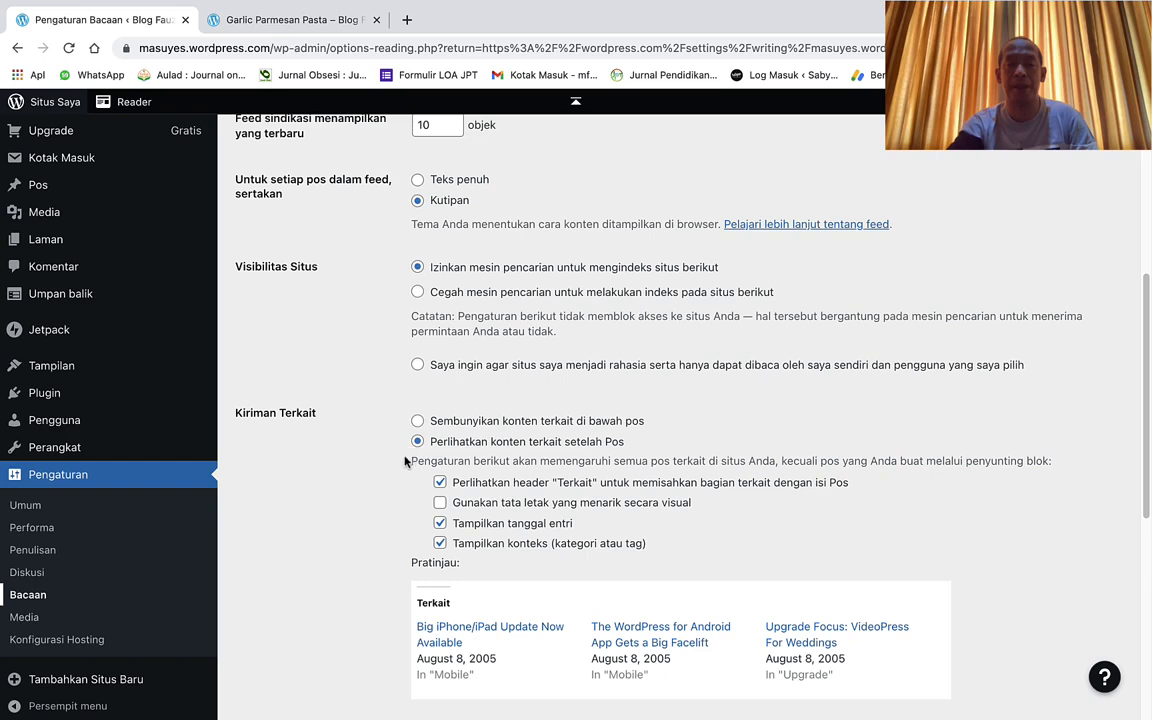
scroll(365, 520, "down", 5)
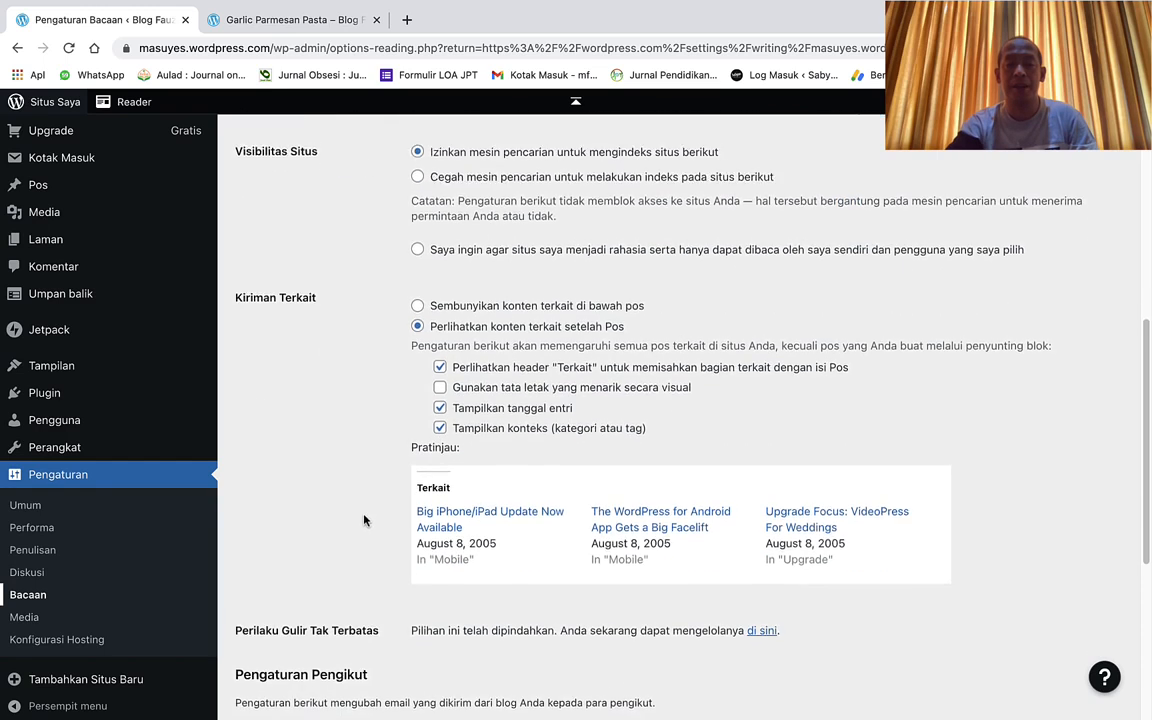
scroll(349, 519, "down", 1)
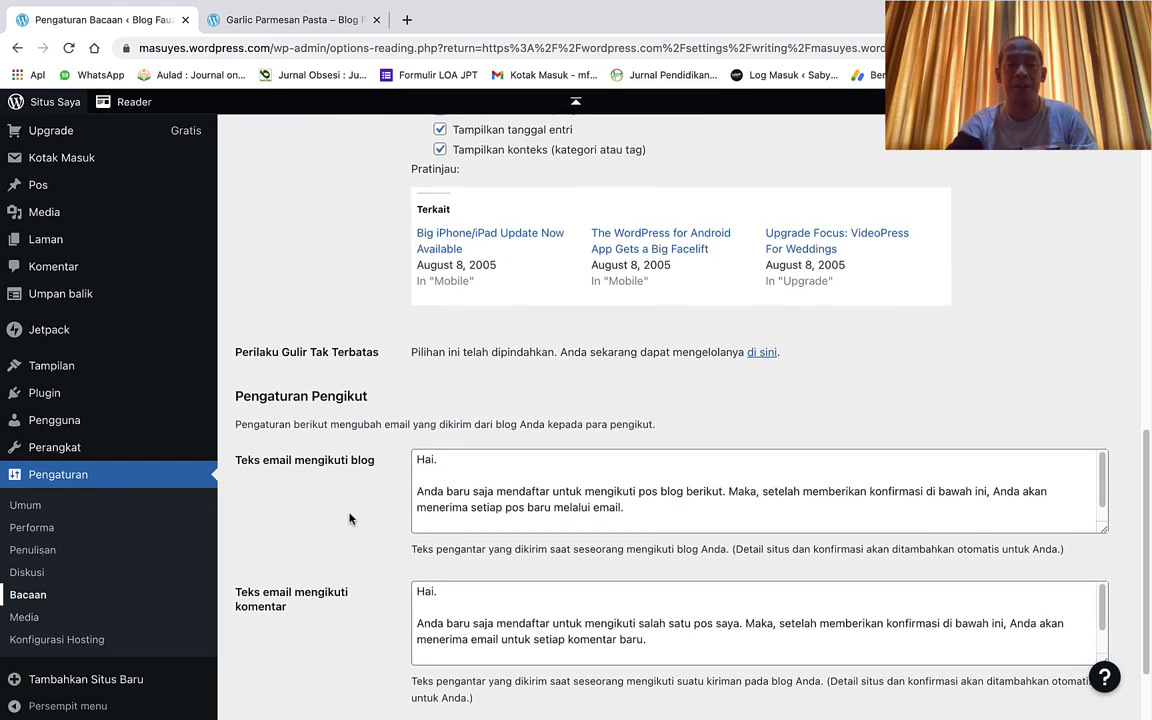
scroll(349, 518, "down", 1)
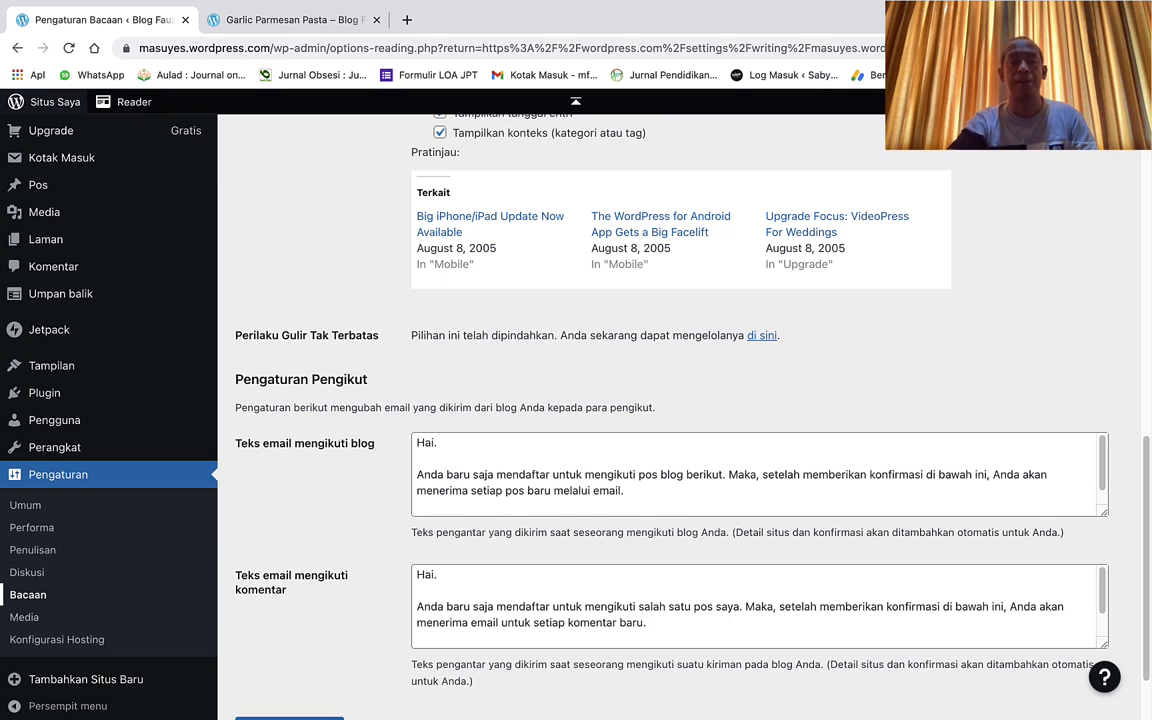
Open the media settings (Pengaturan Media) and review the image size, gallery carousel and podcast options
left_click(26, 618)
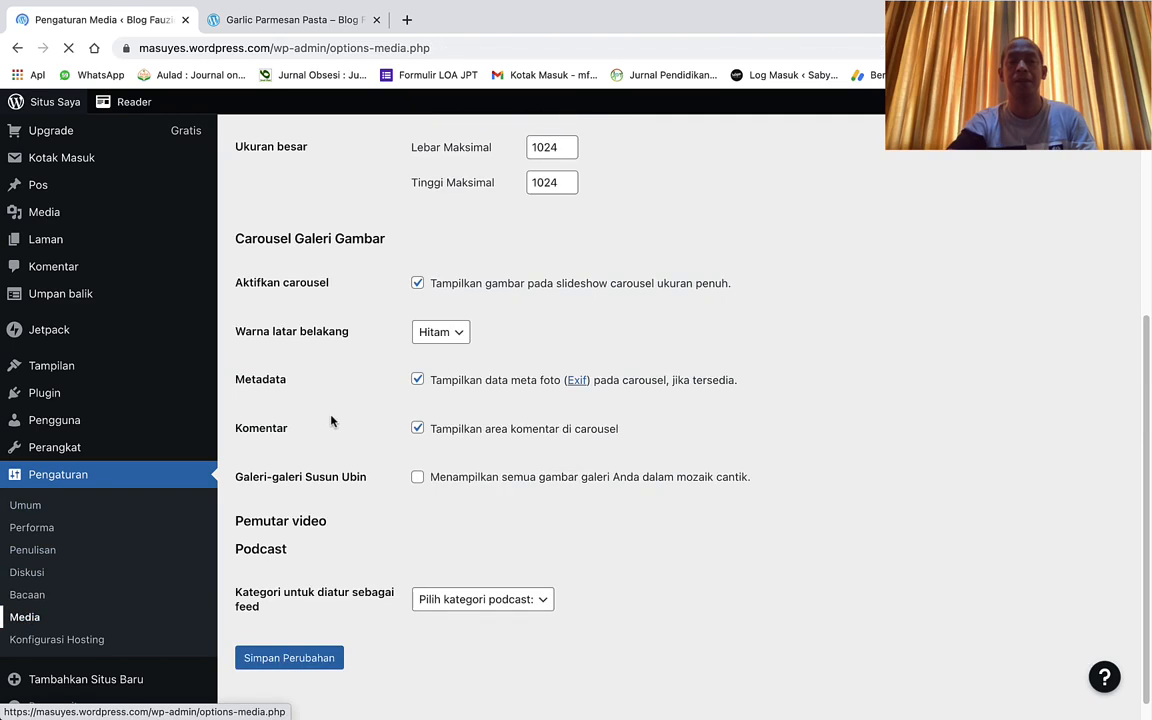
scroll(685, 307, "down", 1)
scroll(685, 307, "up", 10)
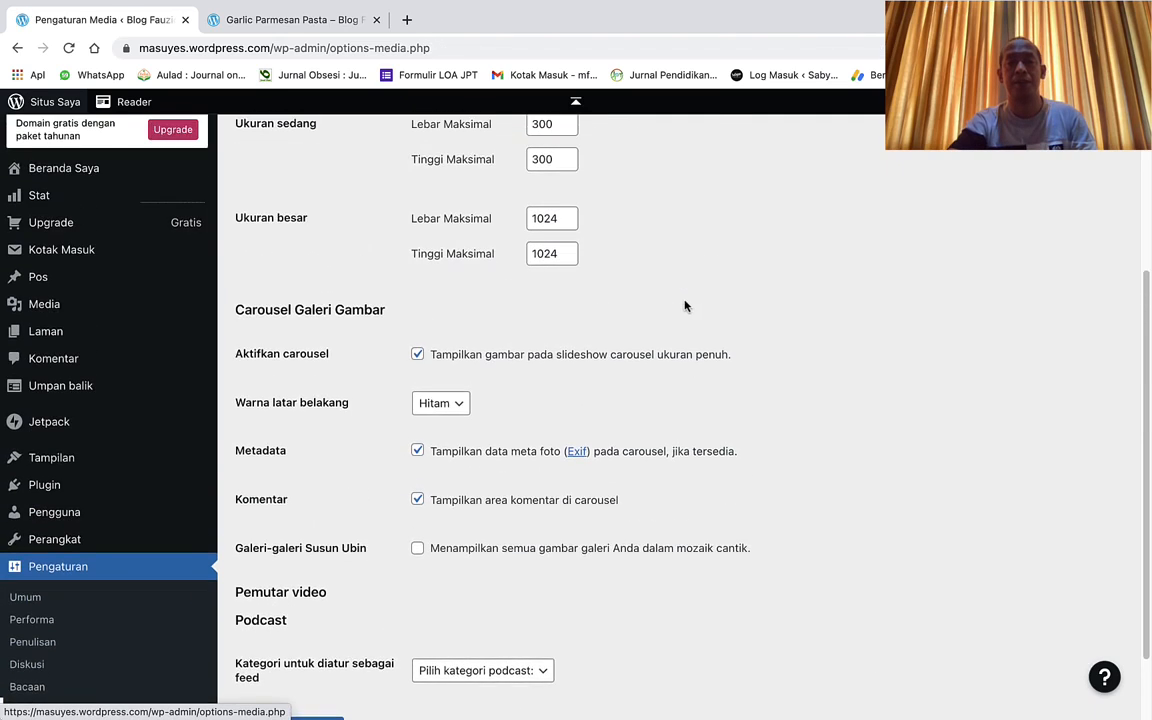
scroll(685, 306, "up", 1)
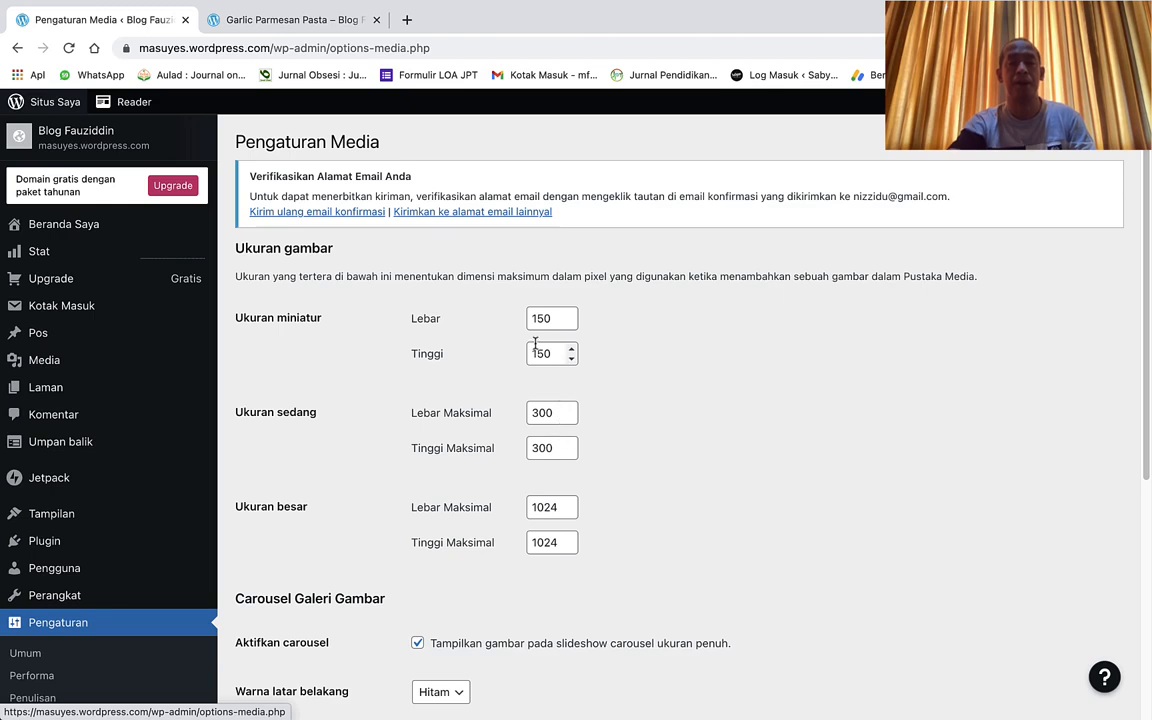
scroll(675, 441, "down", 4)
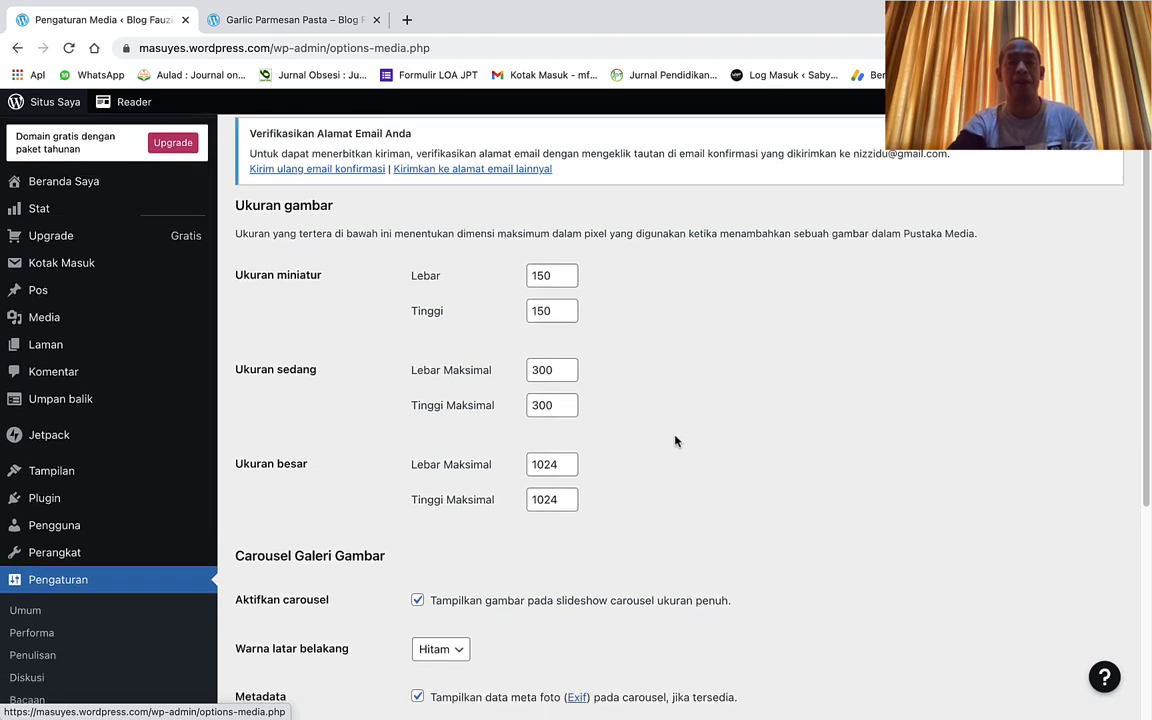
scroll(675, 434, "down", 3)
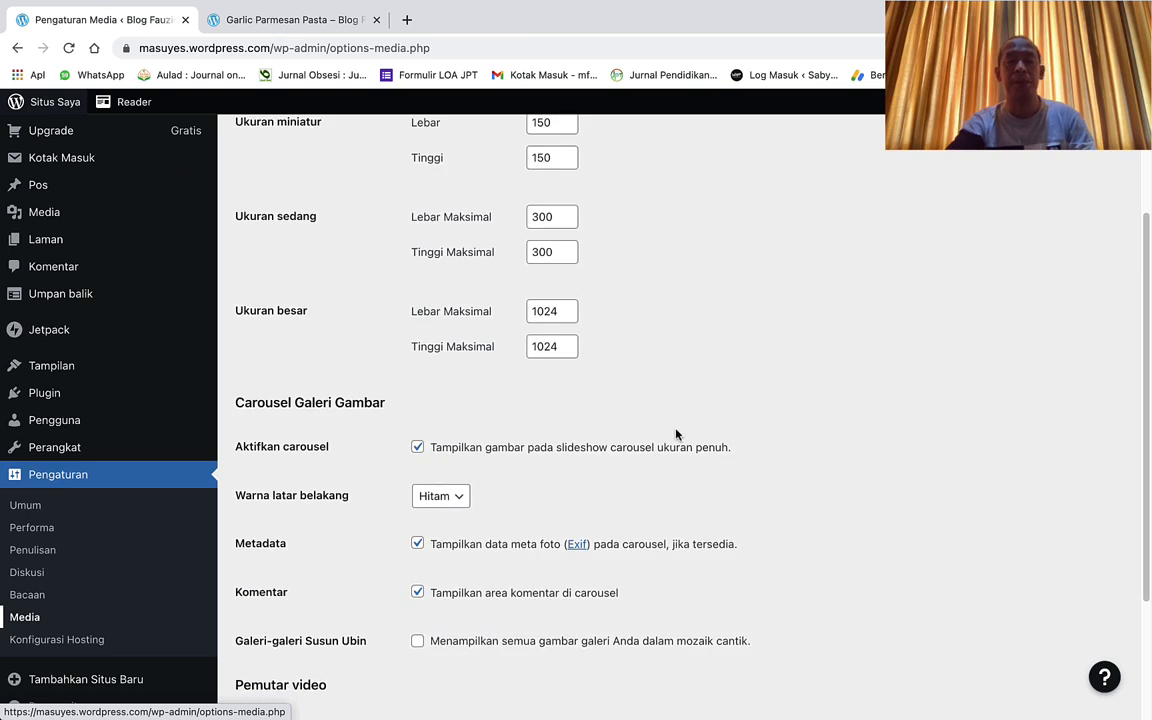
scroll(675, 432, "down", 2)
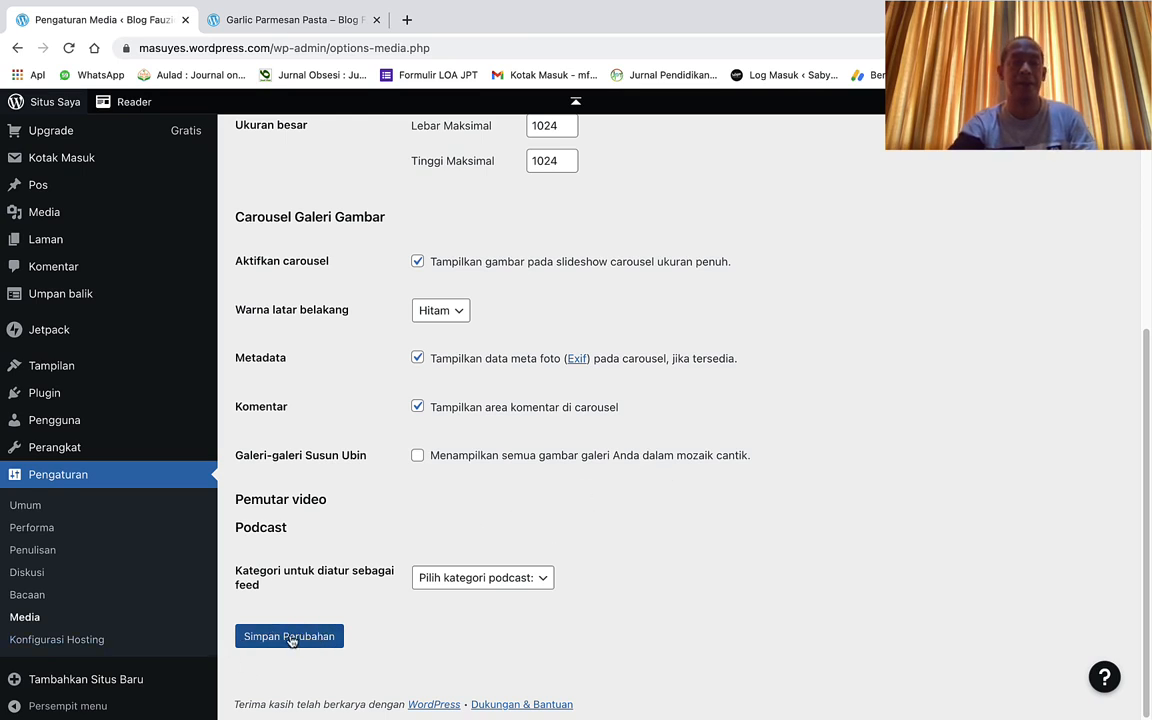
View the hosting configuration page (Konfigurasi Hosting) and browse the featured, popular and new plugins on the Plugin page
left_click(91, 646)
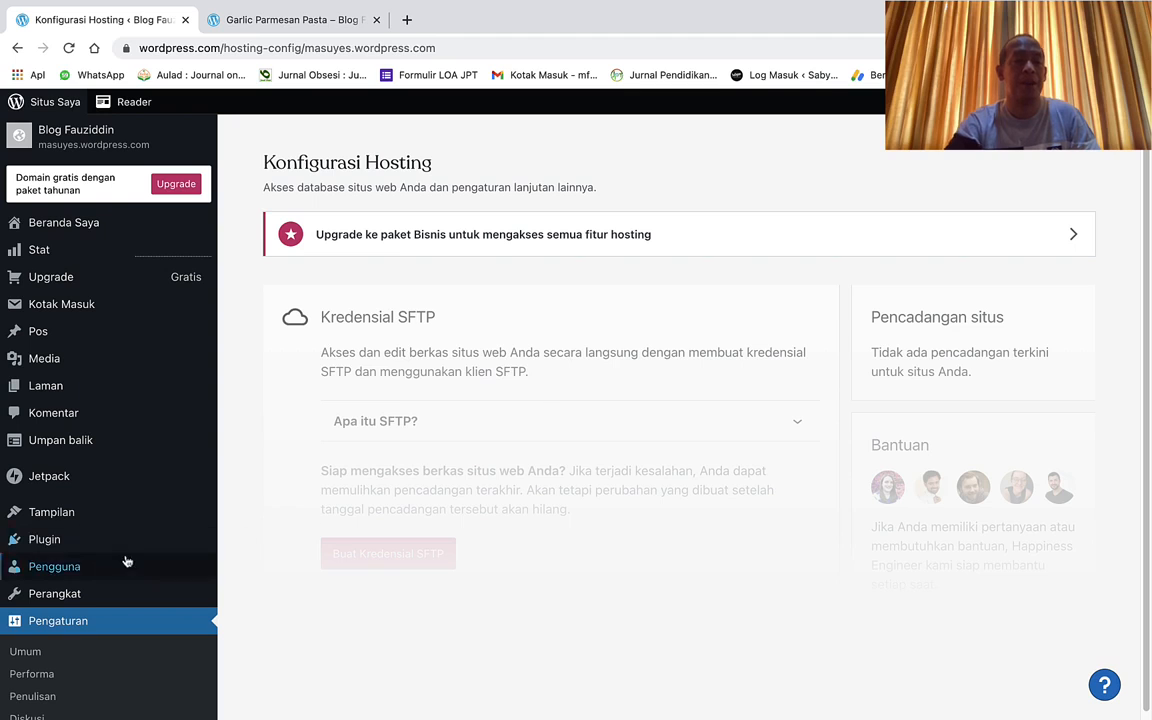
left_click(27, 549)
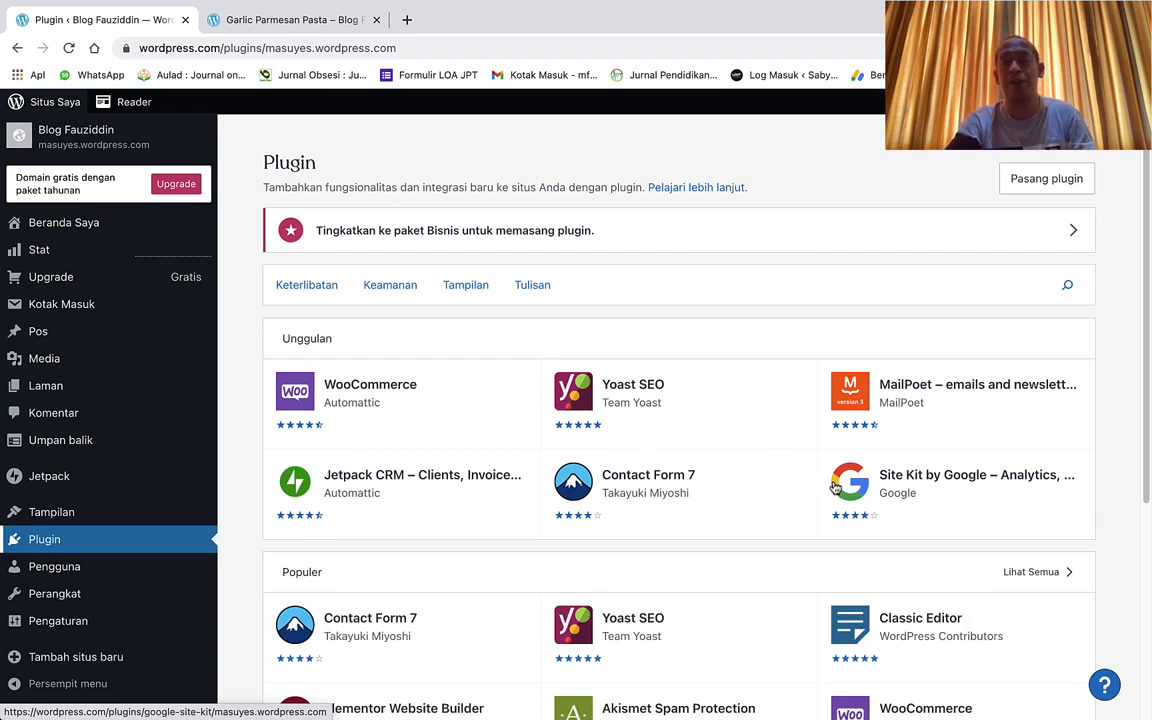
scroll(775, 500, "down", 5)
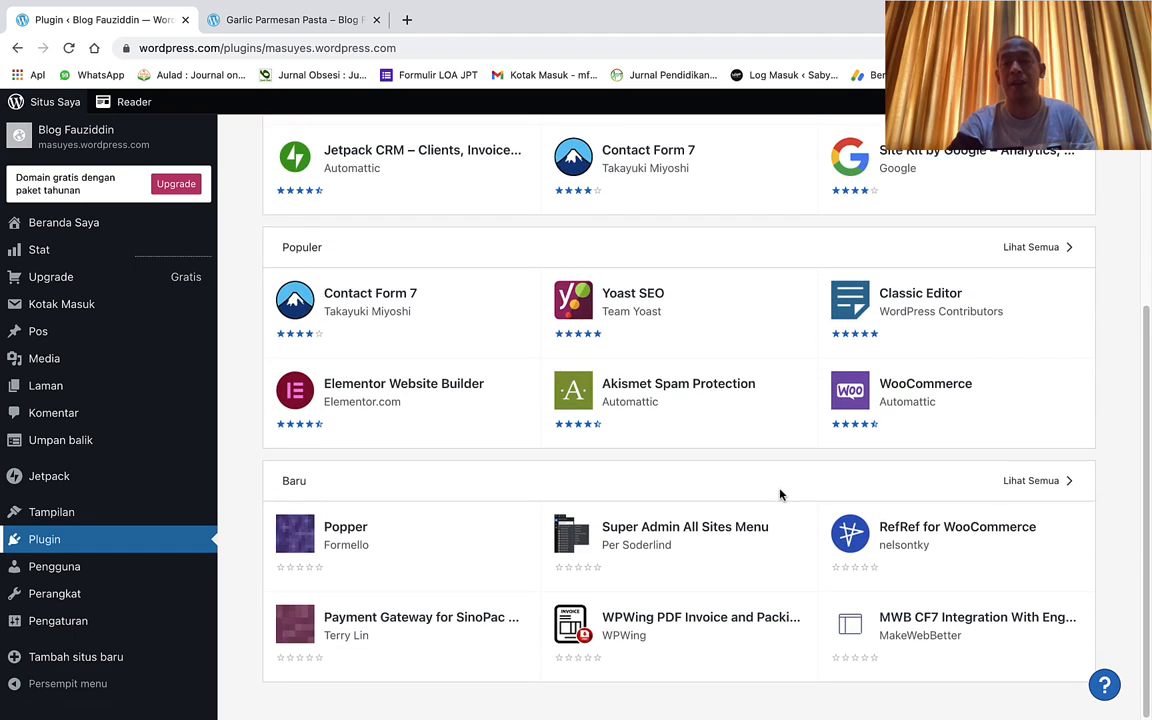
scroll(780, 494, "up", 5)
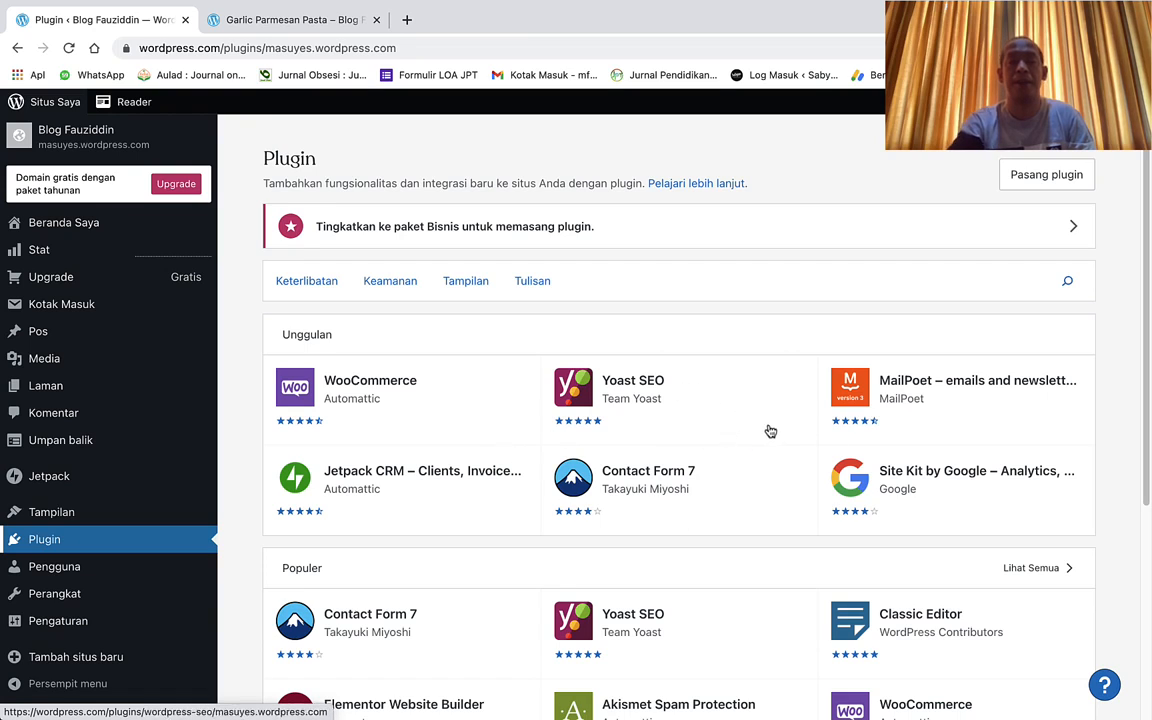
scroll(749, 380, "up", 1)
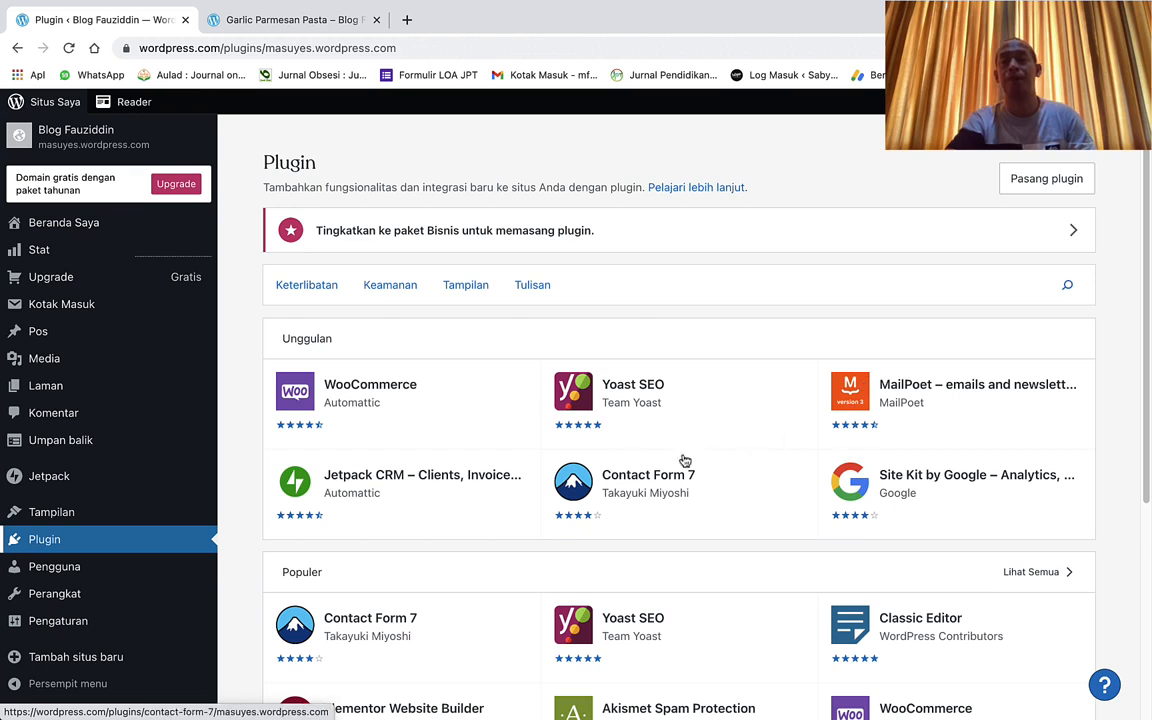
scroll(557, 608, "down", 1)
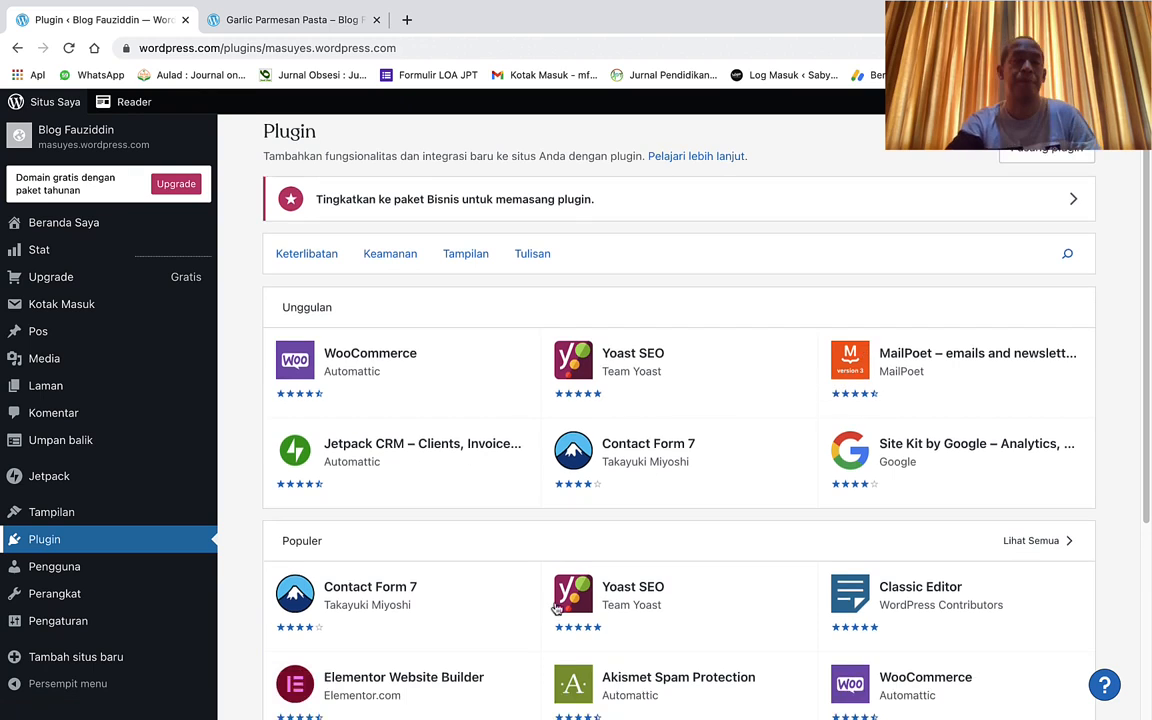
Open the theme page (Tema) and browse the suggested themes through to the end of the list
mouse_move(57, 517)
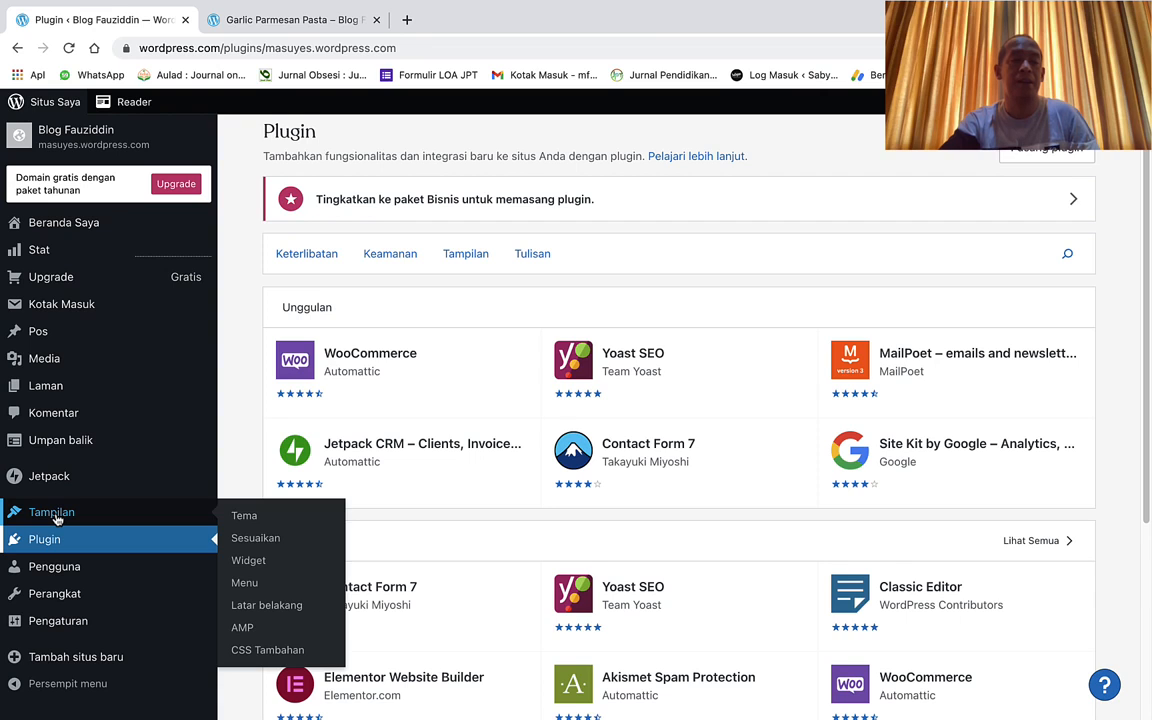
left_click(57, 517)
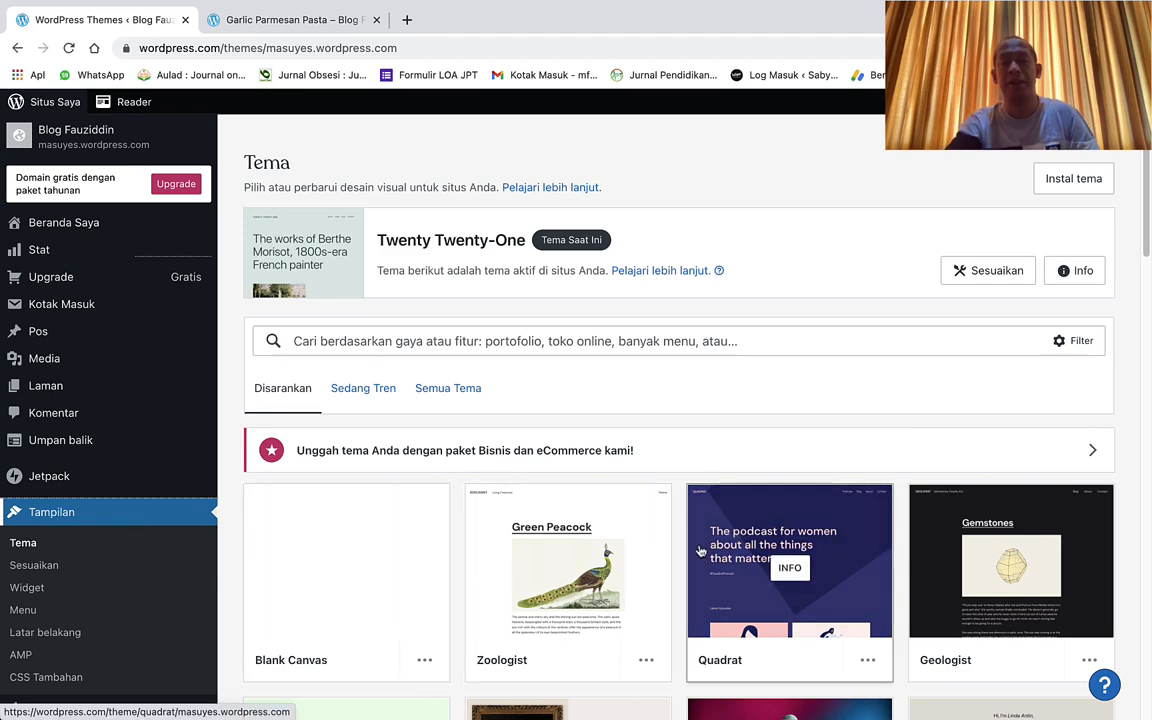
scroll(787, 548, "down", 3)
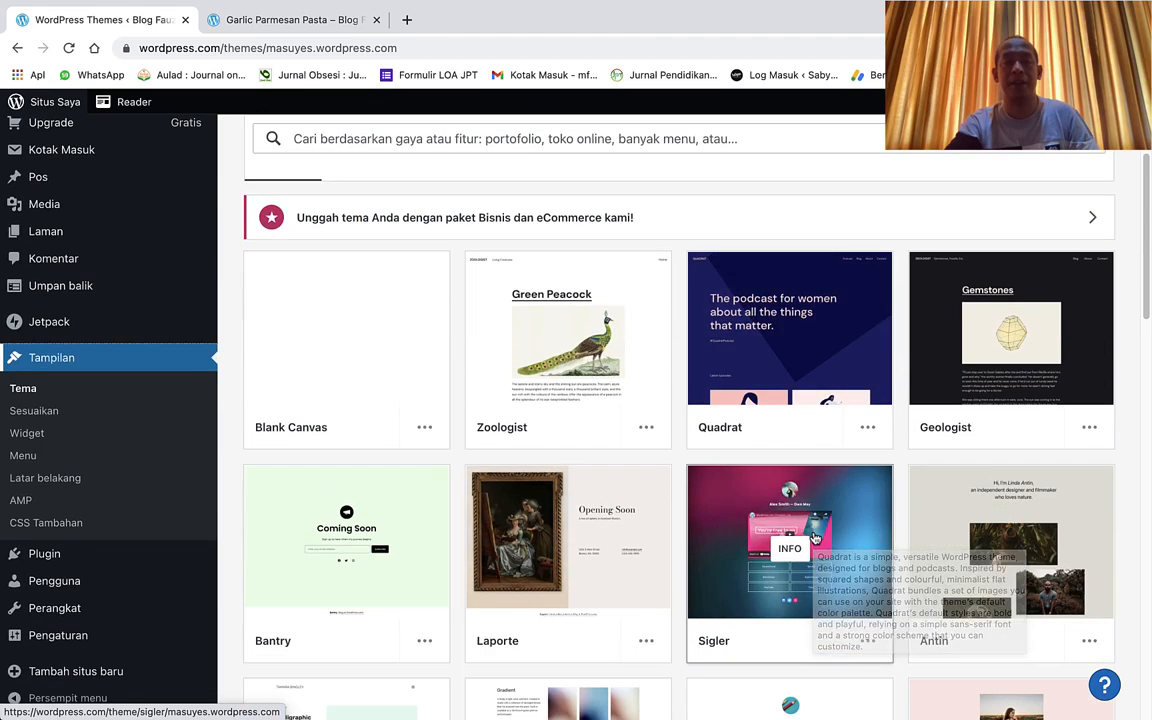
scroll(815, 538, "down", 8)
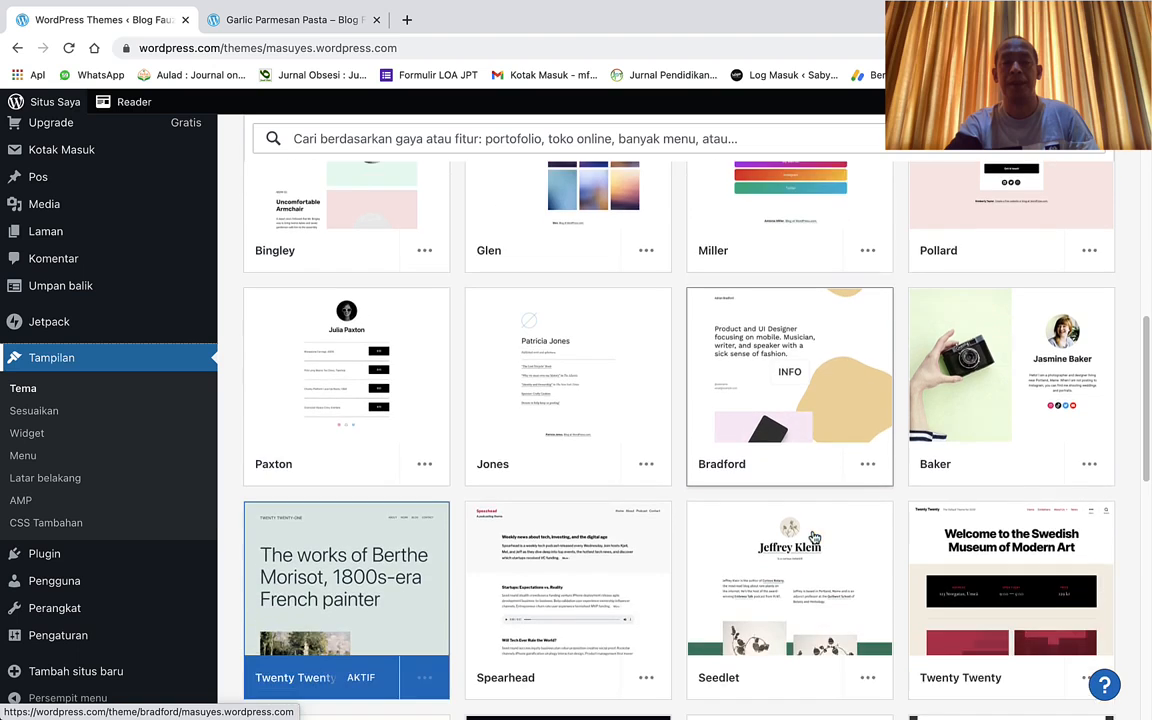
scroll(815, 538, "down", 6)
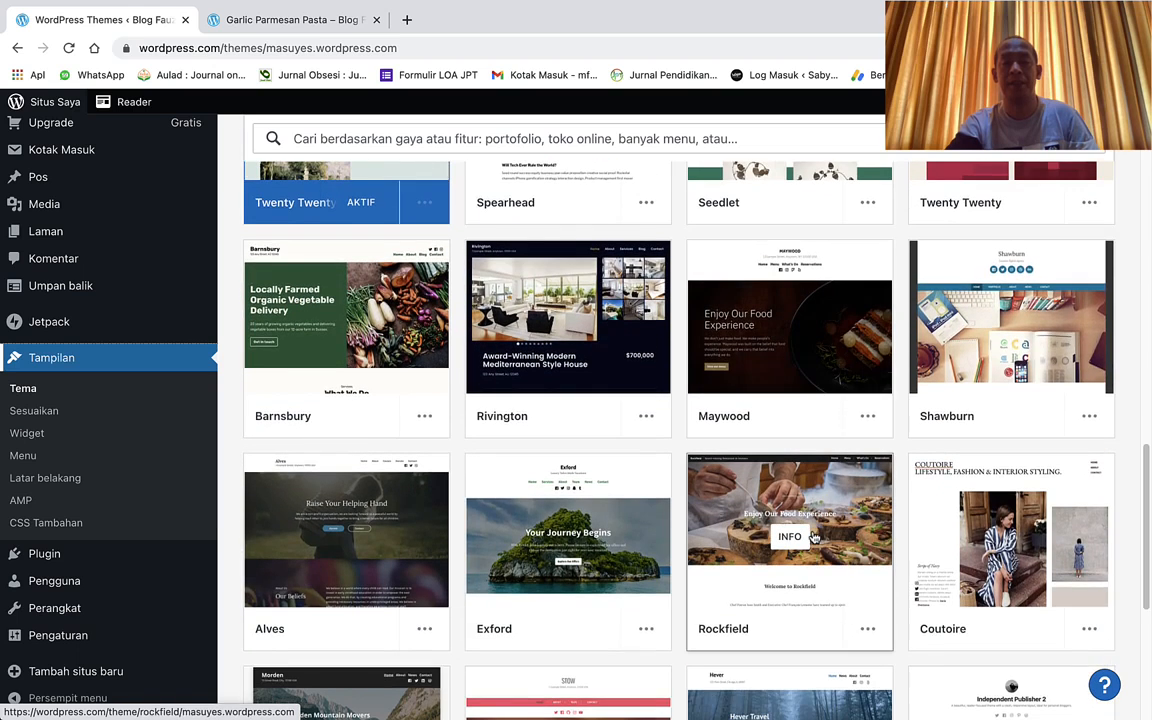
mouse_move(737, 528)
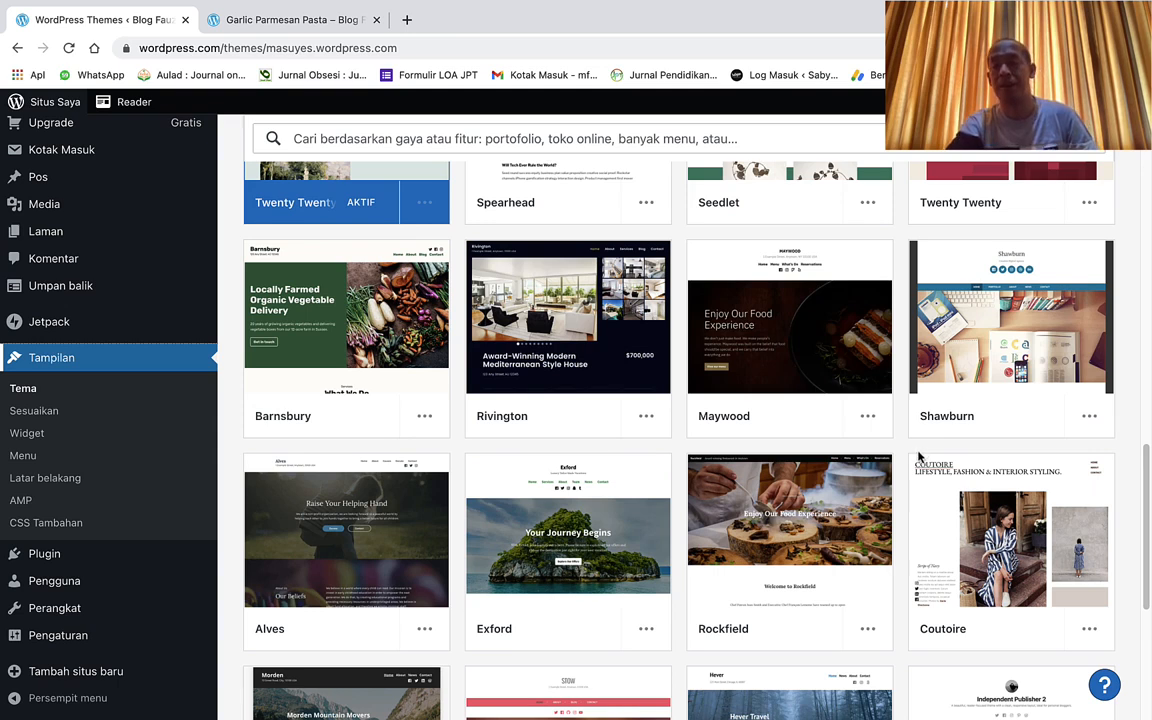
scroll(918, 455, "down", 5)
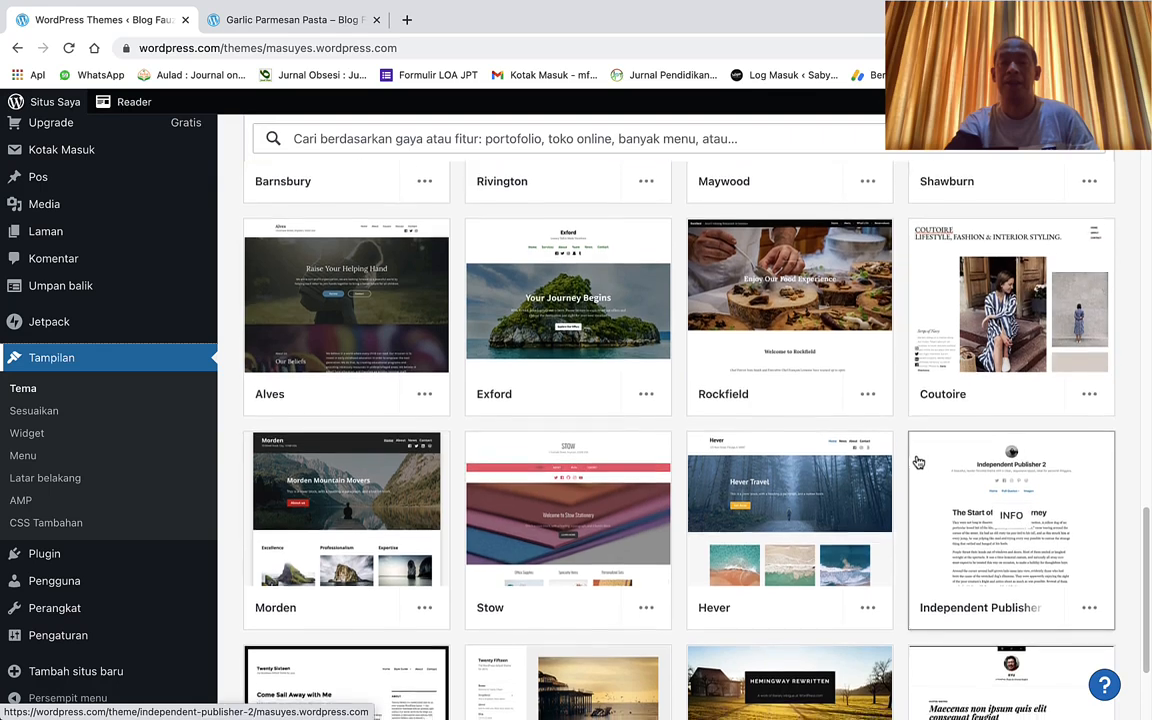
scroll(915, 465, "down", 4)
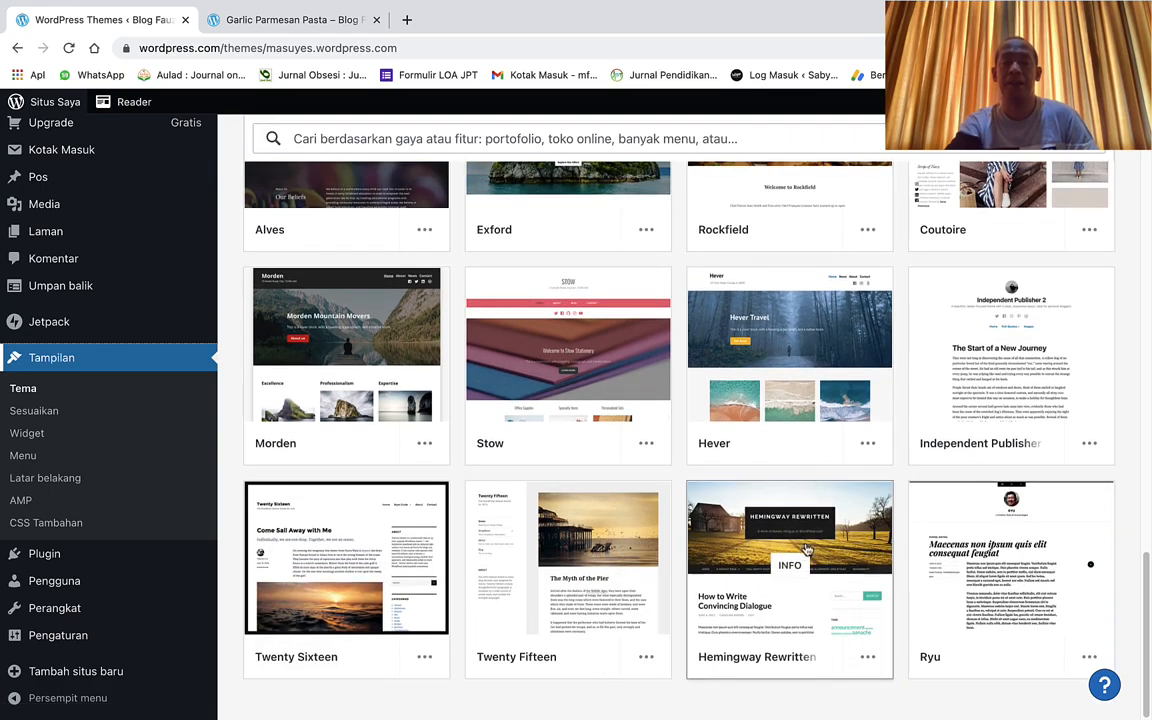
scroll(895, 530, "up", 10)
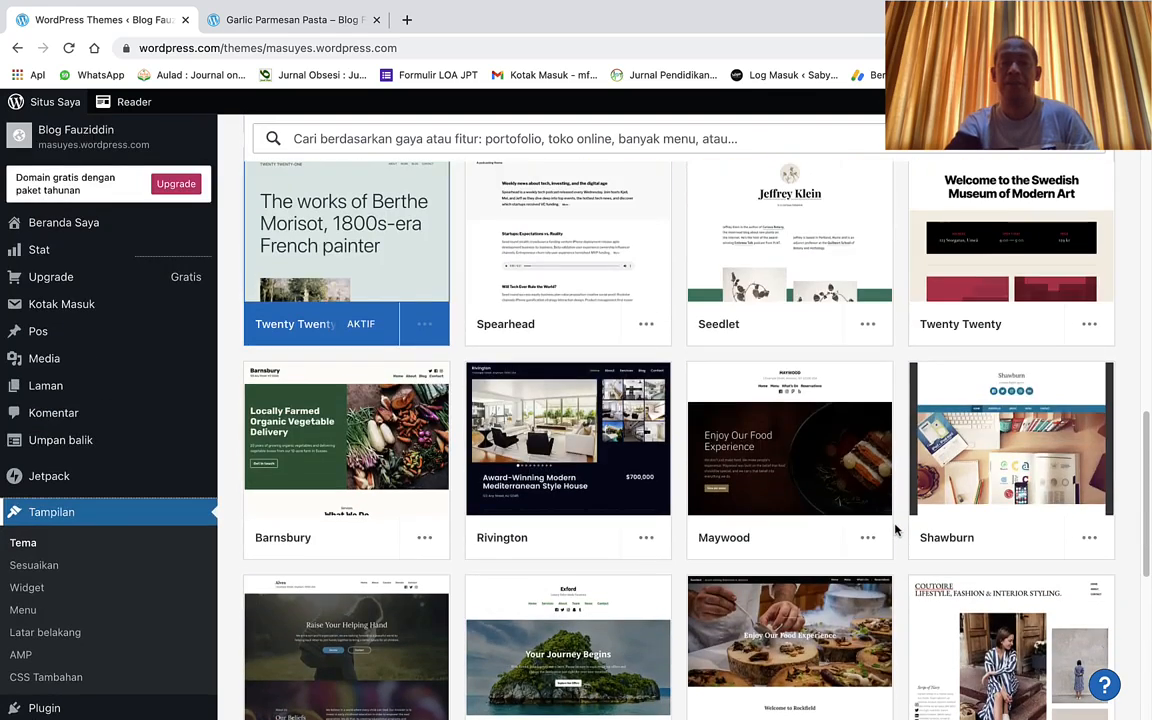
scroll(895, 530, "up", 4)
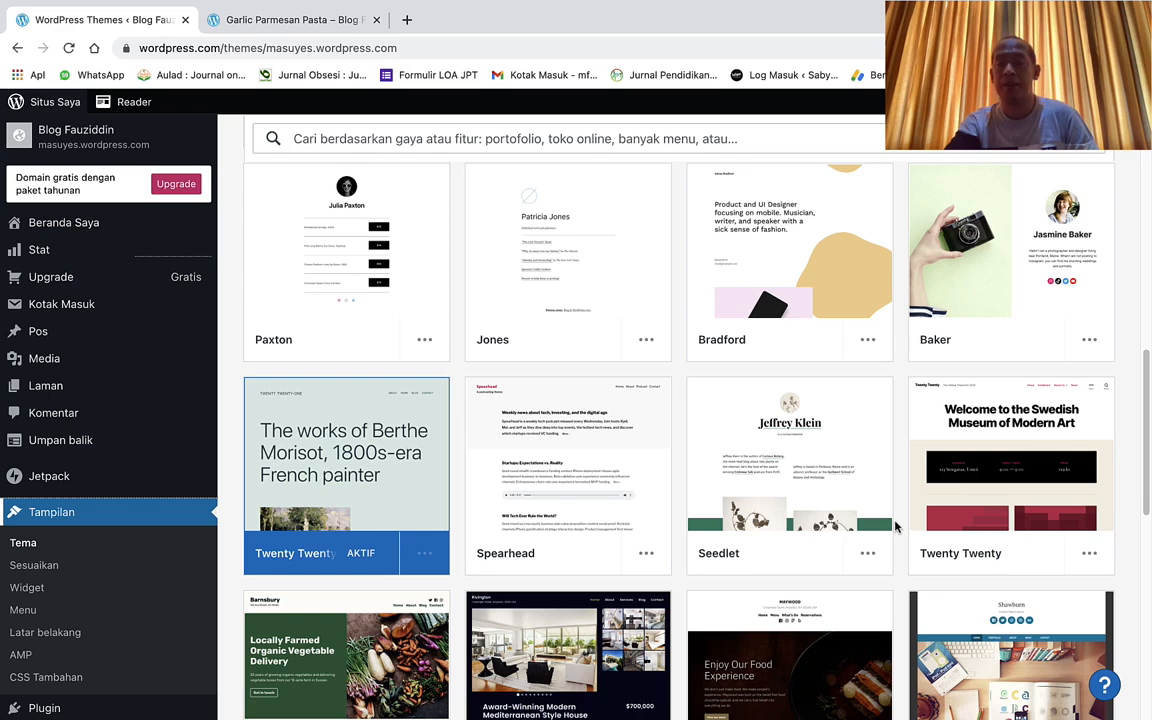
scroll(895, 527, "up", 7)
scroll(895, 527, "down", 11)
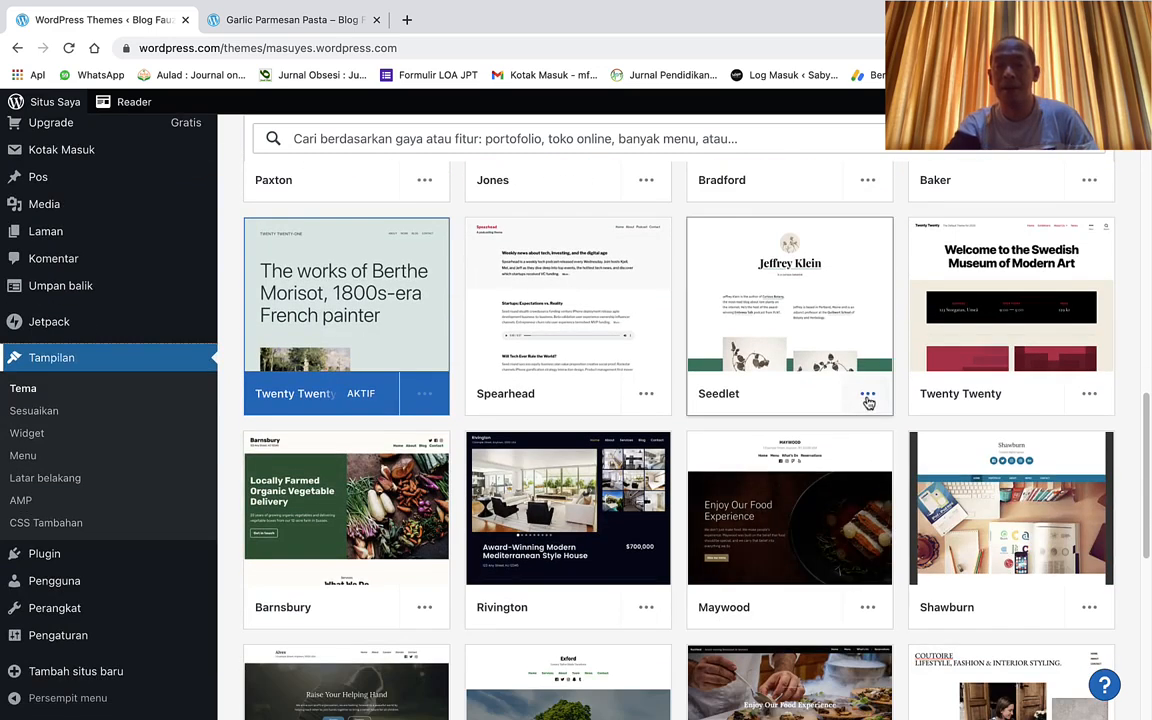
scroll(1023, 510, "down", 1)
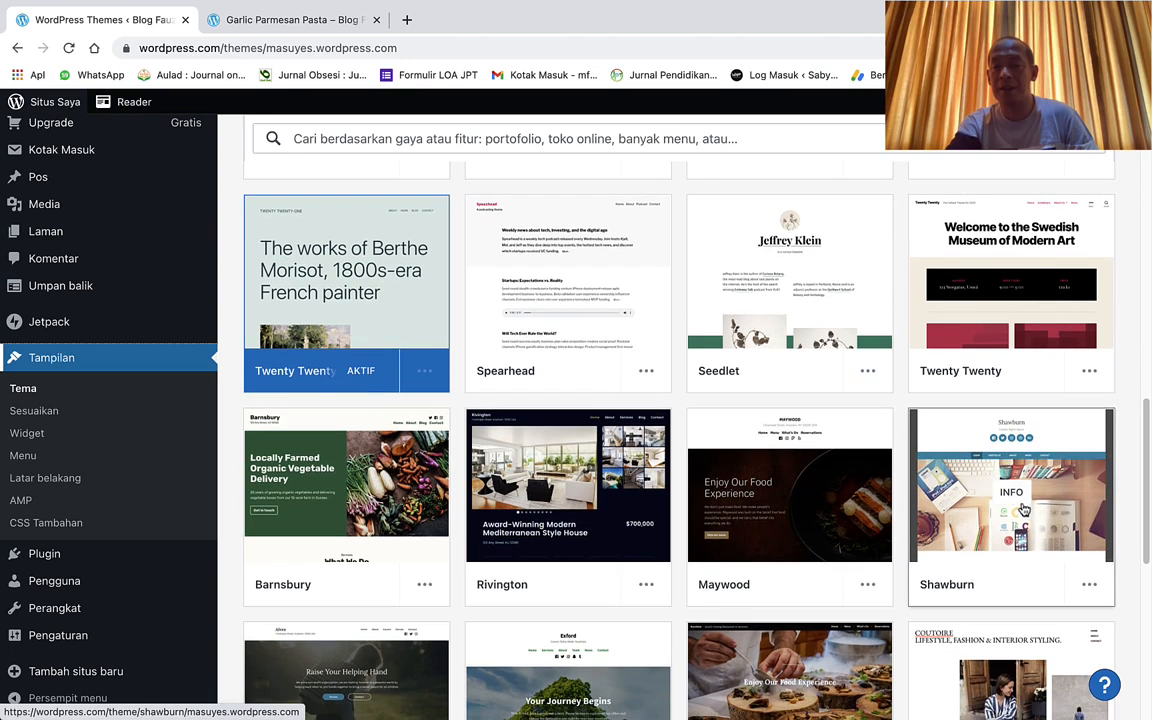
Activate the Shawburn theme, switching the design while keeping the existing homepage content
left_click(1089, 586)
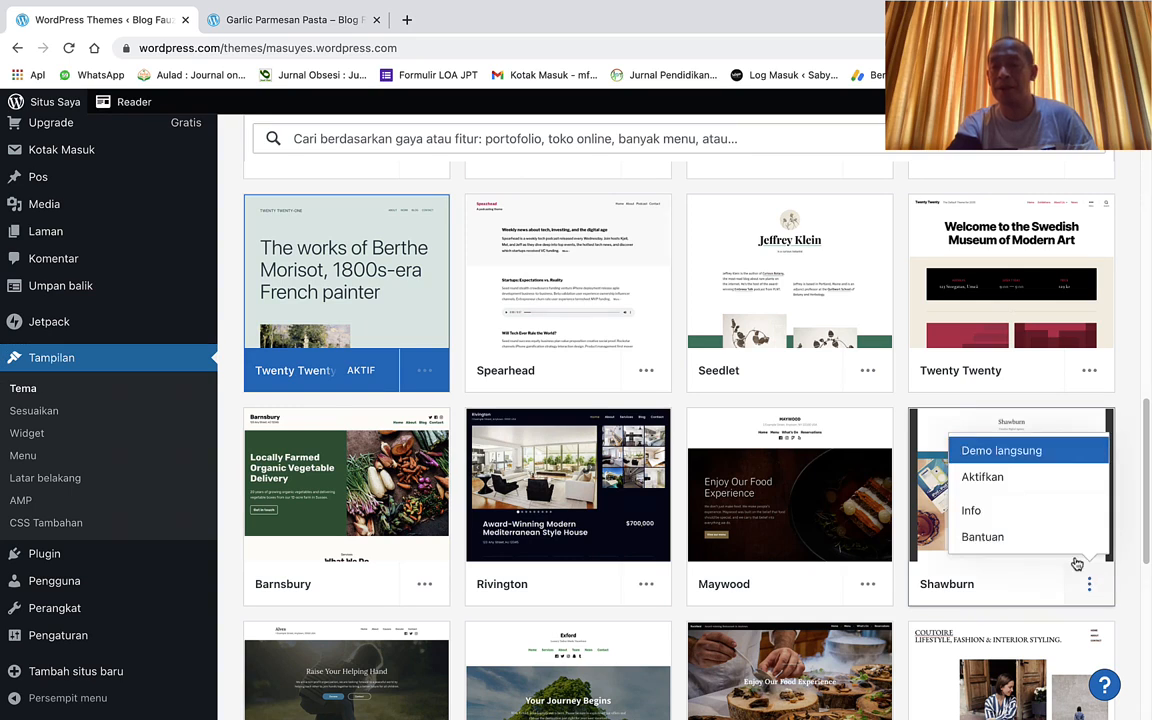
key("Down")
key("Down")
key("Down")
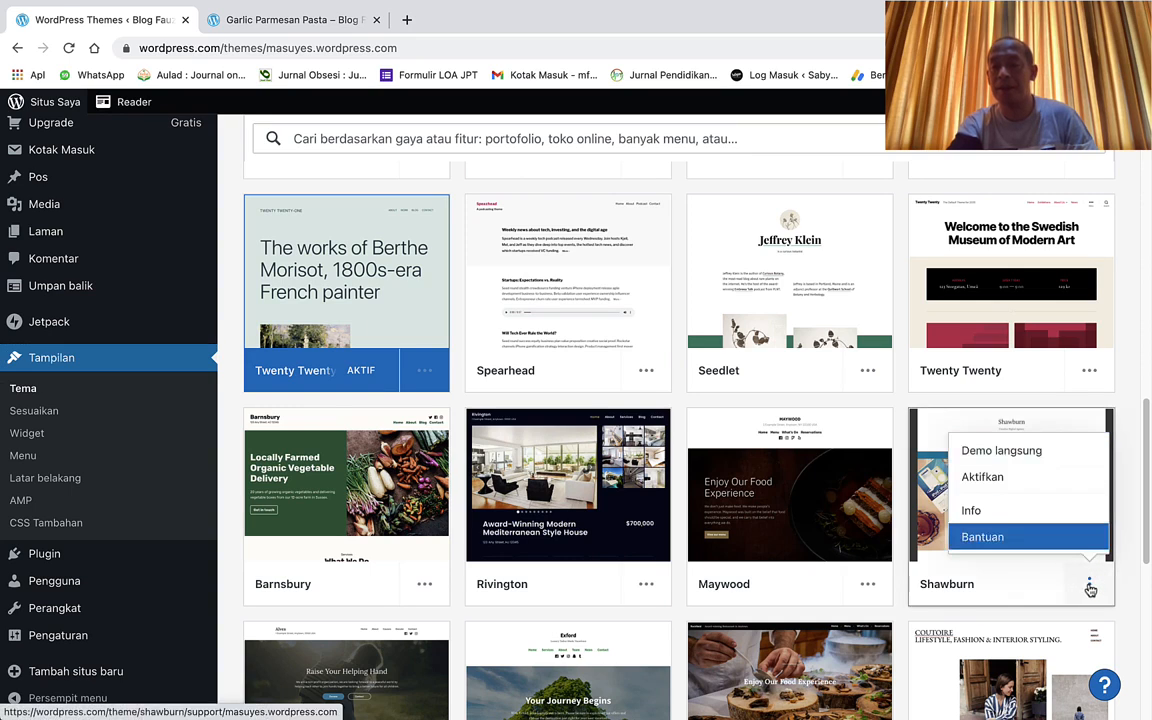
left_click(1015, 479)
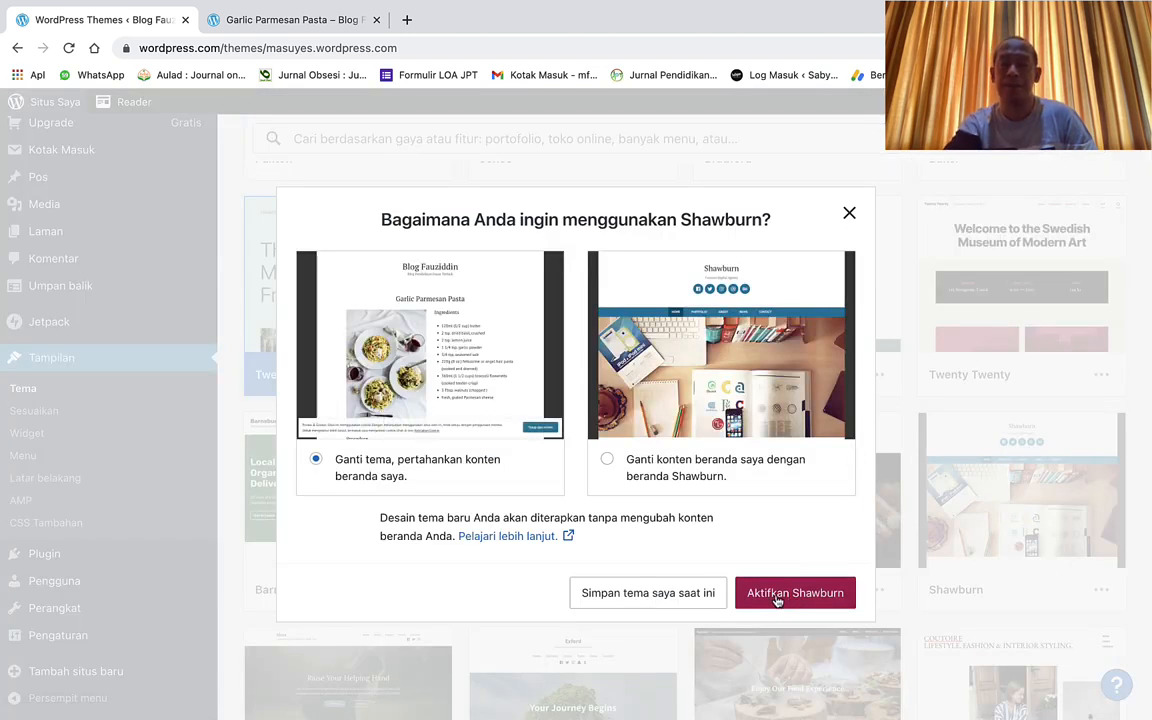
left_click(777, 597)
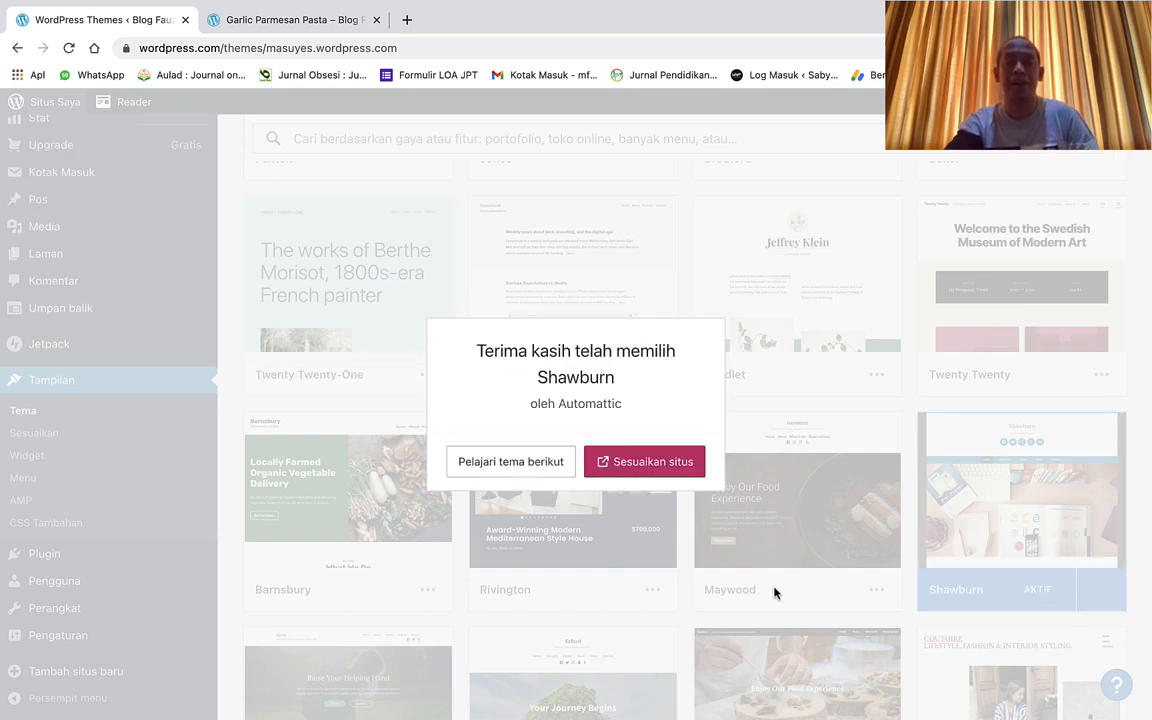
Open the site customizer for the Shawburn theme and dismiss its introduction tip and the preview's cookie notice
left_click(636, 462)
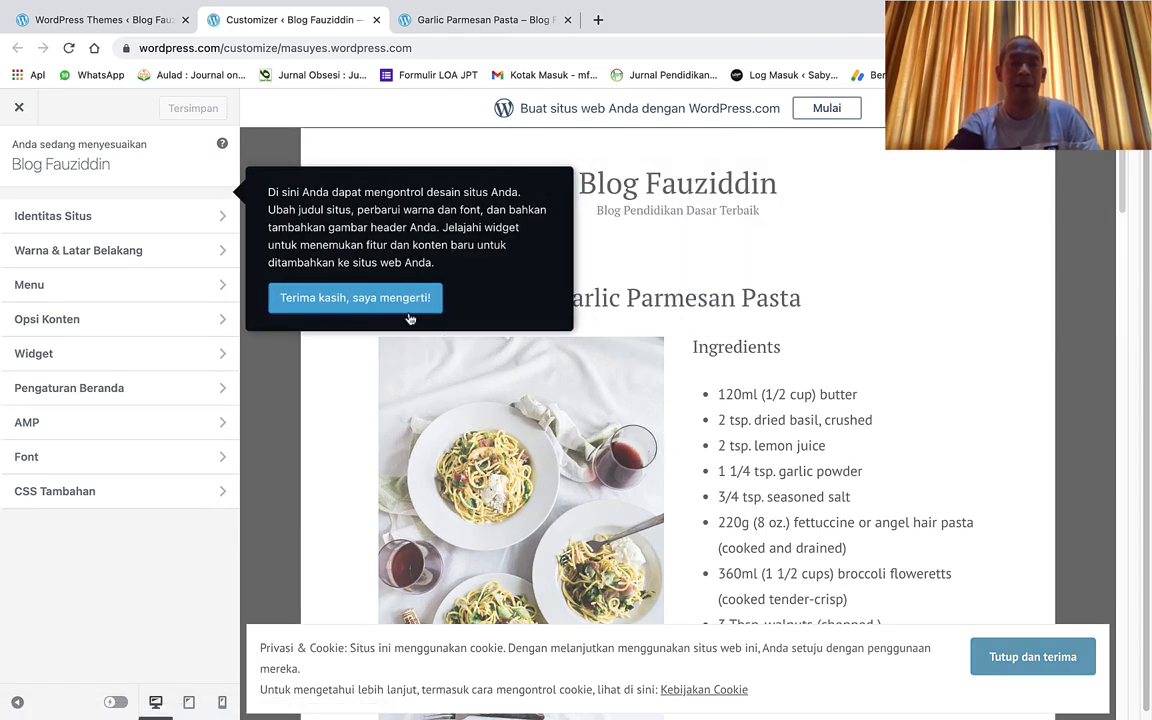
left_click(310, 300)
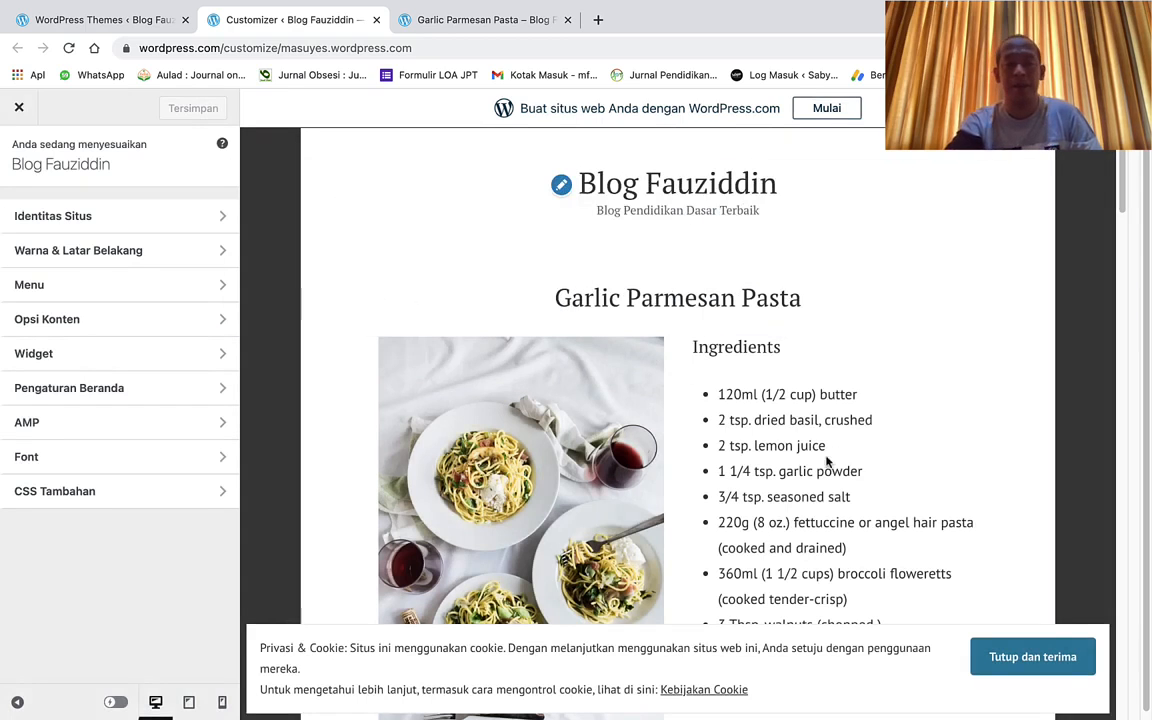
left_click(1007, 660)
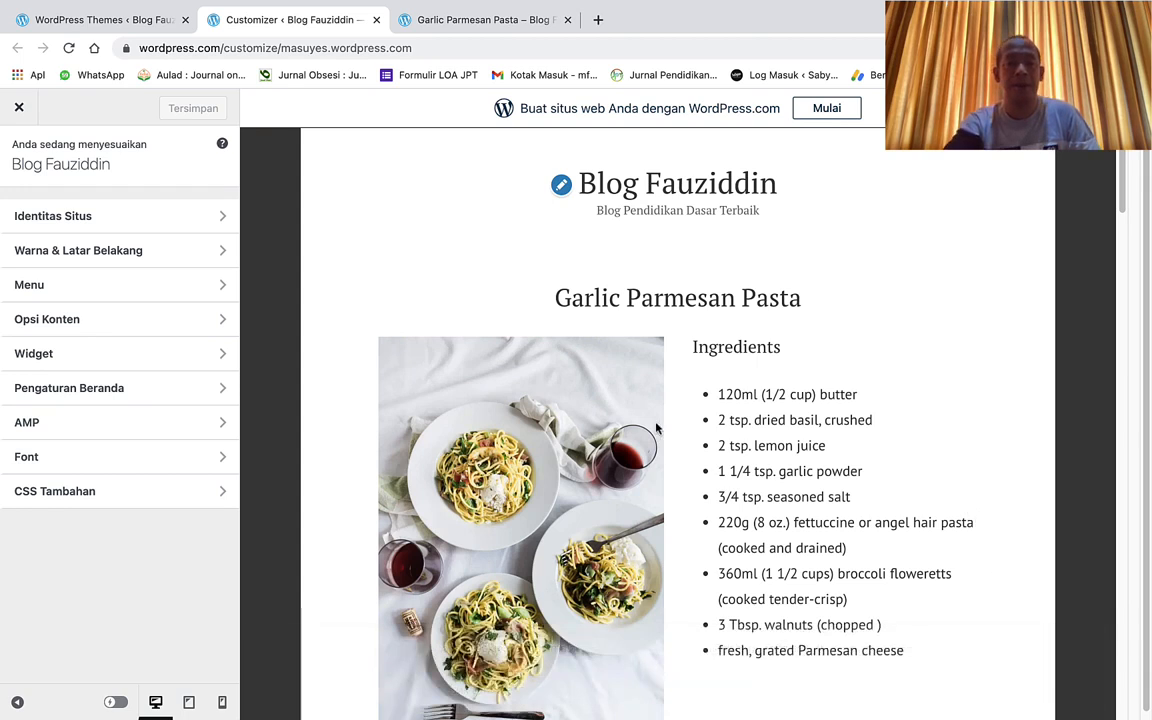
Review the site identity settings (Identitas Situs), including logo, title, slogan and site icon, and keep the footer credit on Standar
left_click(73, 223)
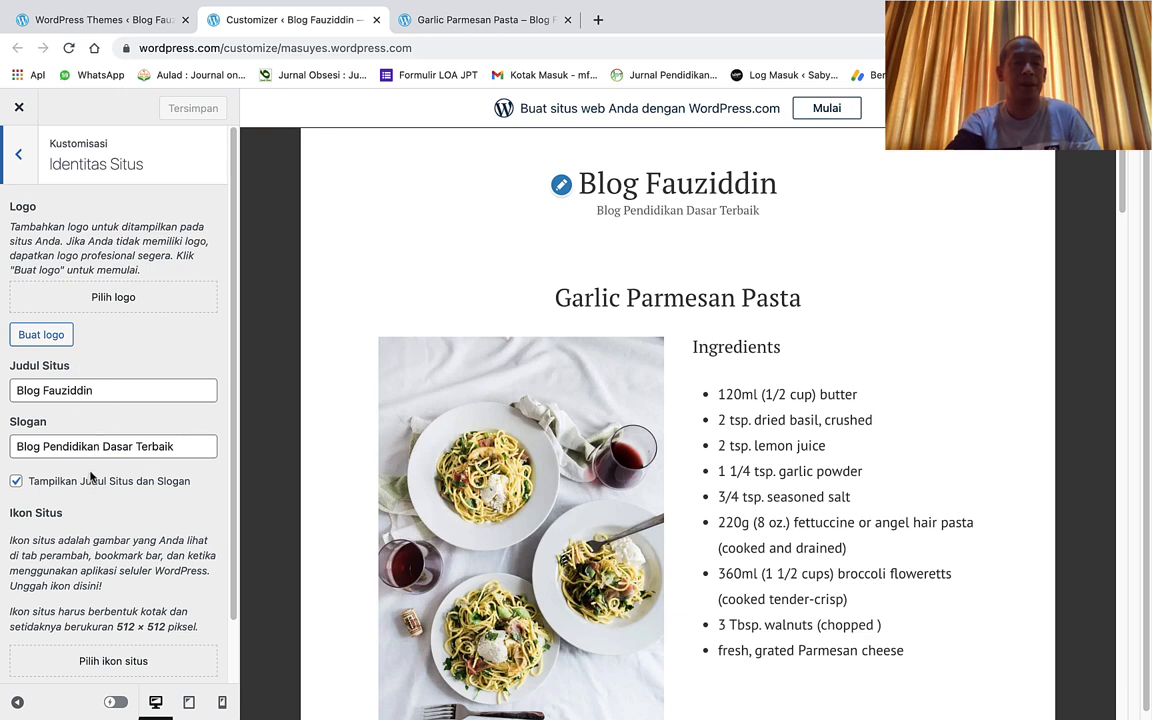
left_click(46, 337)
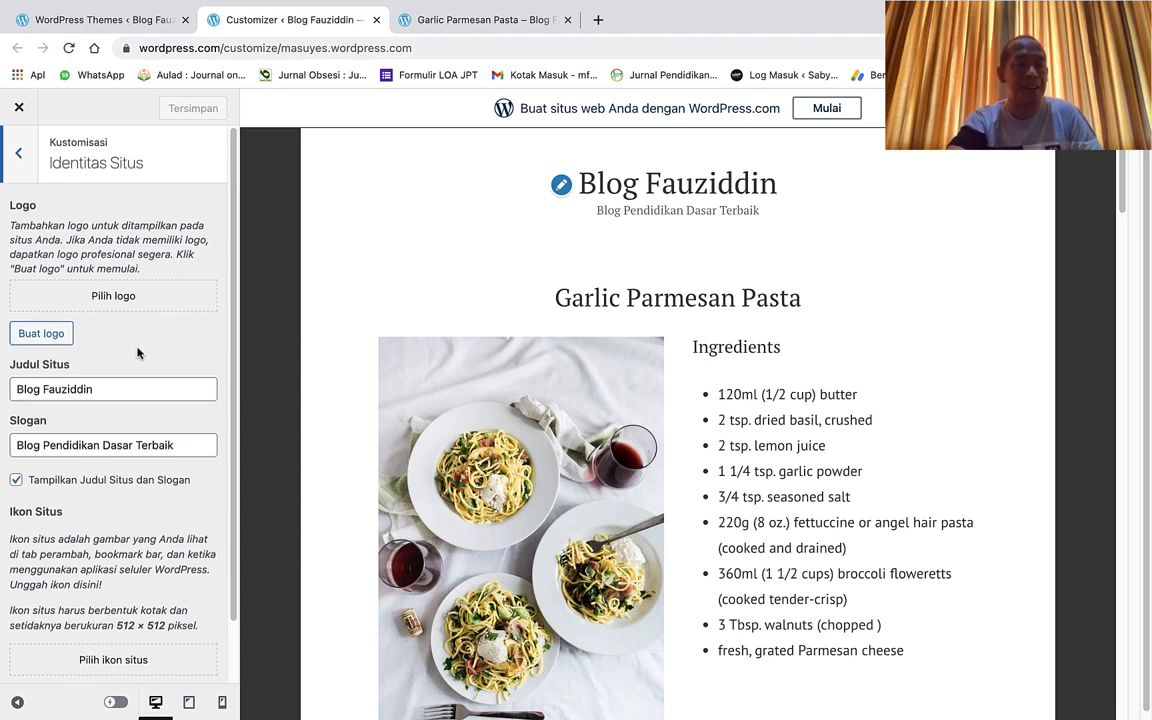
scroll(137, 352, "down", 2)
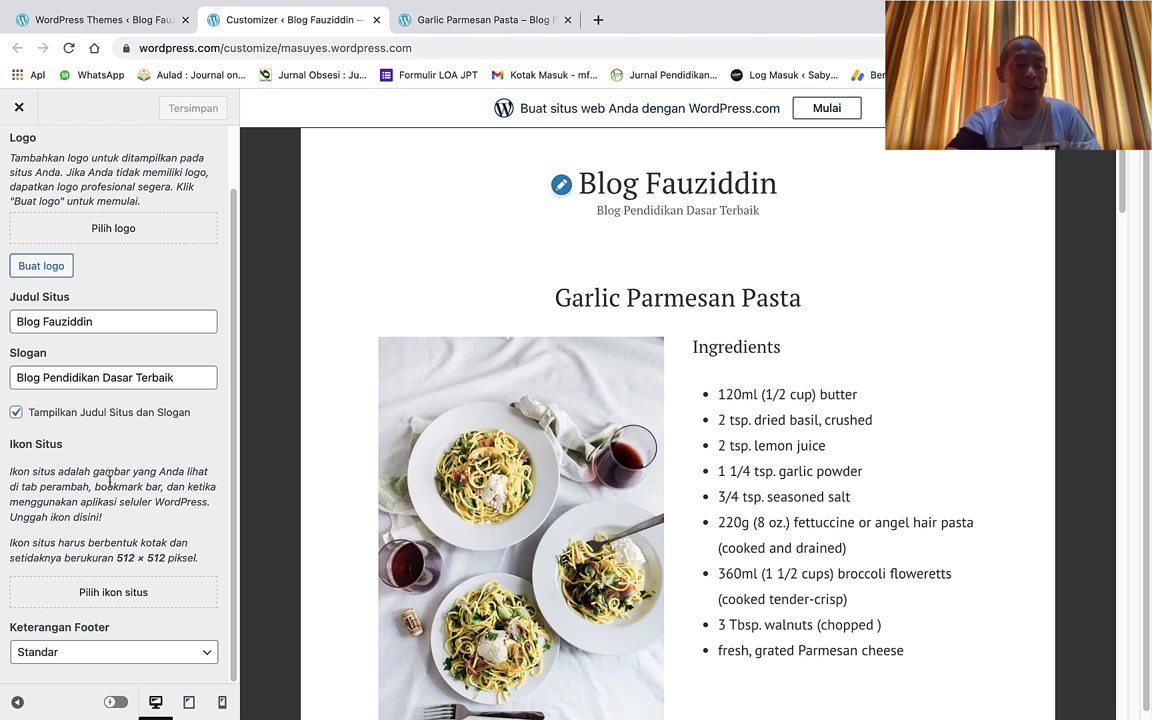
left_click(123, 656)
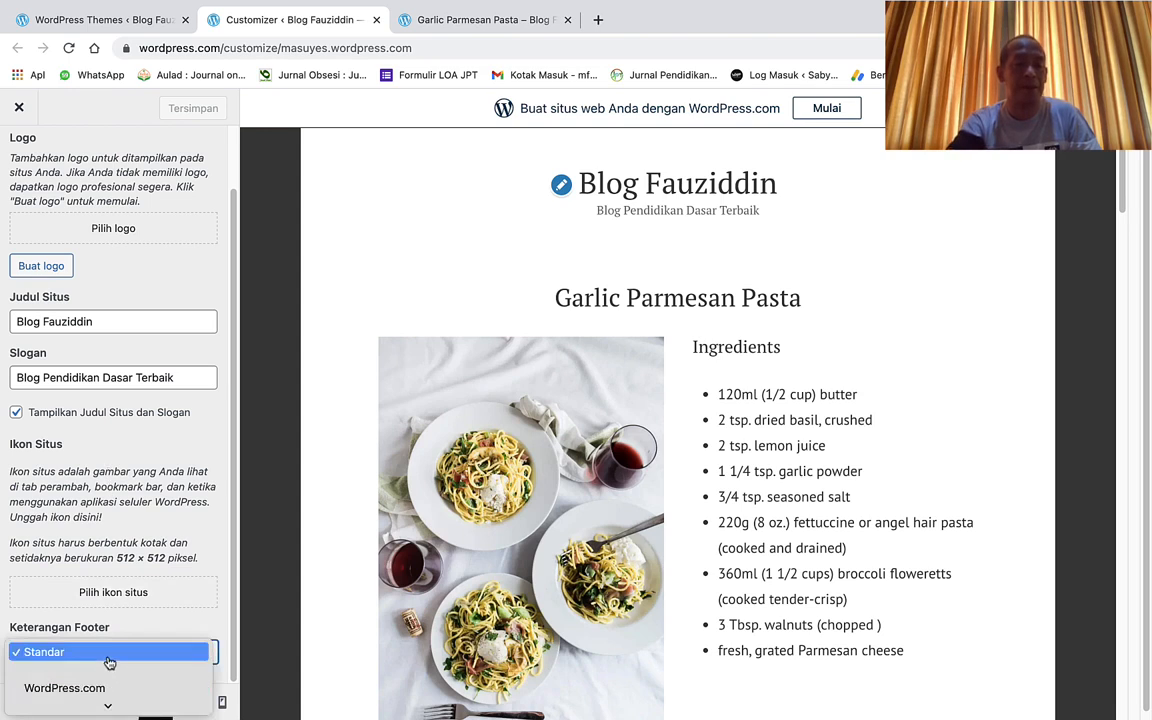
left_click(112, 656)
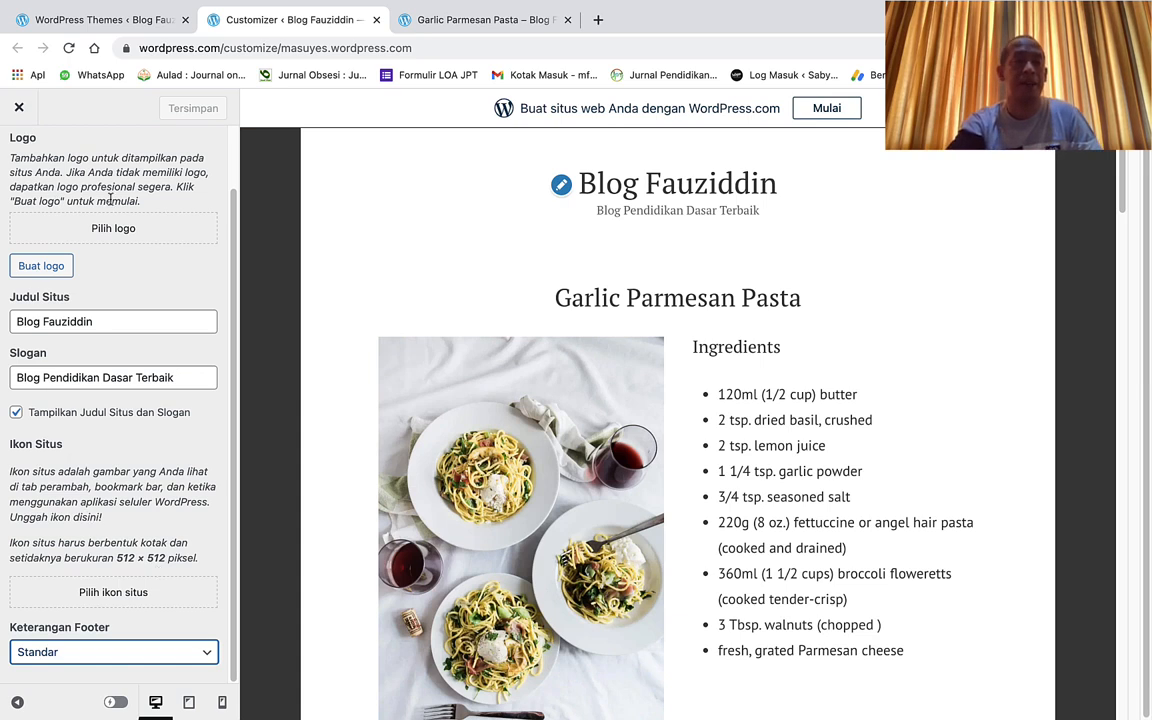
scroll(120, 180, "up", 2)
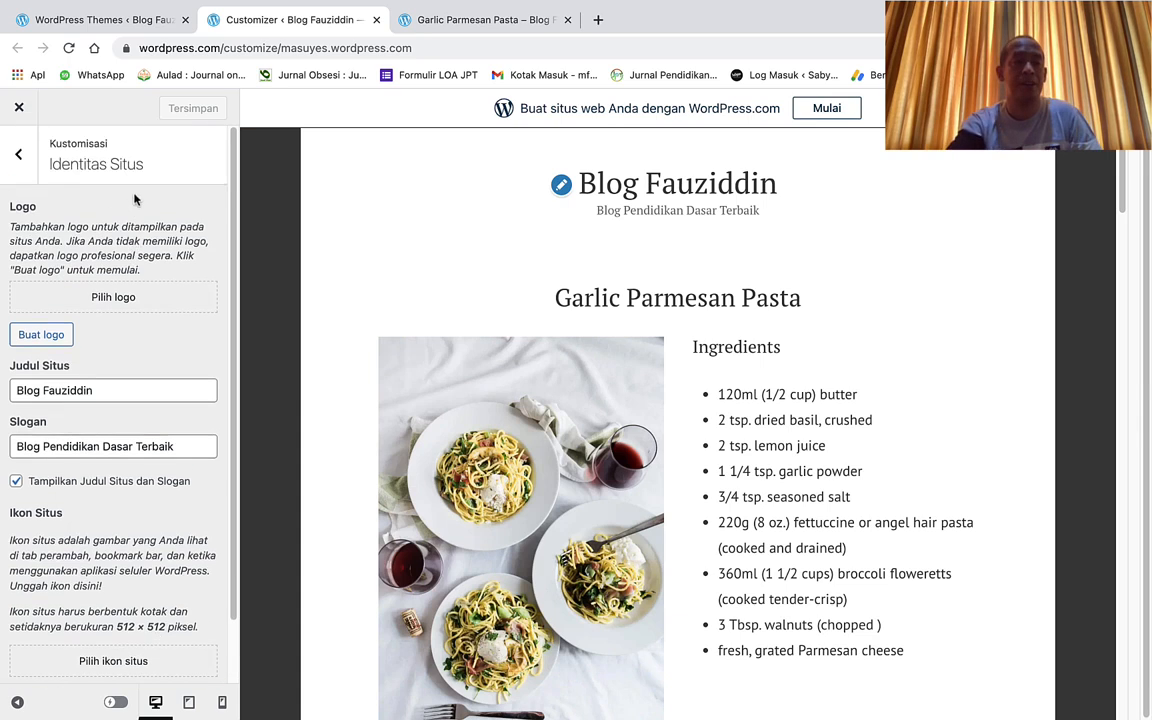
left_click(21, 157)
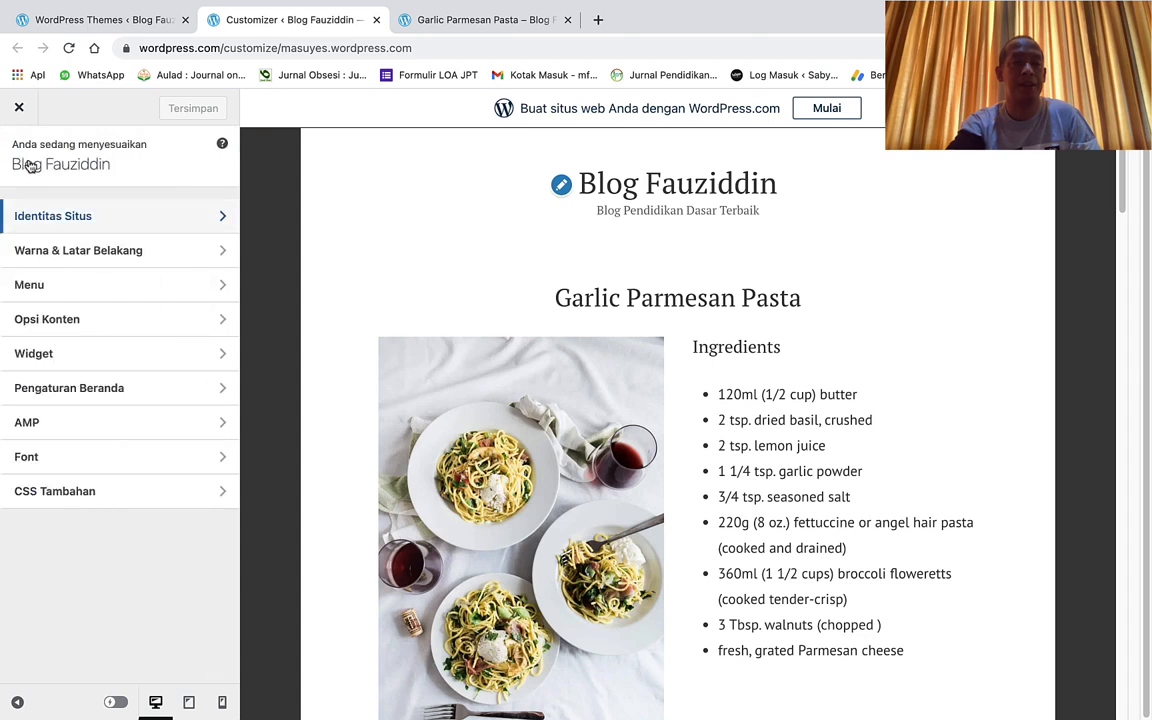
In the colours and background settings (Warna & Latar Belakang), try black and white as the primary color, then set it to dark purple
left_click(76, 256)
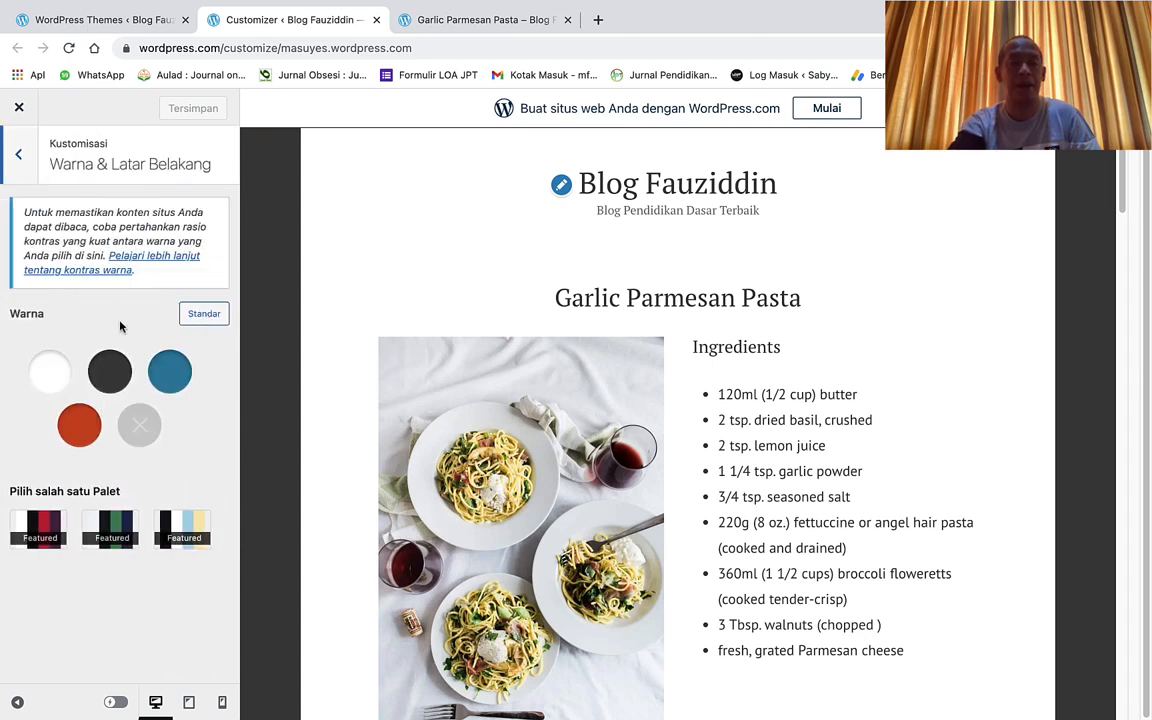
left_click(177, 382)
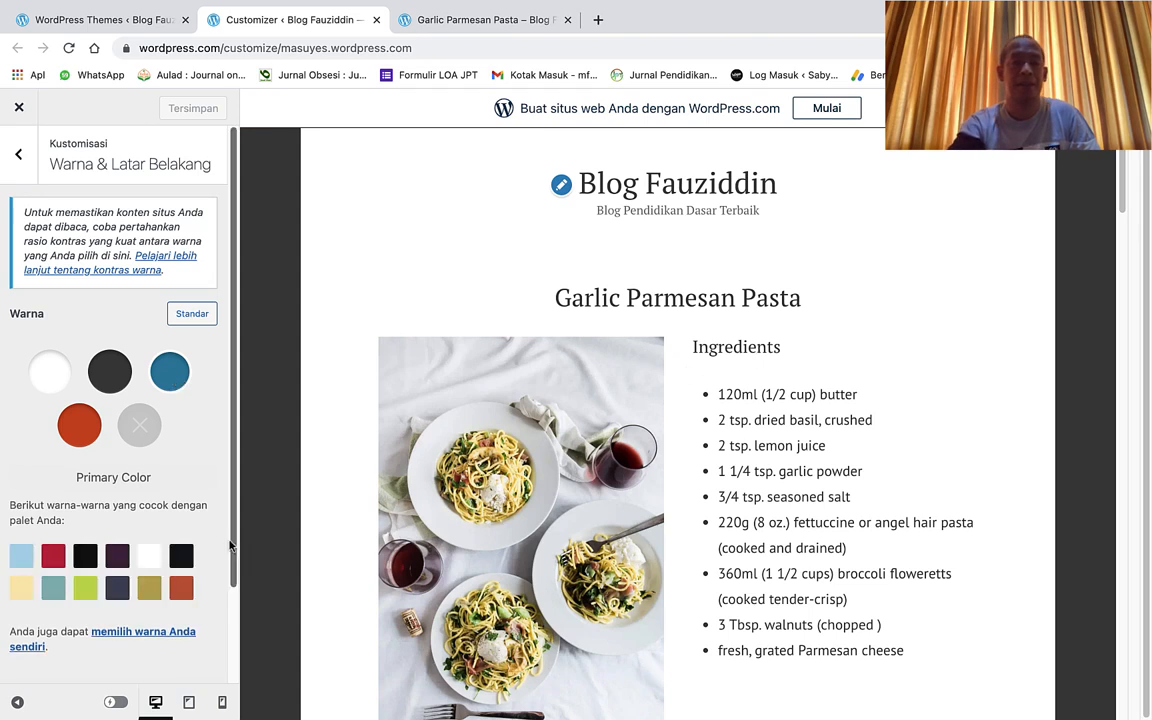
left_click(180, 556)
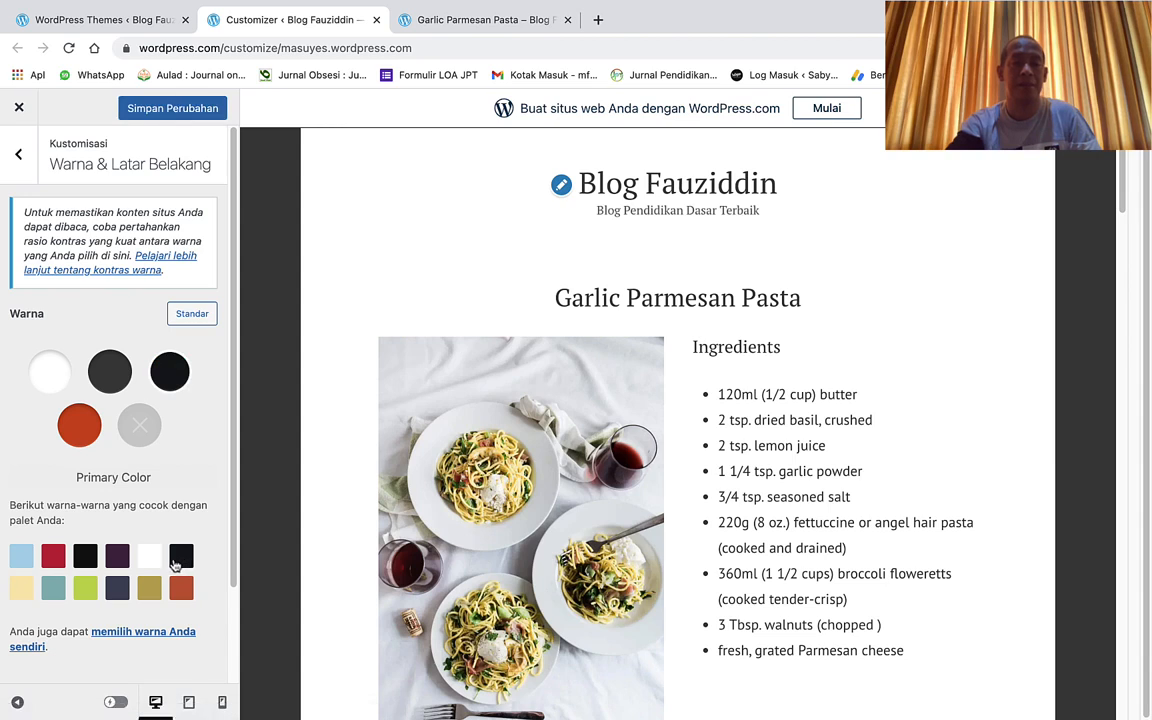
left_click(149, 557)
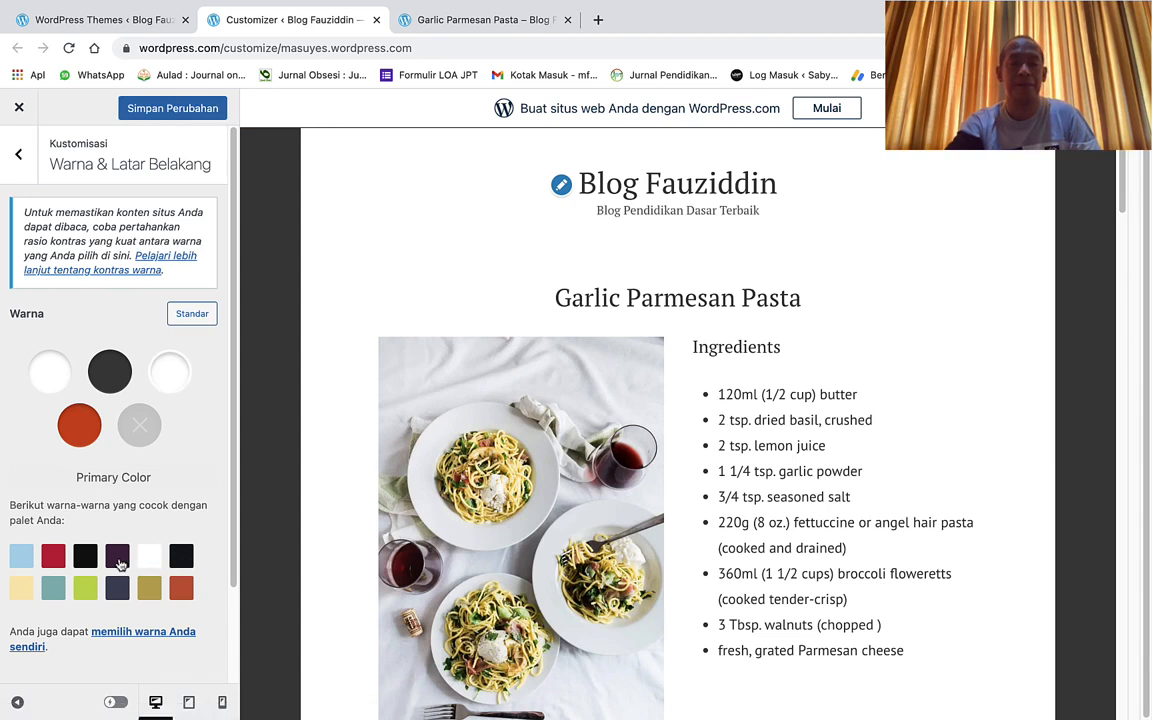
left_click(118, 560)
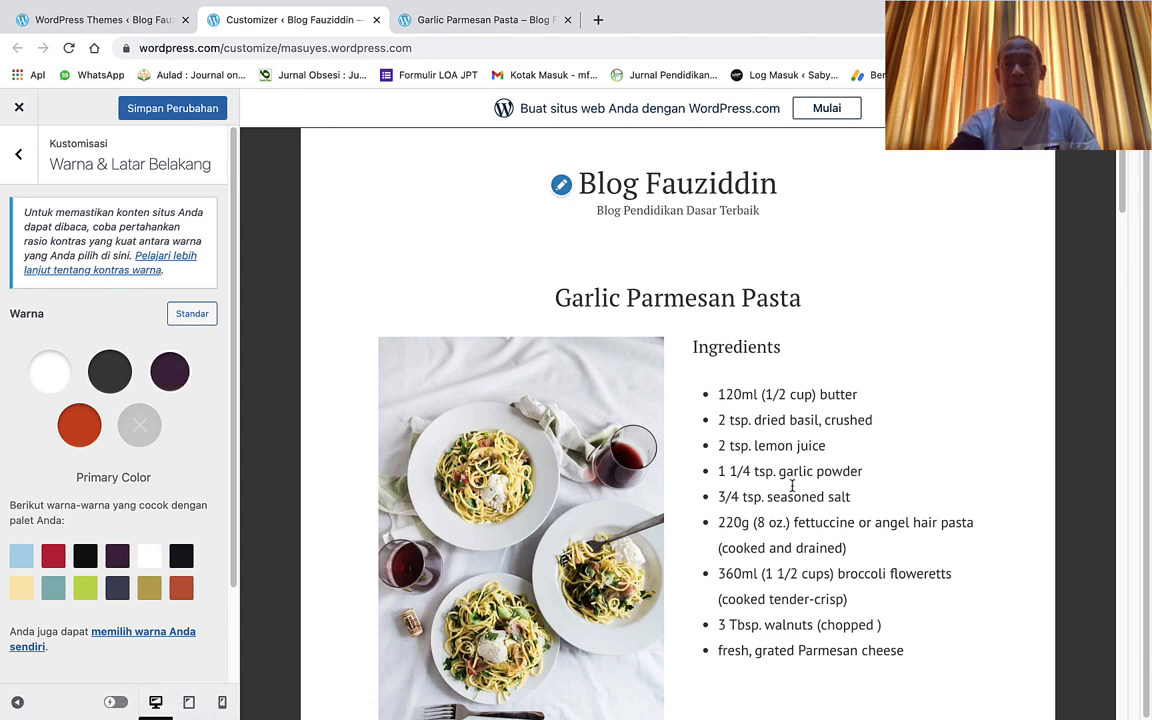
Look through the posts in the preview and examine the suggested colours for the secondary color and the background color
scroll(968, 373, "down", 20)
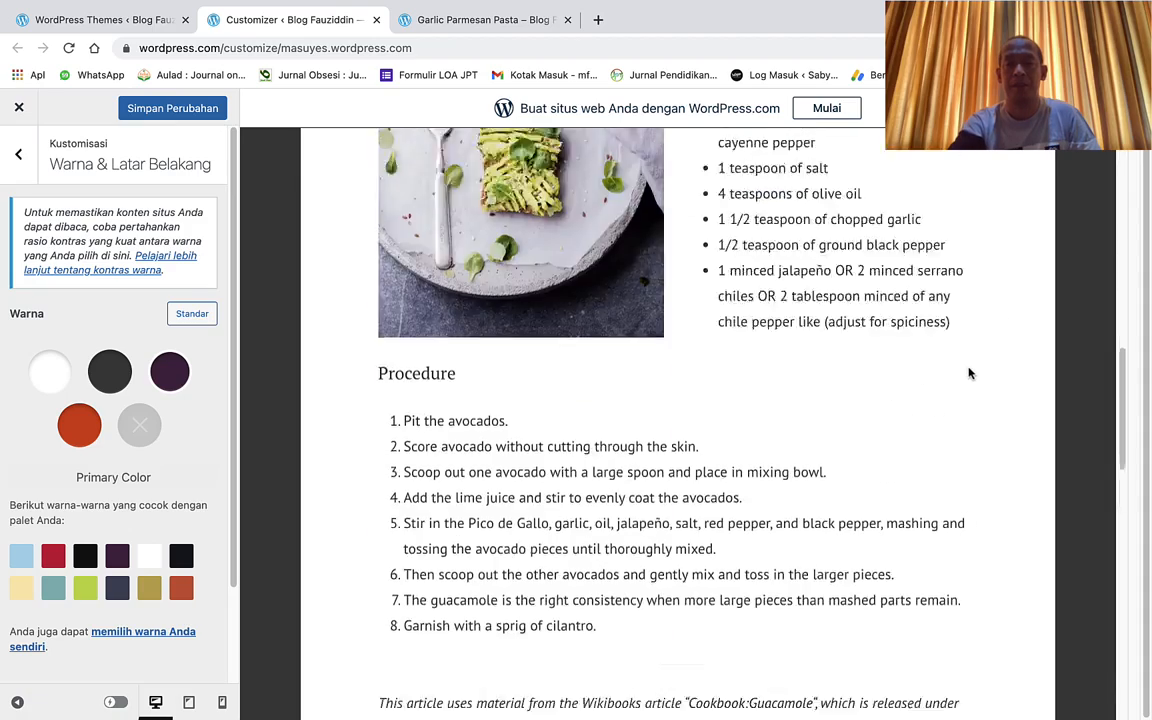
scroll(968, 373, "down", 3)
scroll(380, 540, "up", 10)
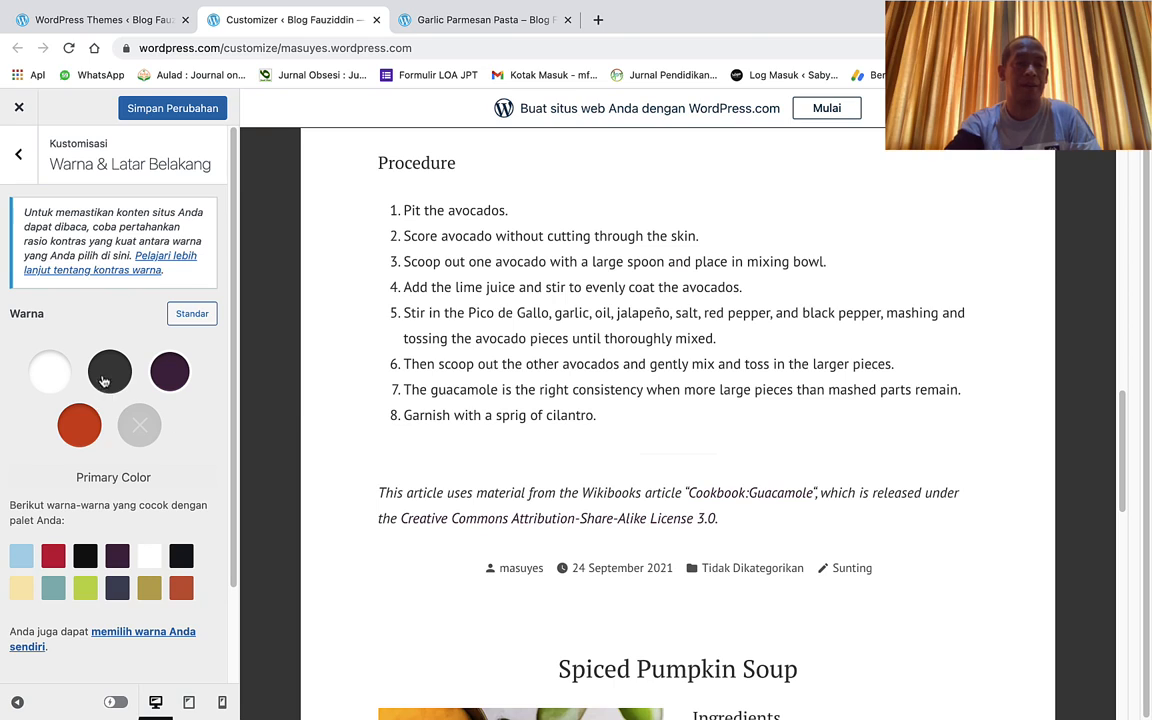
left_click(106, 376)
left_click(80, 420)
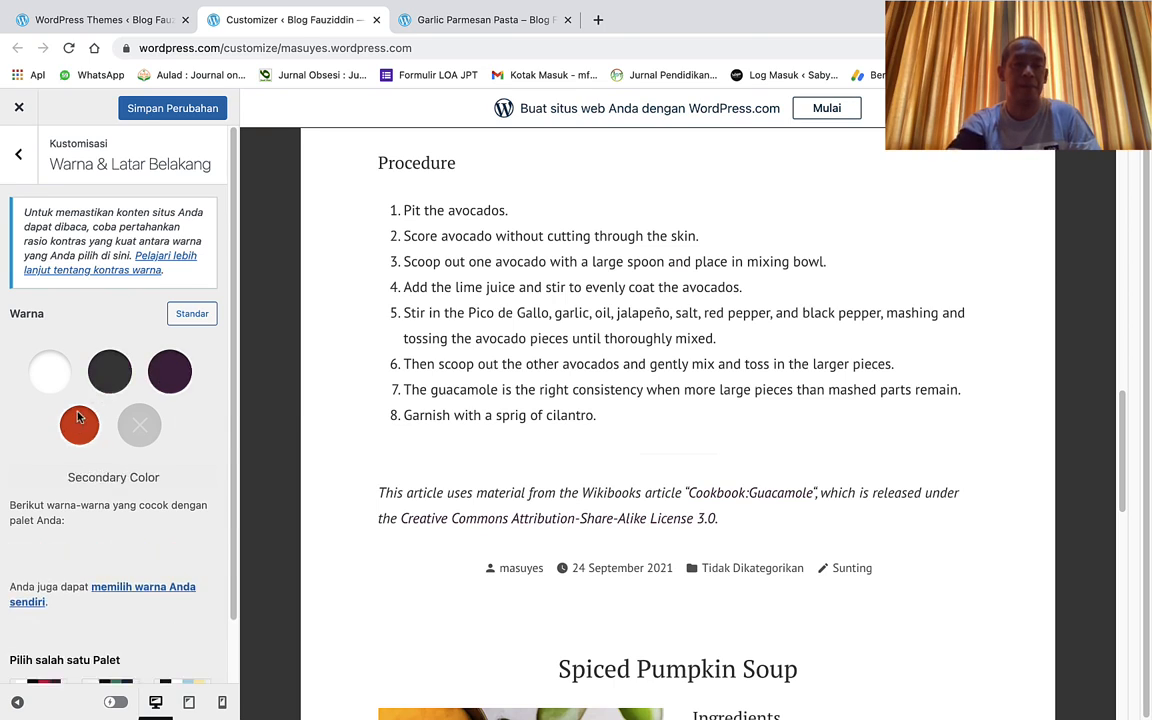
left_click(115, 370)
left_click(55, 375)
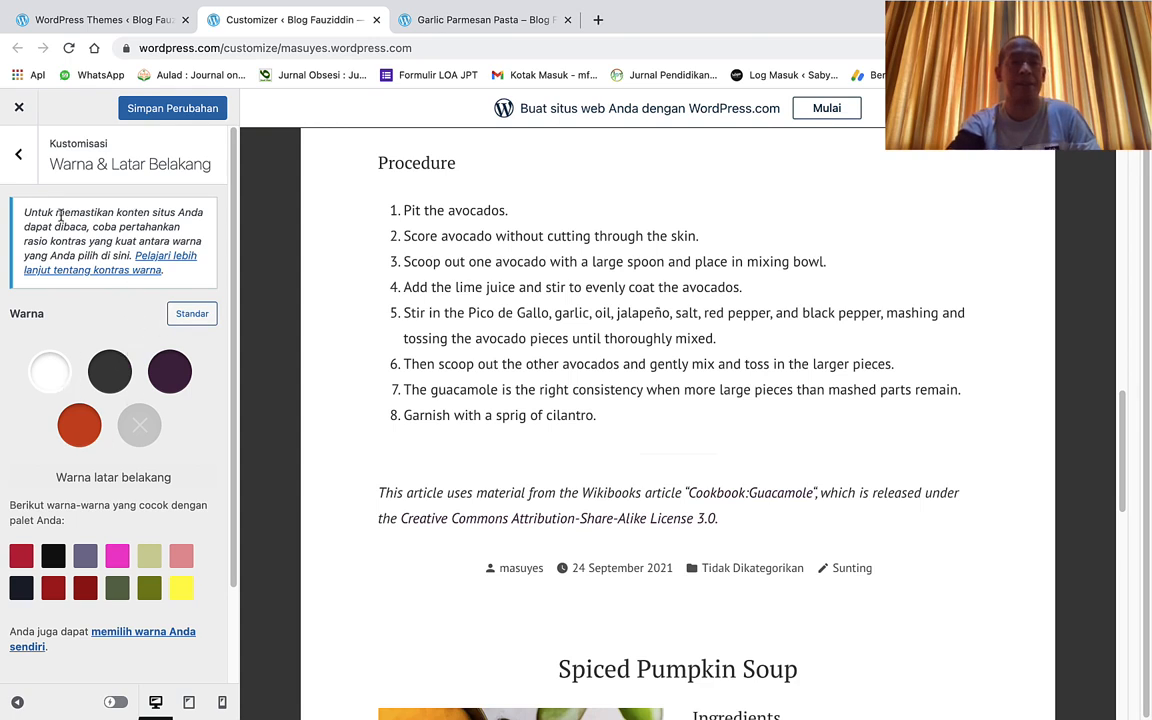
Review the site's navigation menus, including the items and location options of the Social and Social Menu menus
left_click(18, 154)
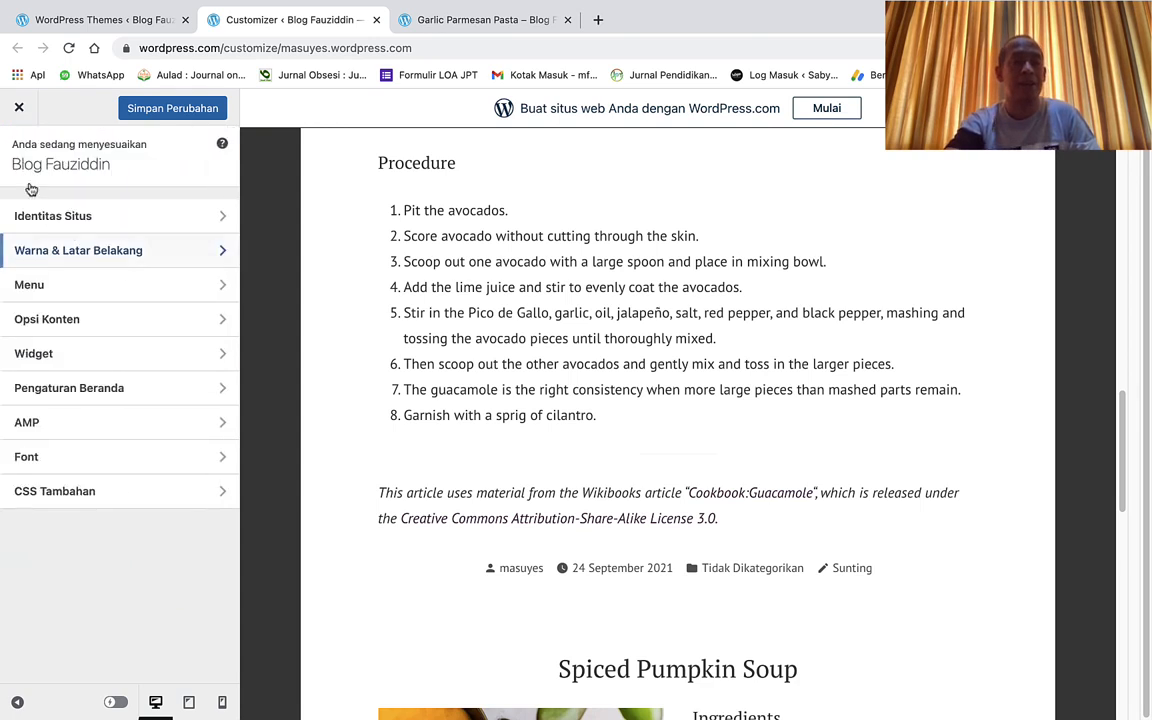
left_click(60, 285)
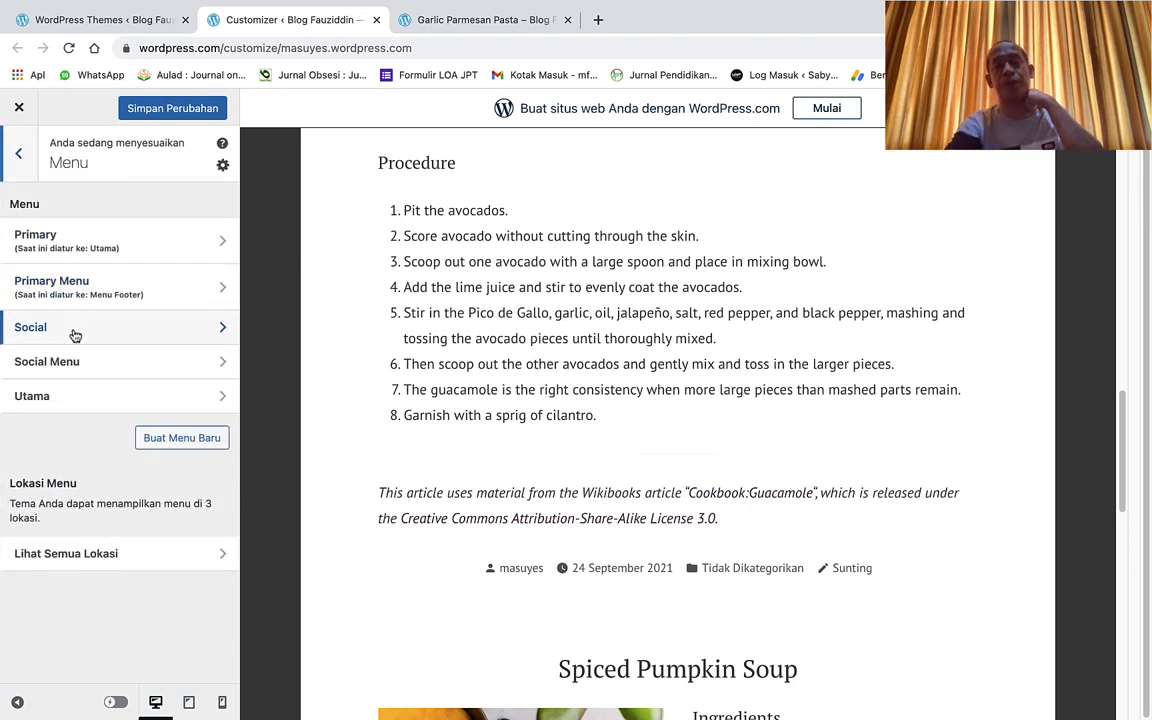
left_click(75, 335)
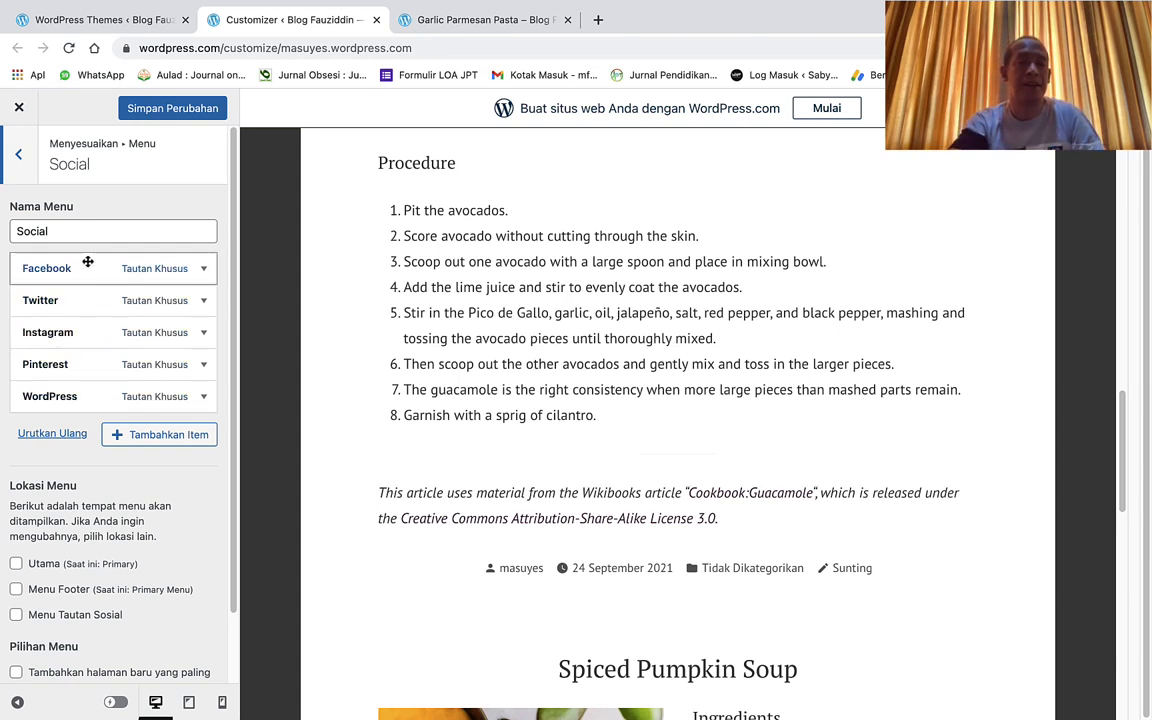
left_click(17, 160)
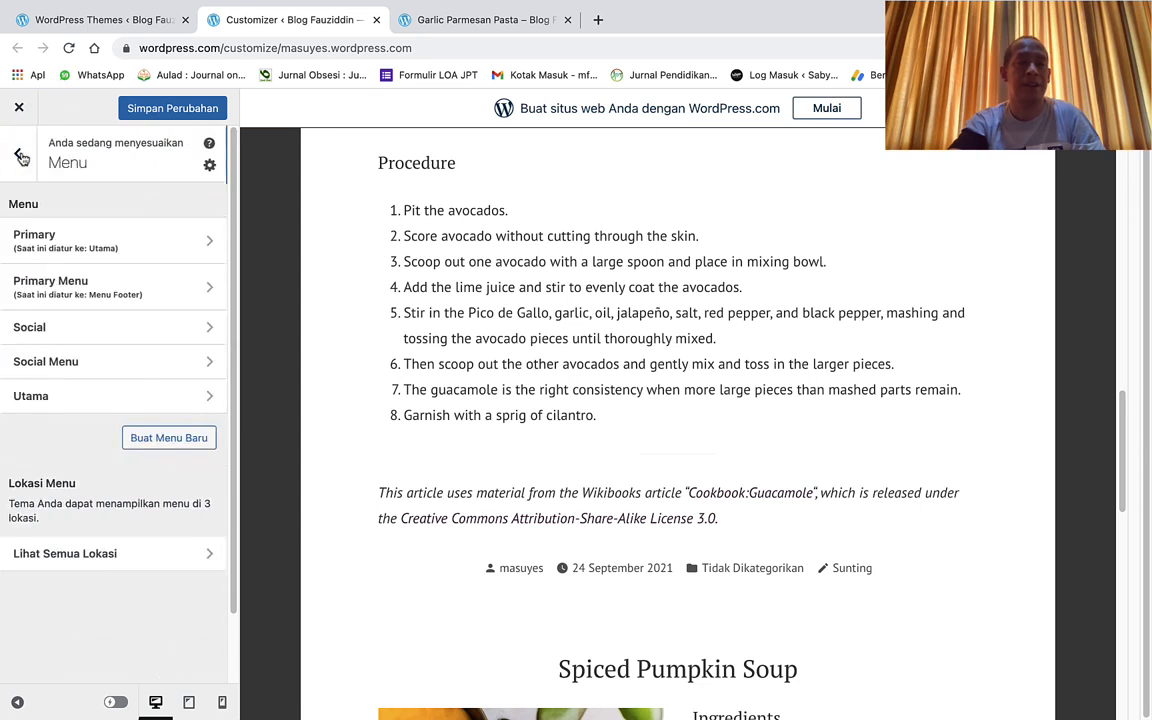
left_click(94, 362)
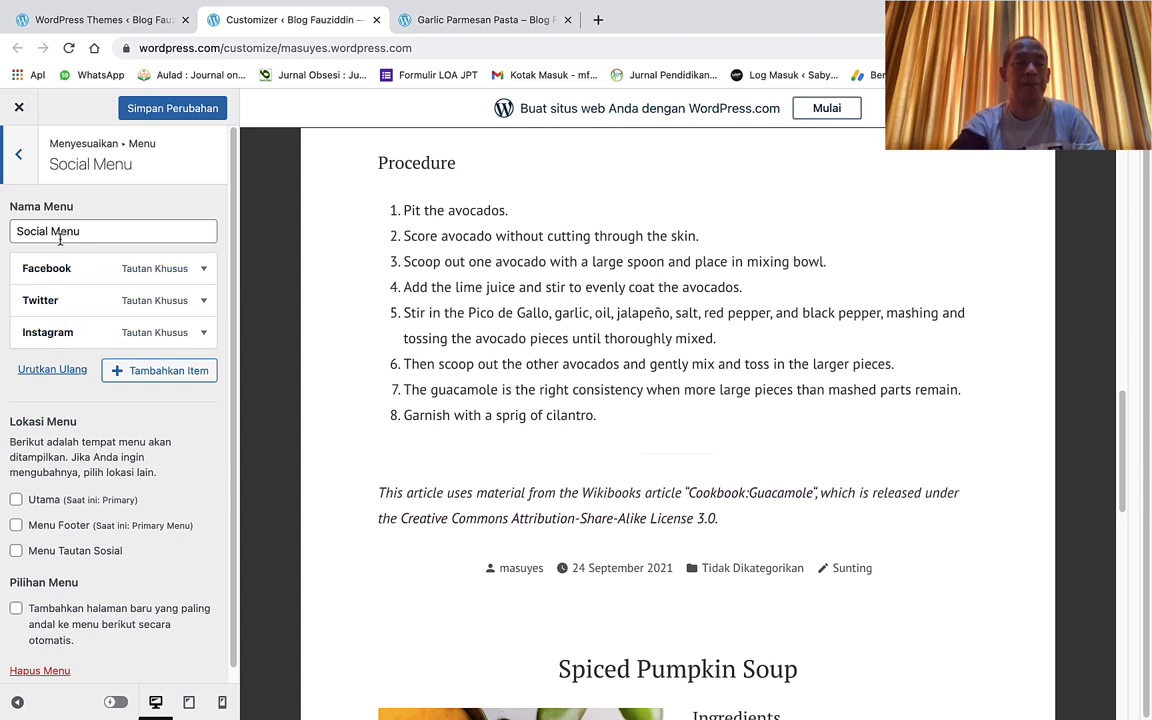
left_click(21, 162)
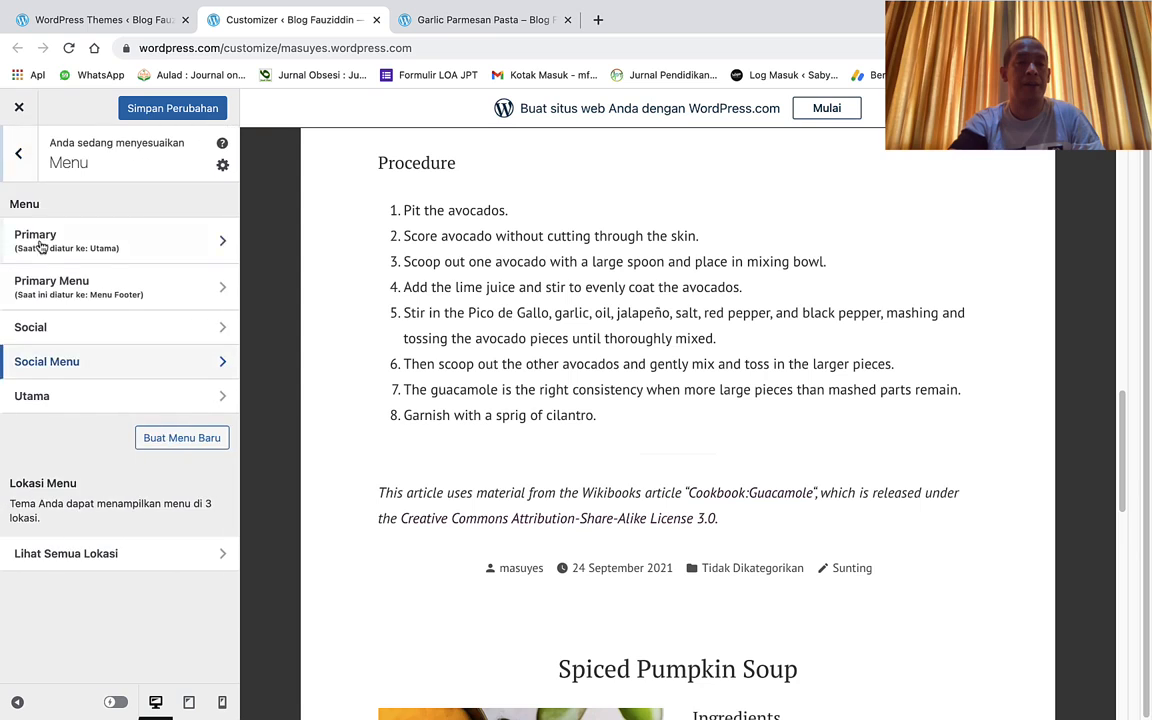
In the content options (Opsi Konten), enable showing the featured image on pages, check the posts in the preview and save the changes
left_click(15, 155)
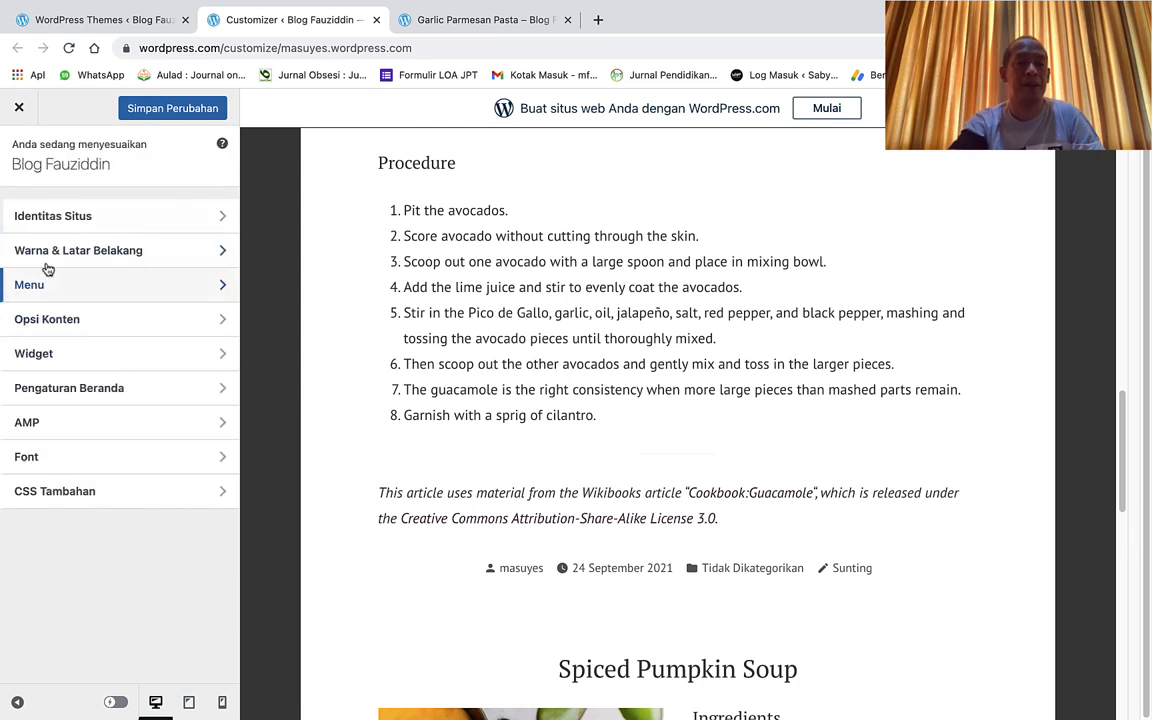
left_click(80, 326)
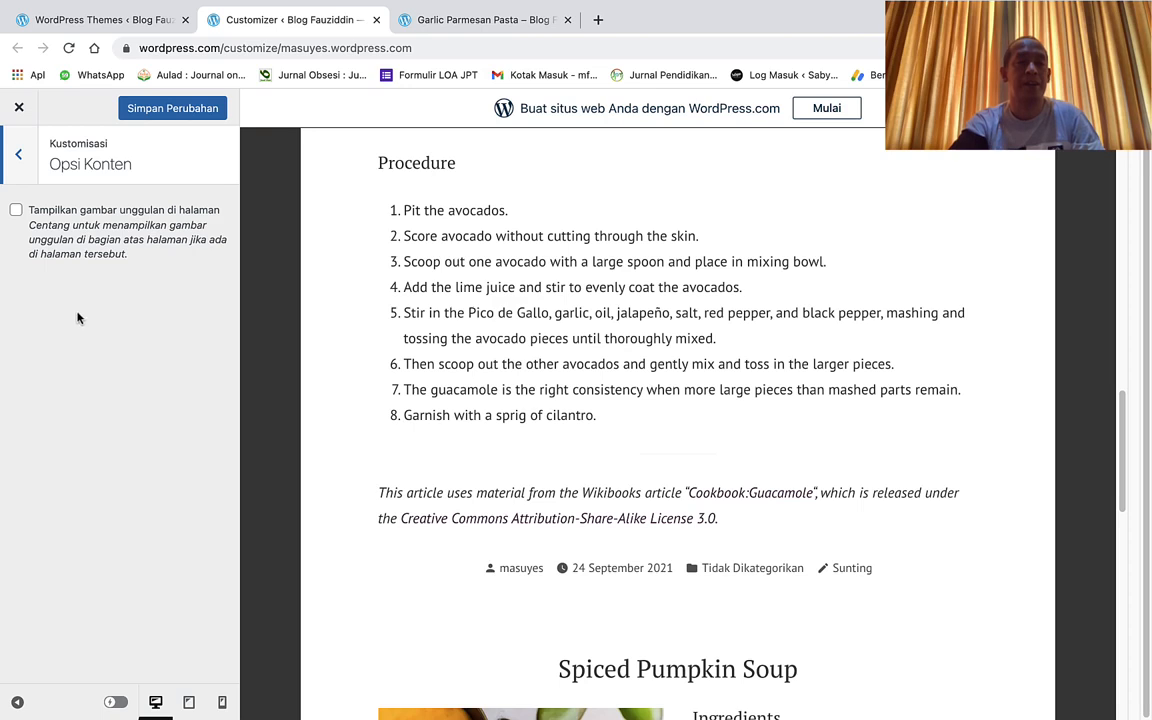
left_click(15, 212)
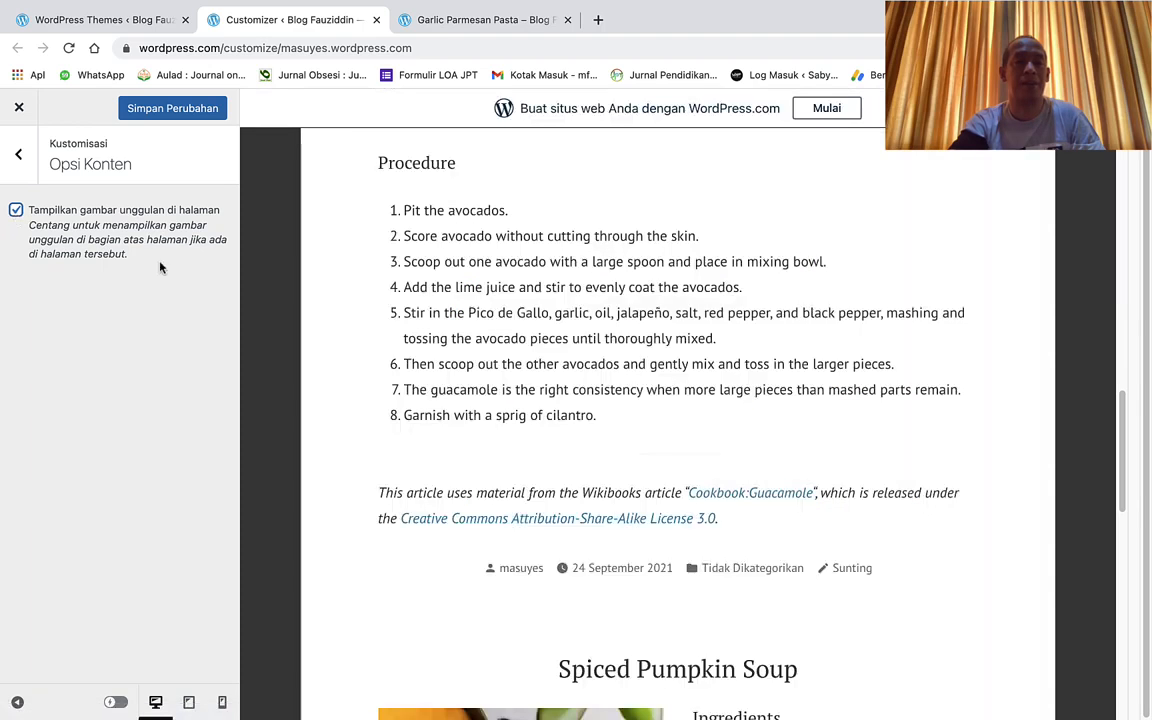
scroll(548, 300, "down", 4)
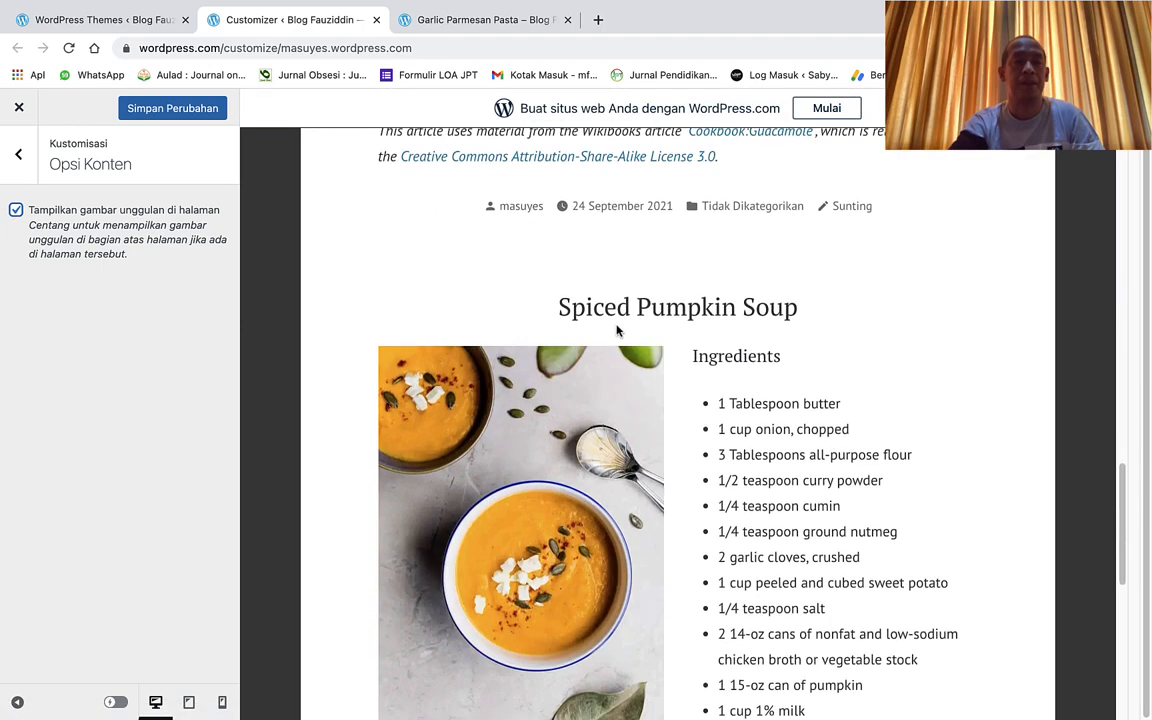
scroll(617, 331, "down", 3)
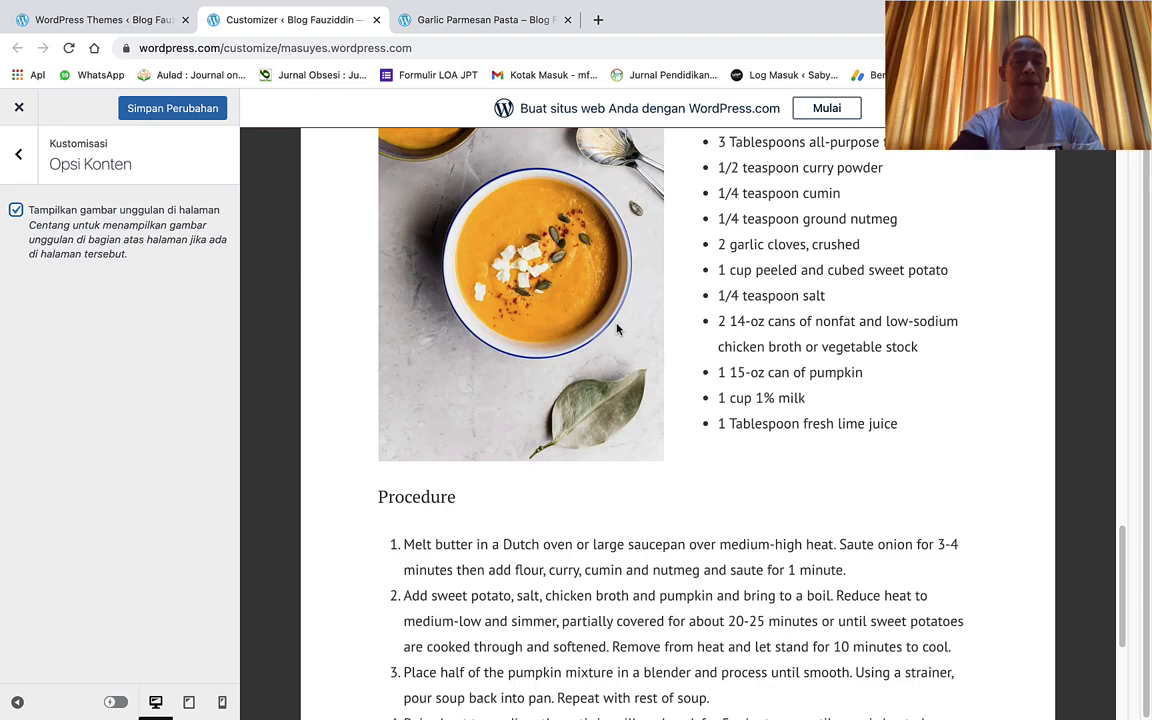
scroll(617, 328, "up", 15)
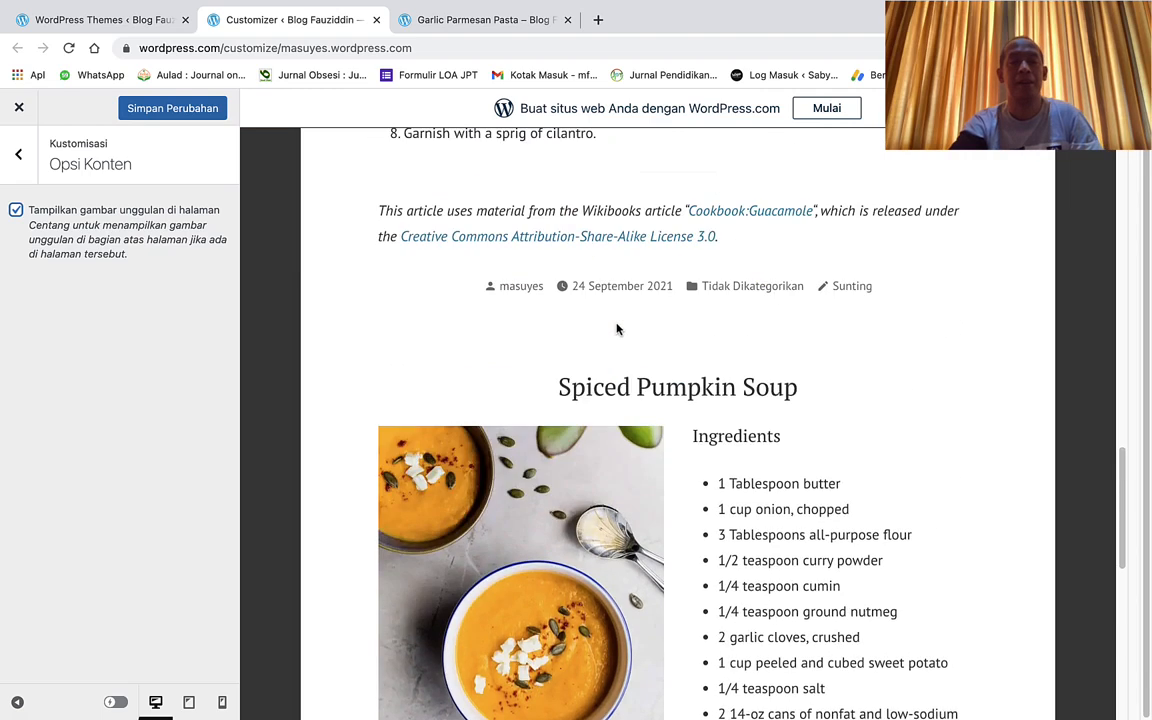
scroll(617, 323, "up", 5)
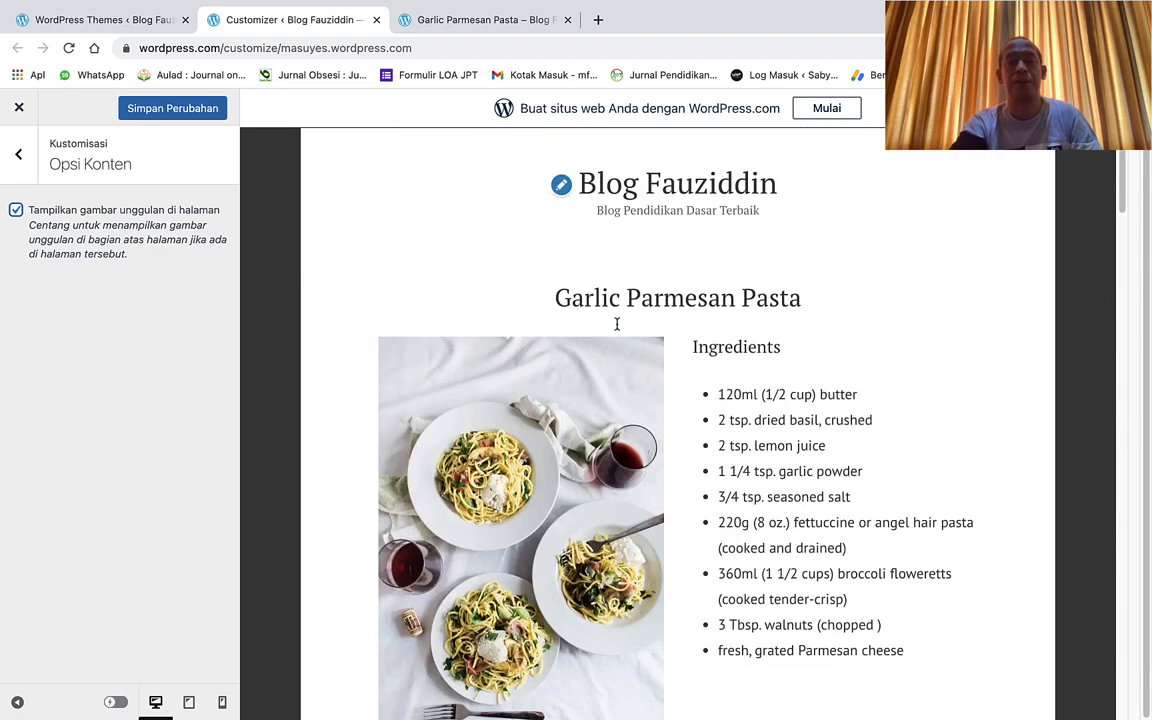
left_click(171, 116)
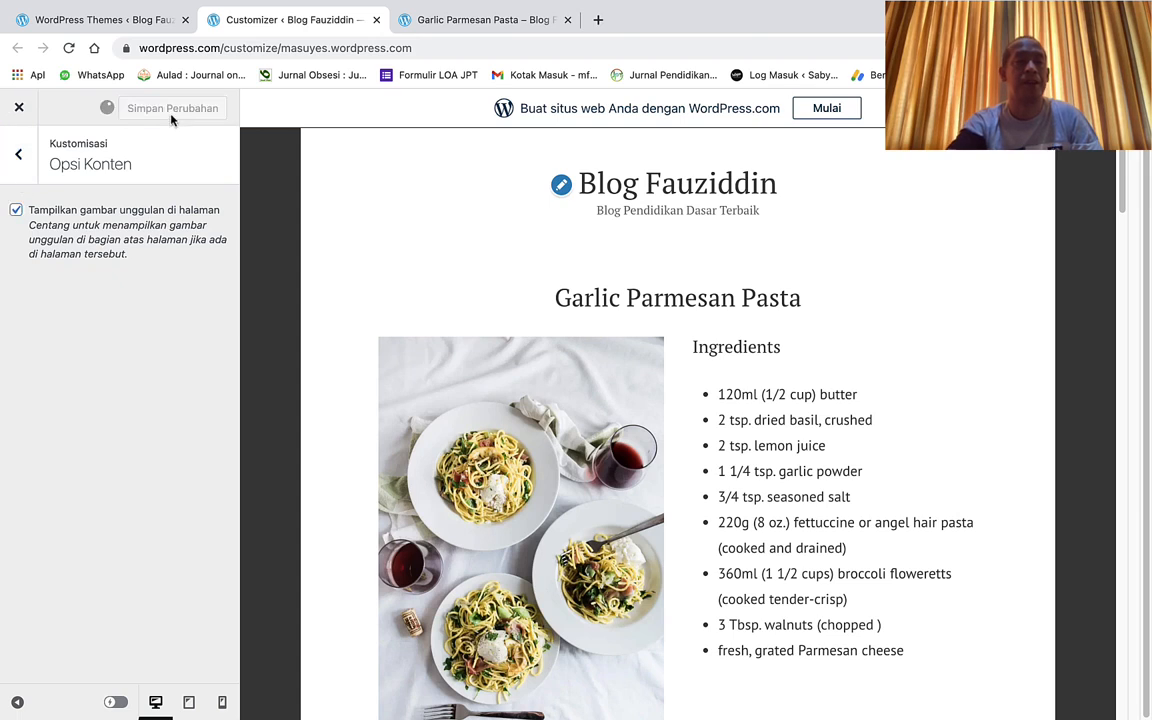
Look at the footer (Kaki Halaman) widget area and its block widgets introduction without adding any widget
left_click(20, 156)
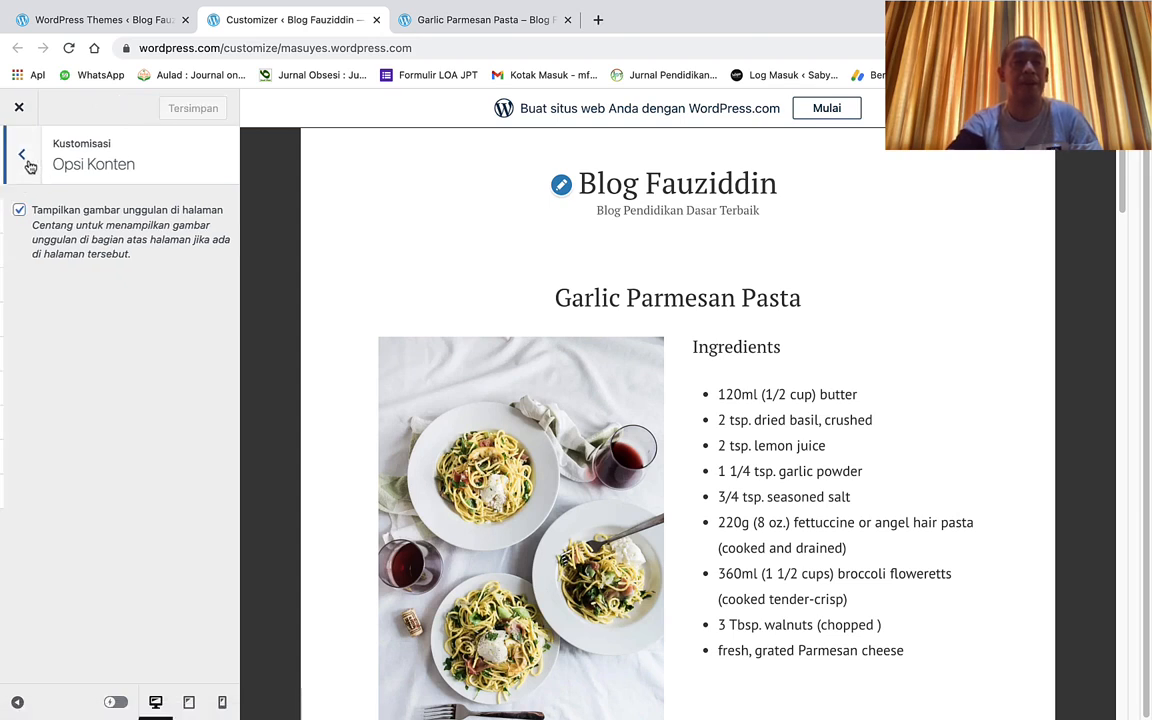
left_click(99, 356)
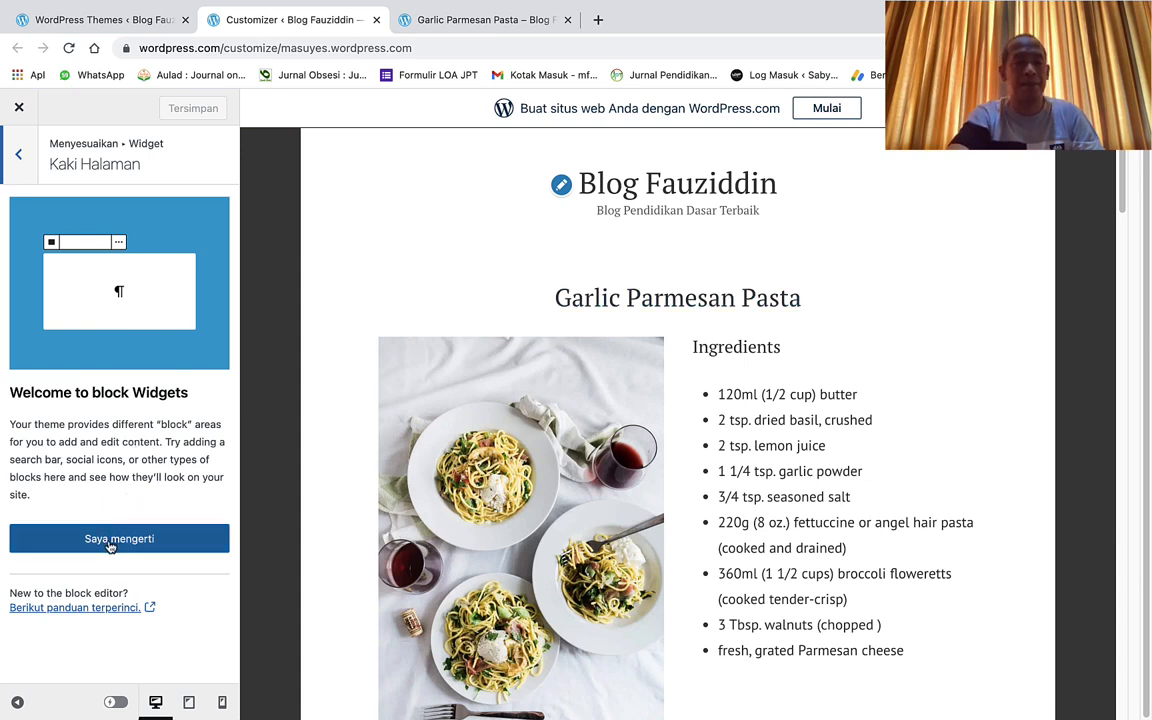
left_click(22, 157)
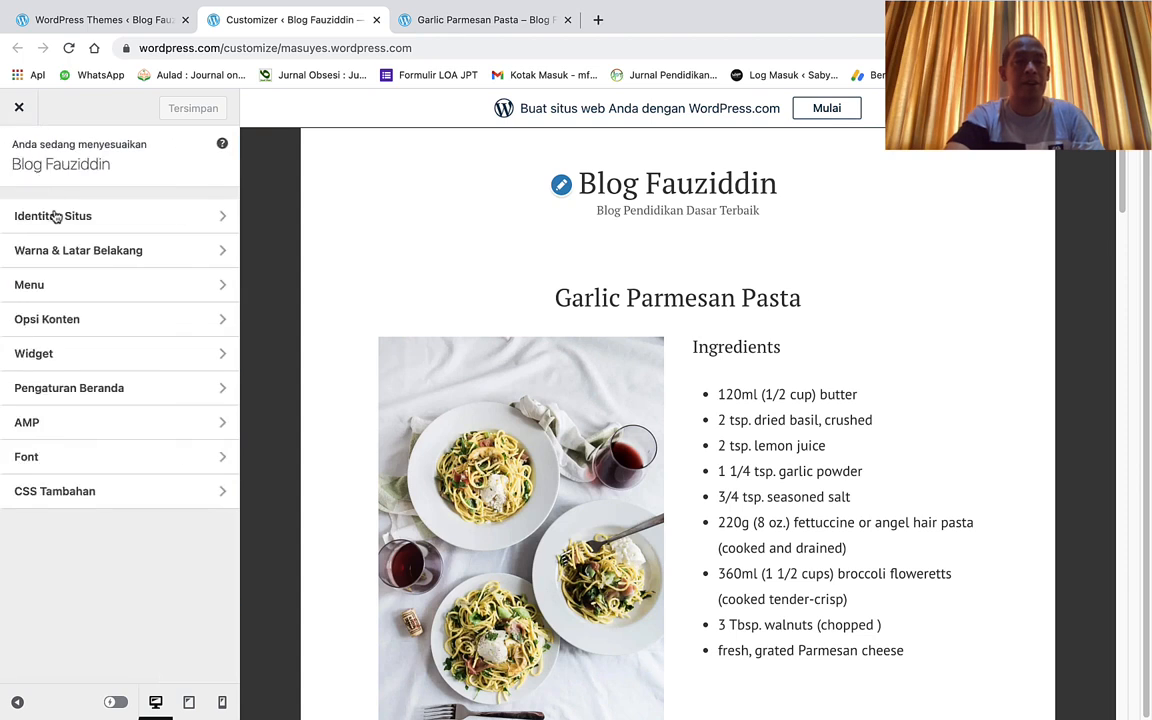
In the homepage settings (Pengaturan Beranda), try a static page with About as the front page and look through it in the preview
left_click(93, 394)
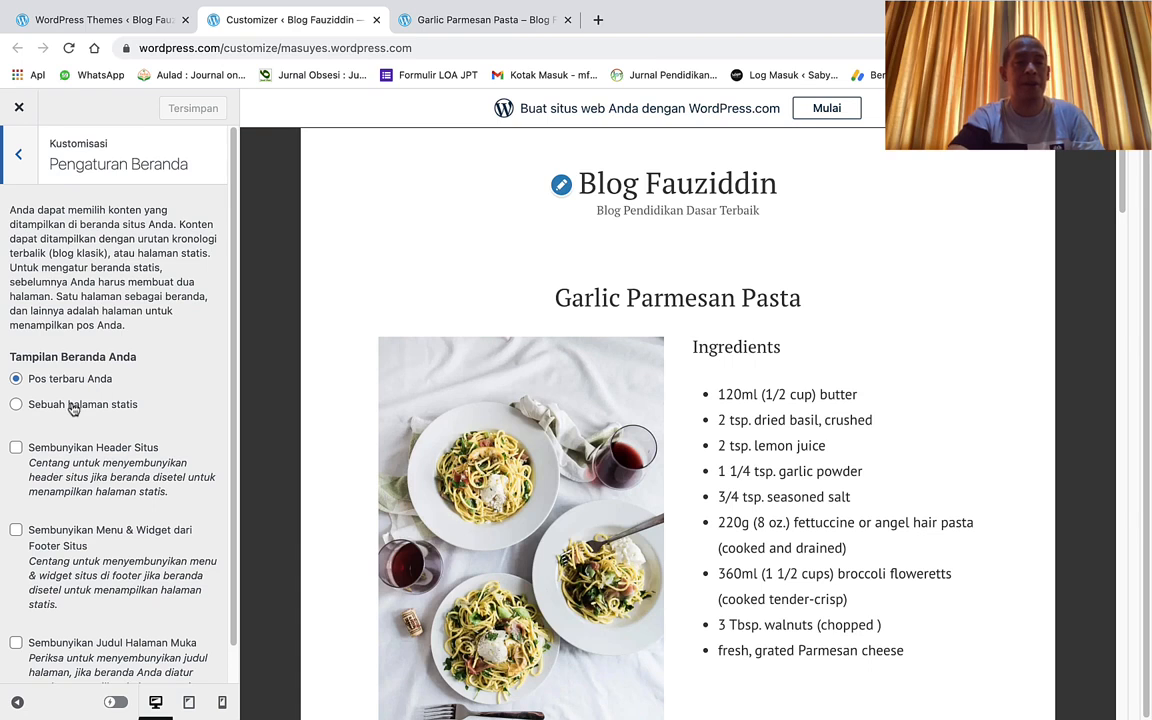
left_click(73, 409)
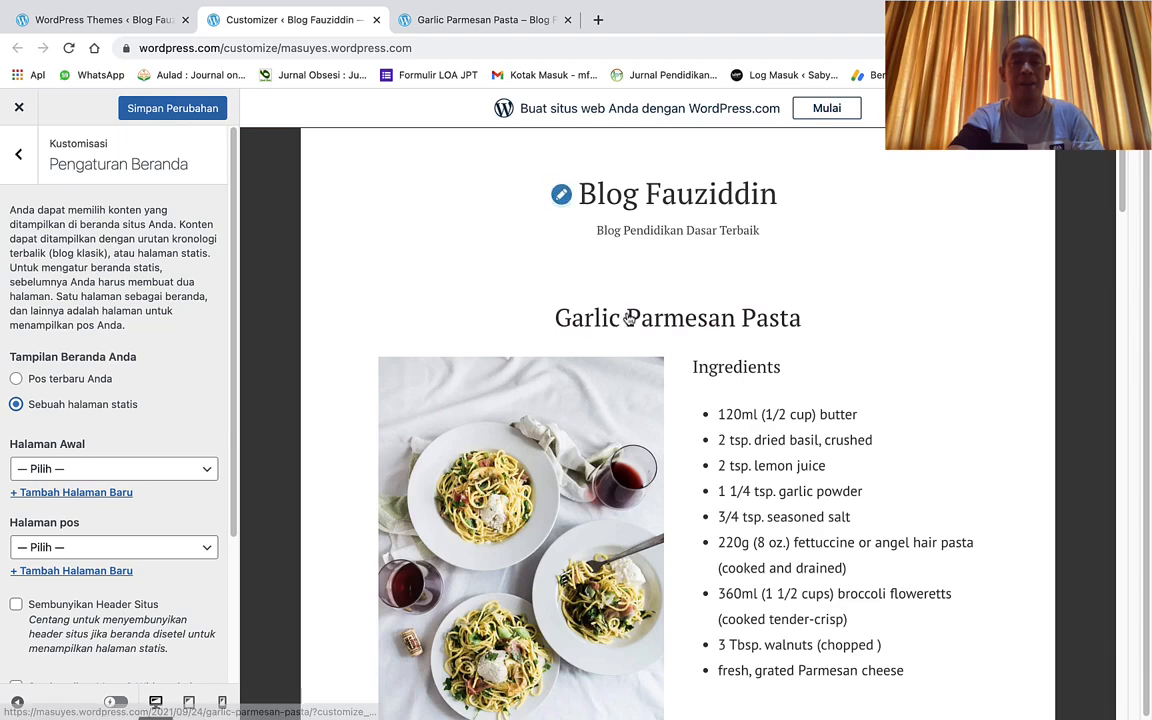
scroll(620, 316, "down", 5)
scroll(640, 315, "down", 10)
scroll(647, 314, "up", 5)
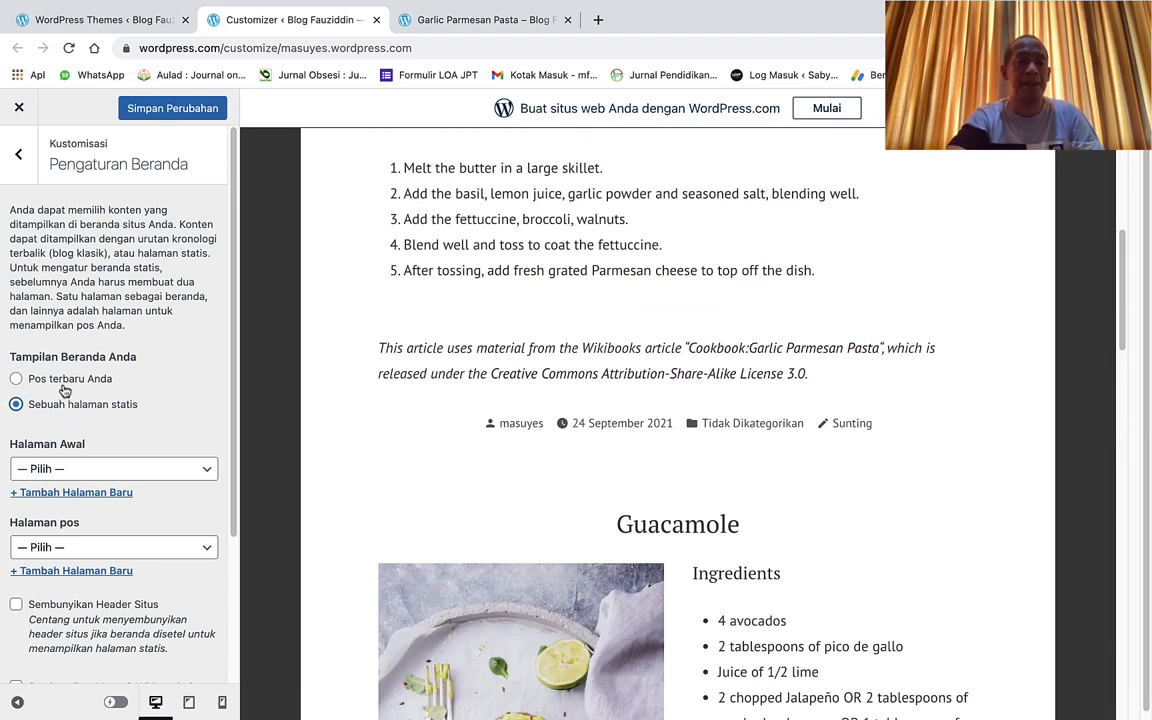
left_click(65, 469)
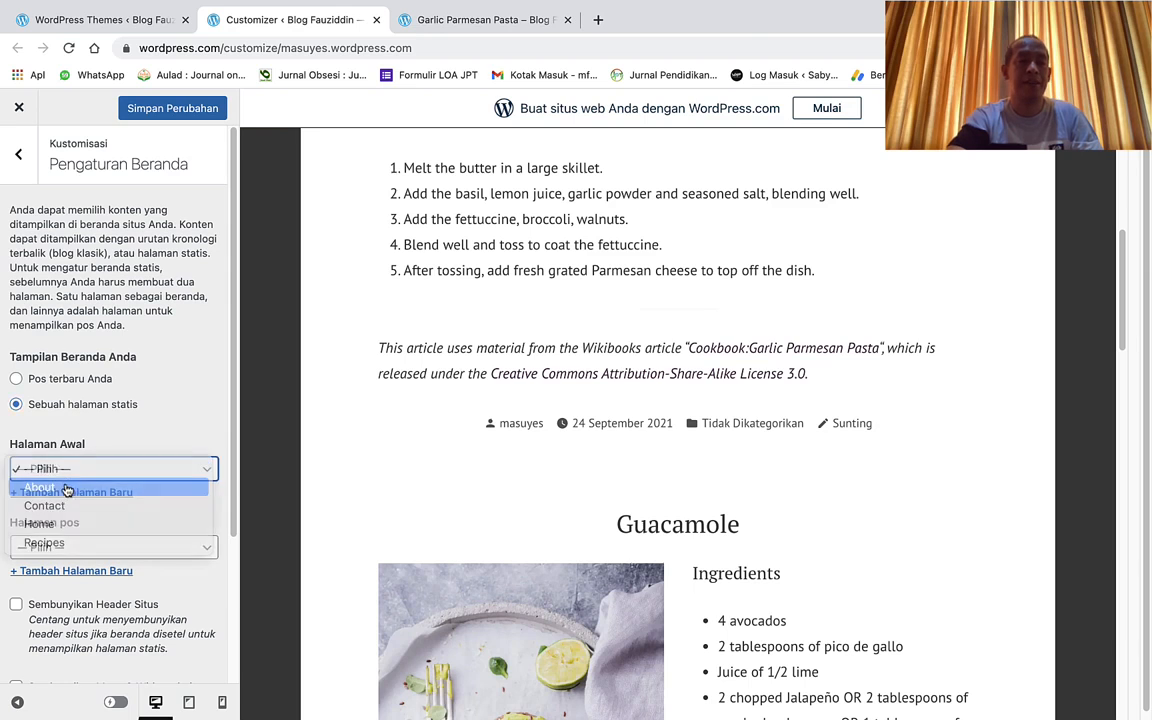
left_click(67, 488)
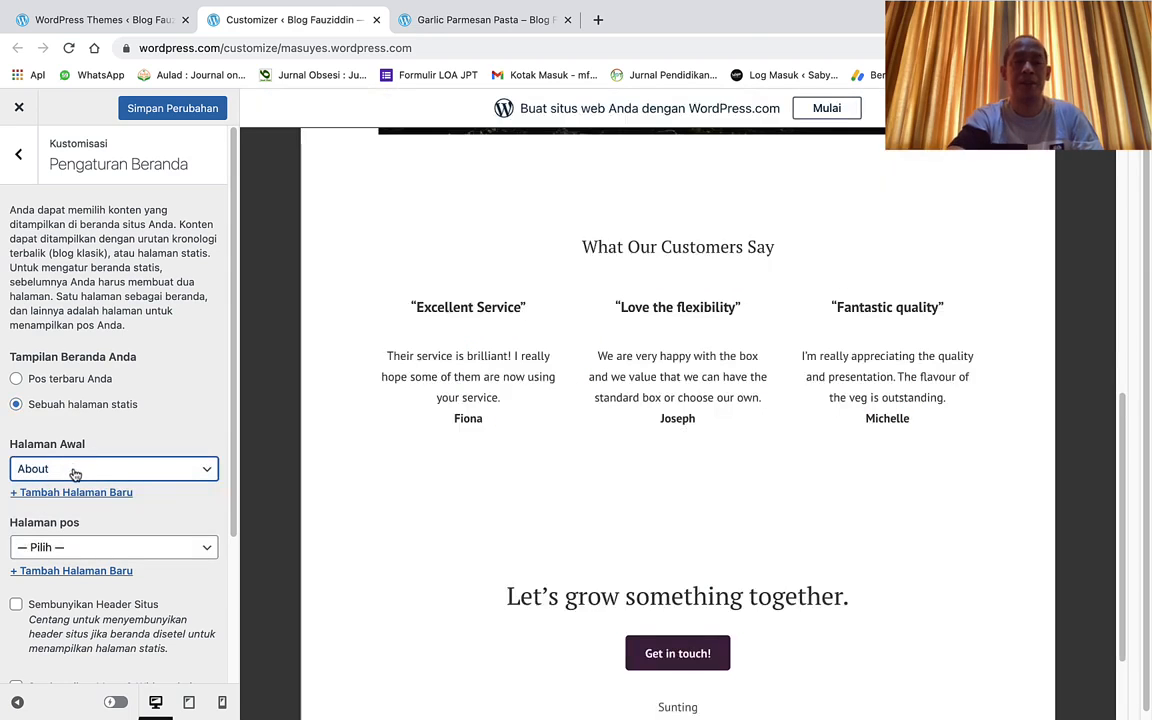
scroll(633, 403, "down", 2)
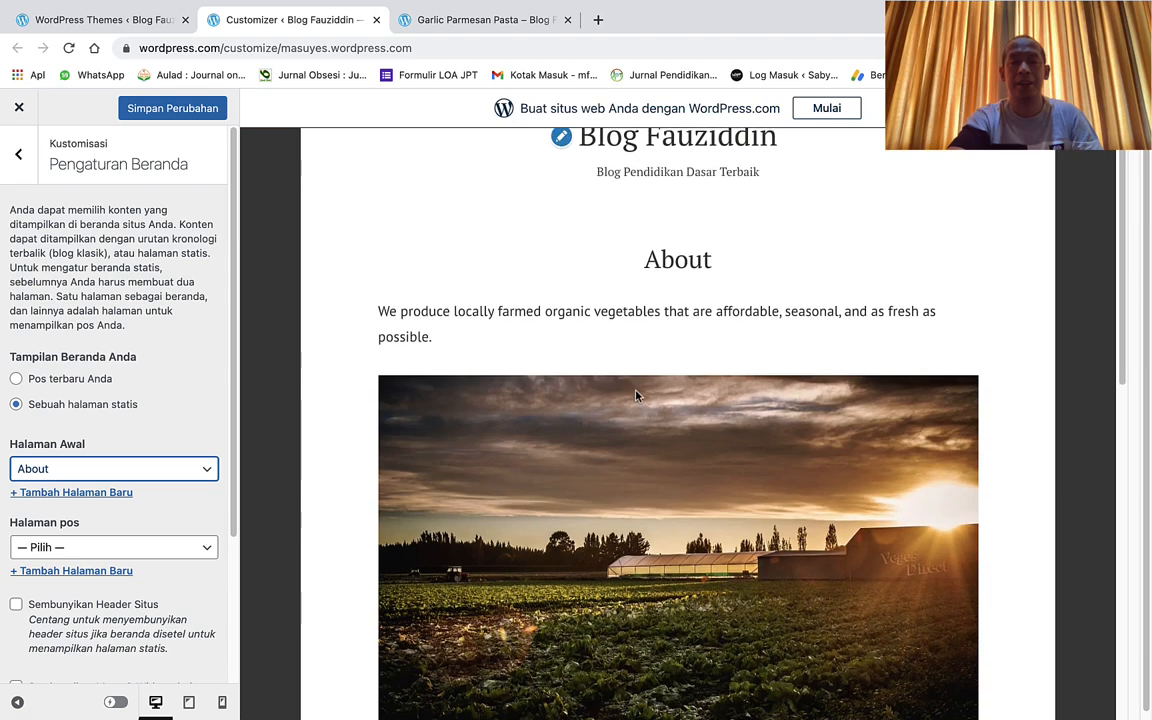
scroll(635, 395, "down", 5)
scroll(636, 392, "down", 6)
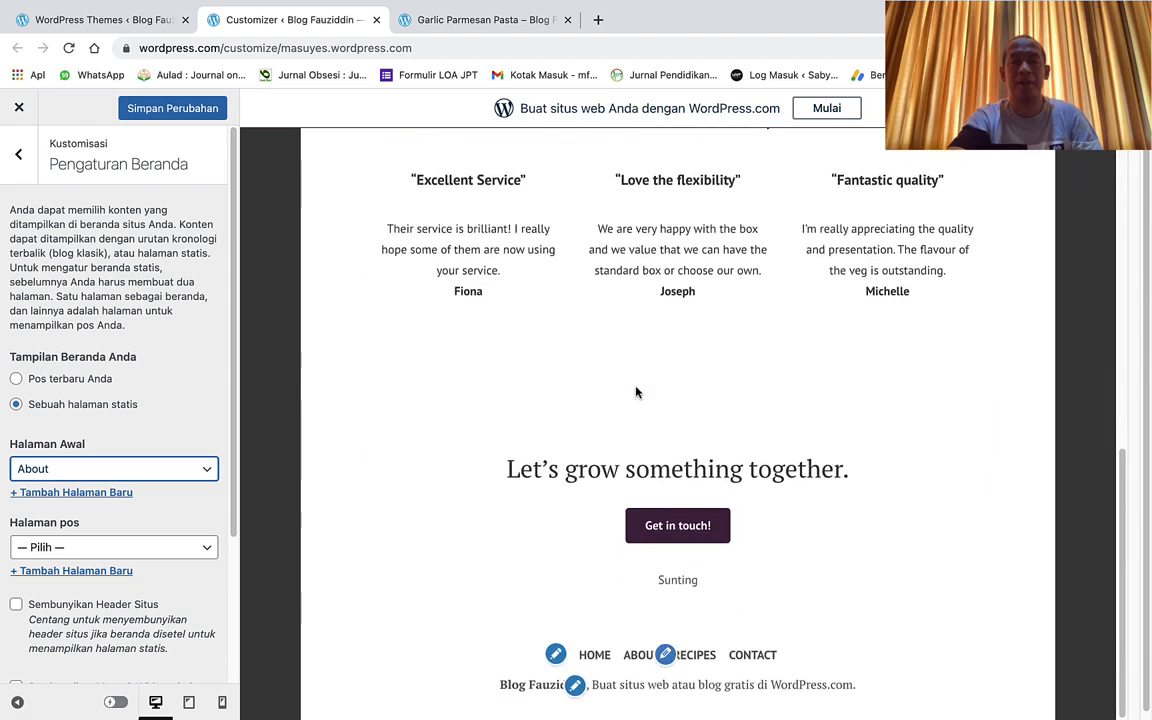
Set the homepage display to the latest posts (Pos terbaru Anda) and save the changes
left_click(47, 382)
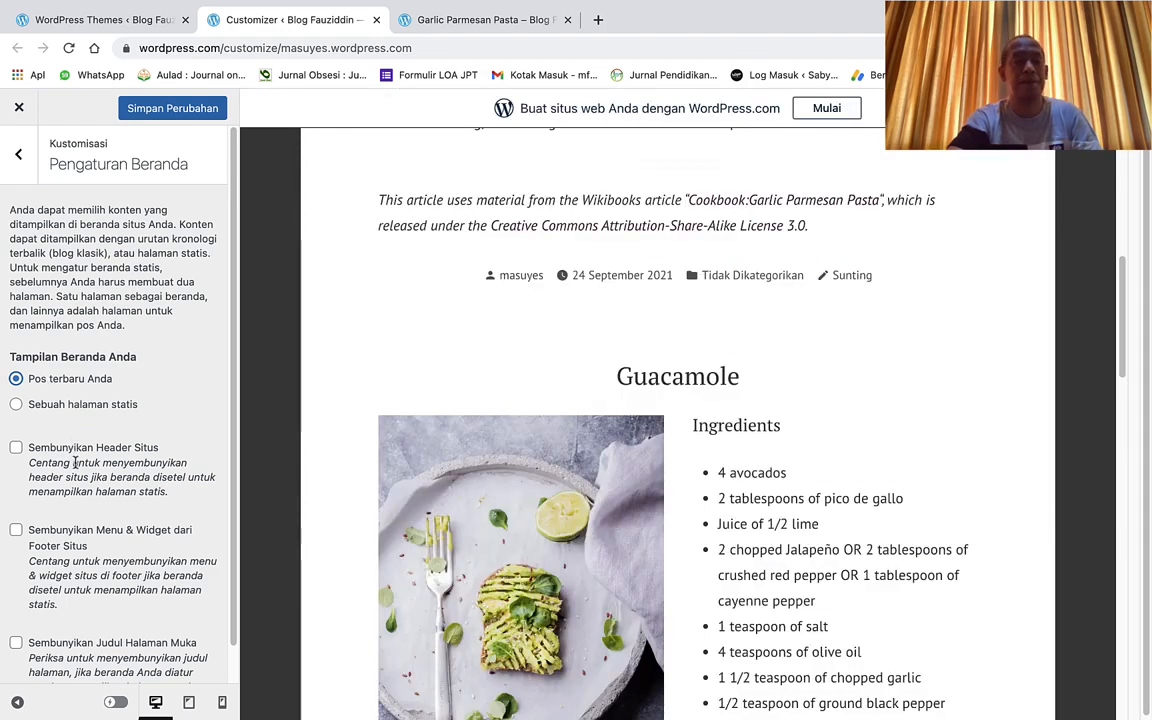
left_click(168, 108)
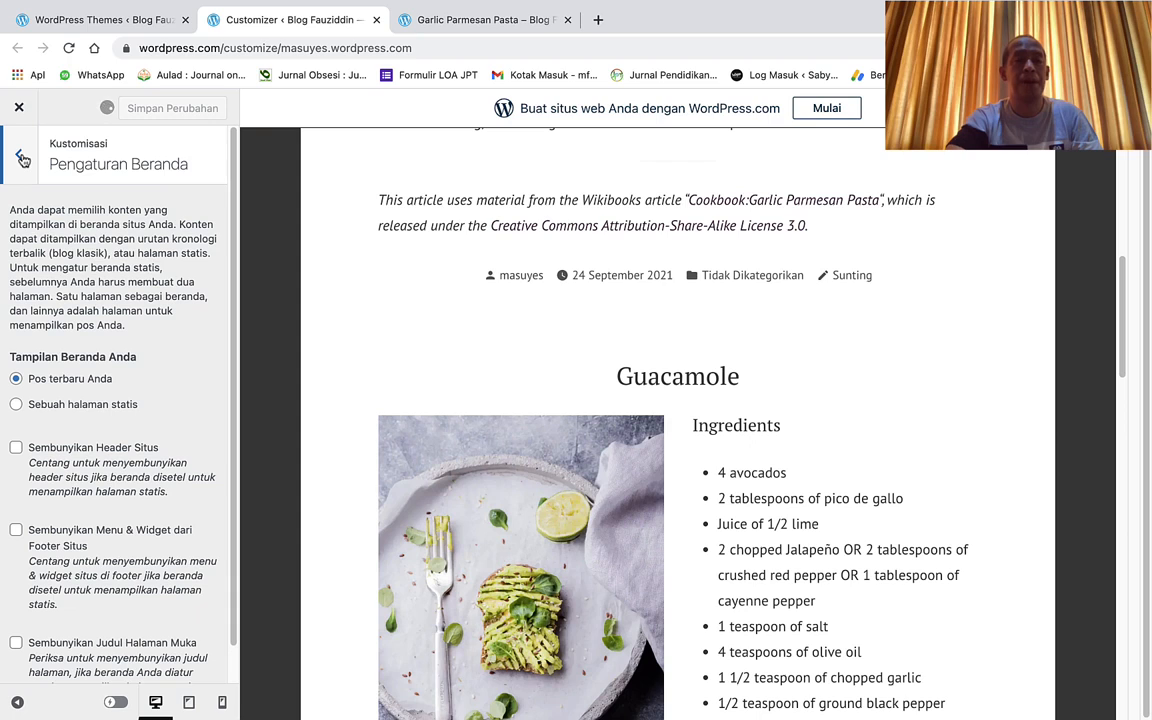
left_click(21, 158)
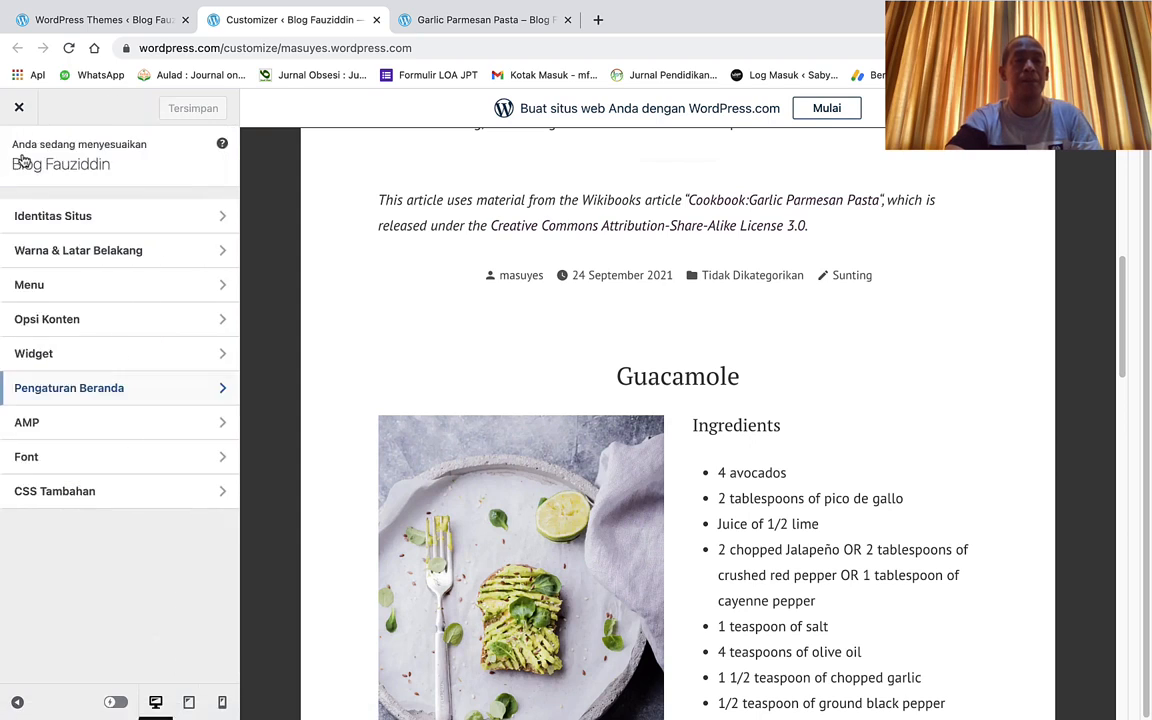
Review the AMP, Font and additional CSS (CSS Tambahan) sections of the customizer
left_click(103, 424)
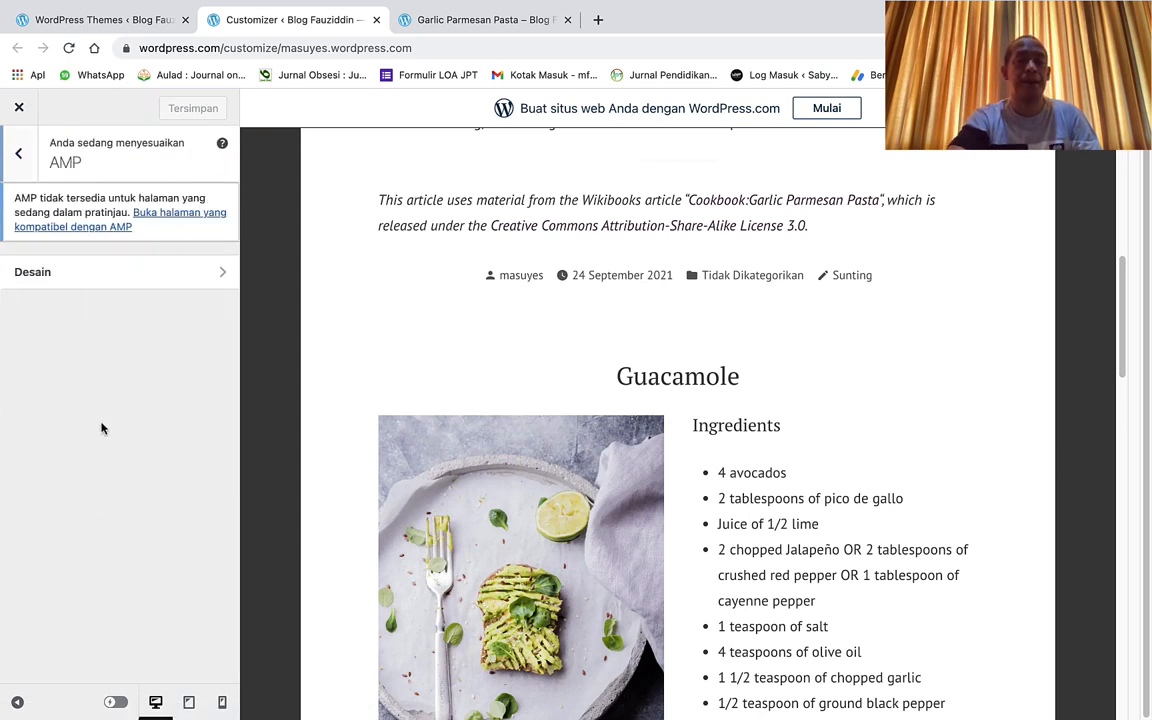
left_click(19, 155)
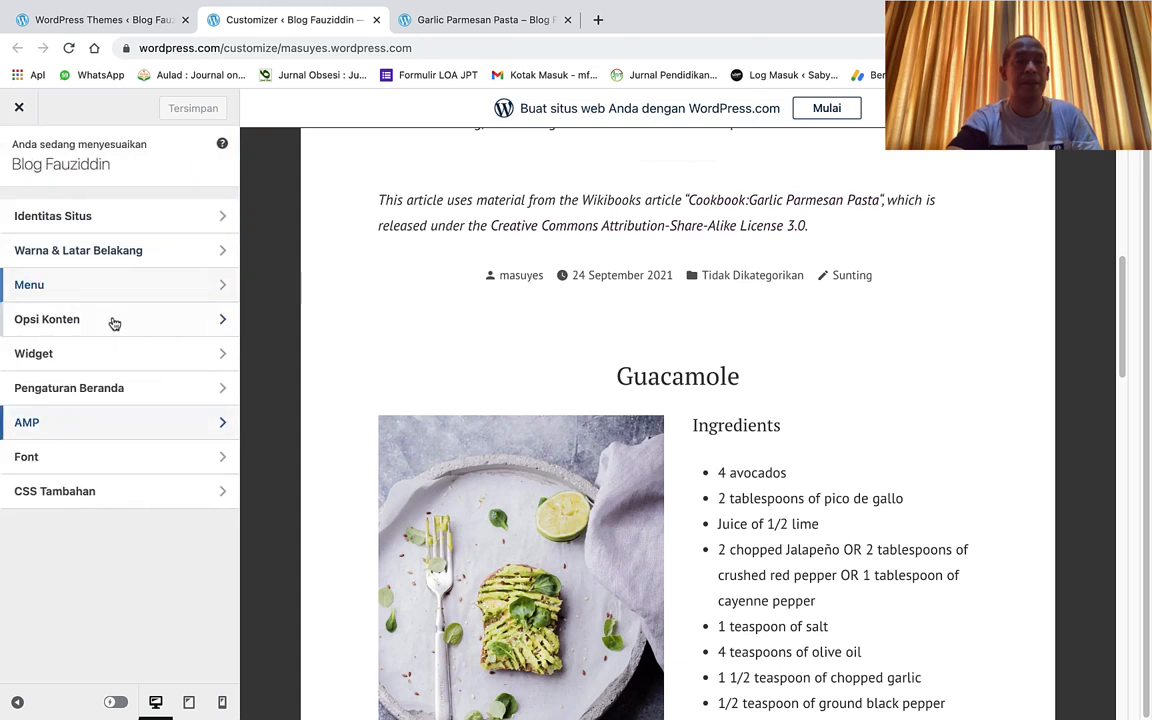
left_click(79, 458)
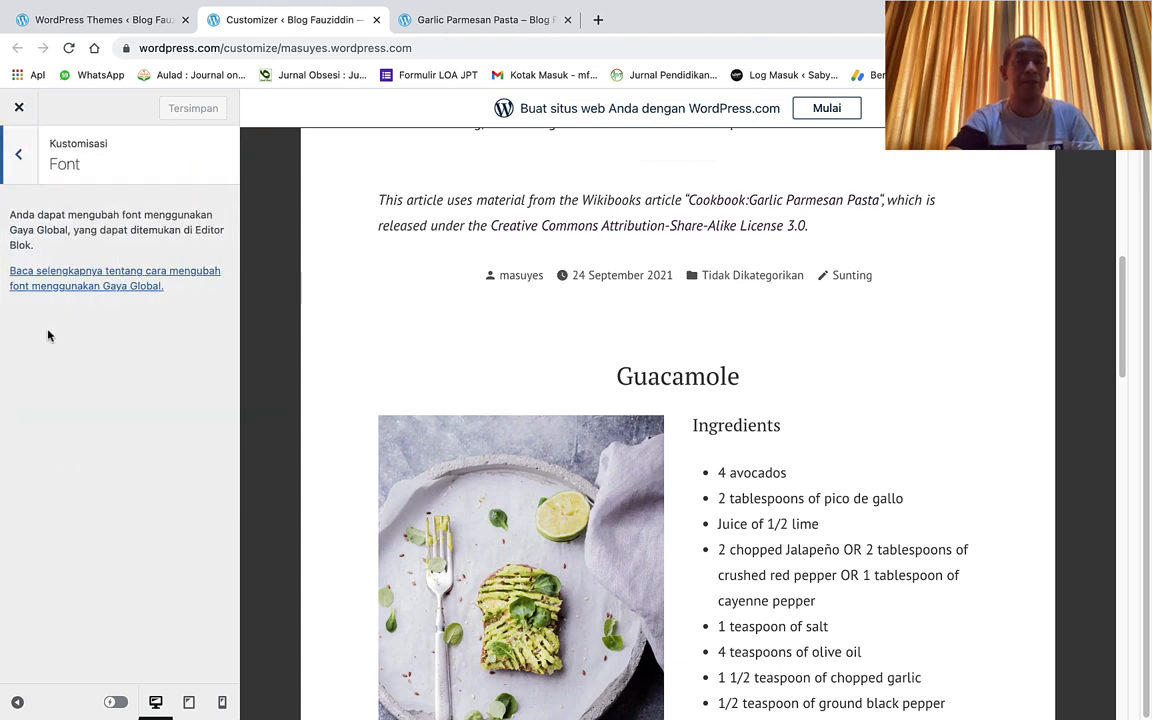
left_click(19, 160)
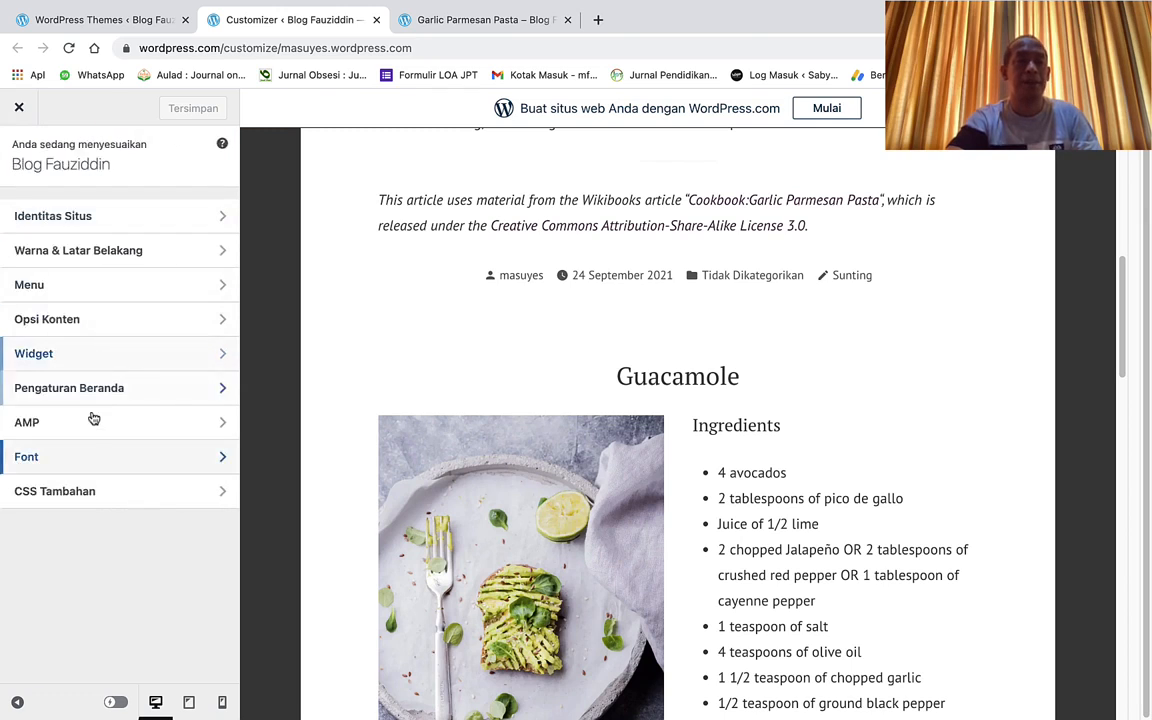
left_click(97, 490)
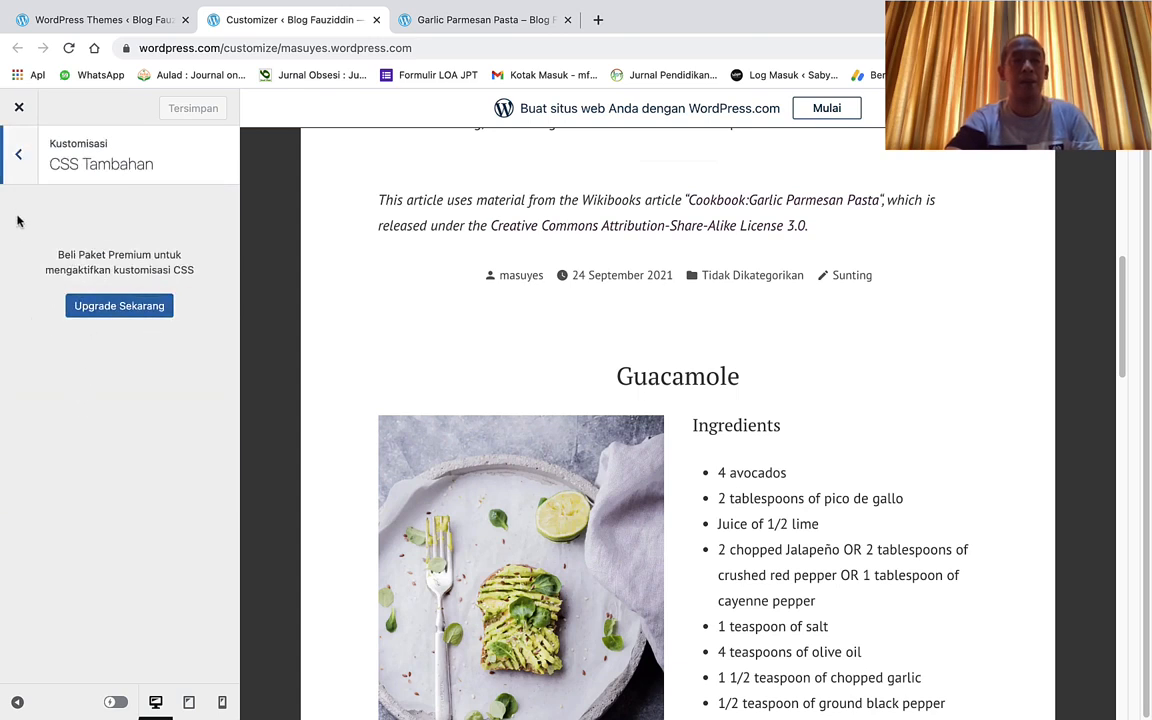
Close the site customizer and return to the site's home dashboard (Beranda Saya)
left_click(18, 152)
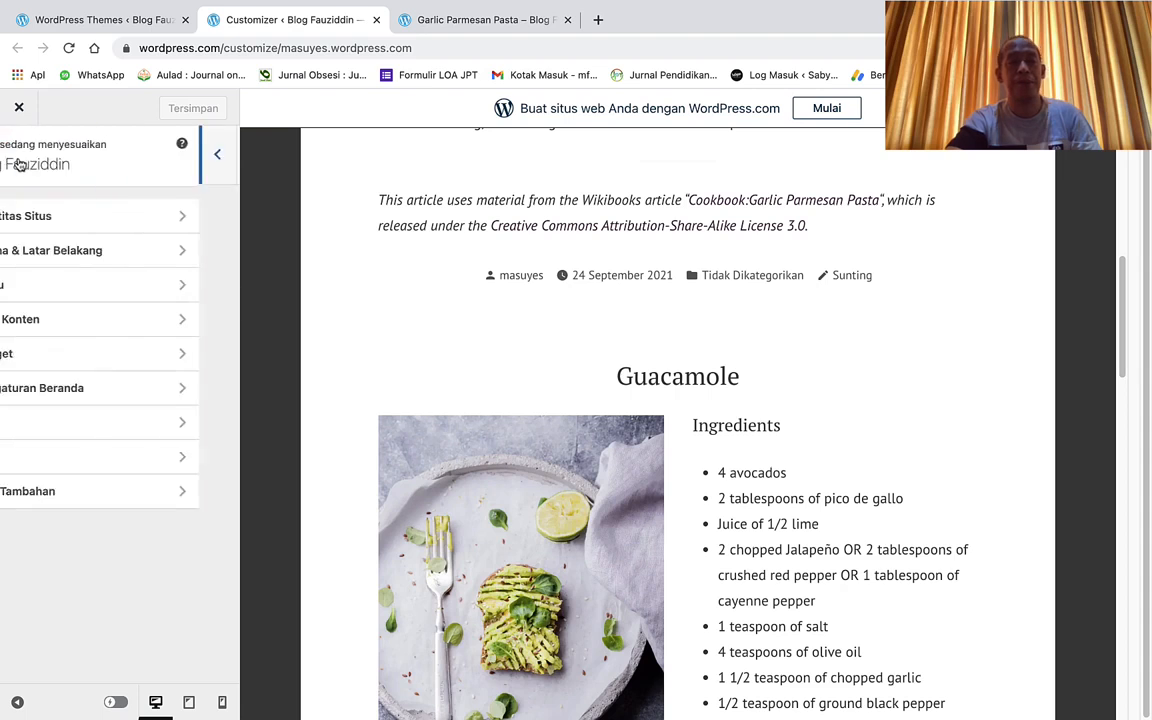
left_click(18, 107)
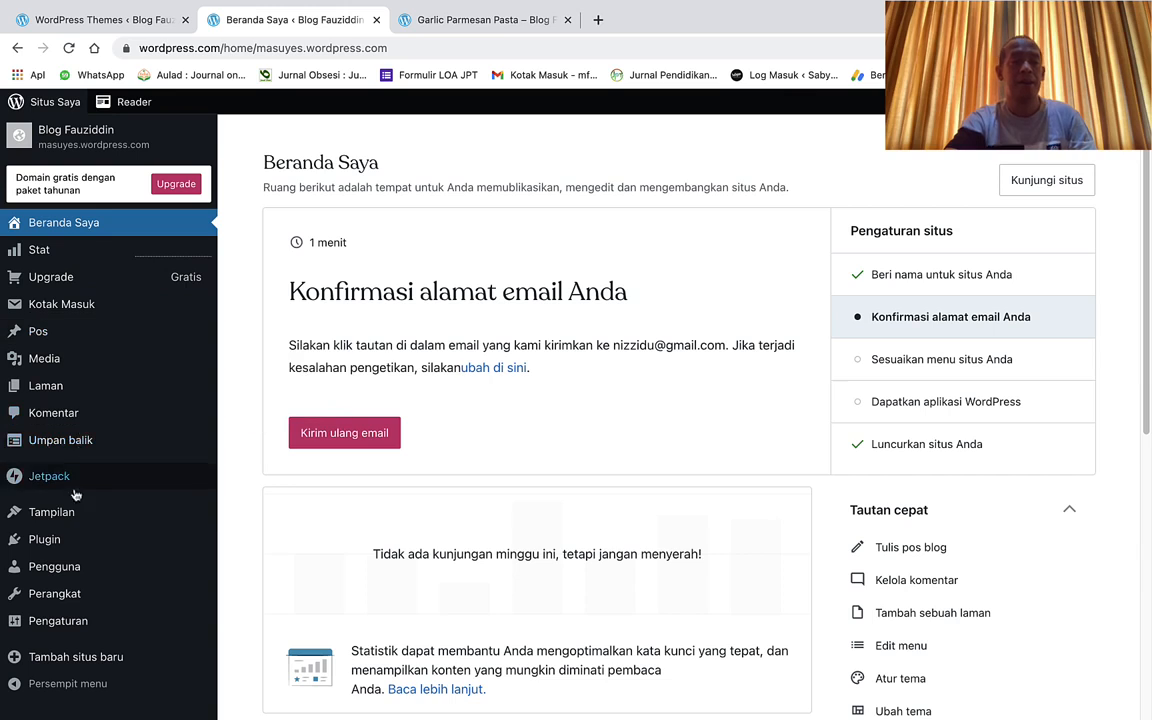
mouse_move(73, 285)
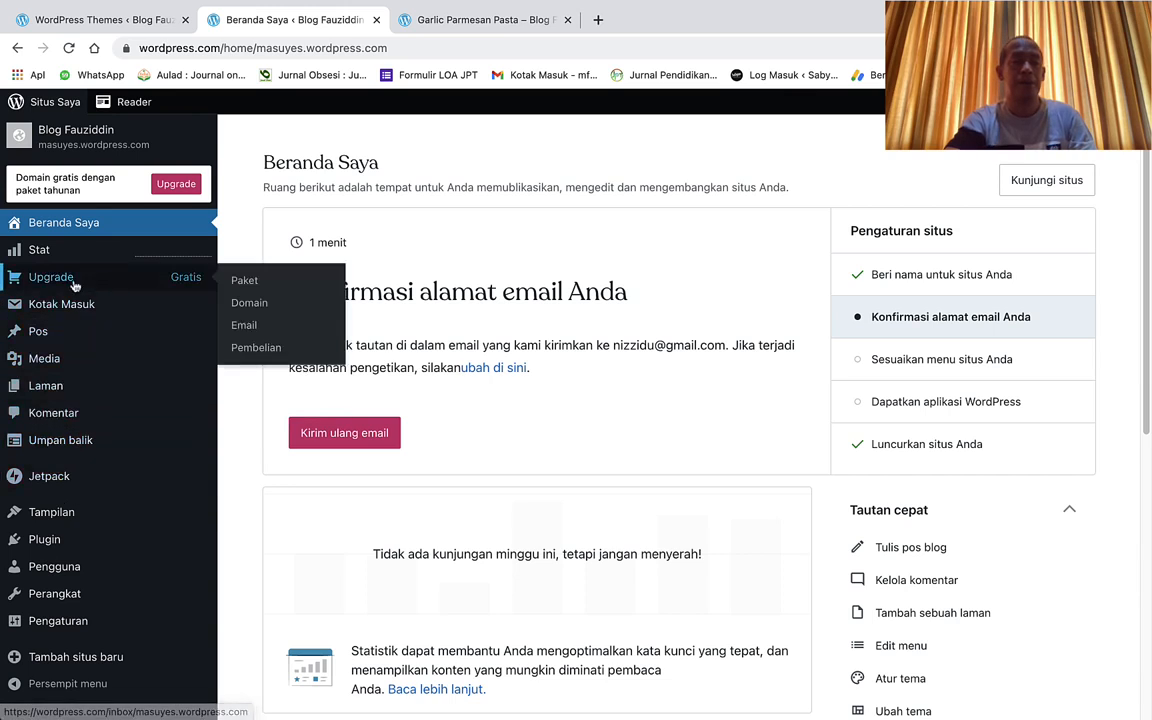
In the posts list (Semua Pos), move the Garlic Parmesan Pasta, Guacamole and Spiced Pumpkin Soup posts to the trash
mouse_move(40, 335)
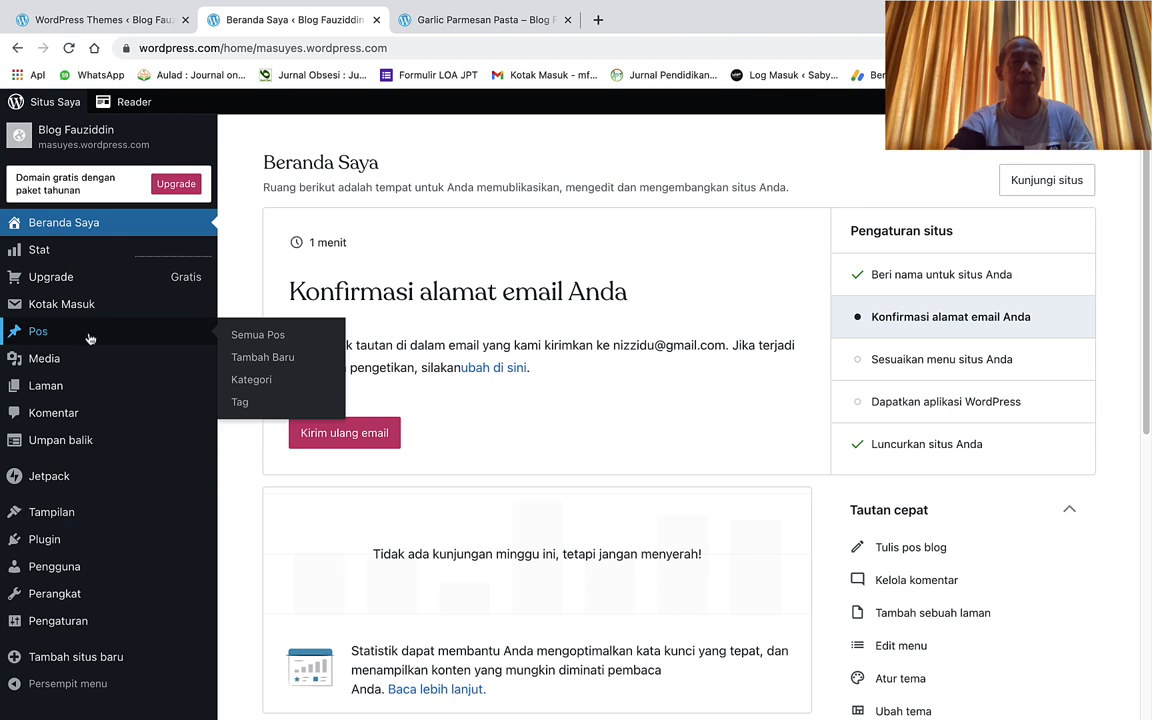
left_click(289, 346)
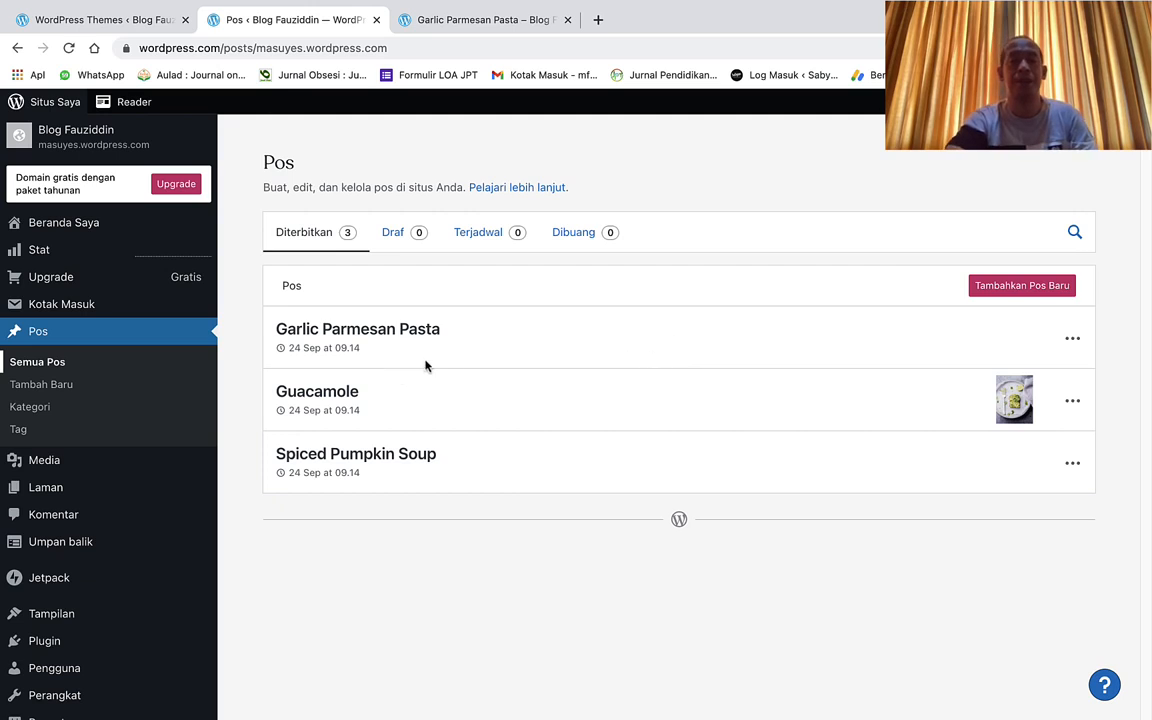
left_click(1072, 343)
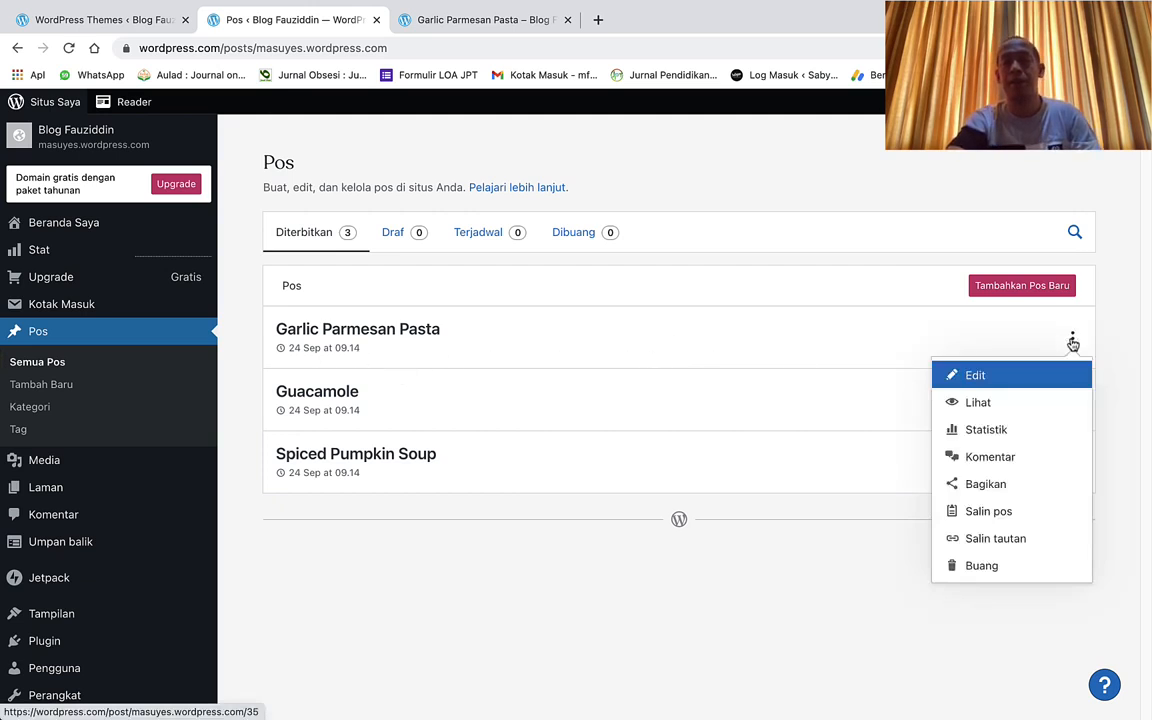
left_click(990, 563)
left_click(1072, 339)
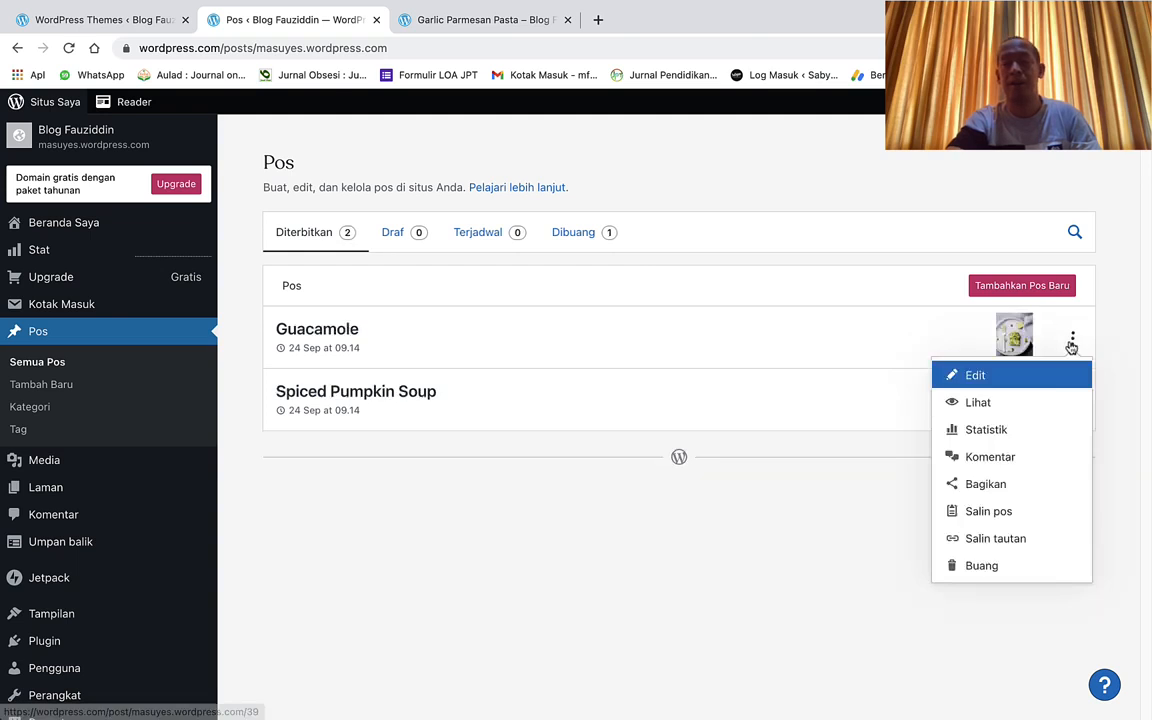
left_click(990, 565)
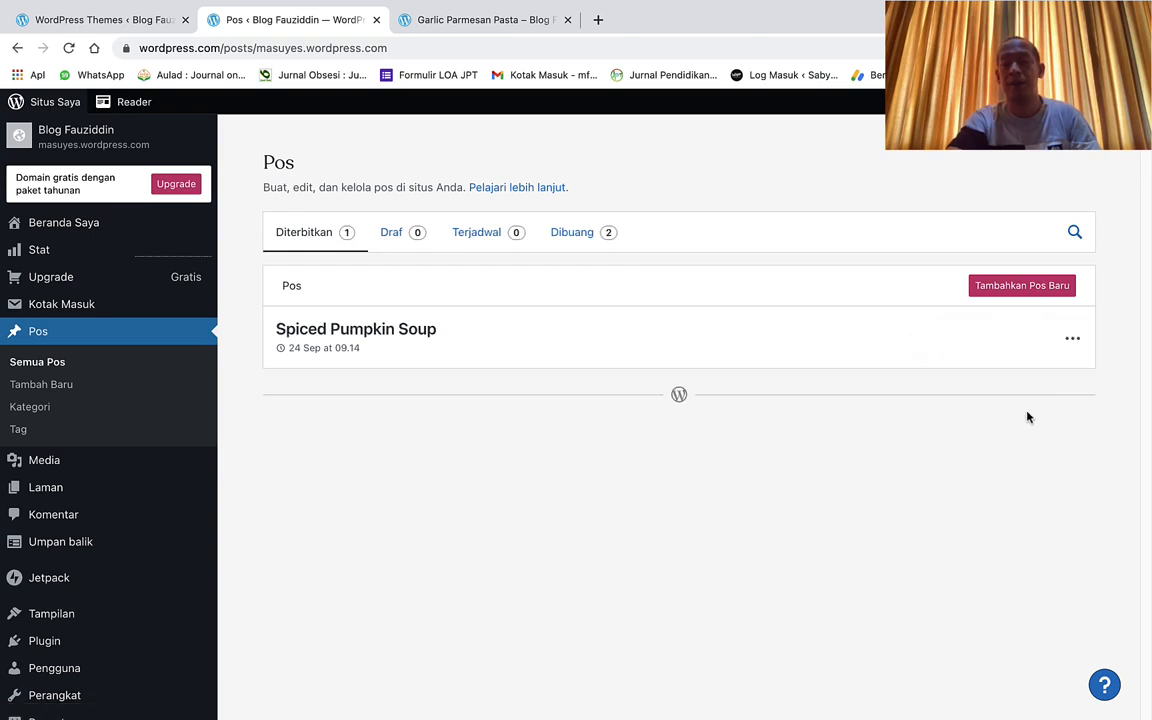
left_click(1072, 340)
left_click(992, 563)
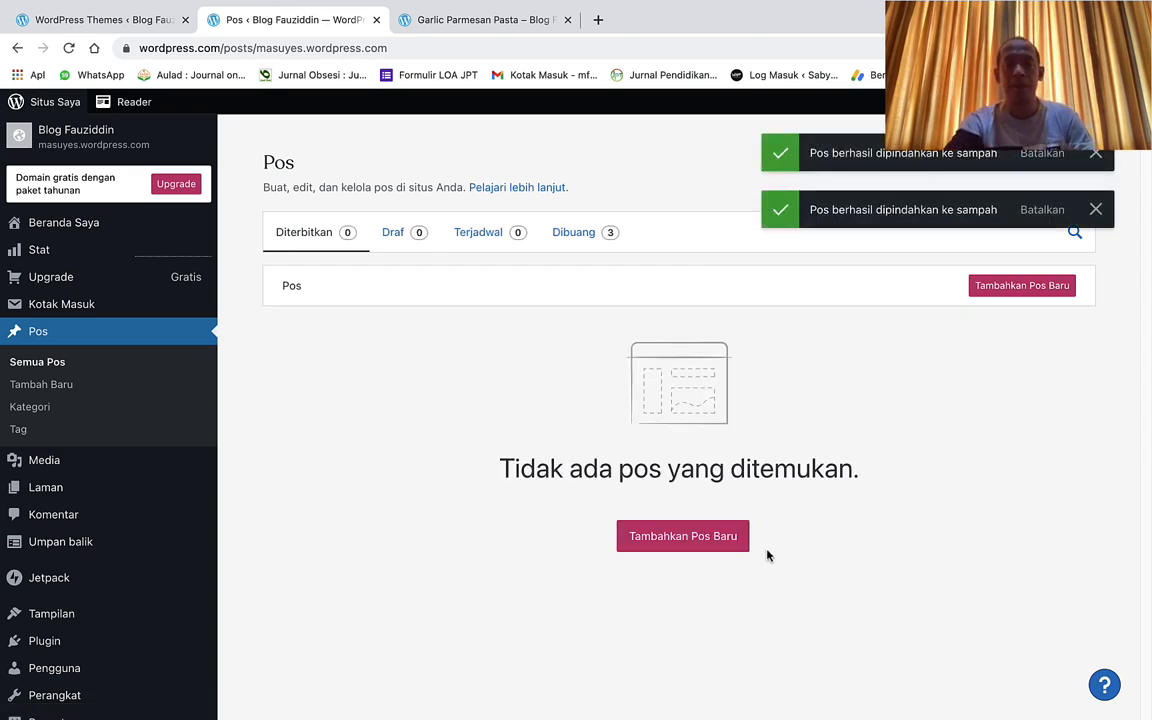
Add a new post titled "Profil Universitas Pahlawan Tuanku Tambusai"
left_click(704, 538)
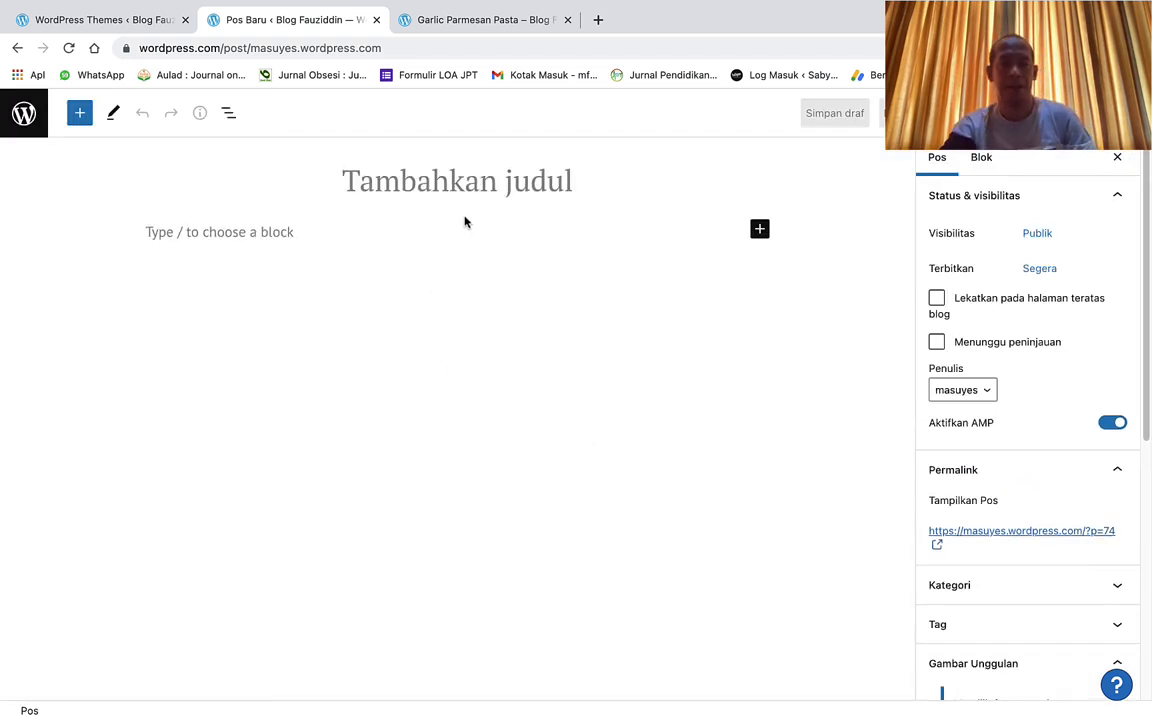
type("Prodil")
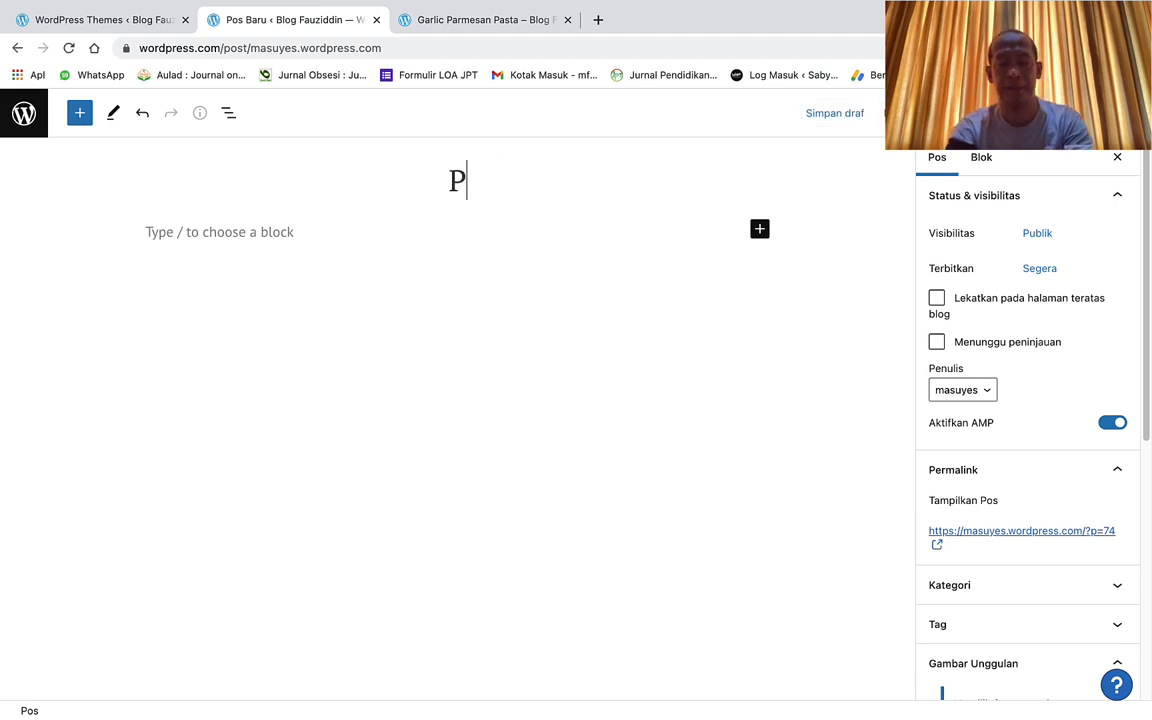
key("BackSpace")
key("BackSpace")
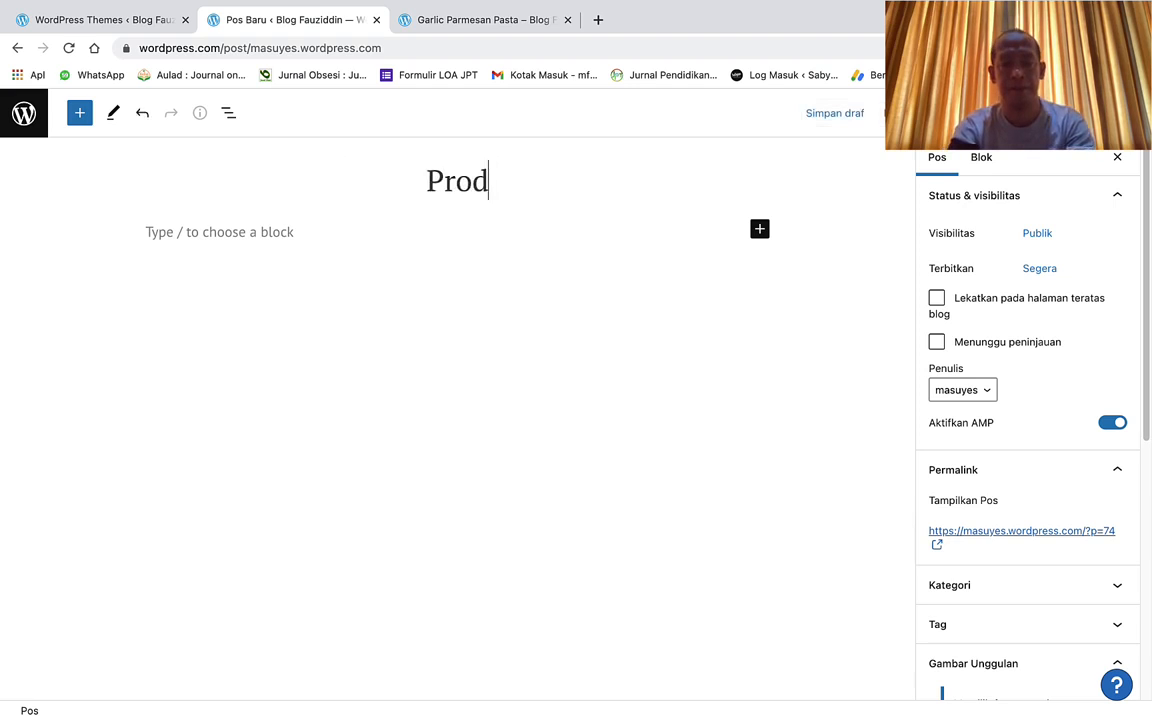
key("BackSpace")
type("fil ")
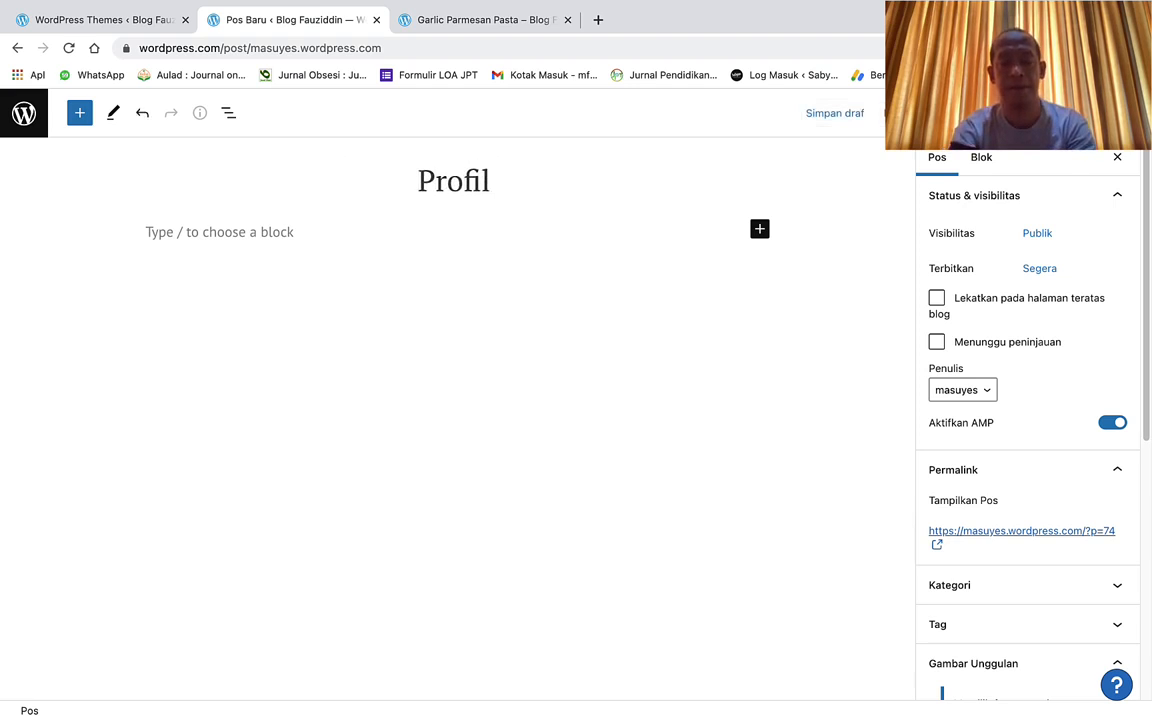
type("Univer")
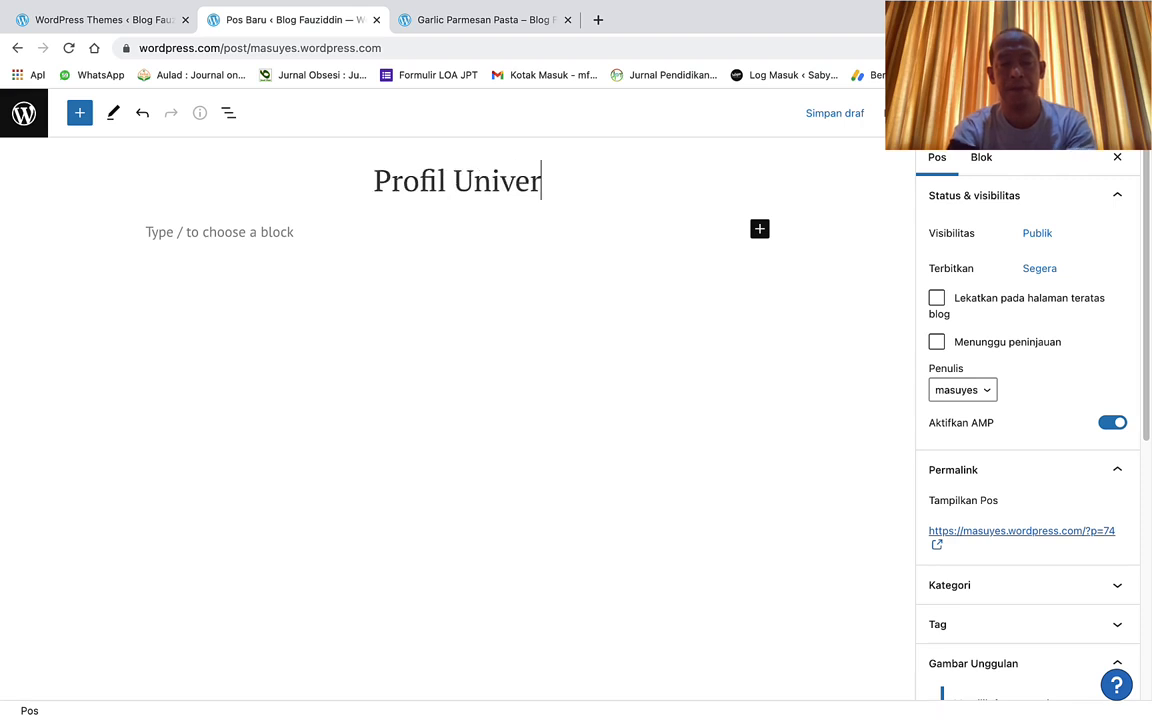
type("sitas pahl")
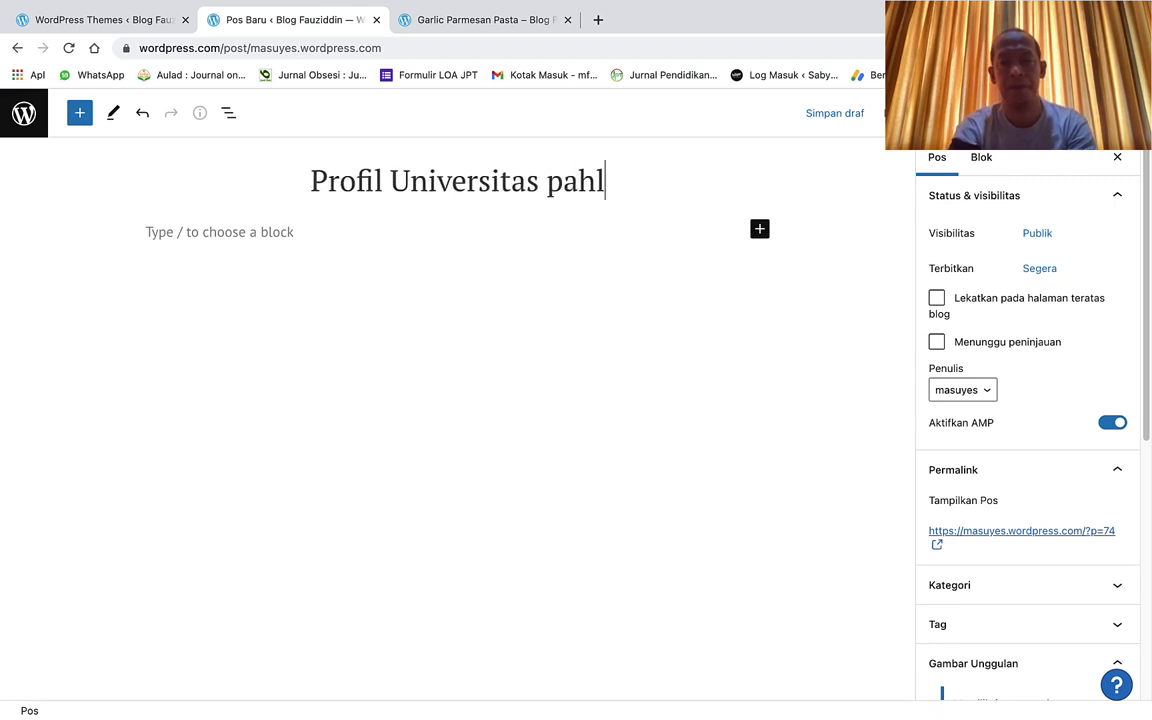
key("BackSpace")
key("BackSpace")
key("BackSpace")
key("BackSpace")
type("Pahlwa")
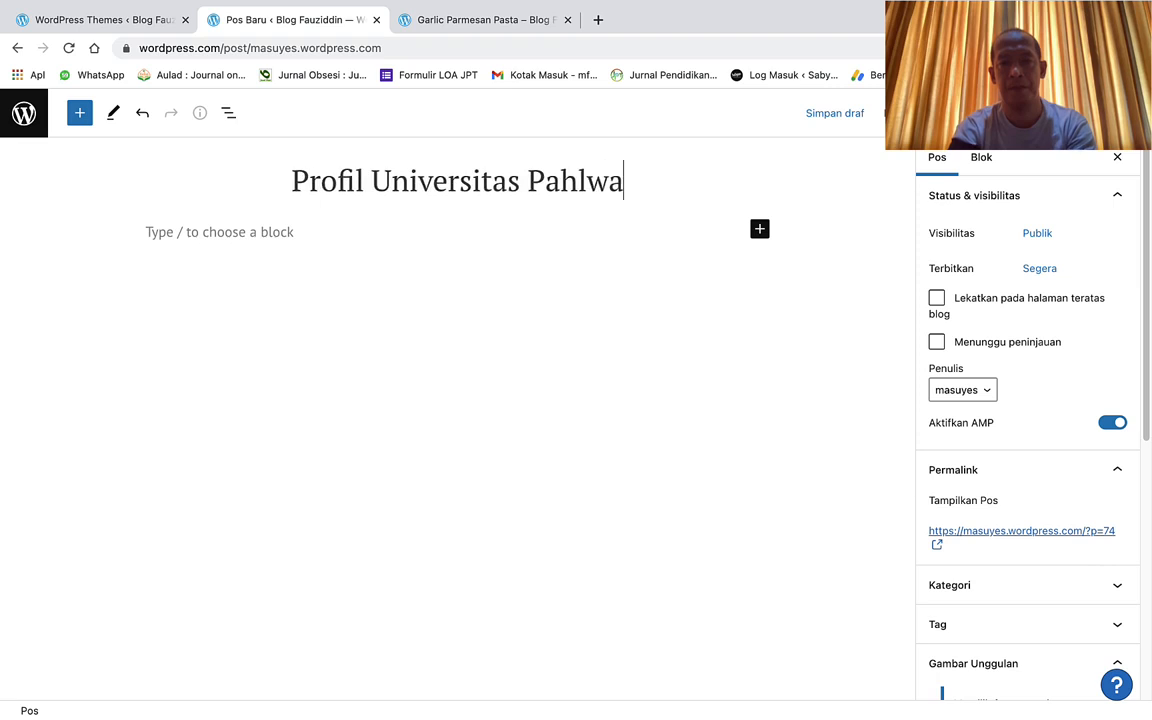
key("BackSpace")
key("BackSpace")
type("awan T")
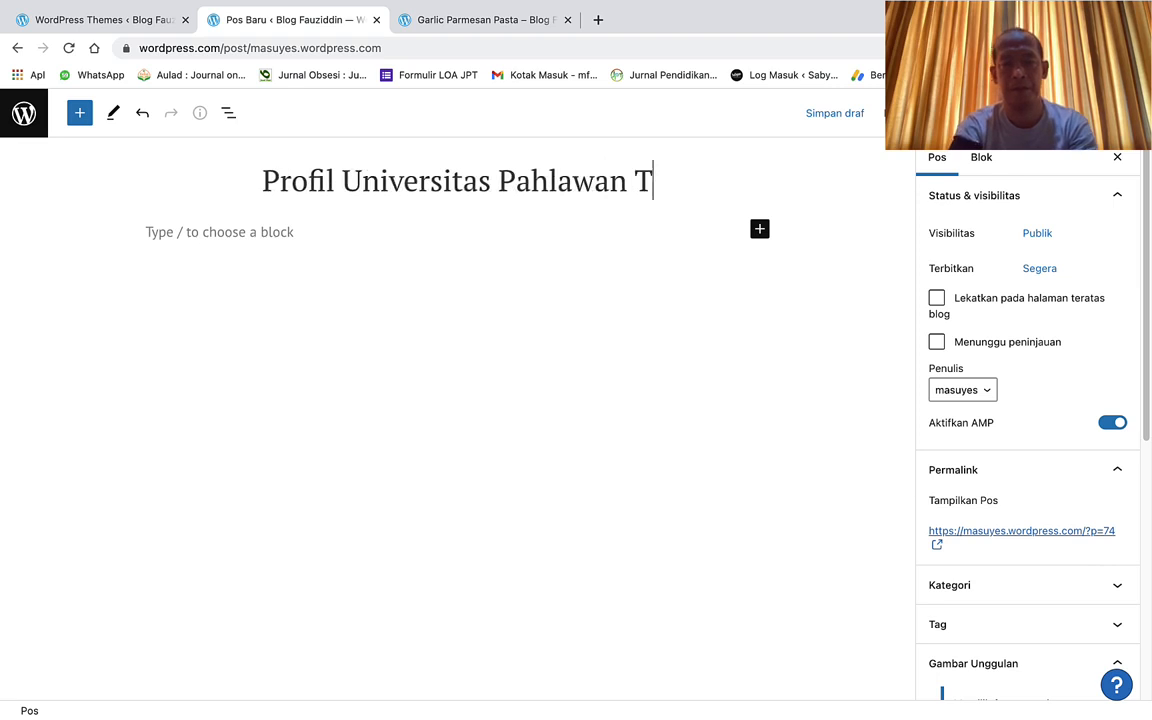
type("uanku Tambusai")
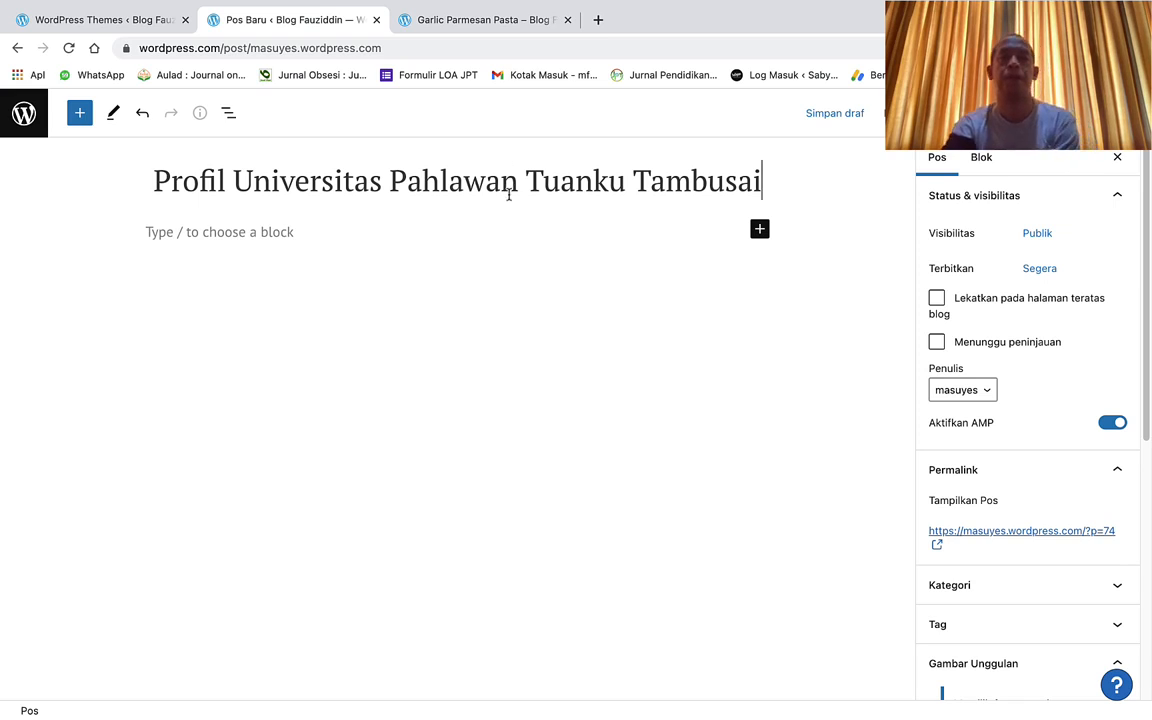
Copy the post title, search the web for it in a new browser tab and open the university's about page
left_click(155, 182)
left_click_drag(155, 182, 763, 172)
right_click(701, 186)
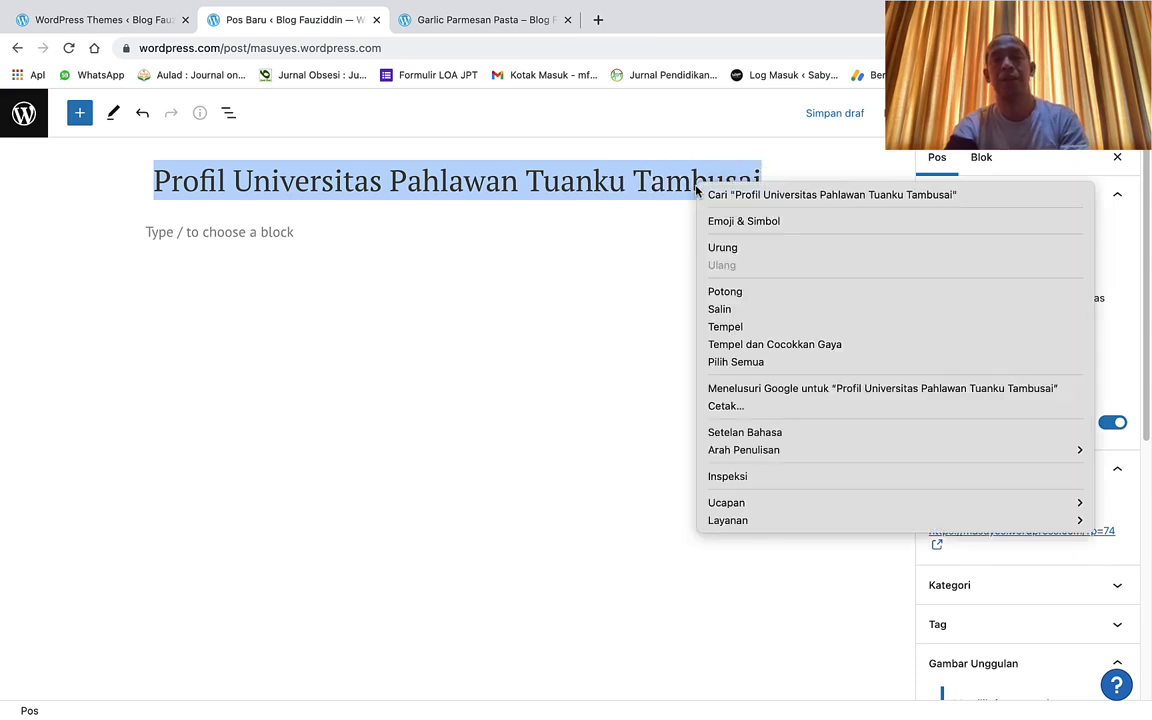
left_click(721, 311)
left_click(597, 20)
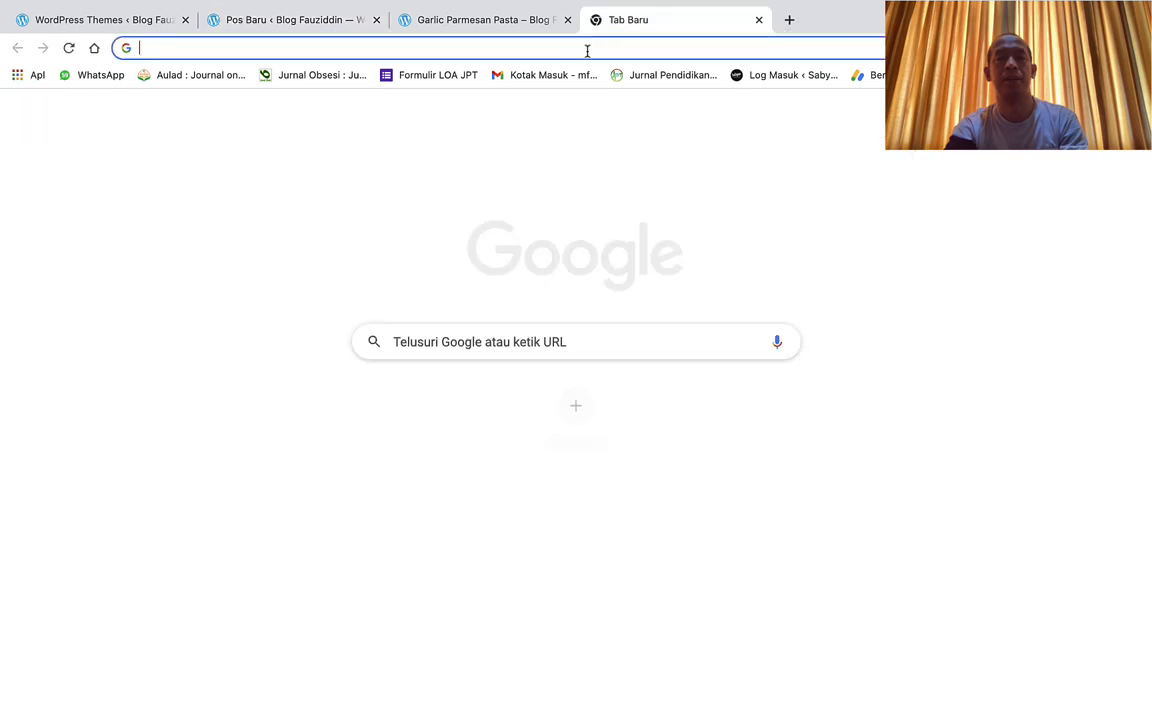
left_click(587, 50)
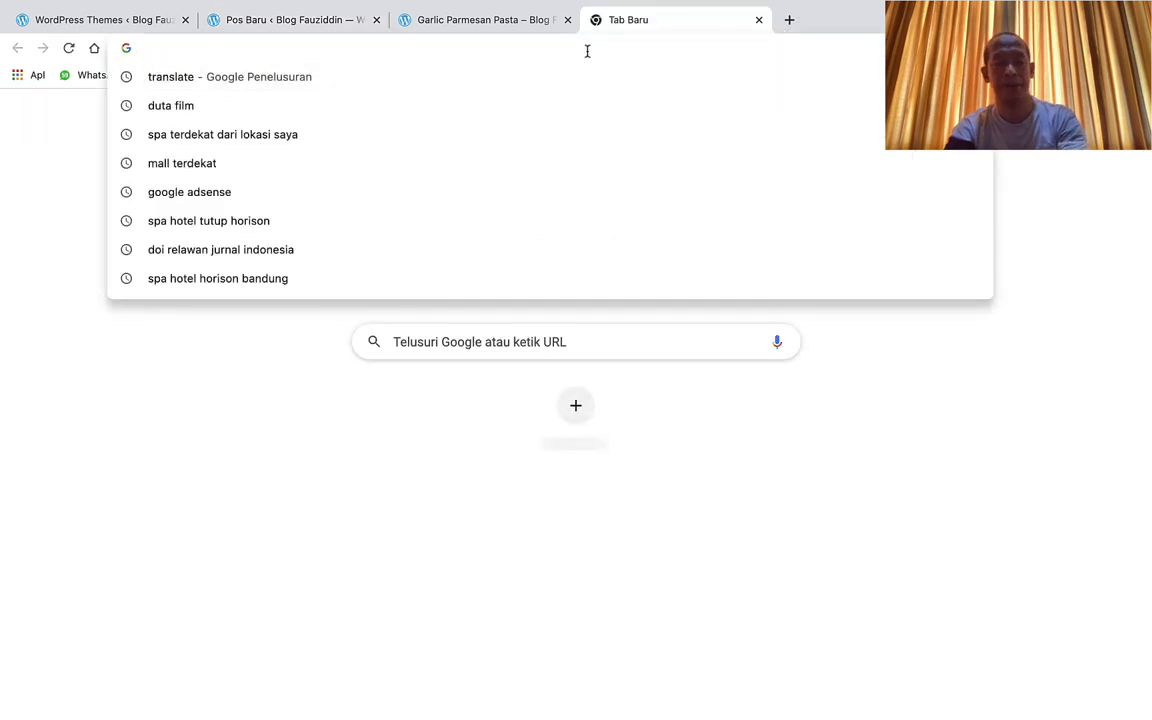
type("√")
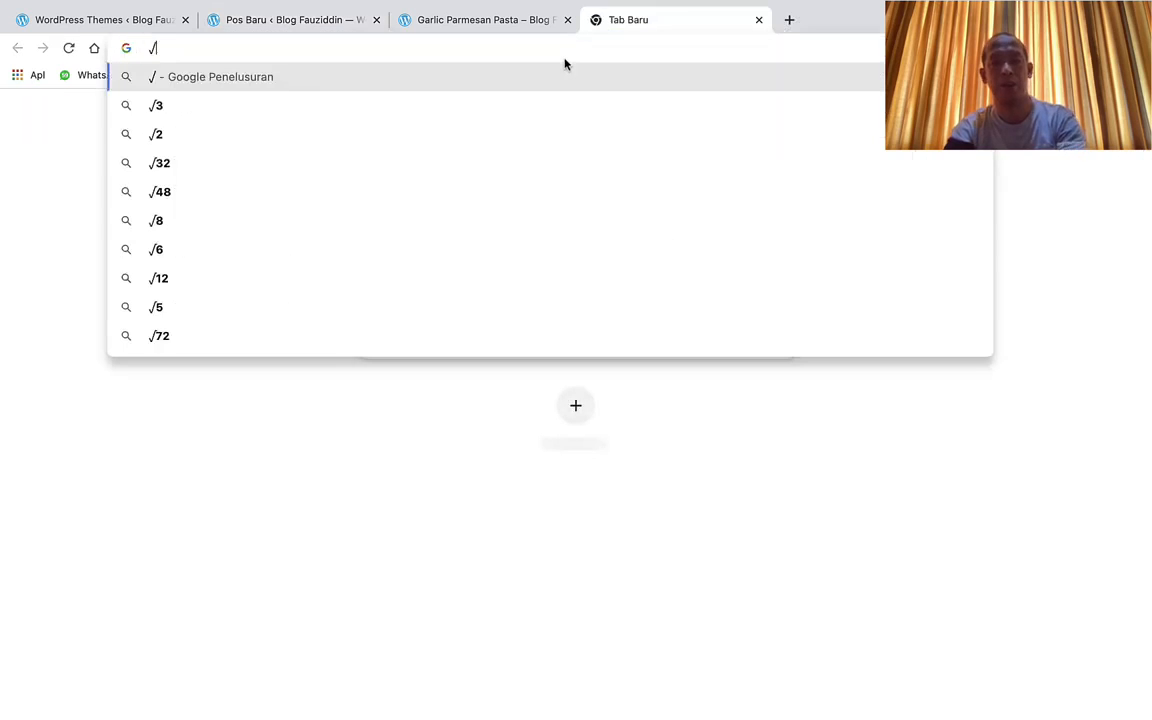
key("BackSpace")
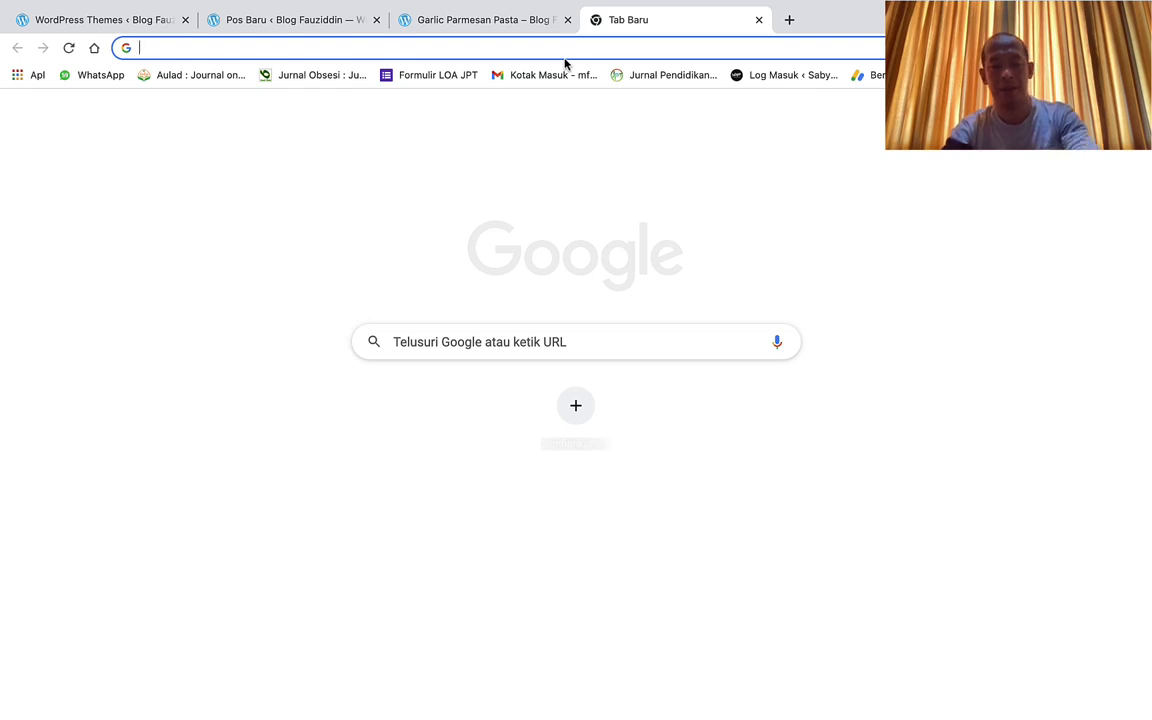
key("super+v")
key("Return")
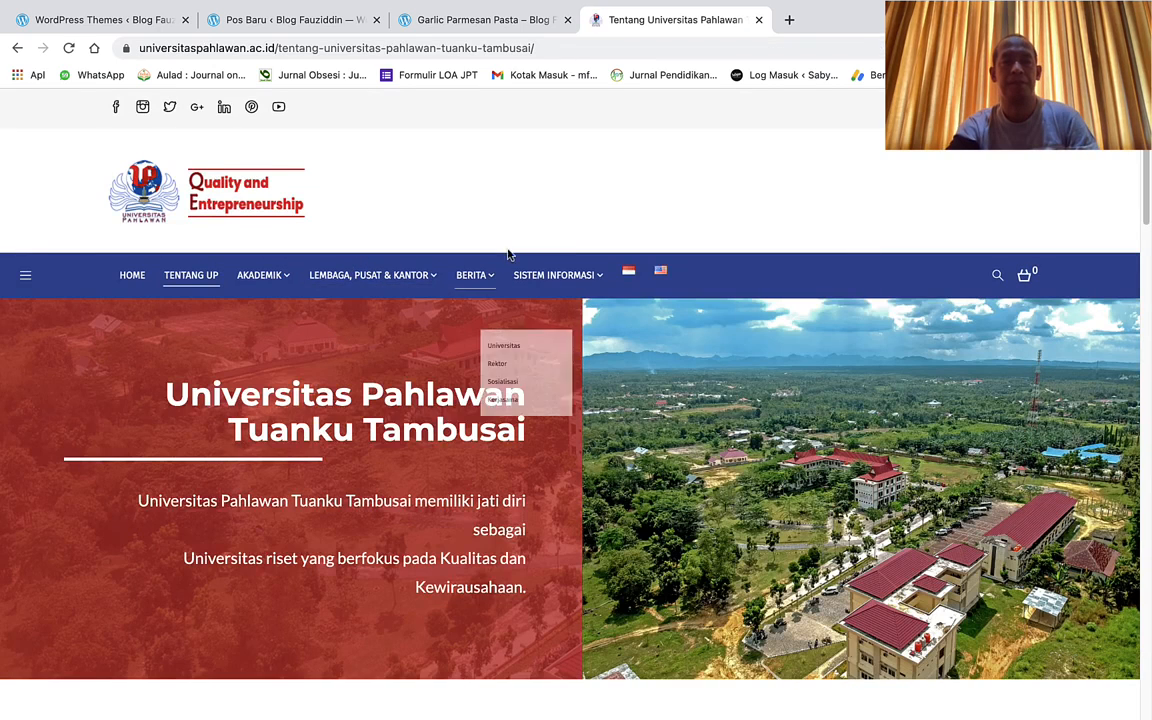
Open the full campus history page (Sejarah Kampus) and copy its text from the opening paragraph through the one ending "S1 Hukum."
scroll(576, 285, "down", 10)
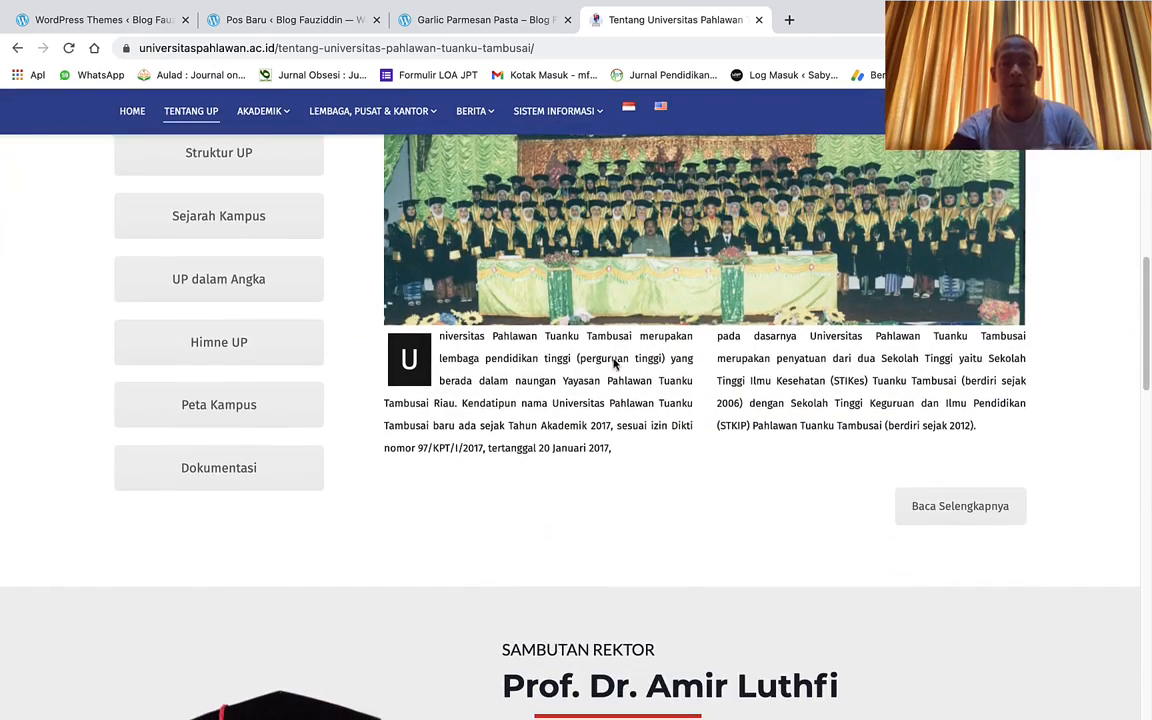
left_click(933, 502)
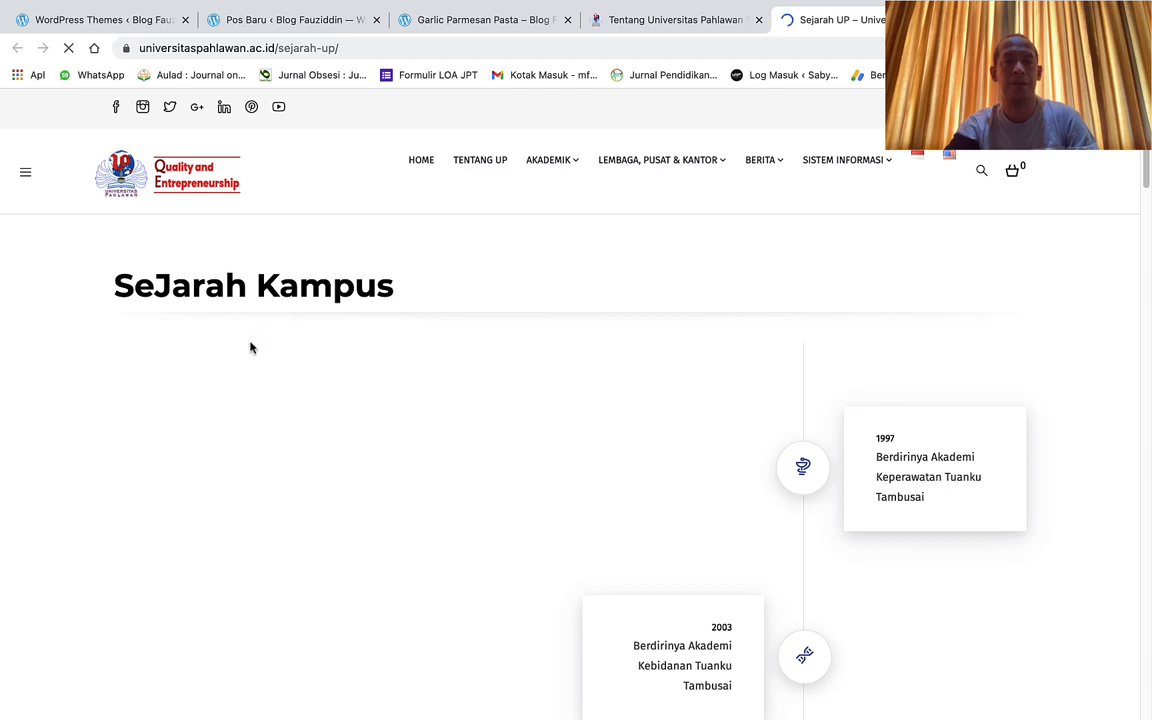
scroll(254, 347, "down", 5)
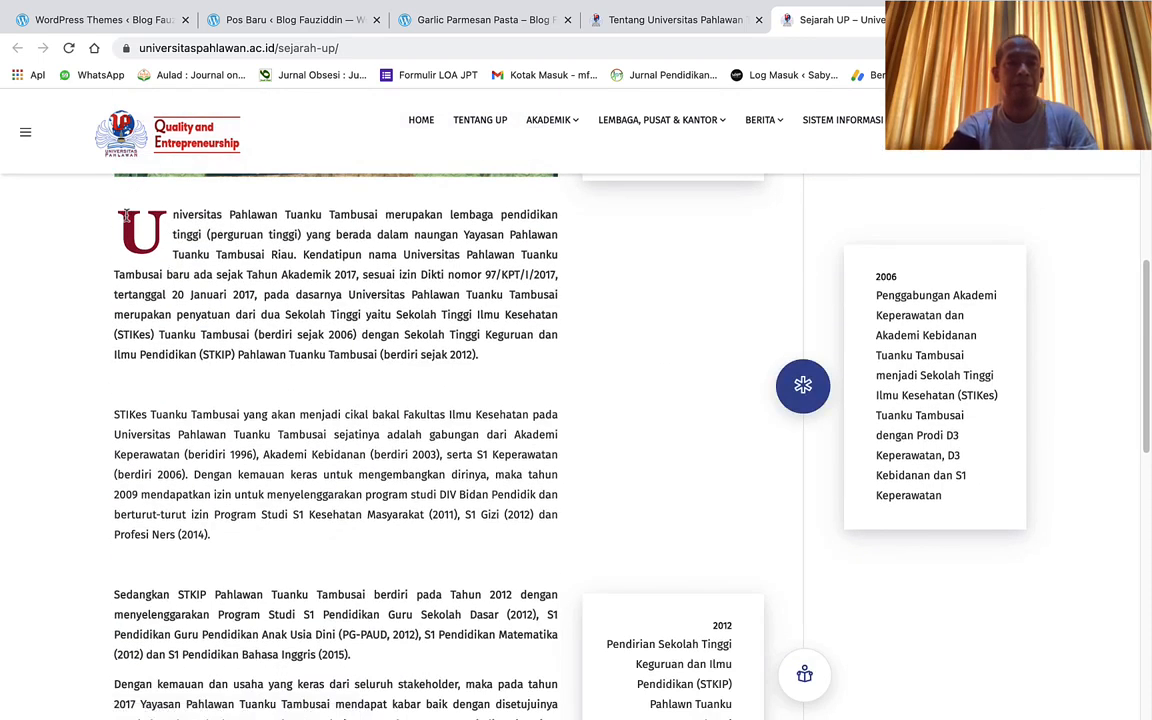
left_click_drag(117, 214, 212, 644)
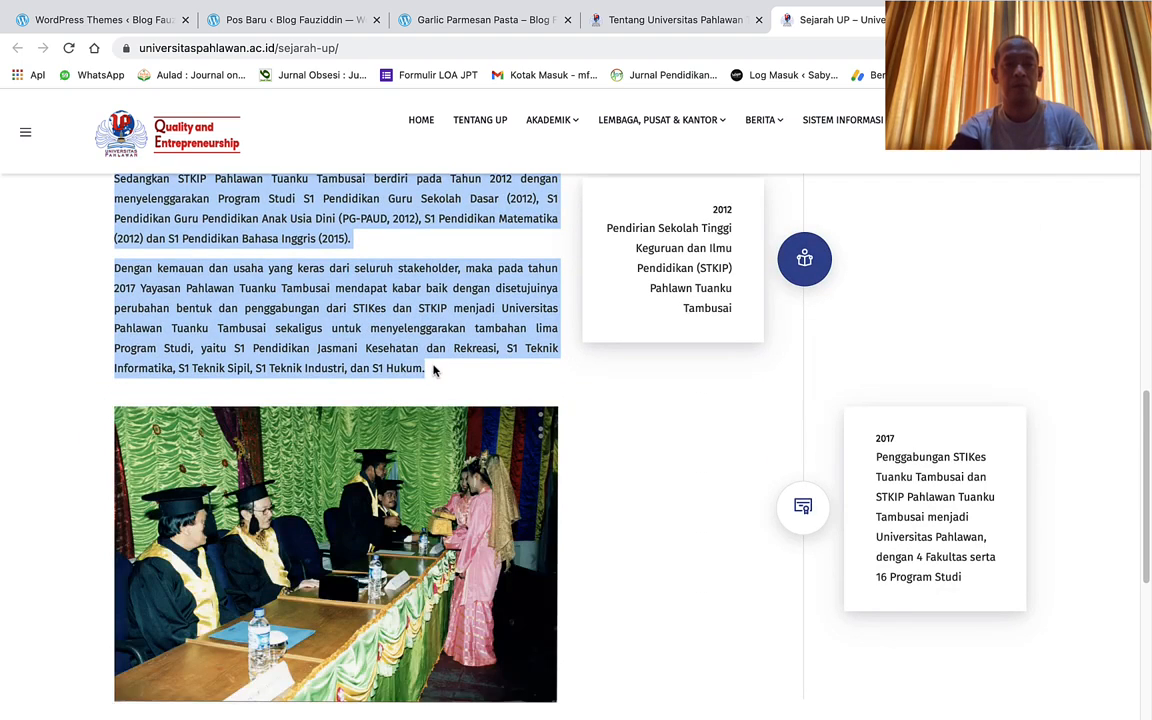
right_click(328, 320)
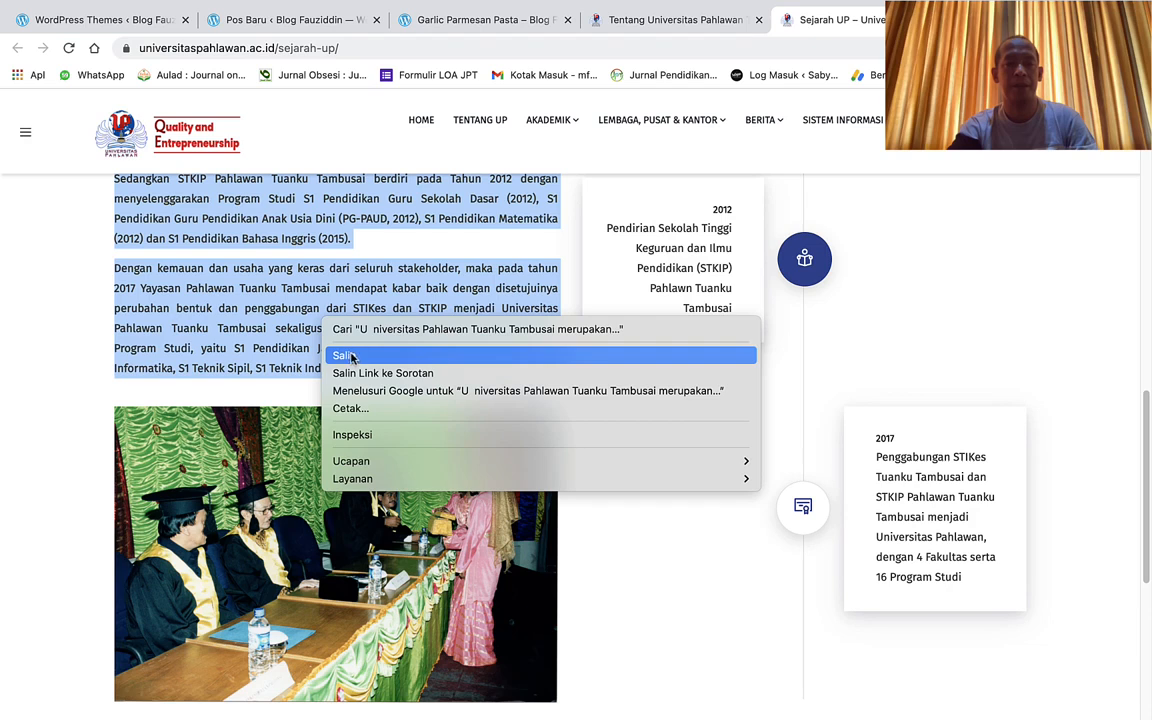
left_click(350, 356)
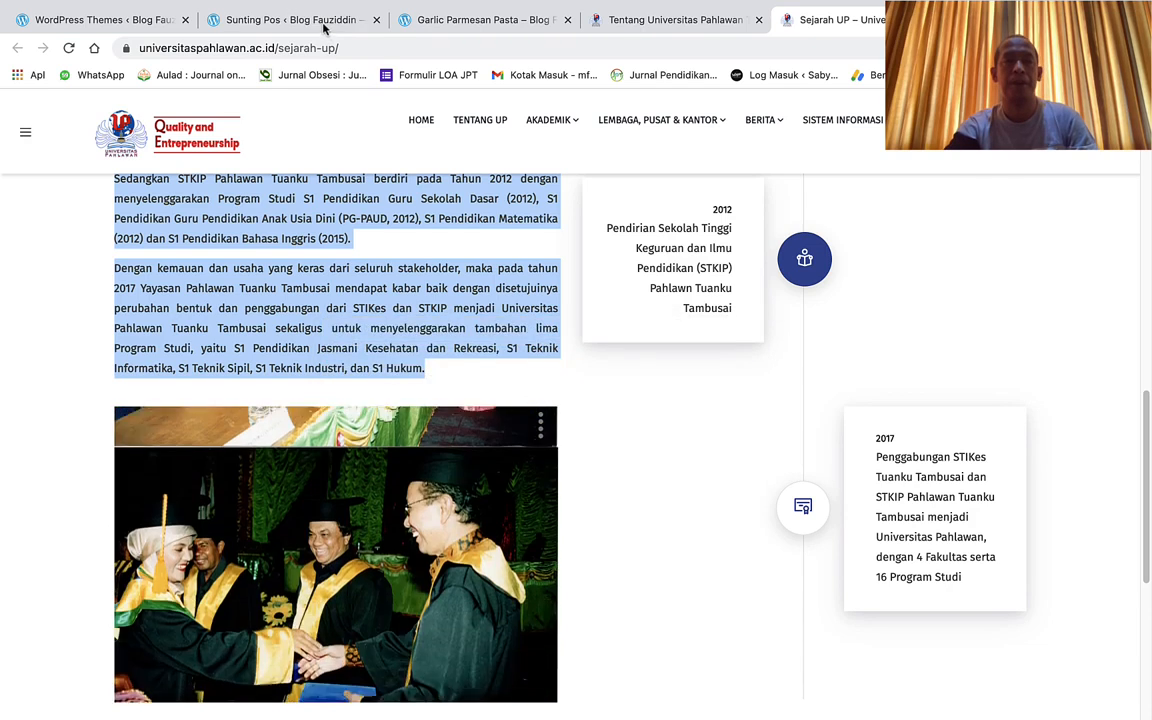
Return to the post being edited and paste the copied history text into its body
left_click(323, 28)
left_click(240, 235)
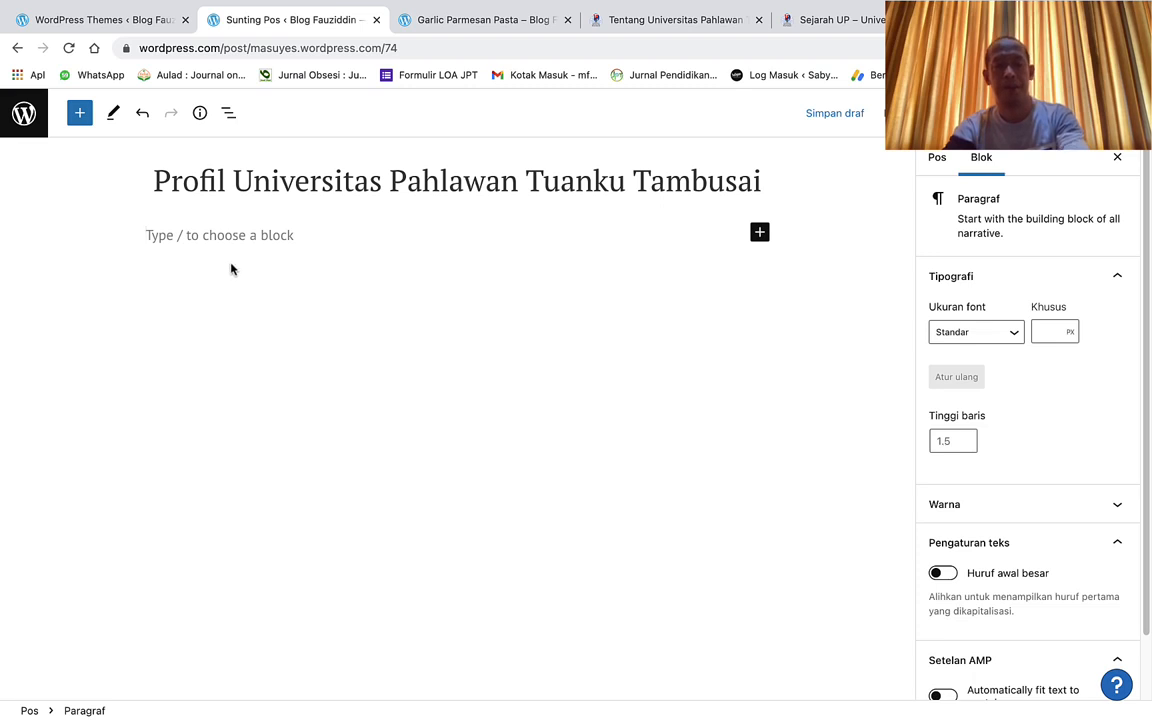
key("ctrl+v")
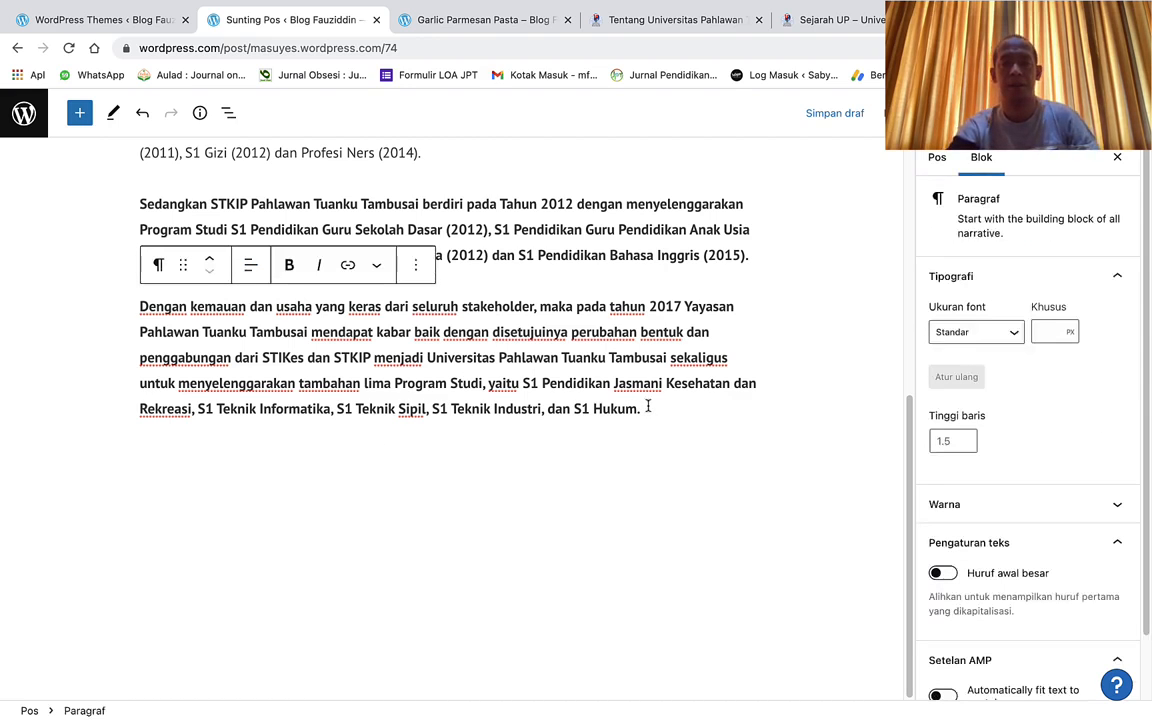
Remove the stray "U" above the opening paragraph, restore it as the first letter of "Universitas" and make the whole paragraph bold
left_click_drag(648, 408, 131, 280)
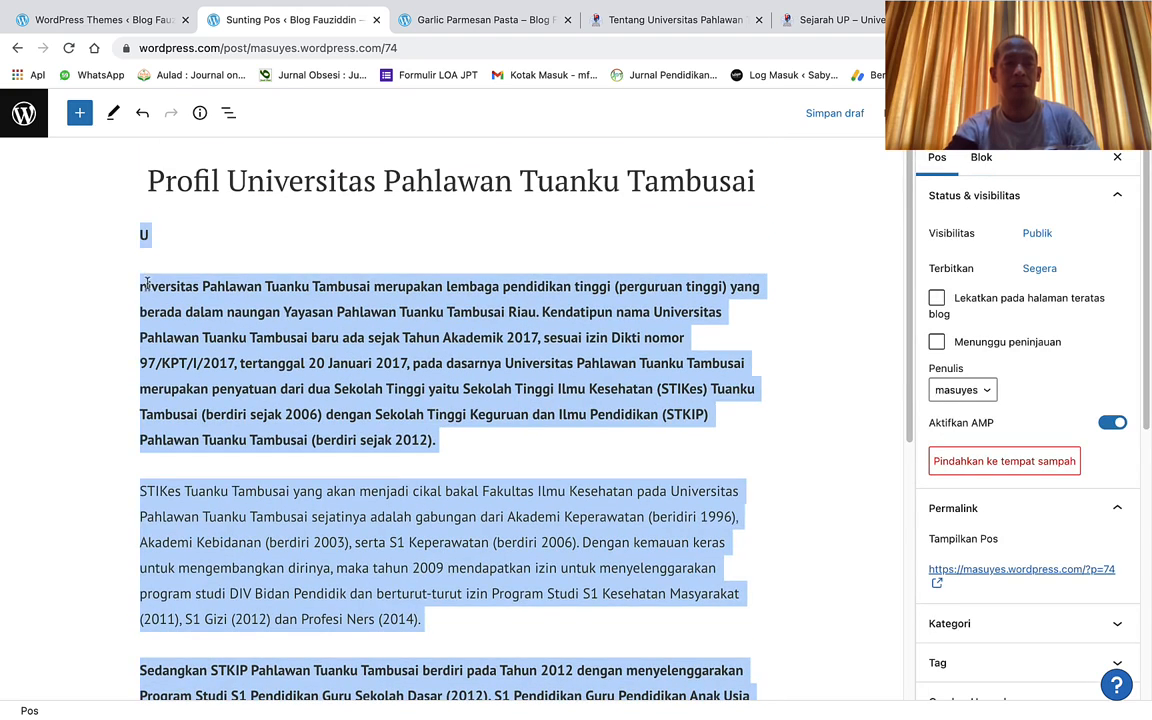
left_click(147, 284)
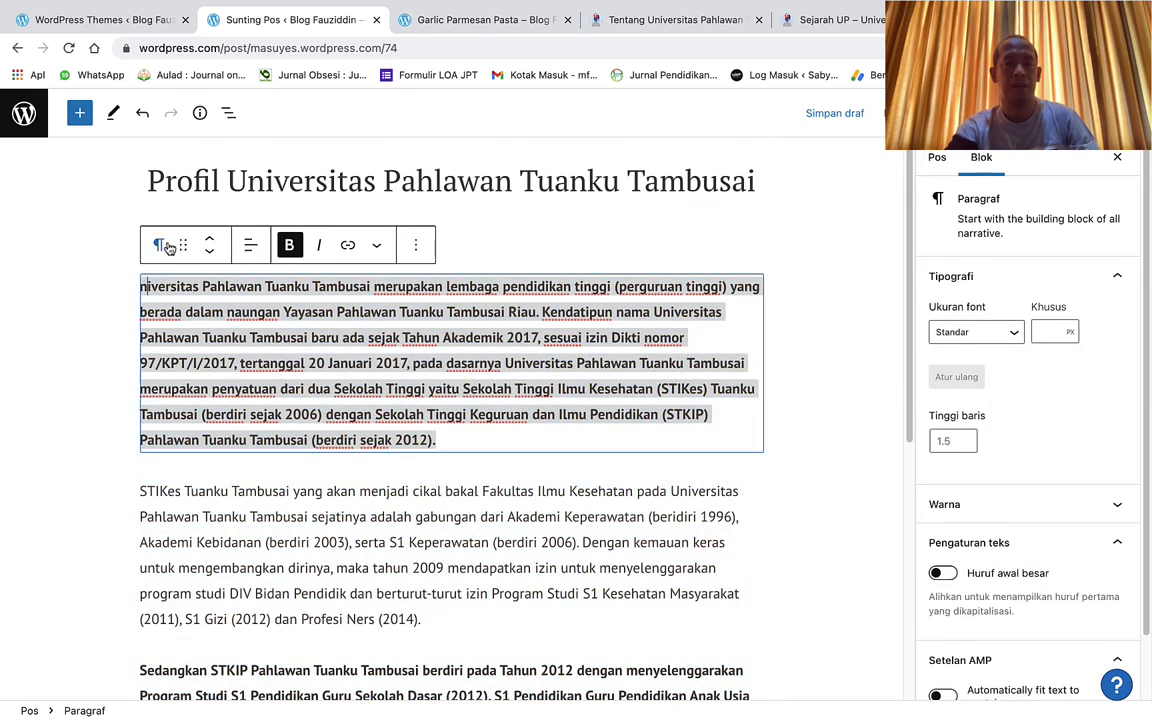
left_click(497, 231)
key("BackSpace")
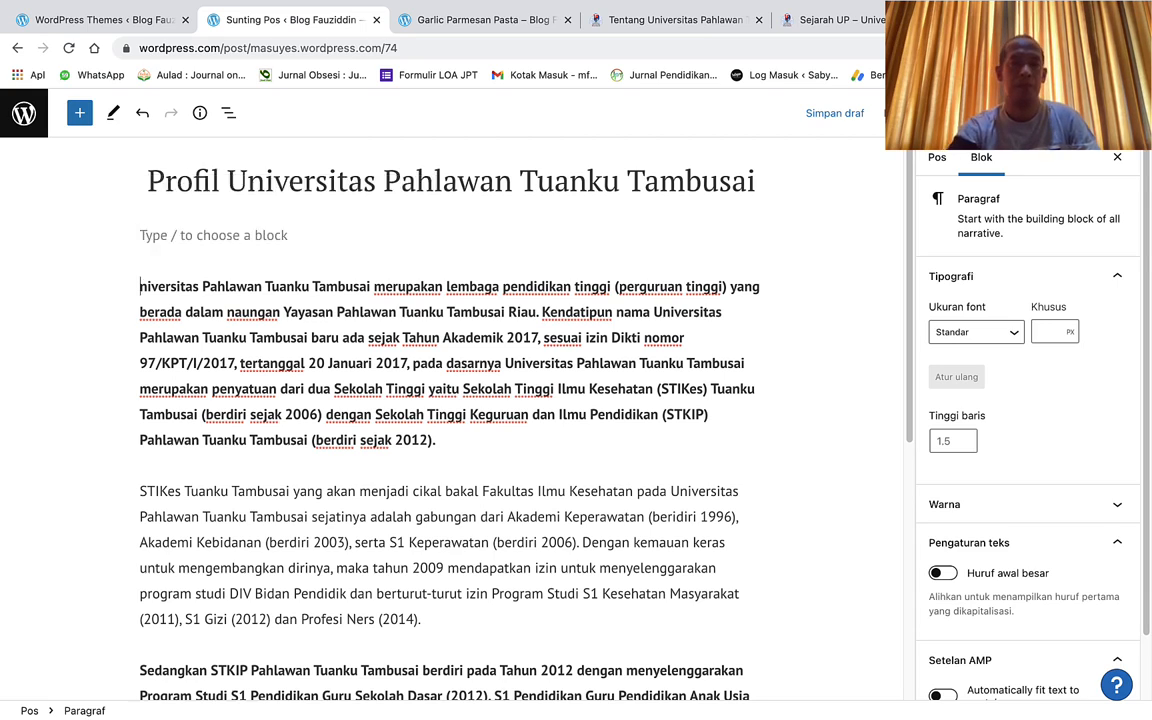
type("U")
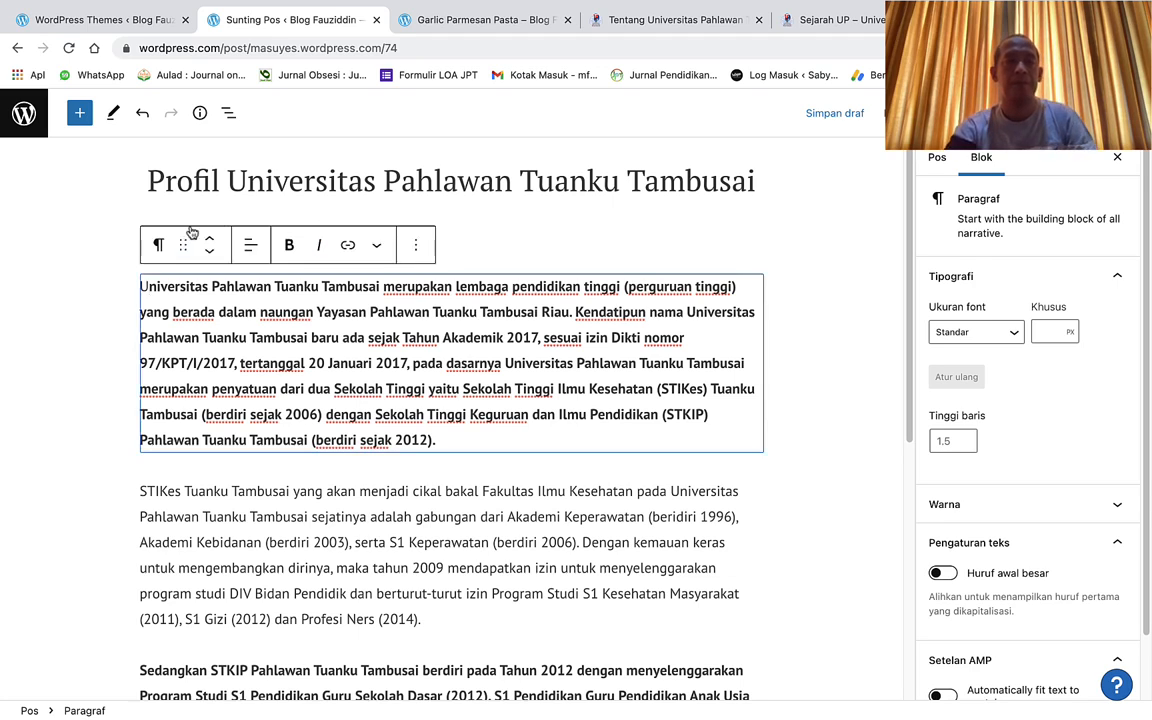
left_click_drag(143, 286, 483, 451)
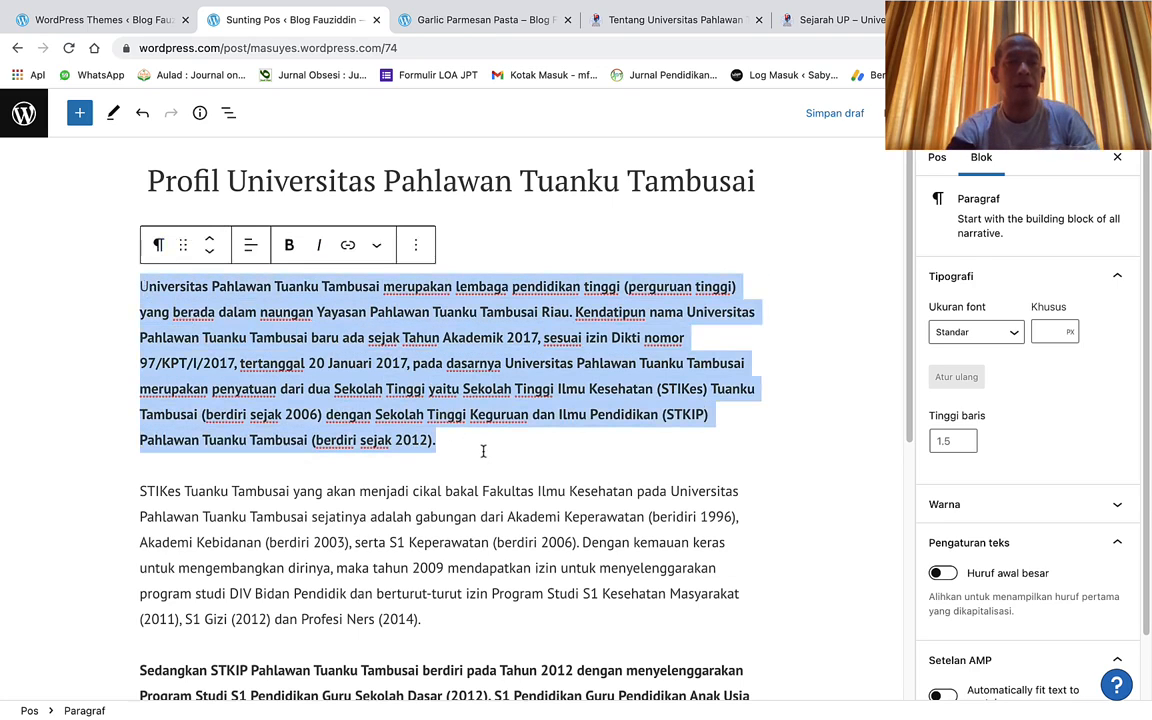
left_click(289, 245)
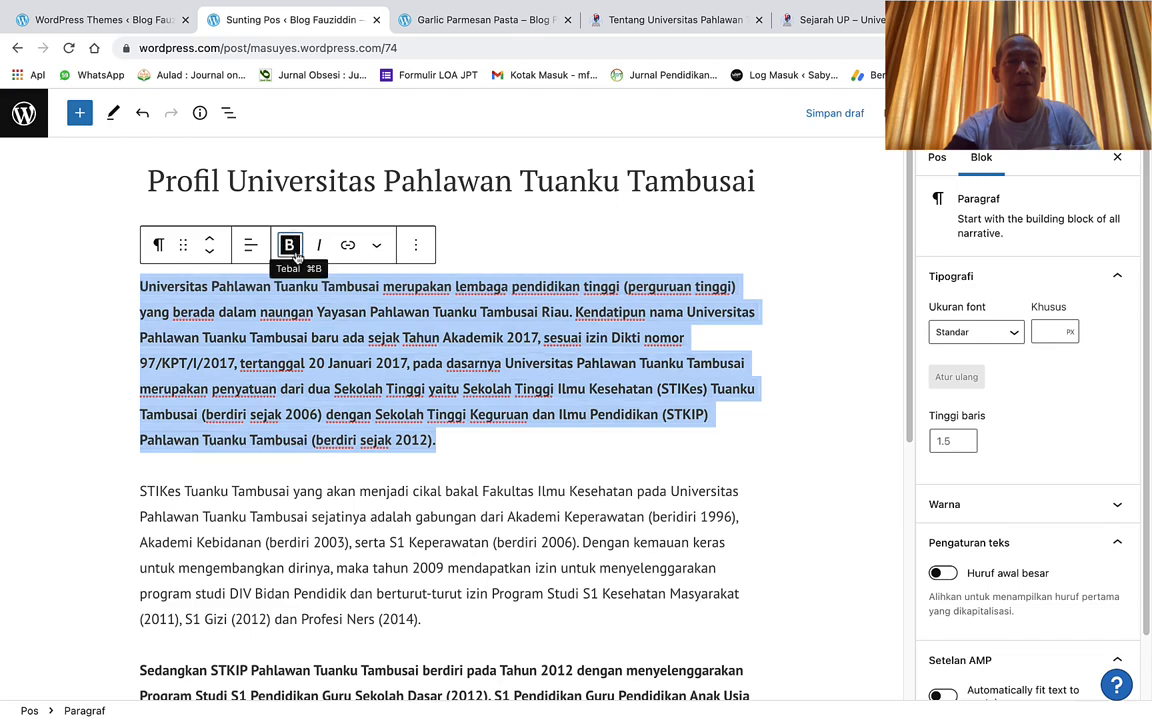
Remove the bold formatting from the opening paragraph and from the last two paragraphs, starting "Sedangkan STKIP" and "Dengan kemauan"
left_click(320, 362)
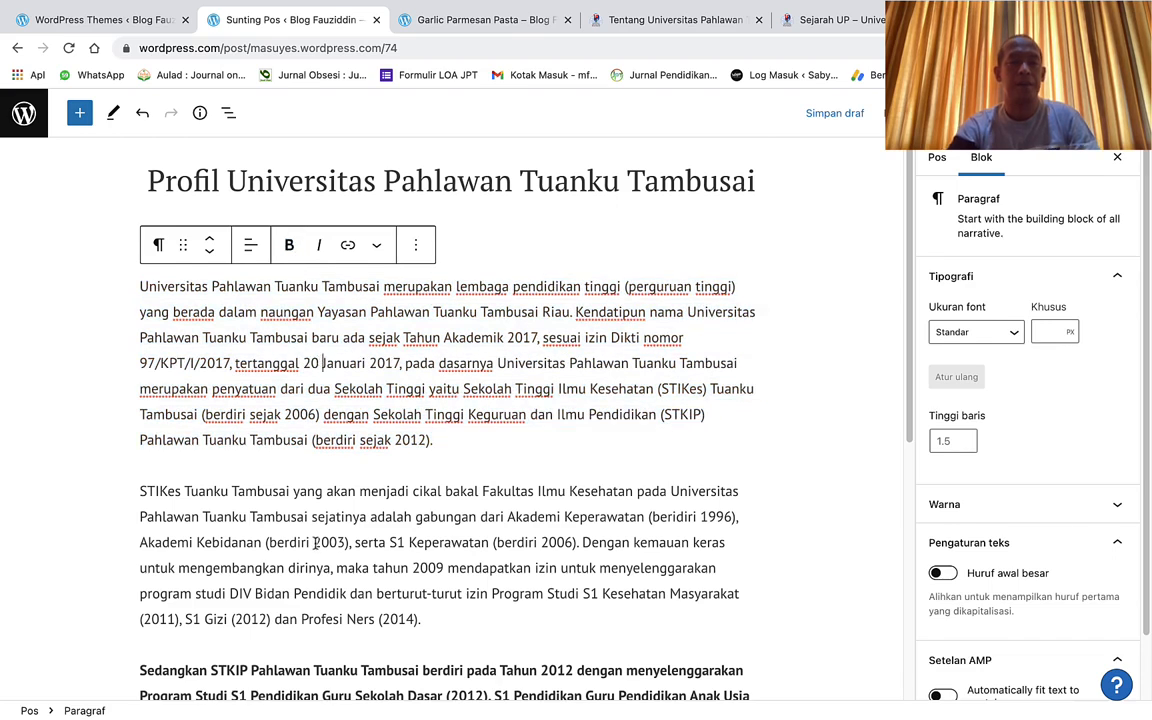
scroll(305, 533, "down", 5)
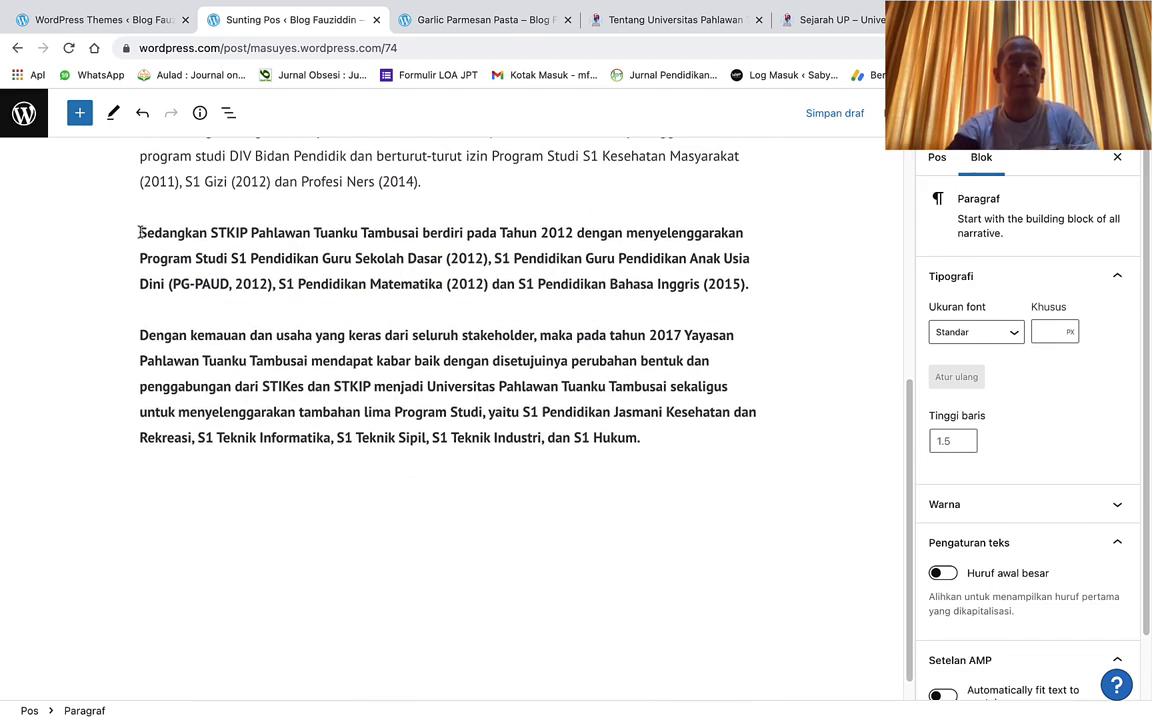
left_click_drag(140, 232, 750, 285)
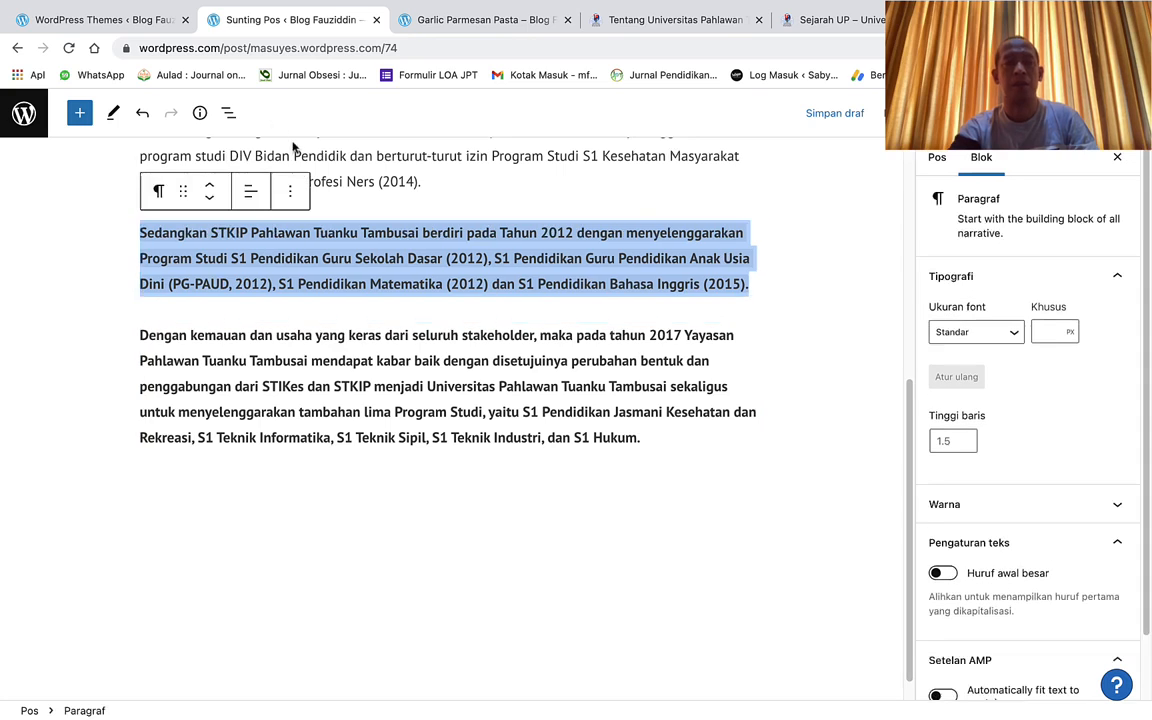
left_click(272, 223)
left_click(311, 247)
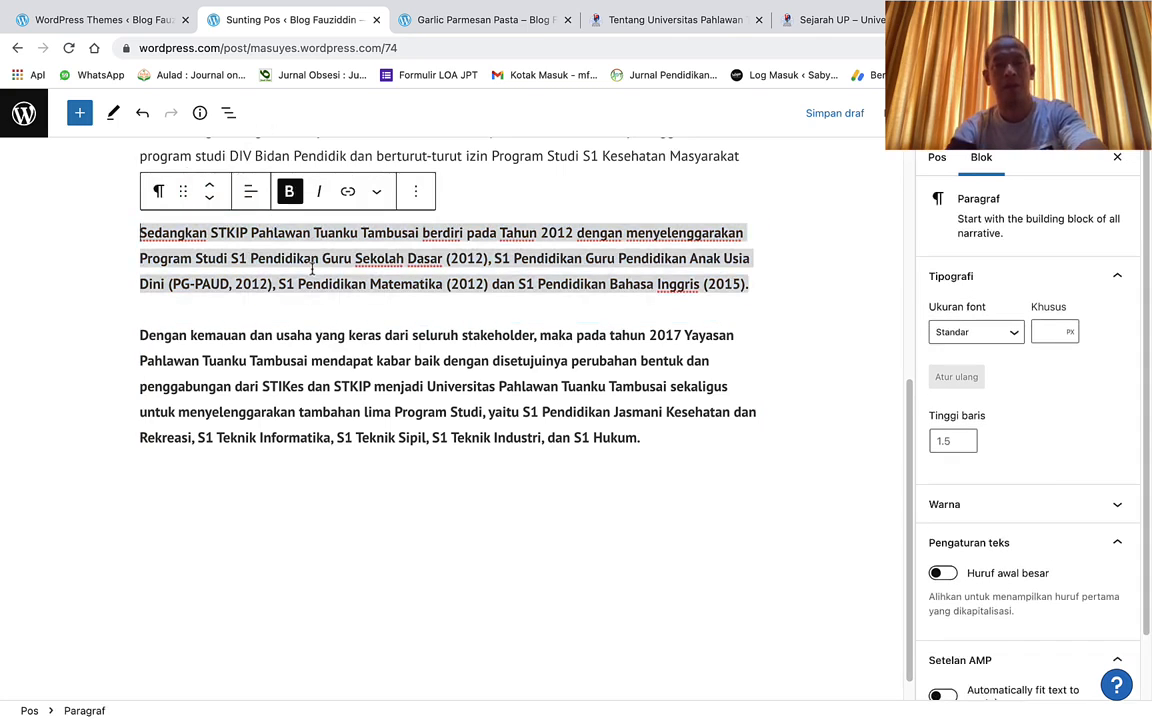
key("ctrl+b")
left_click(268, 310)
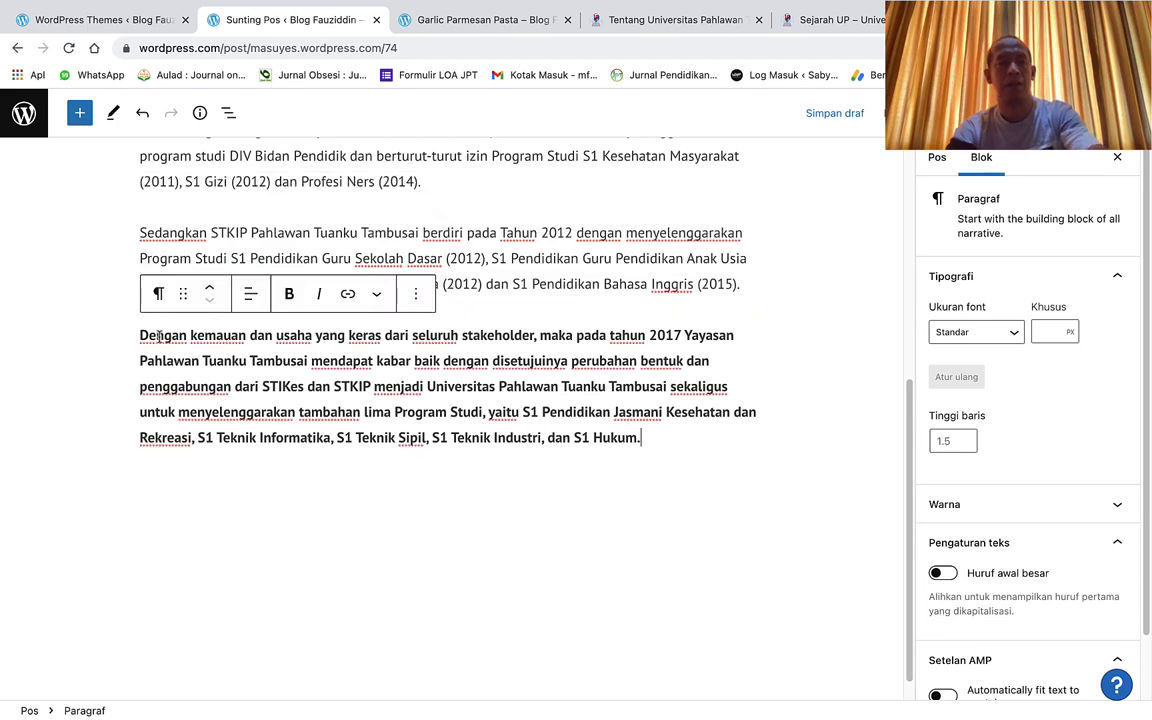
left_click_drag(140, 335, 661, 446)
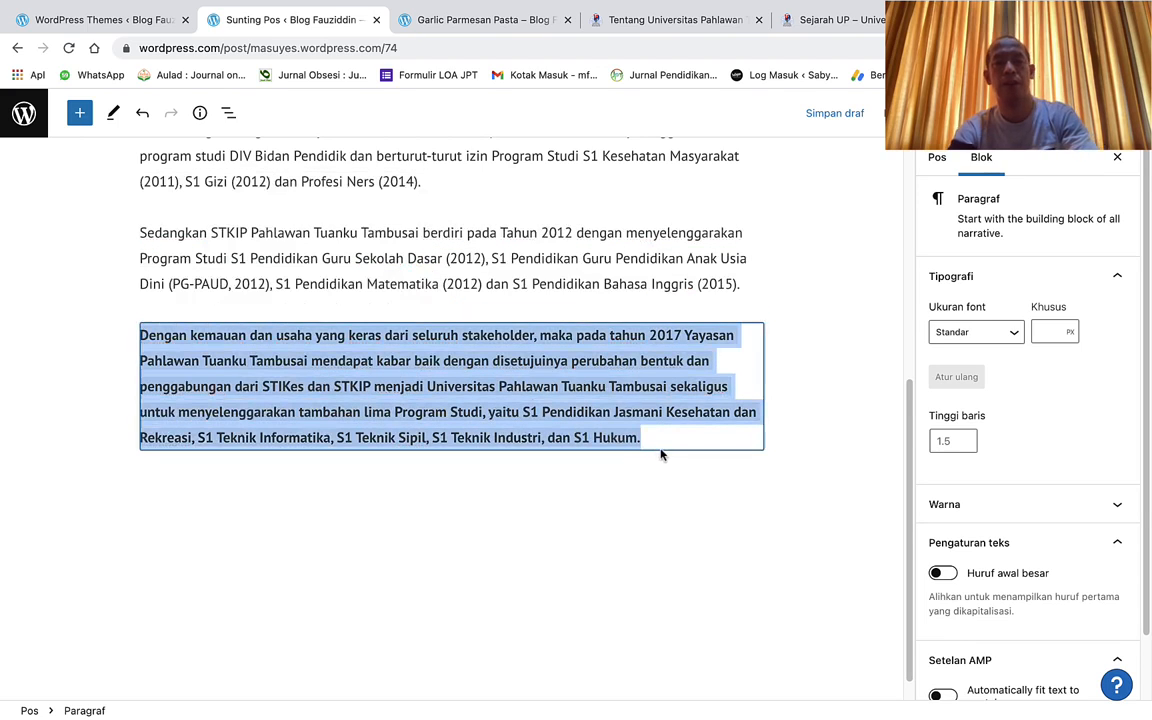
key("ctrl+b")
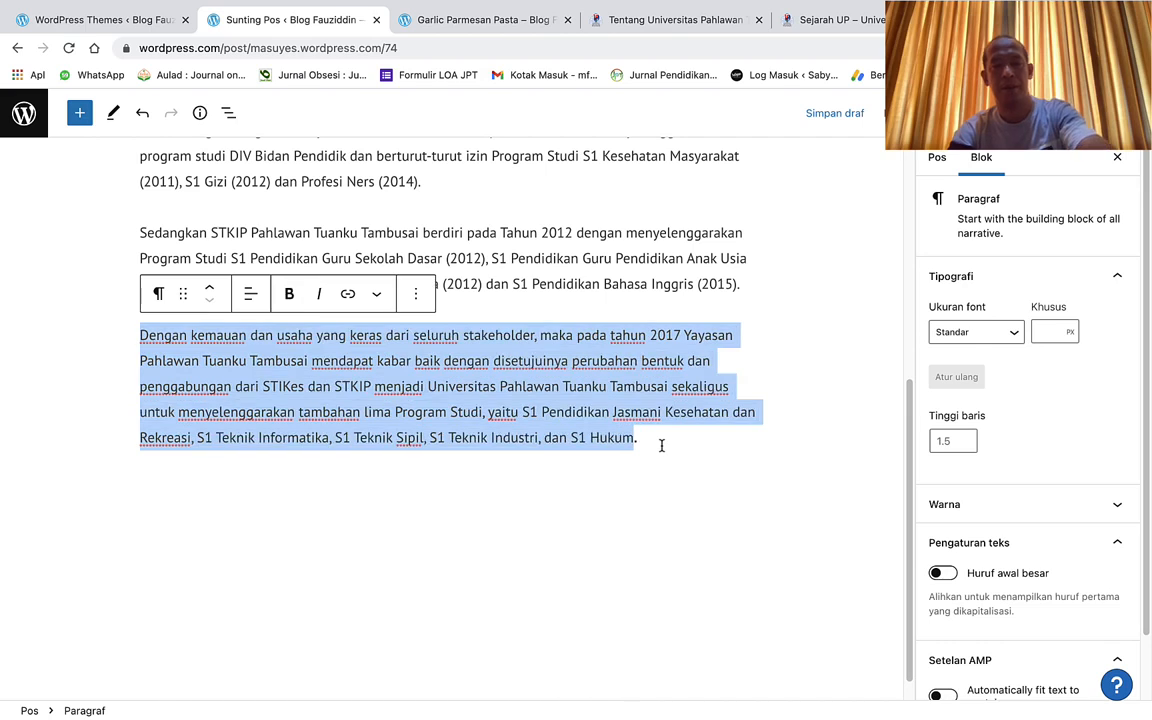
left_click(645, 442)
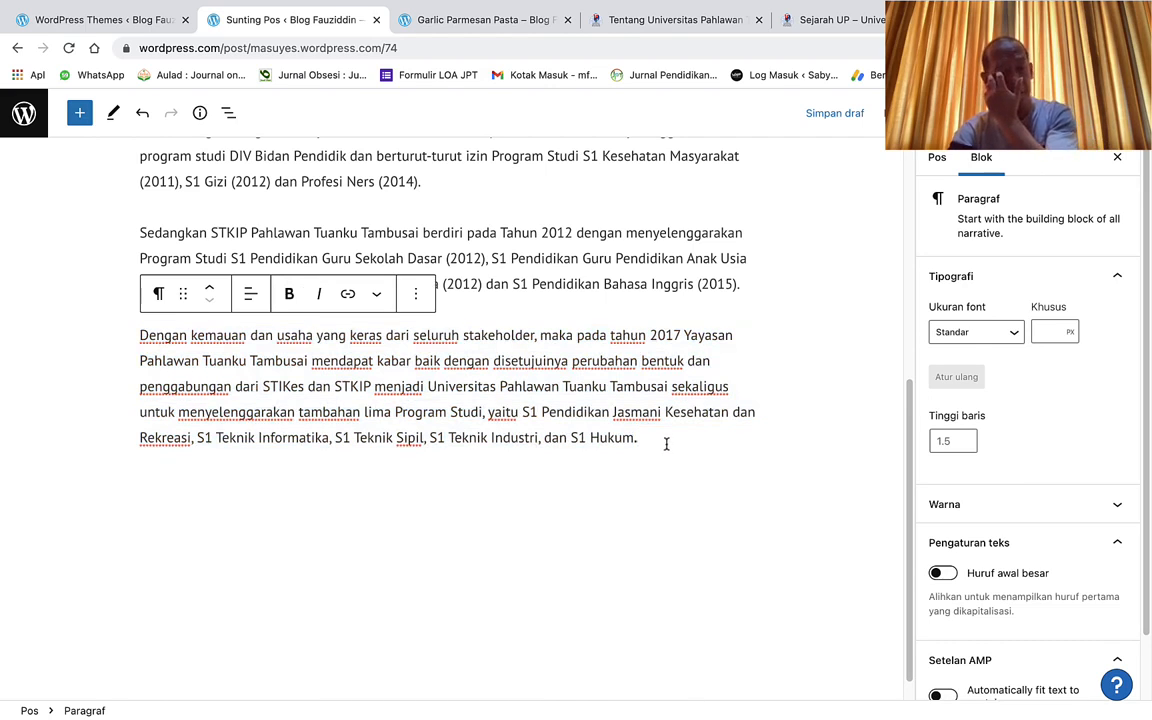
key("Return")
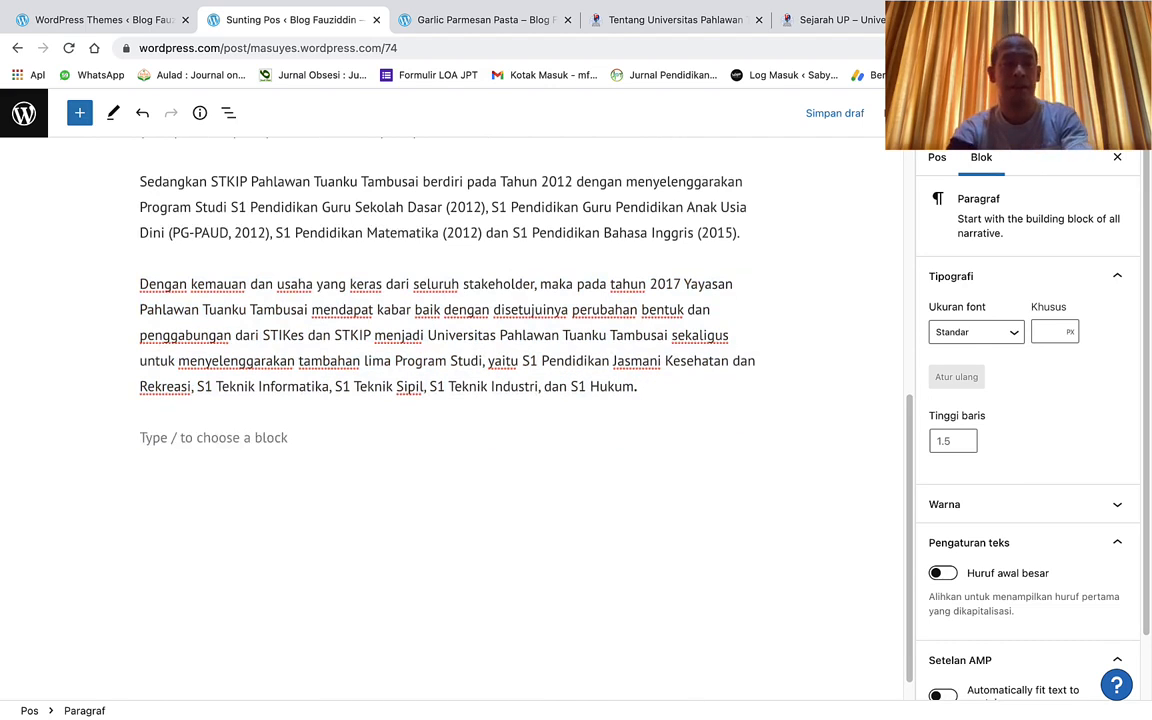
type("Sumber:")
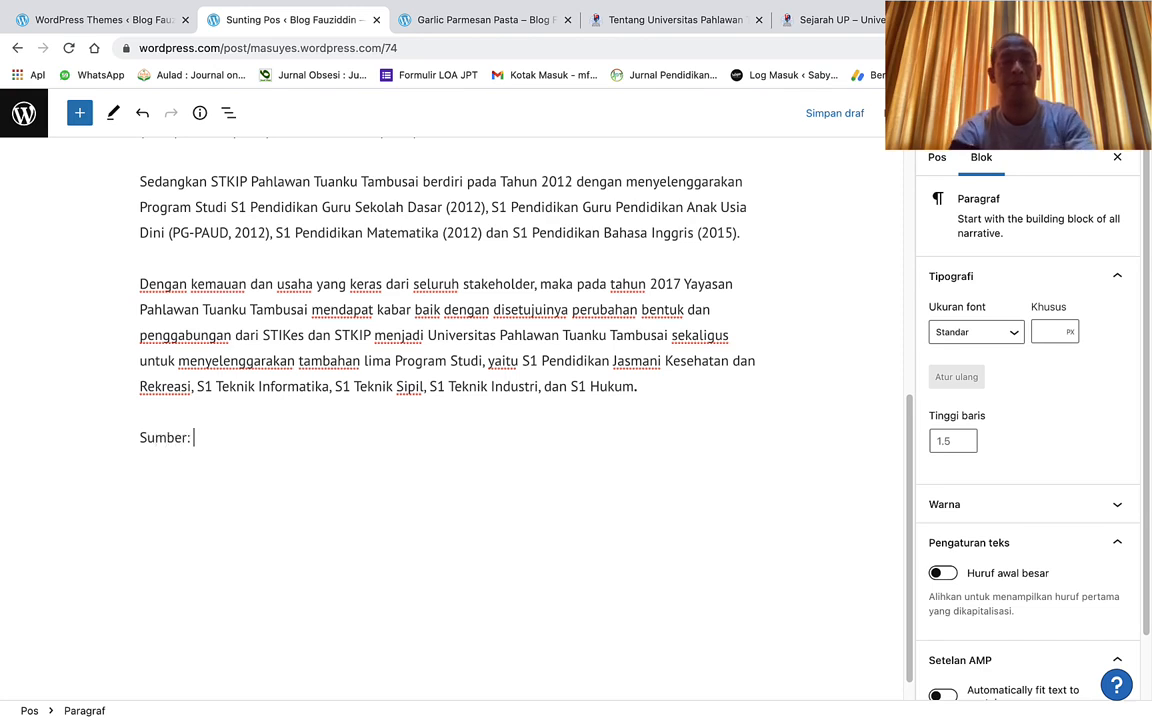
left_click(847, 14)
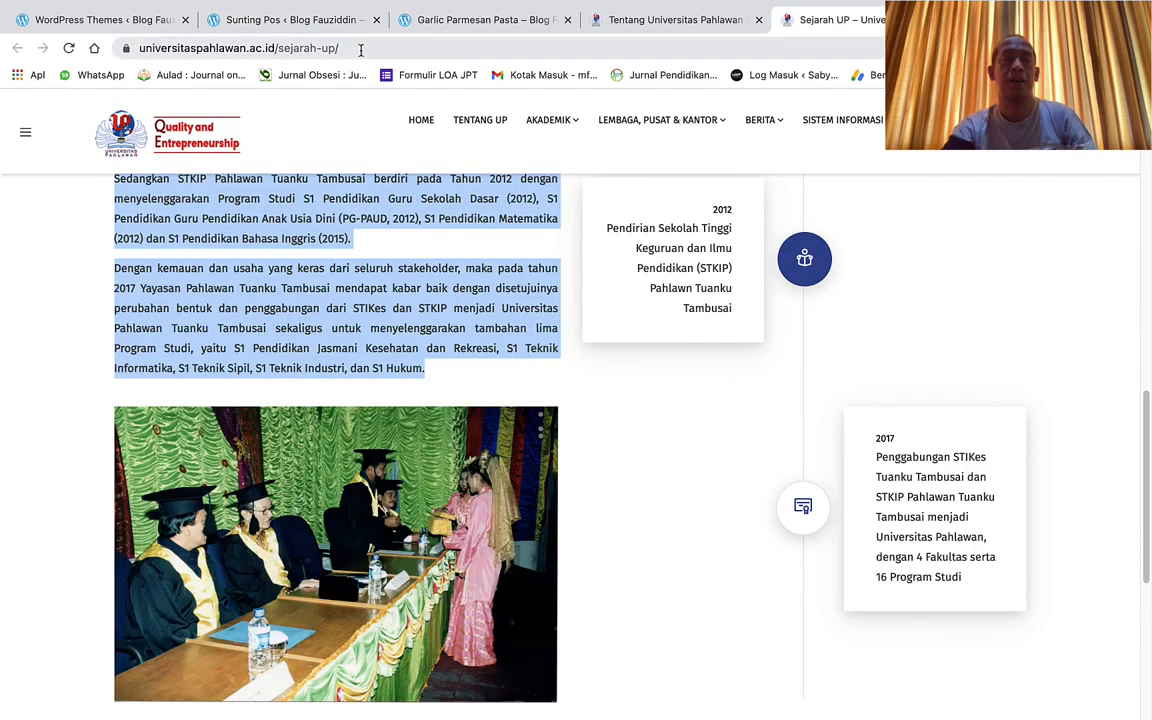
left_click(361, 50)
right_click(318, 47)
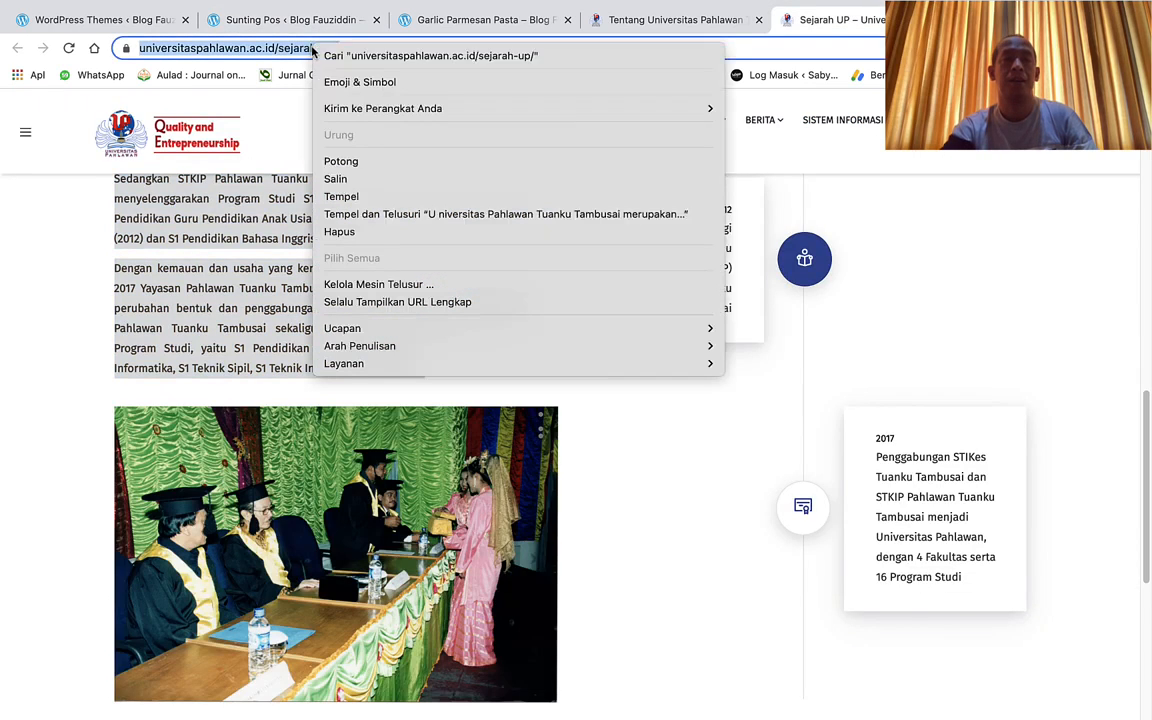
left_click(353, 180)
left_click(284, 19)
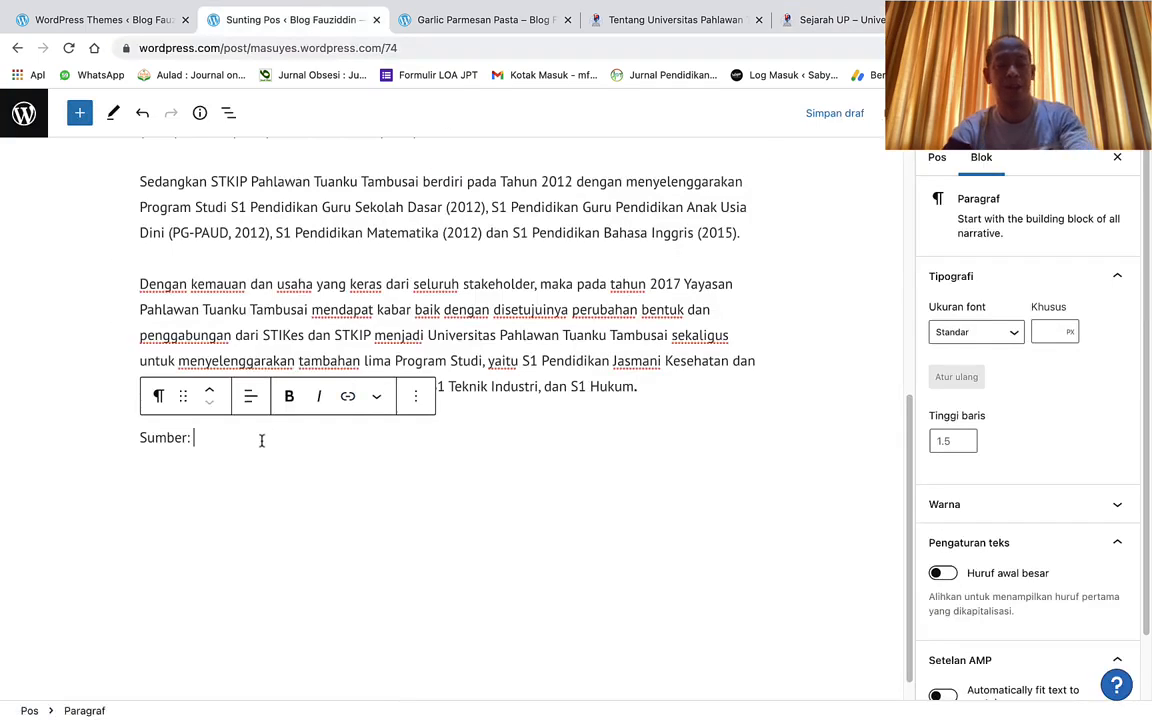
key("ctrl+v")
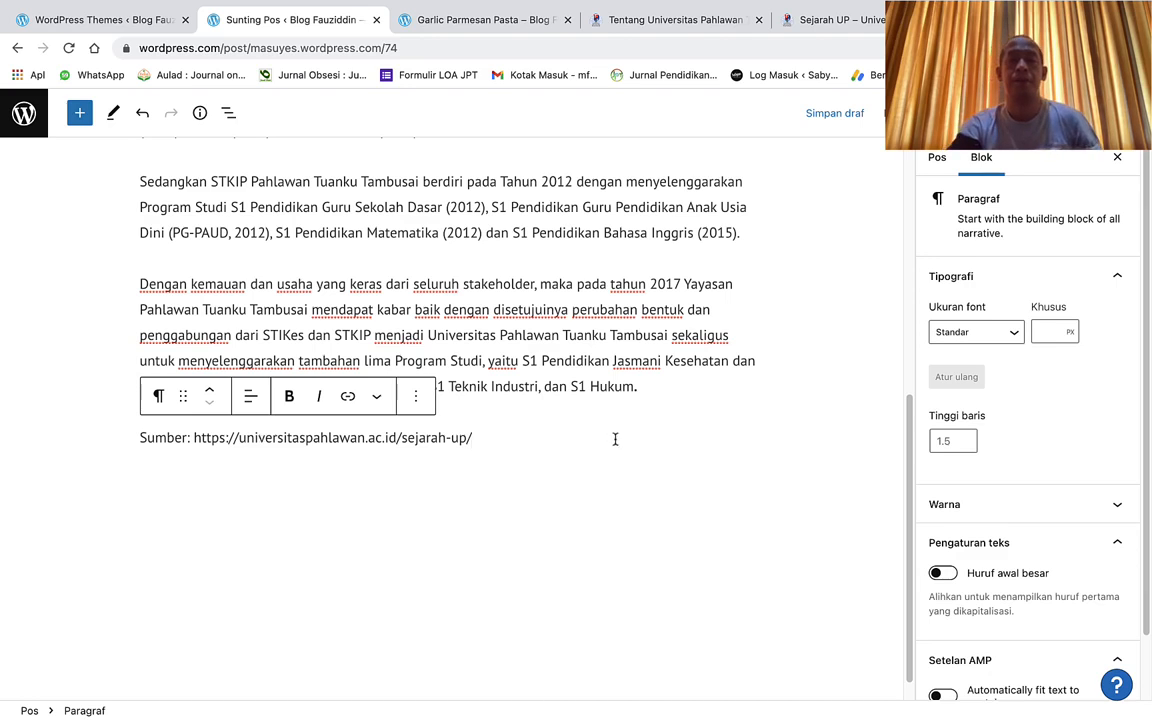
Set the font size of the source line's paragraph block to Normal
scroll(661, 411, "down", 1)
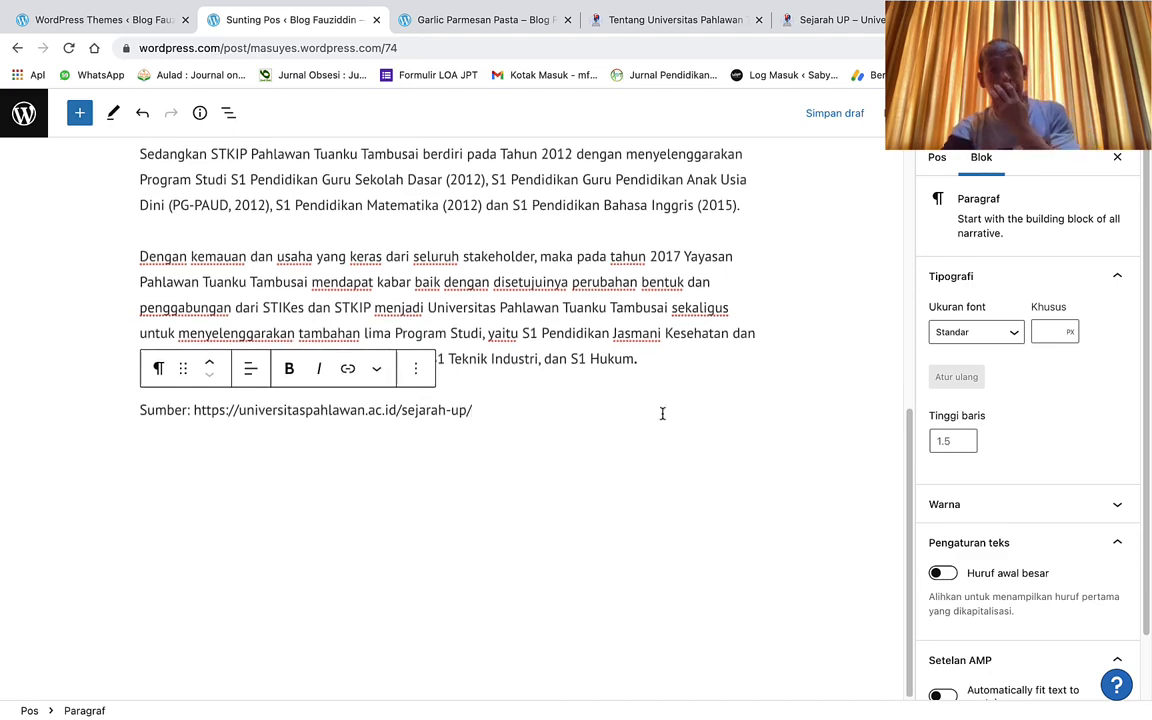
scroll(720, 365, "up", 5)
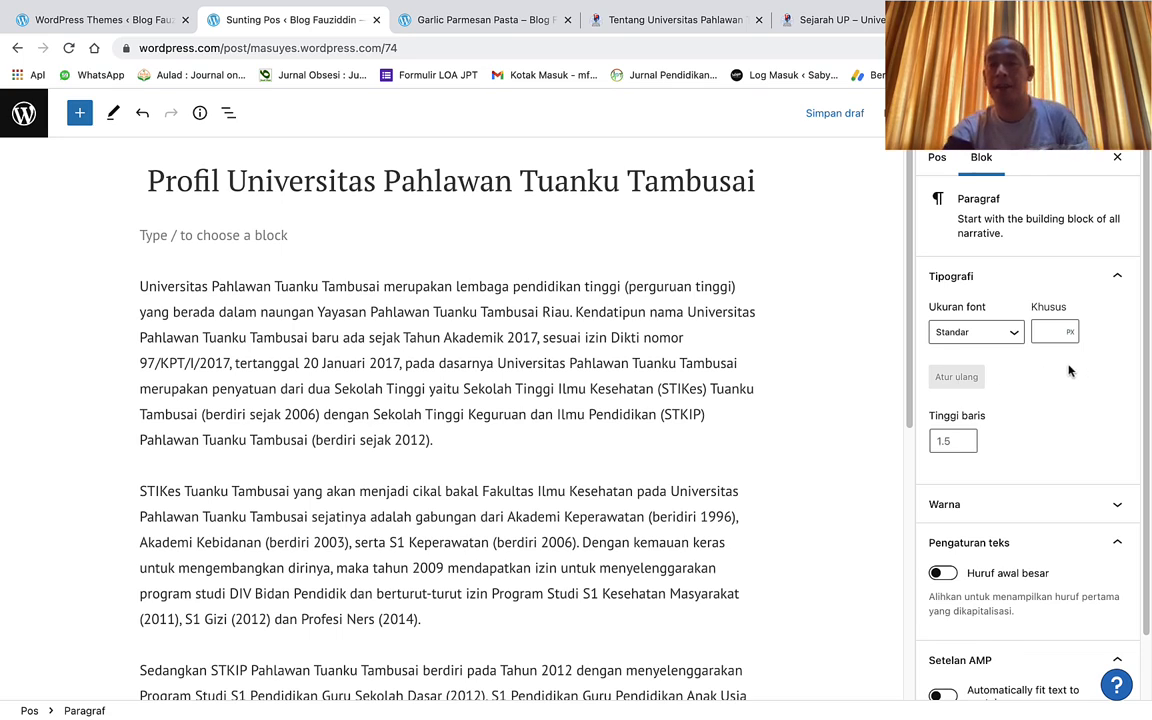
left_click(1015, 342)
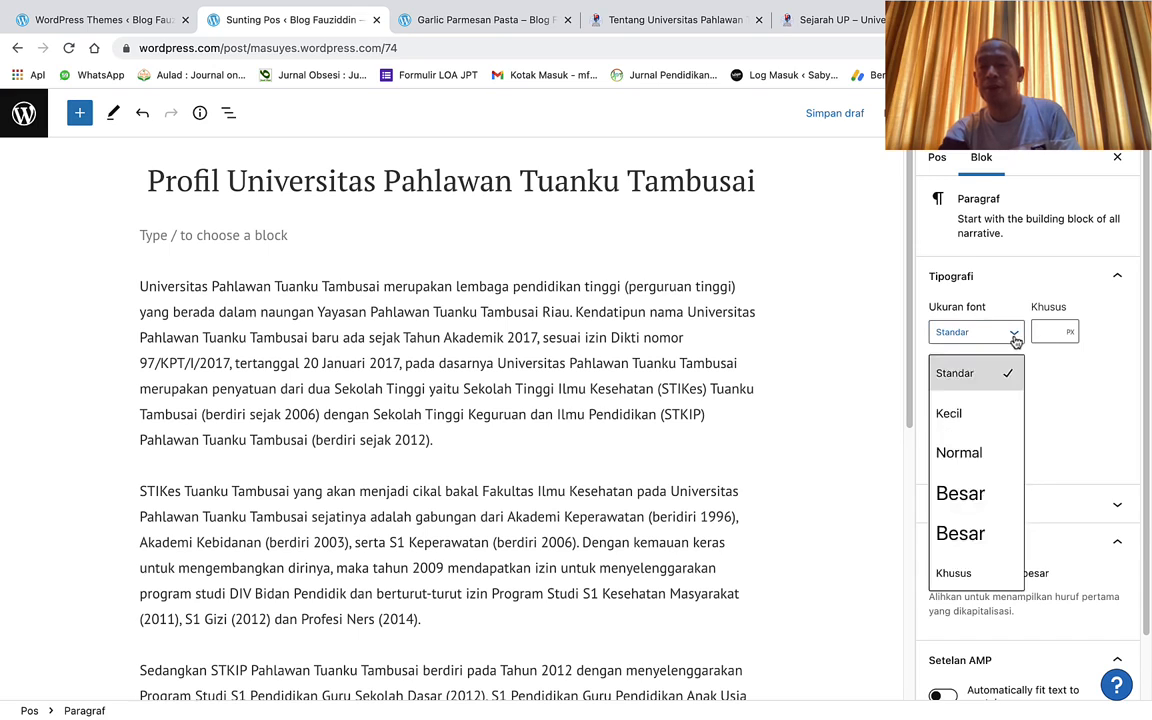
left_click(977, 455)
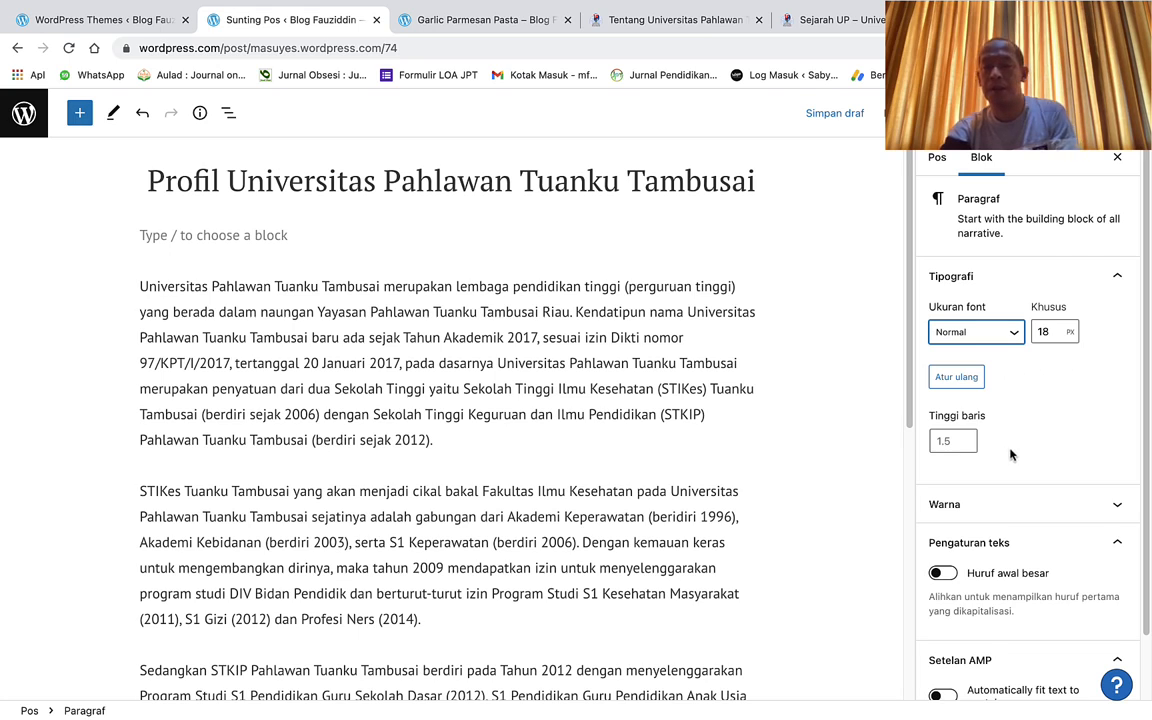
Turn on automatic fitting of text to its container and the large initial letter (Huruf awal besar) for the source line's block
scroll(1015, 470, "down", 2)
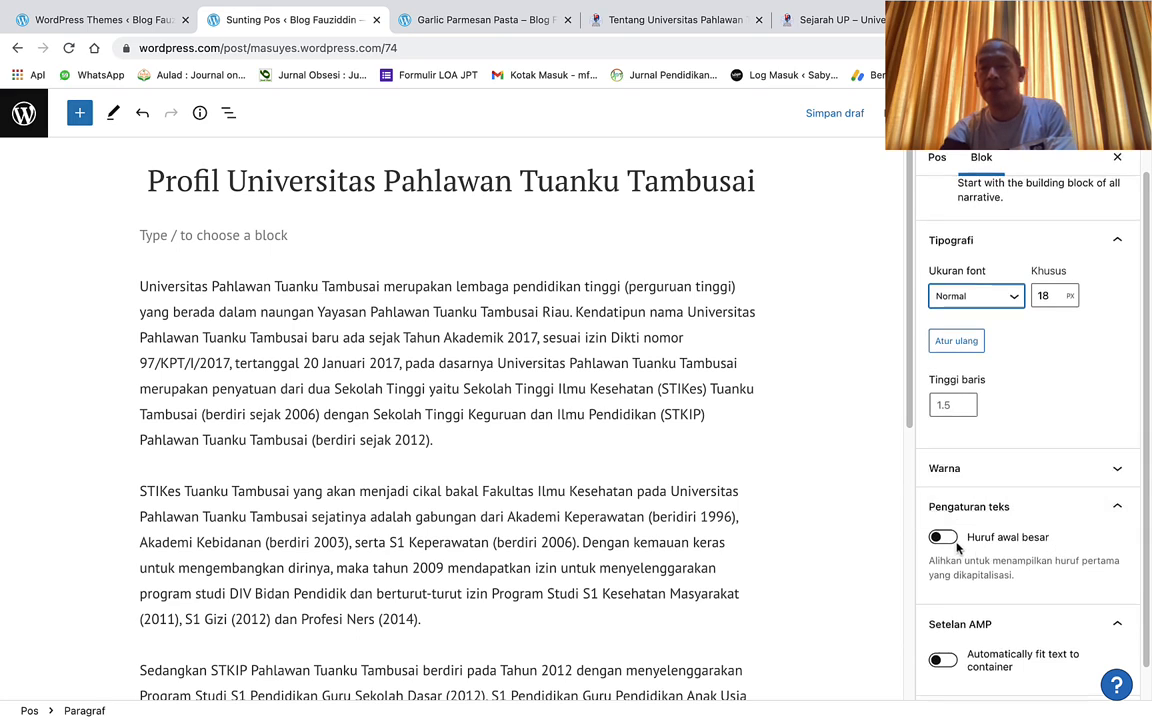
left_click(946, 661)
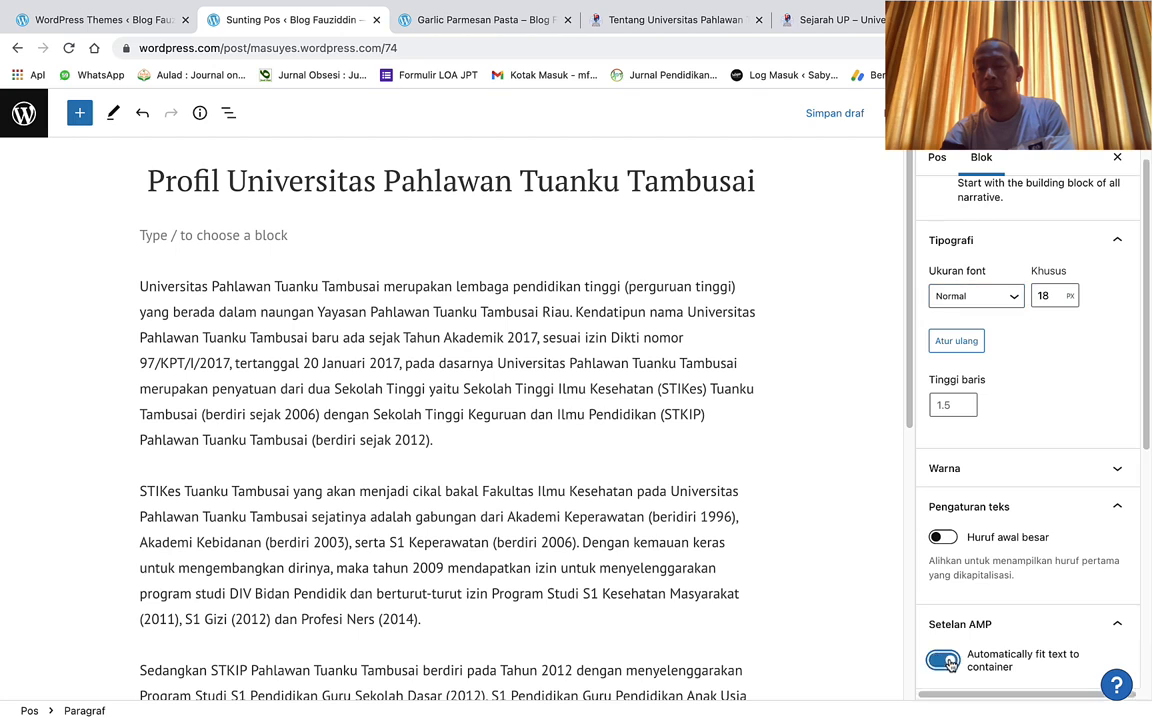
left_click(944, 538)
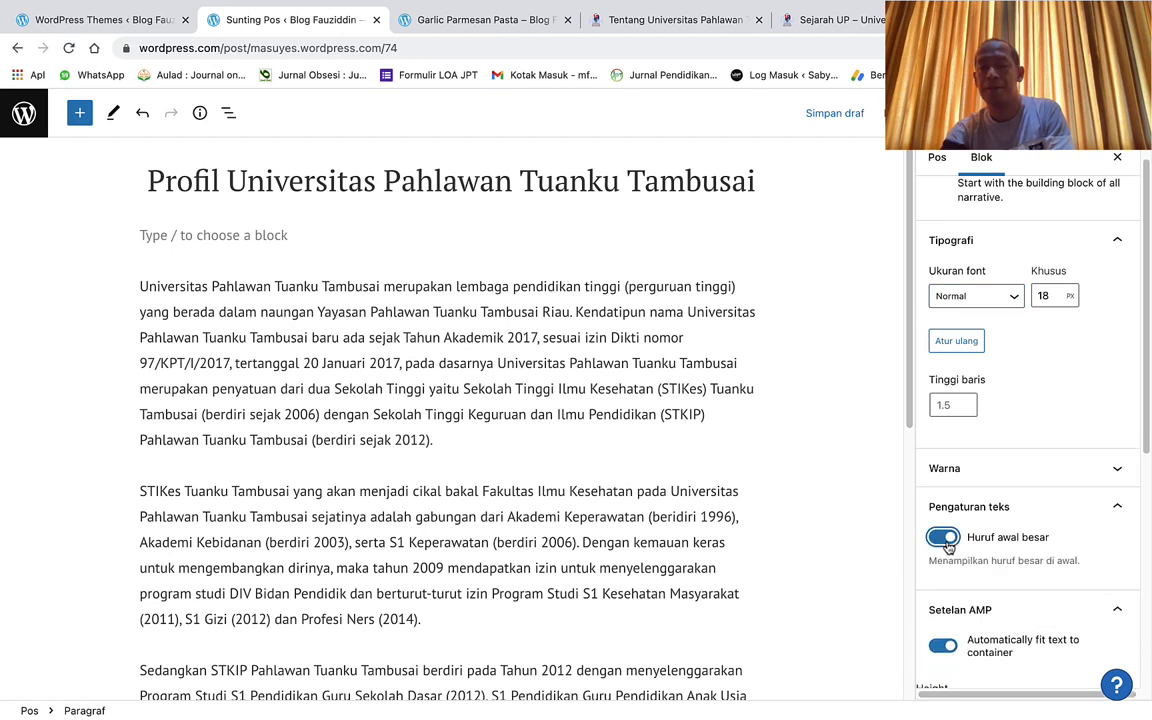
scroll(1050, 535, "down", 5)
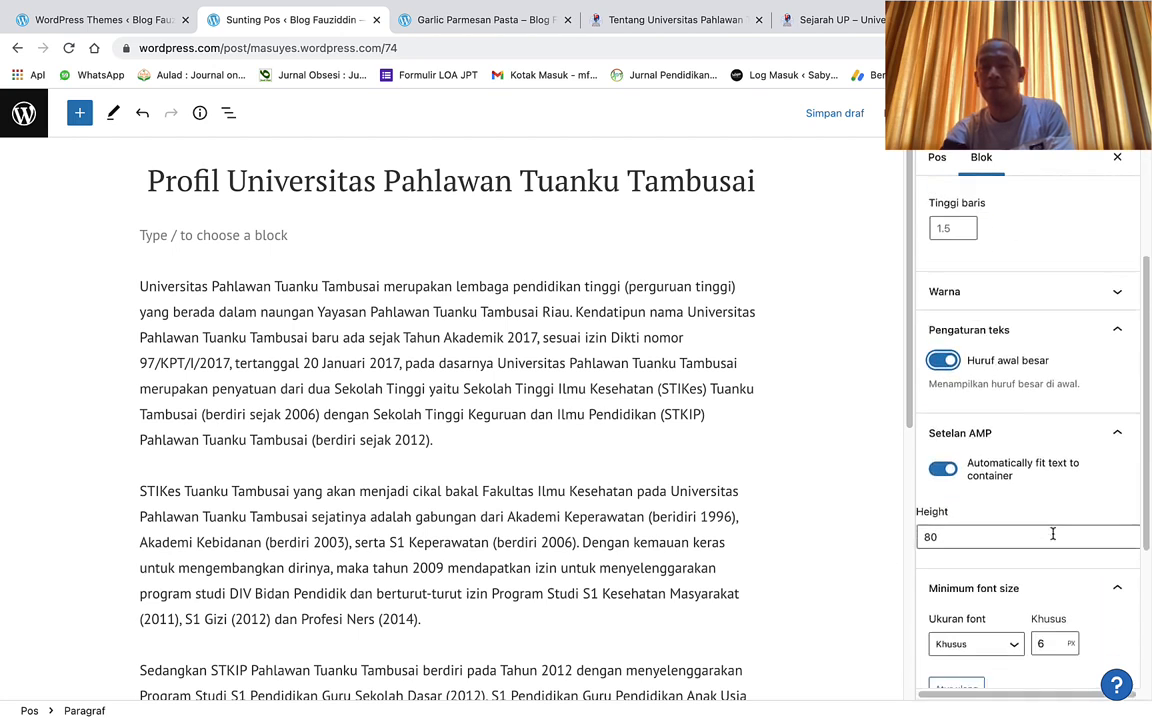
scroll(1053, 535, "down", 2)
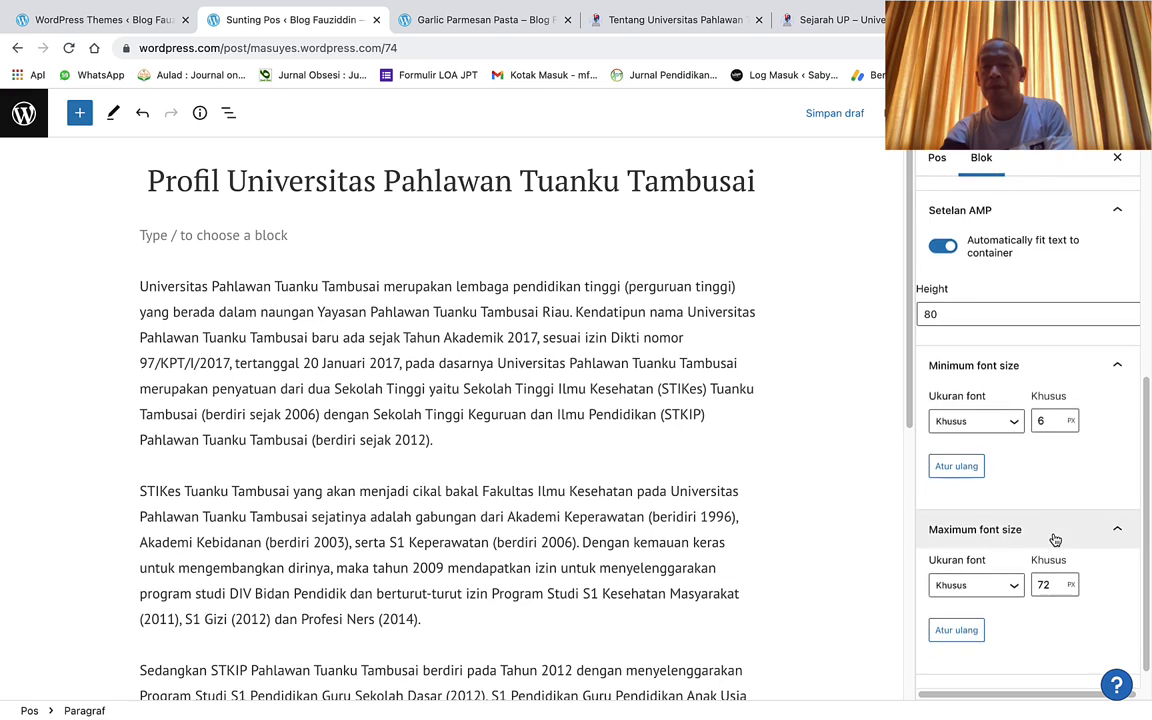
scroll(1056, 540, "down", 1)
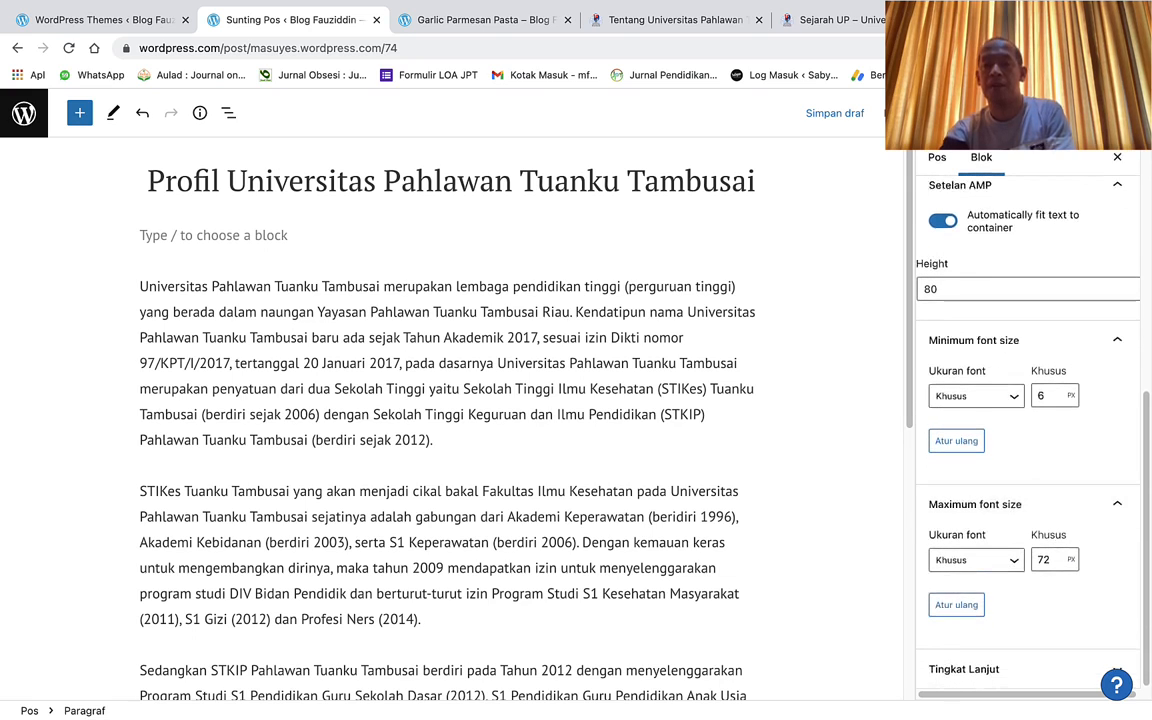
left_click(937, 160)
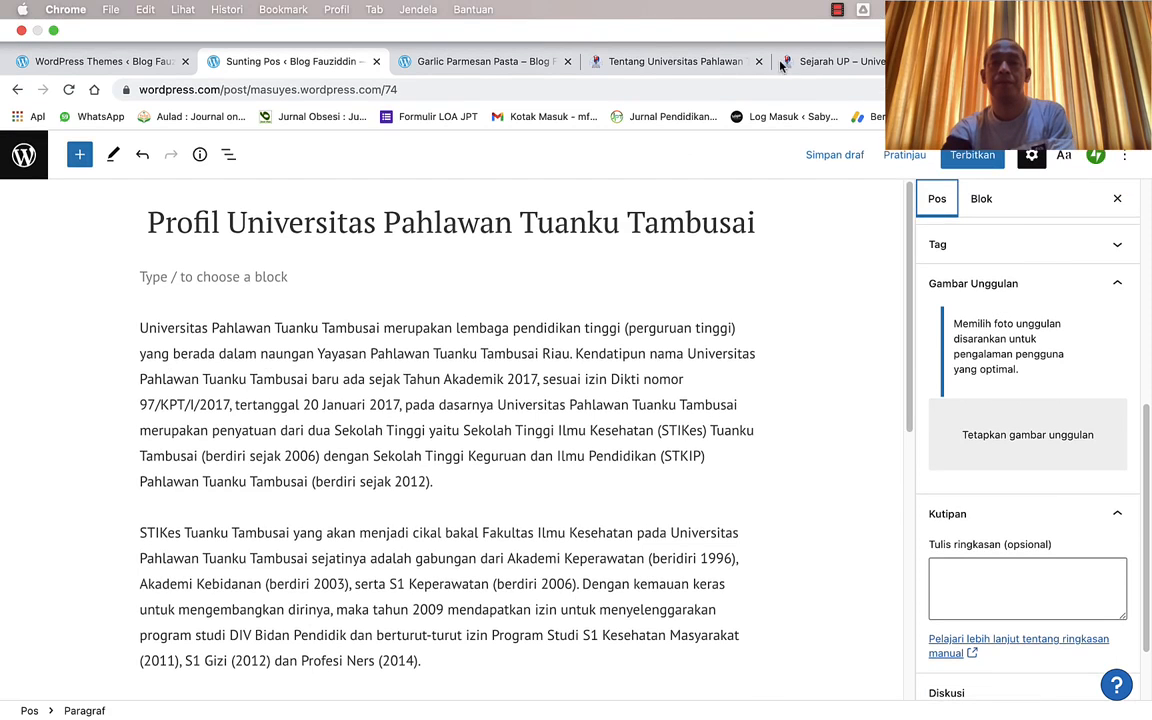
left_click(810, 62)
scroll(552, 342, "down", 10)
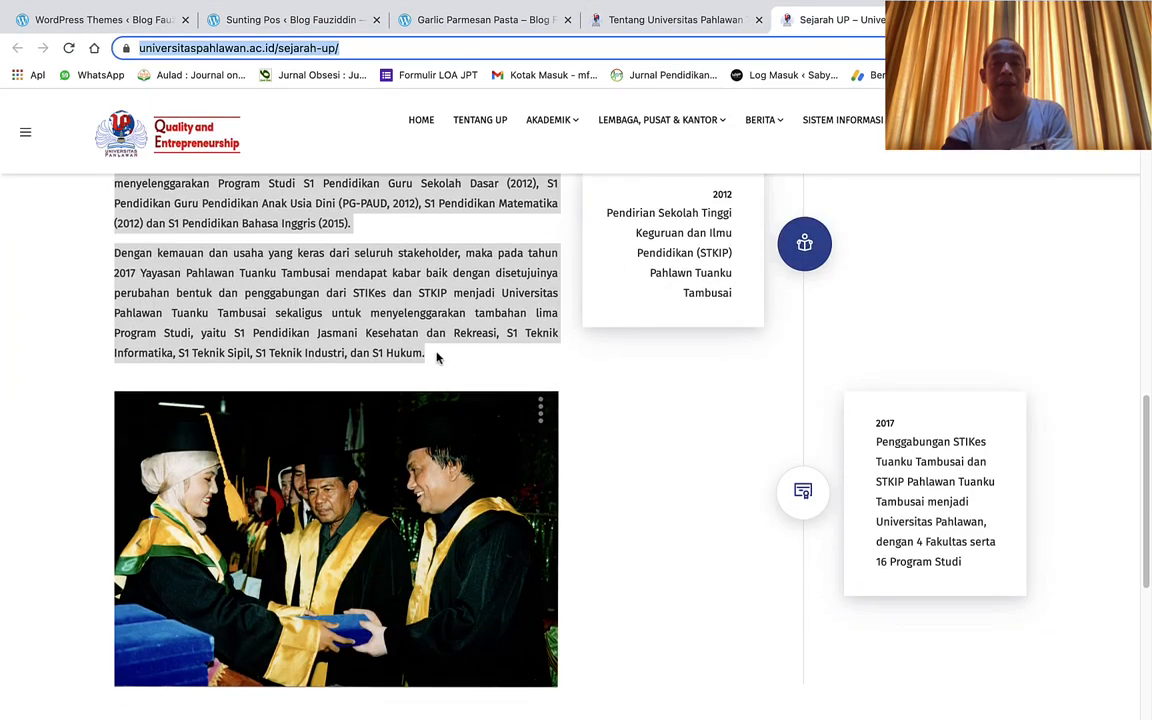
scroll(552, 342, "up", 15)
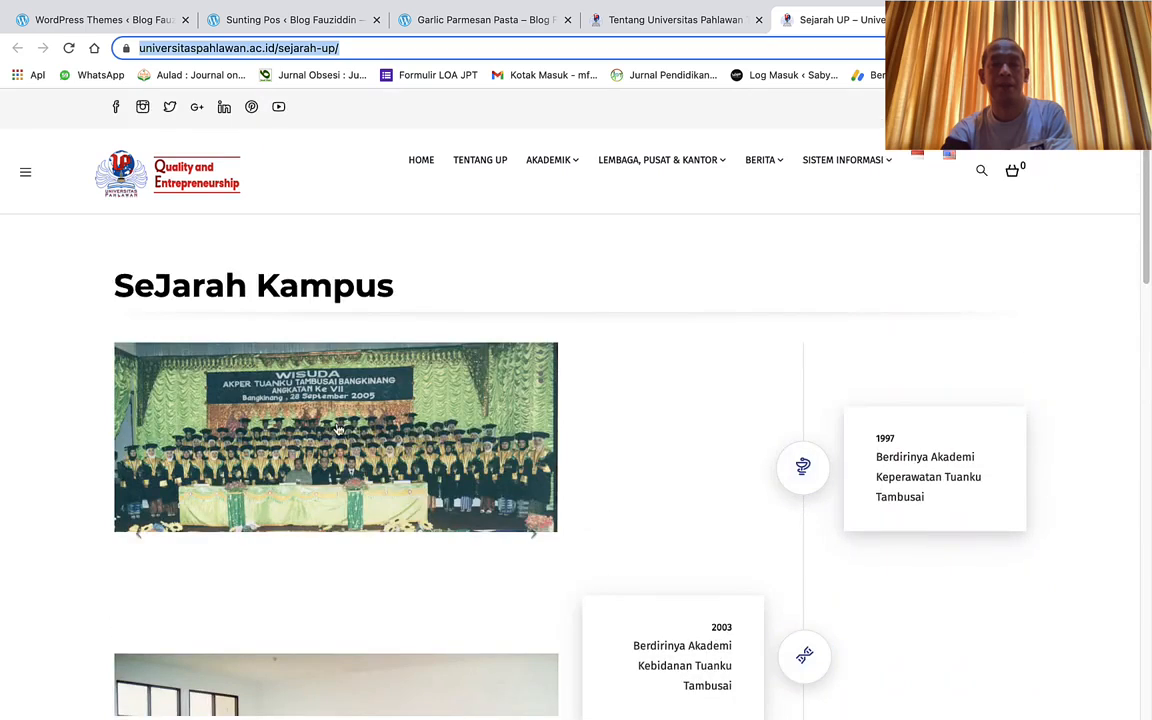
right_click(338, 425)
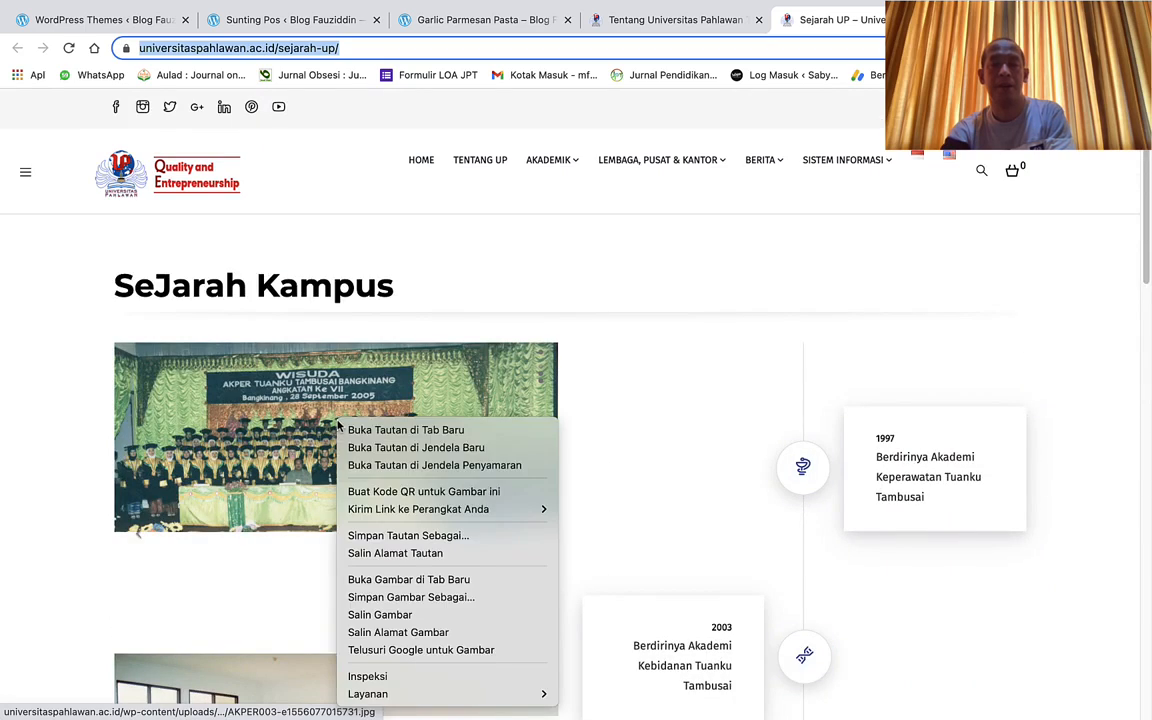
left_click(84, 452)
scroll(291, 419, "down", 5)
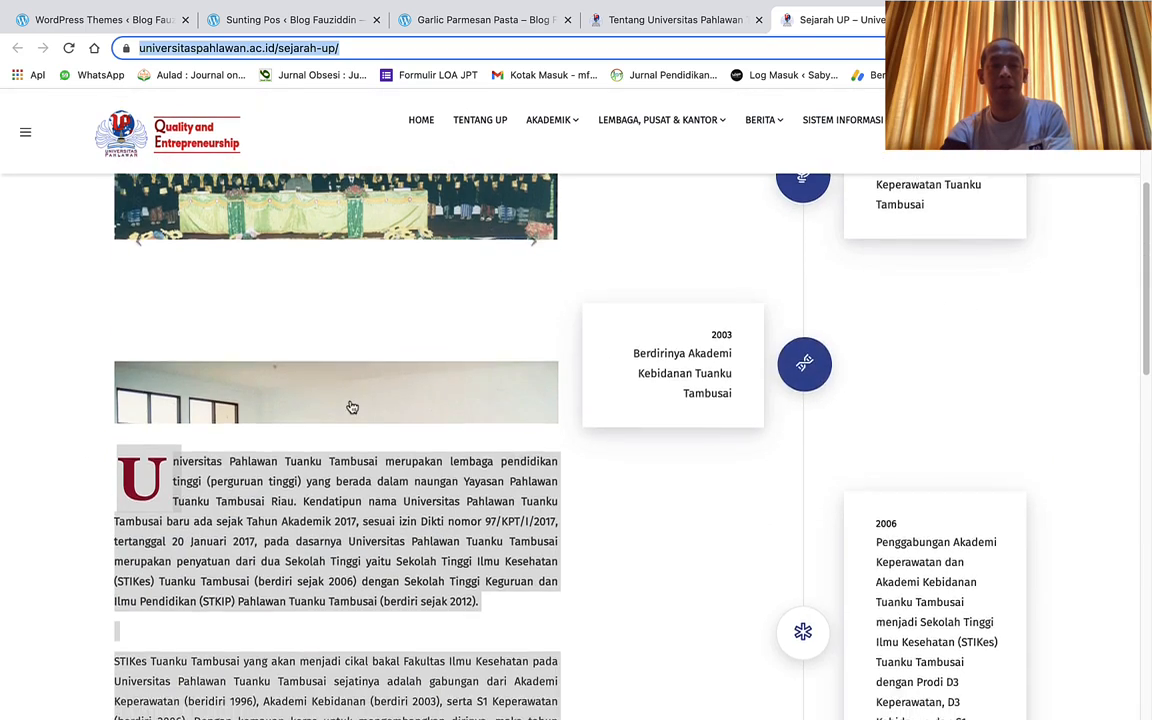
scroll(340, 415, "up", 5)
right_click(305, 426)
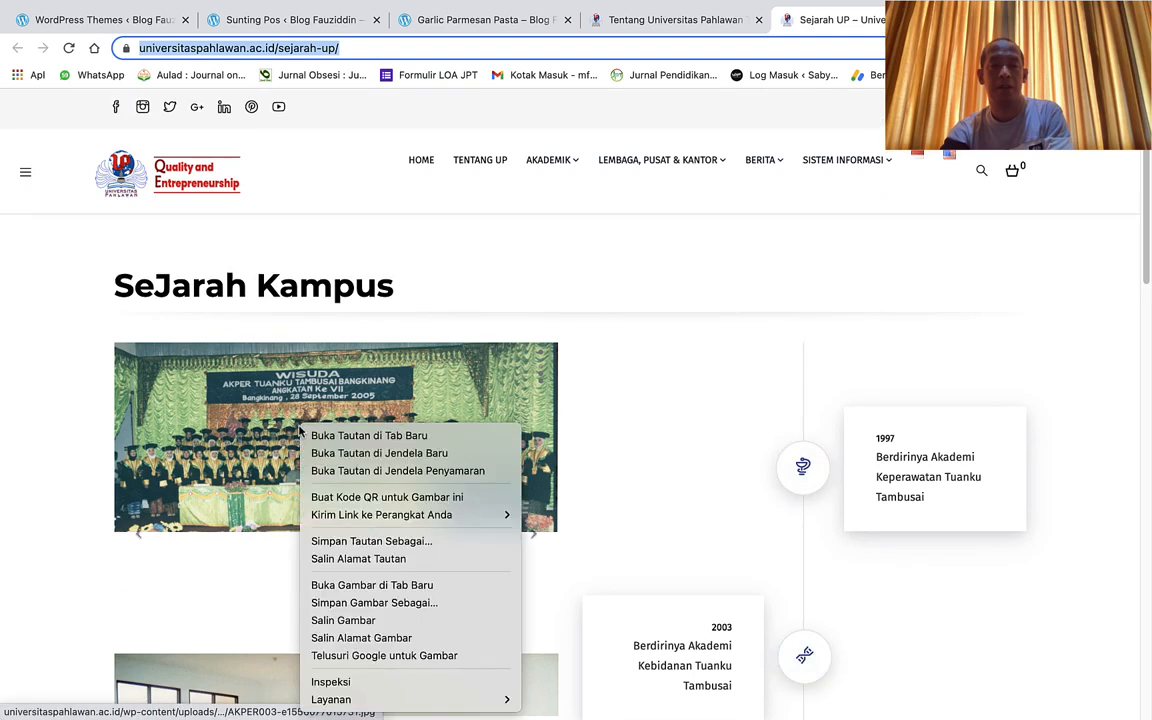
left_click(348, 604)
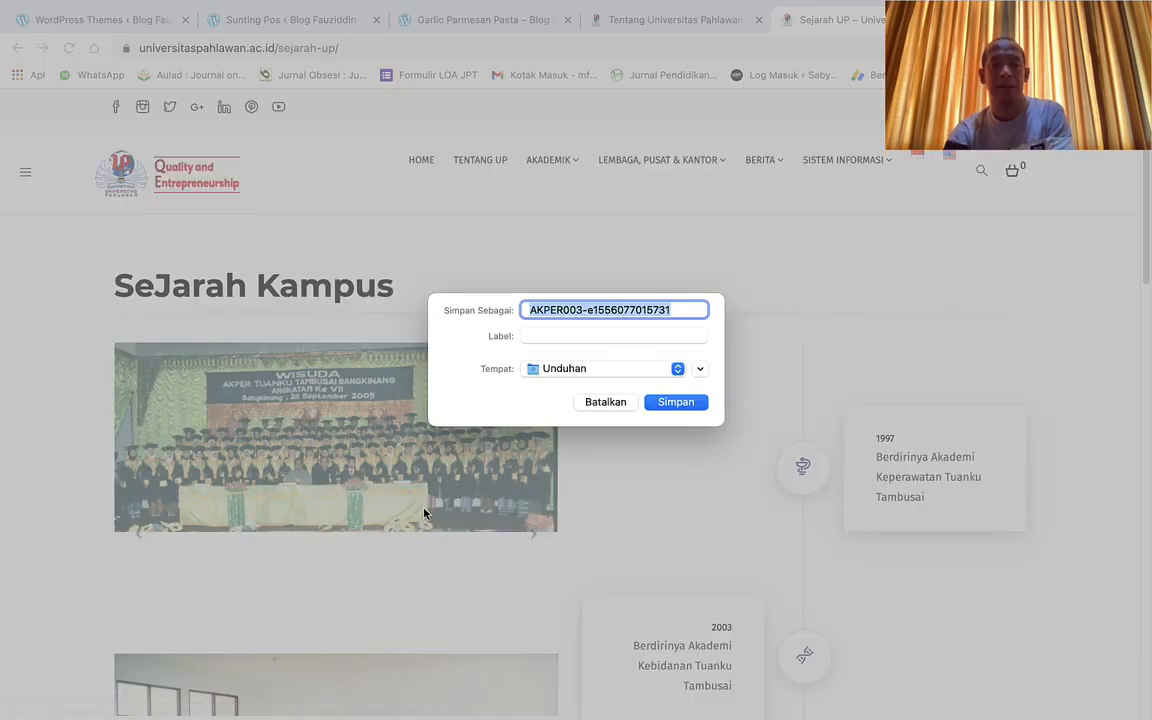
left_click(675, 402)
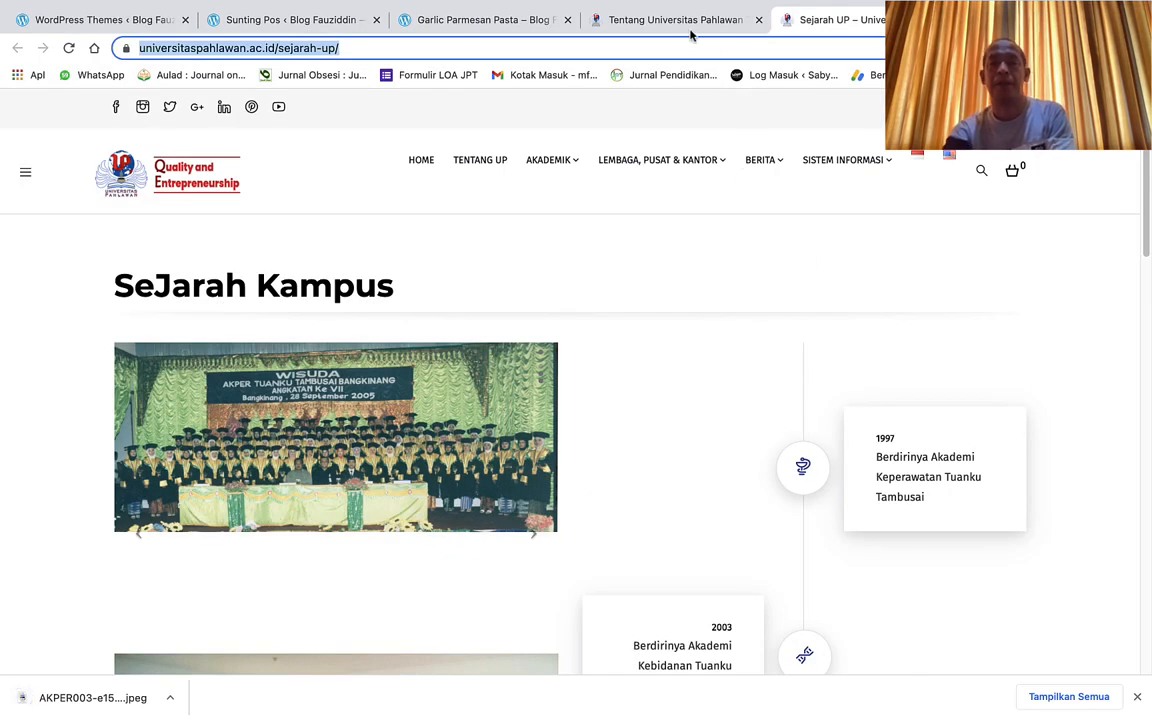
Upload AKPER003-e1556077015731.jpeg from the Unduhan folder to the media library and insert it as the post's featured image
left_click(290, 20)
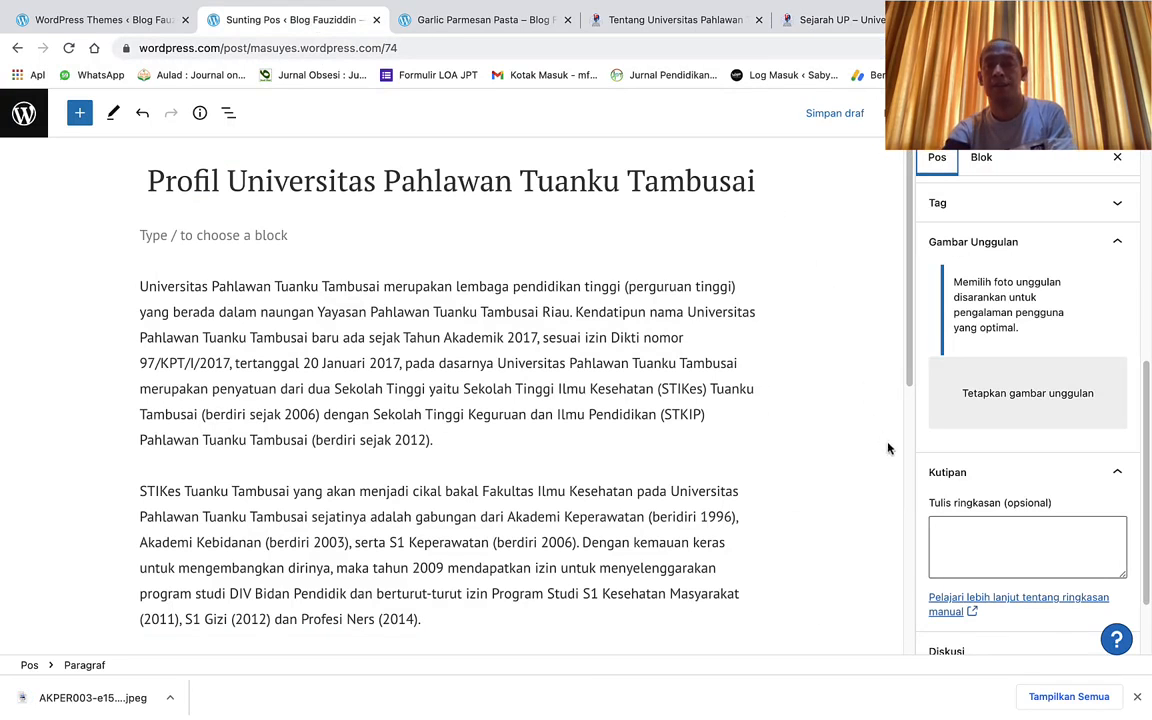
left_click(1023, 393)
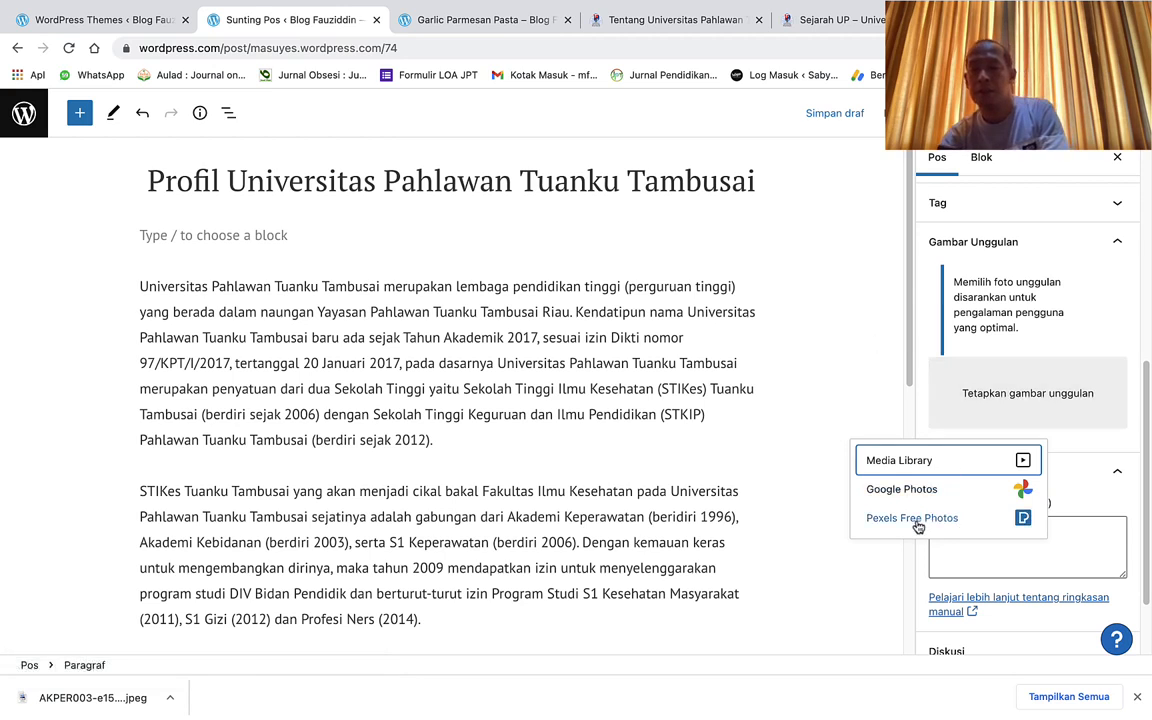
left_click(908, 462)
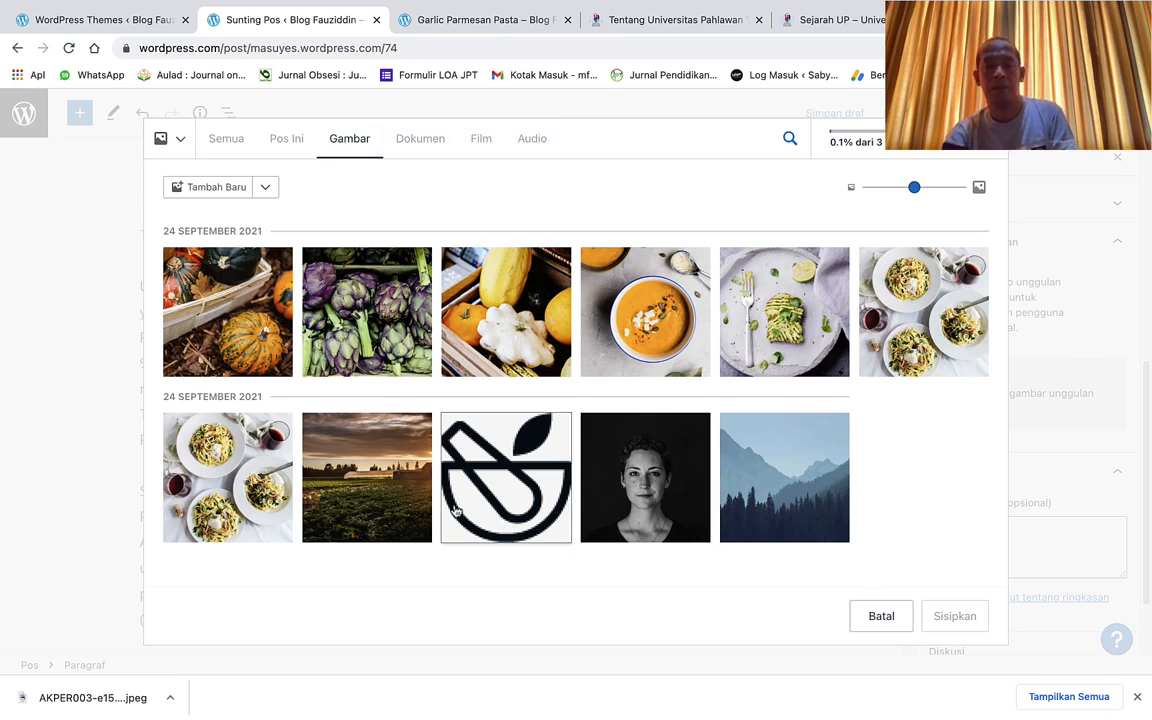
left_click(182, 141)
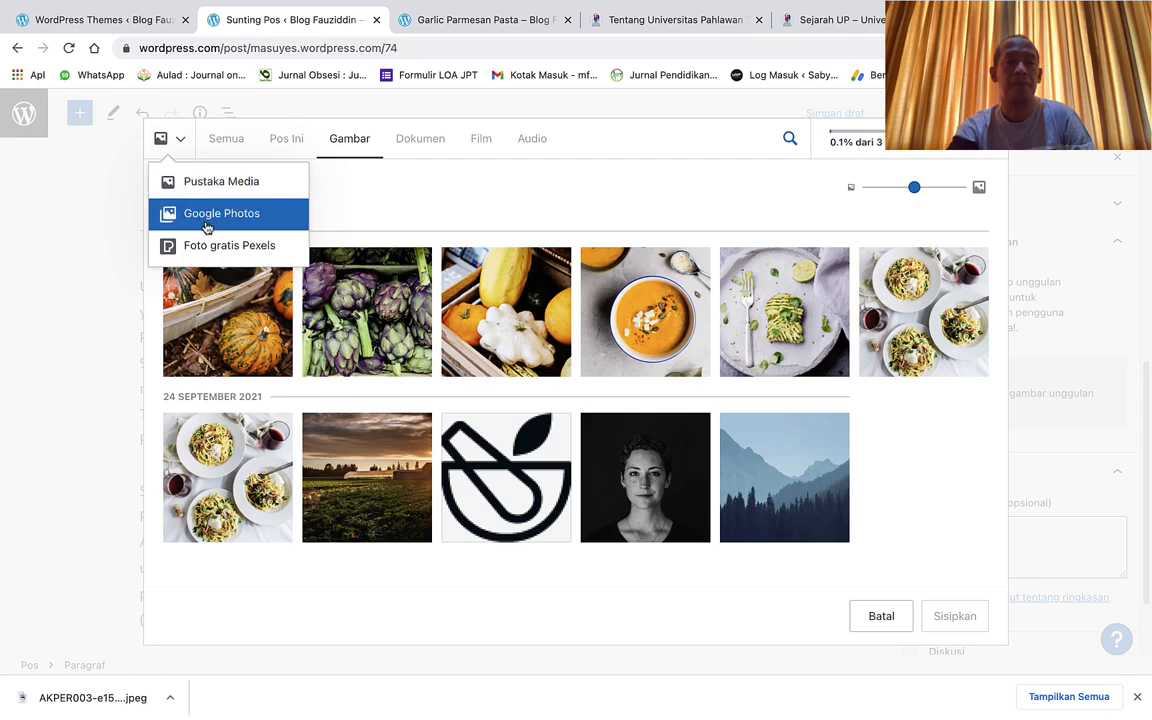
left_click(331, 180)
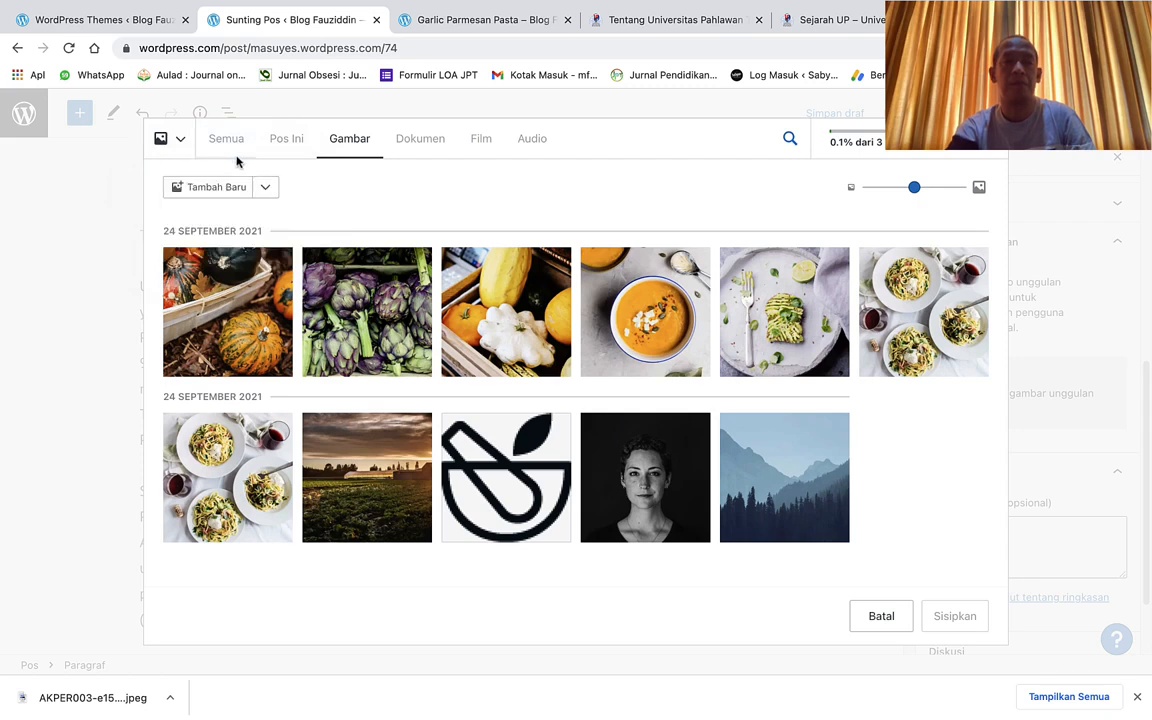
left_click(212, 191)
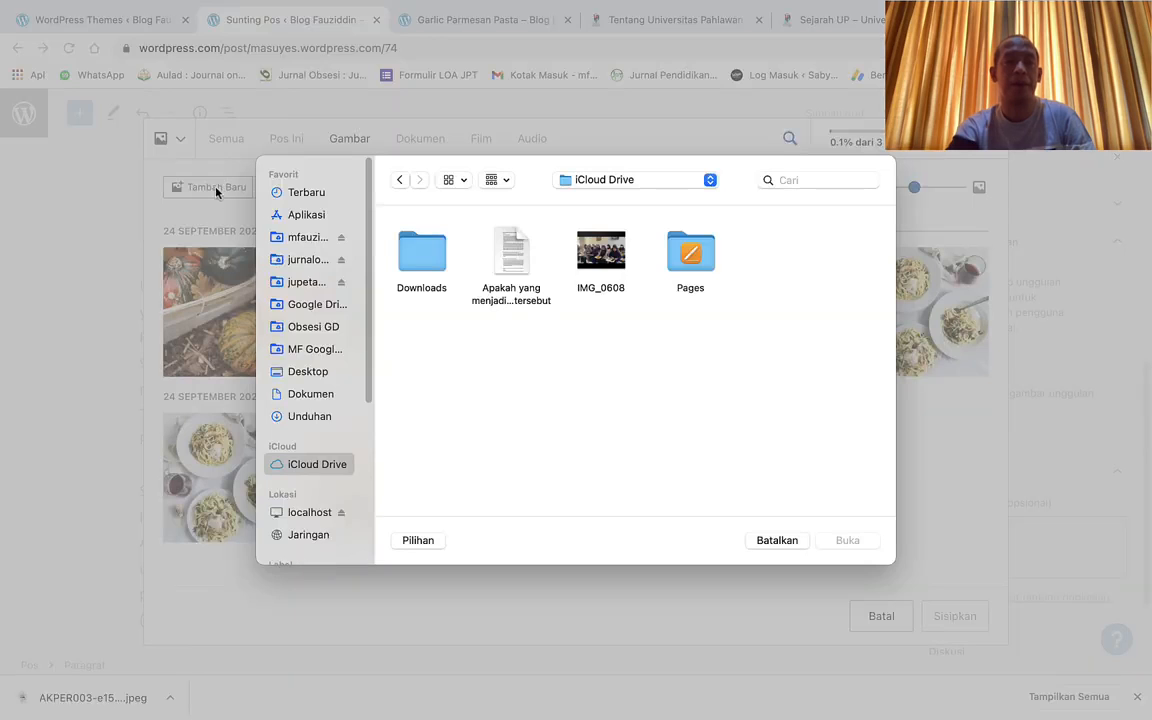
left_click(606, 258)
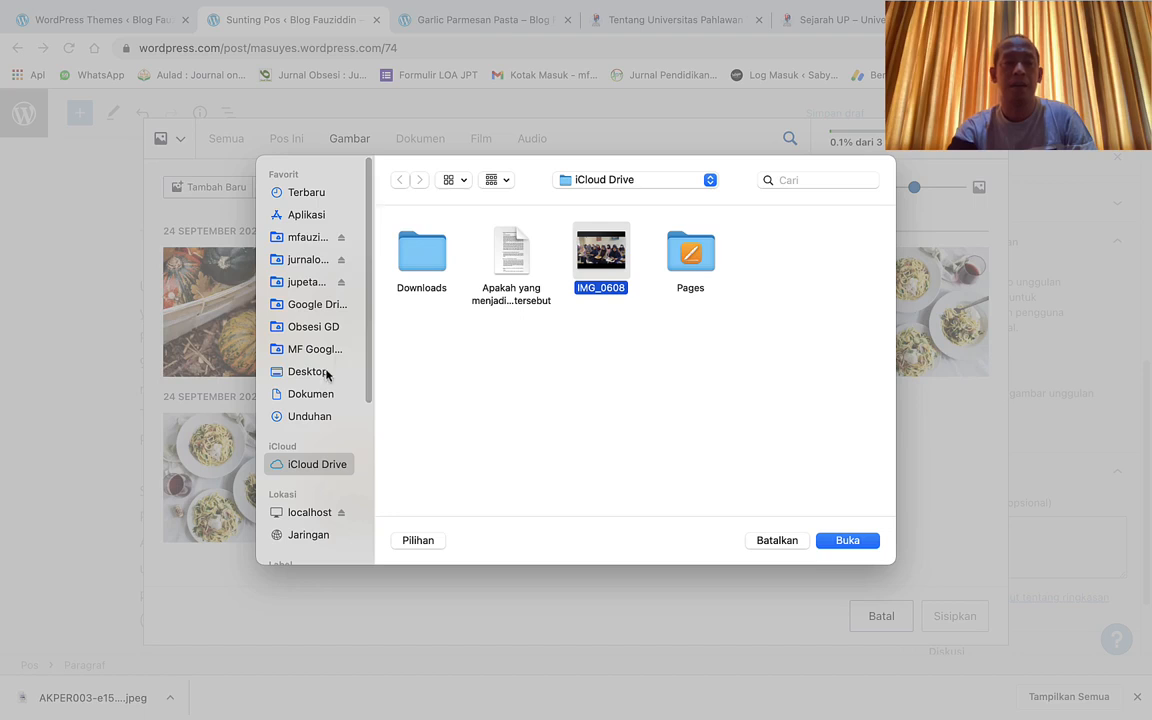
left_click(308, 416)
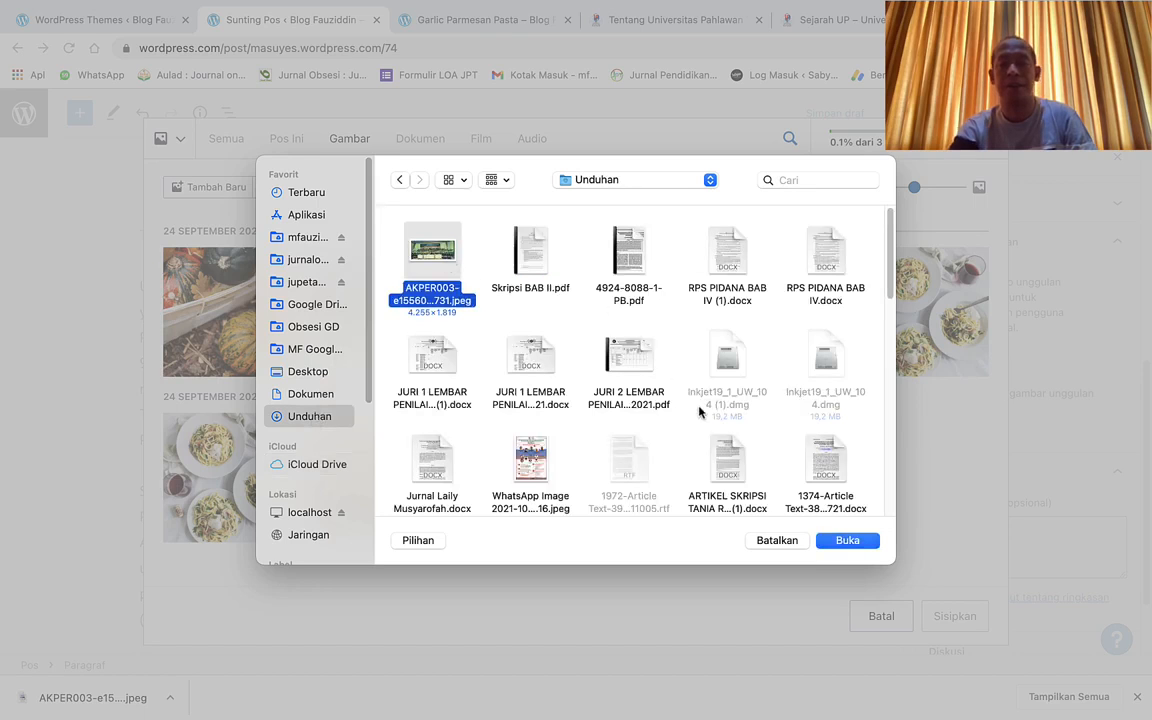
key("Return")
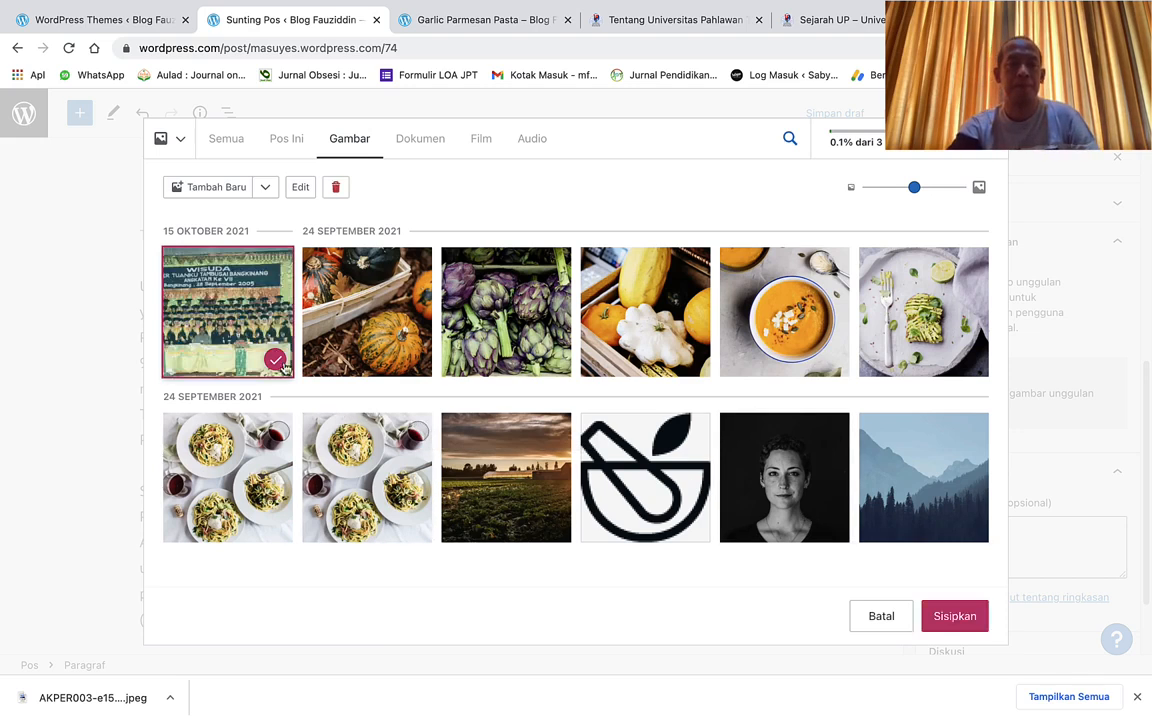
left_click(955, 624)
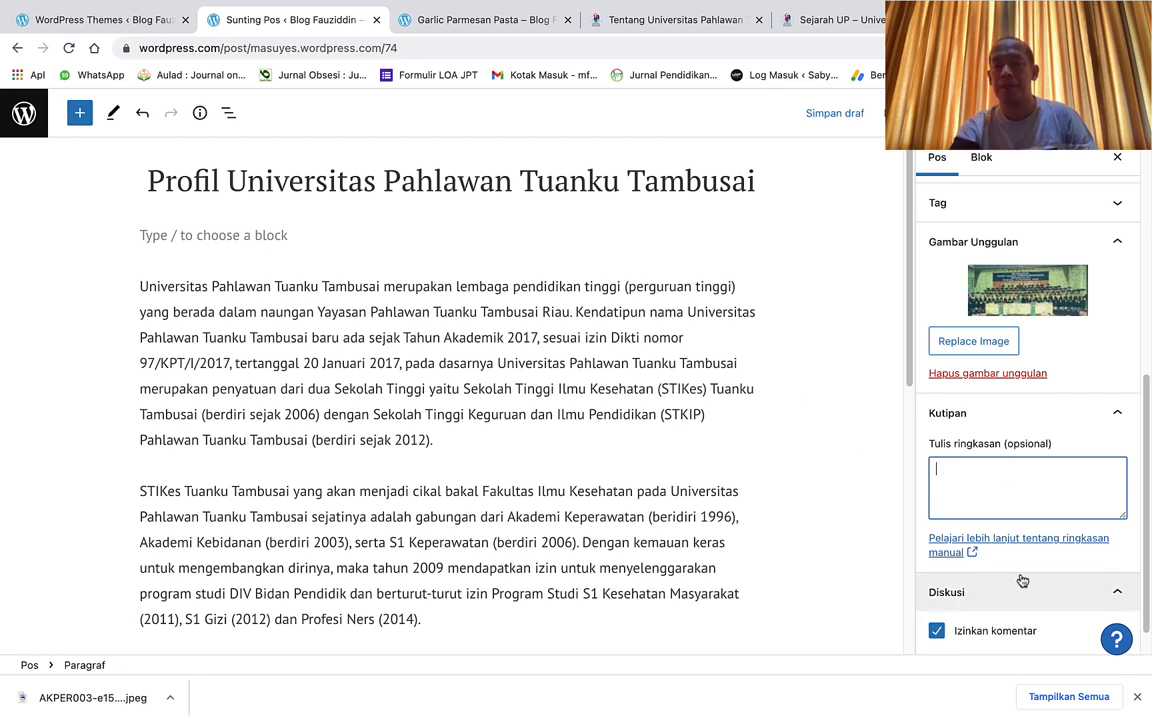
Publish the post "Profil Universitas Pahlawan Tuanku Tambusai" immediately, with public visibility
scroll(1021, 580, "down", 1)
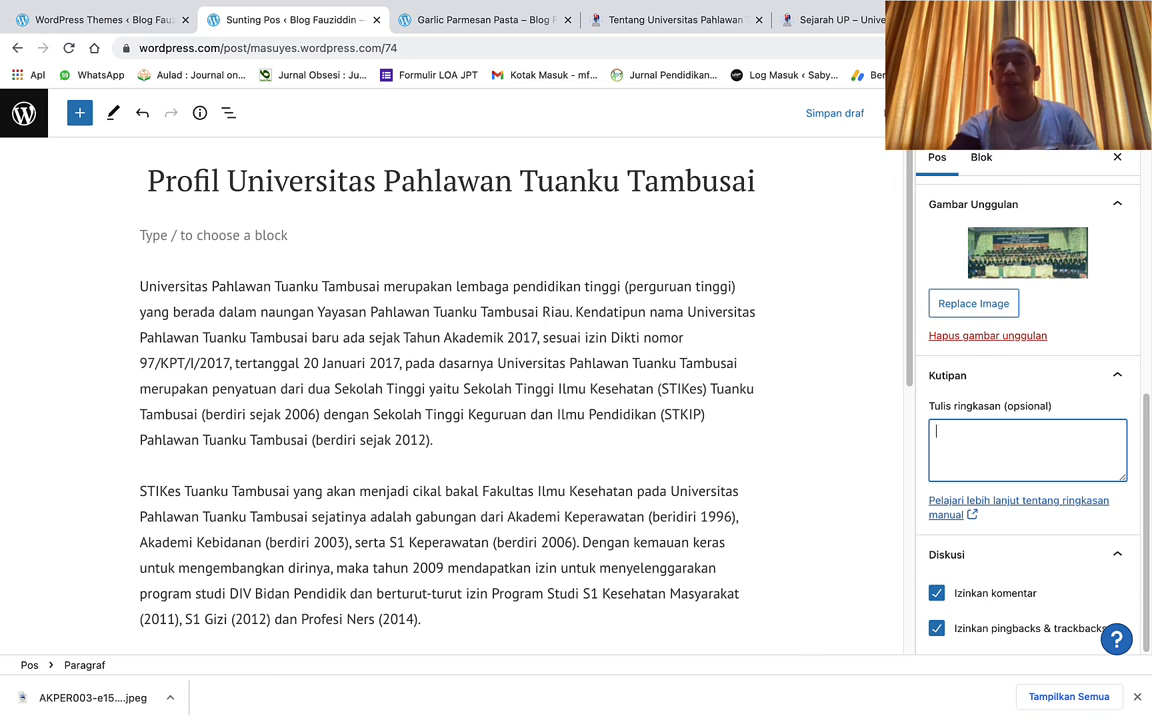
left_click(990, 113)
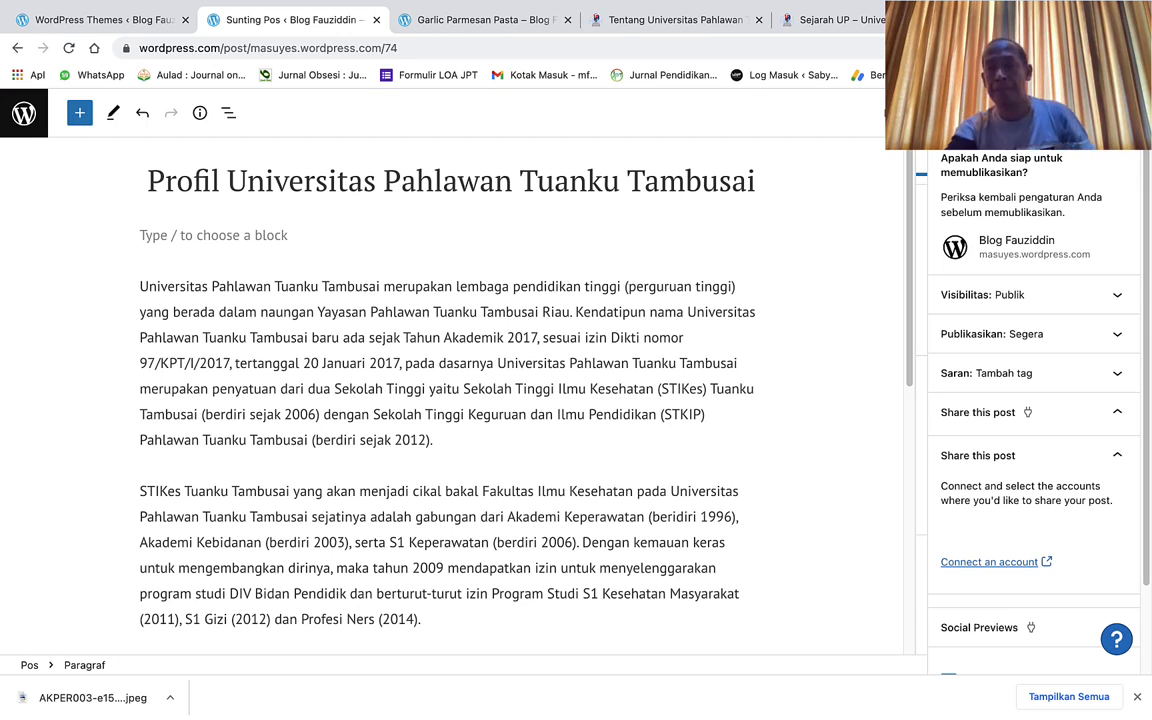
left_click(982, 113)
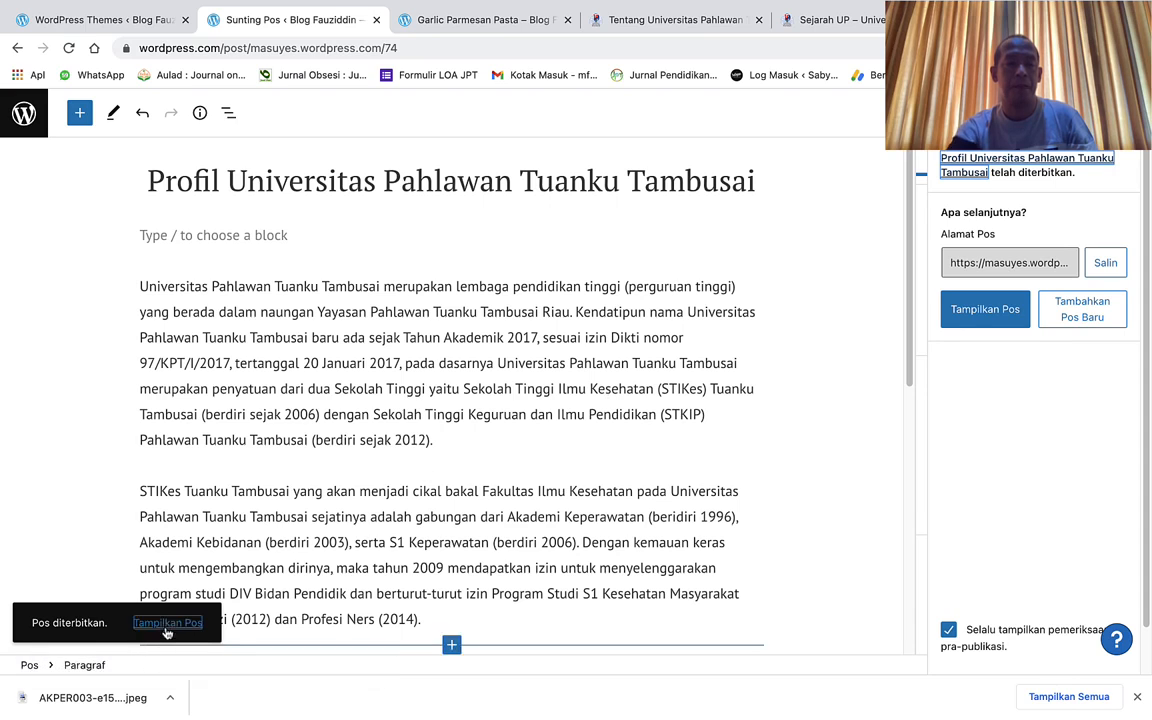
View the published post on the live blog and check its featured image, body text and closing source line
left_click(163, 623)
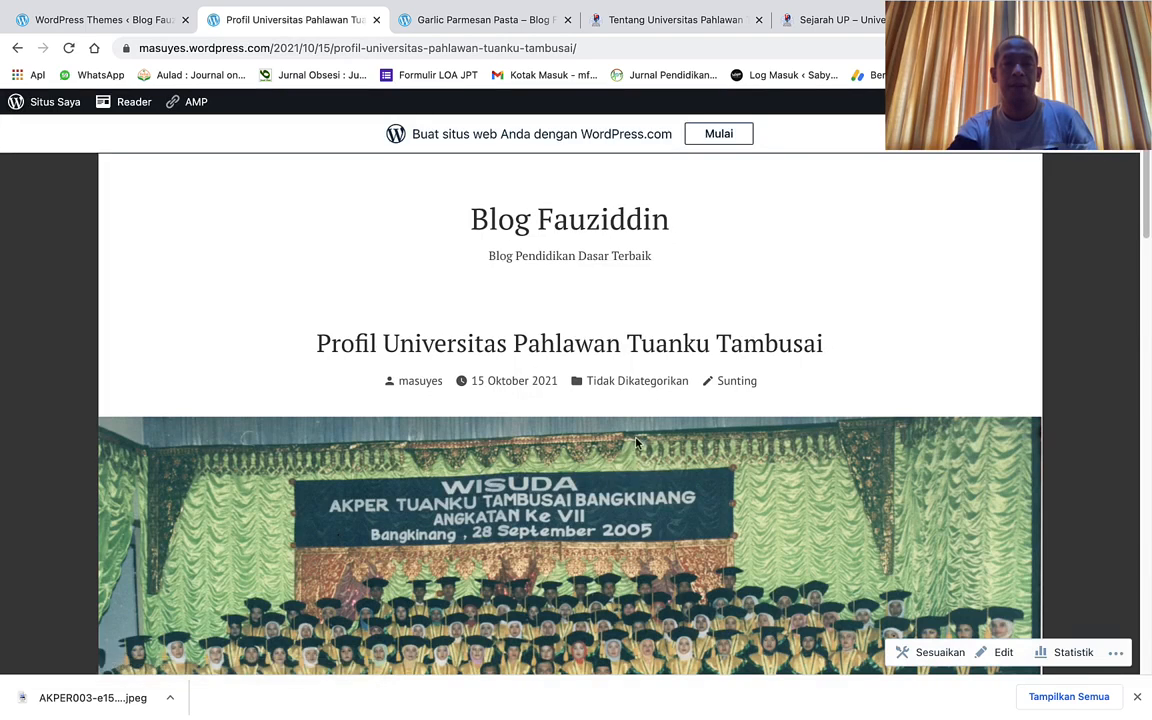
scroll(650, 436, "down", 10)
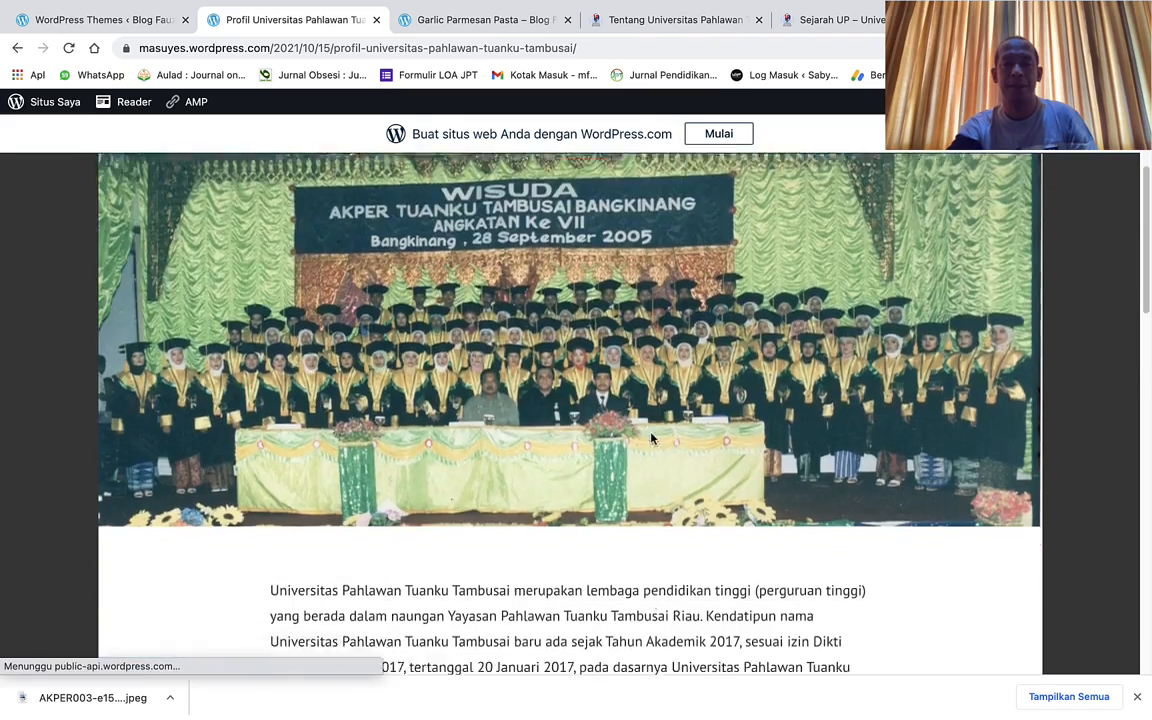
scroll(652, 440, "down", 5)
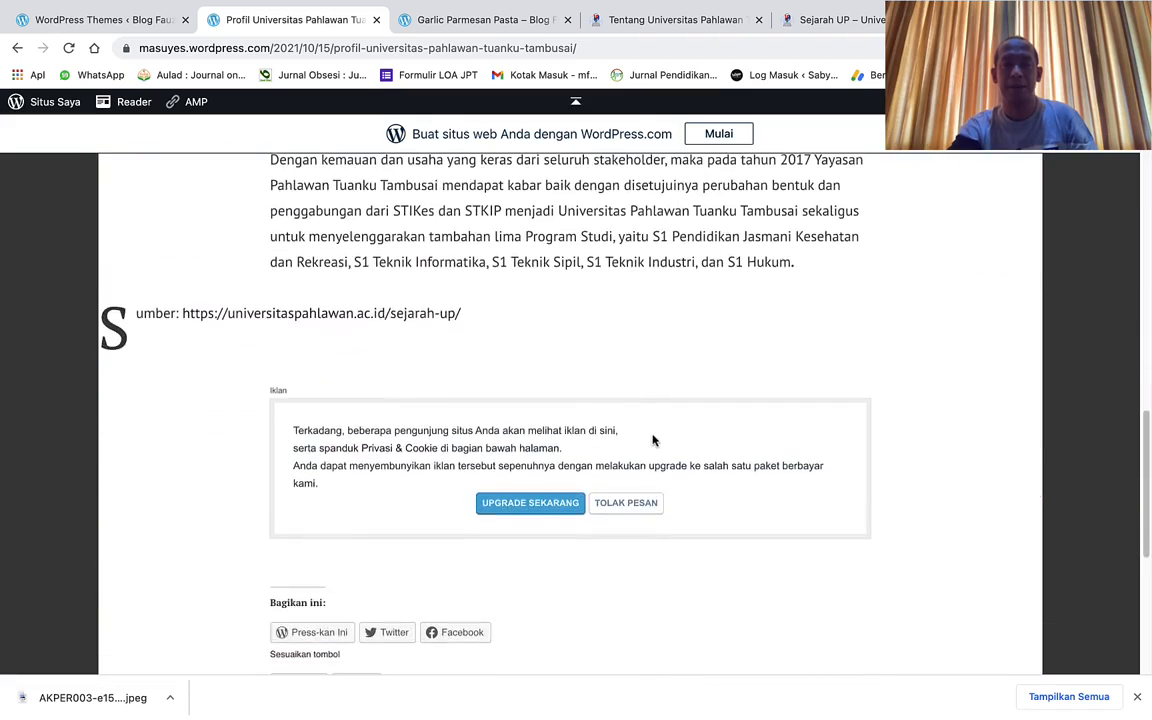